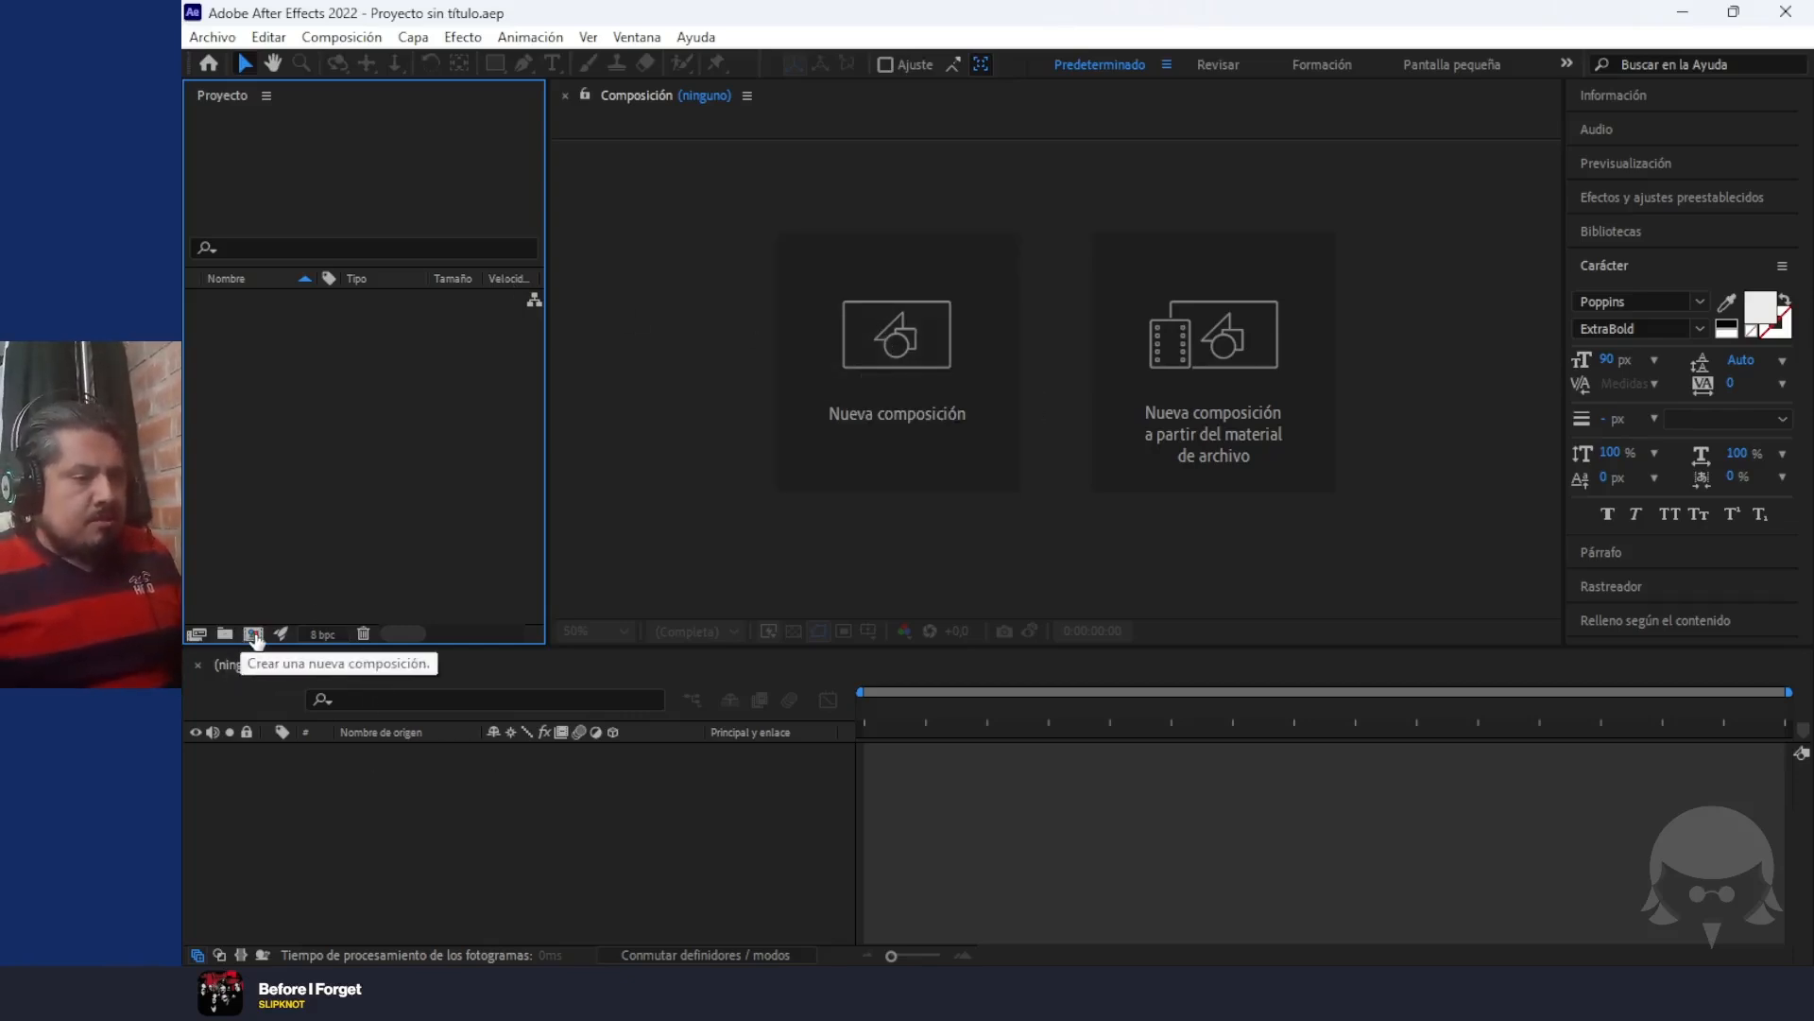
Create a new composition named TRANSFORMACIONES BASICAS with a duration of 0:00:10:00
click(865, 386)
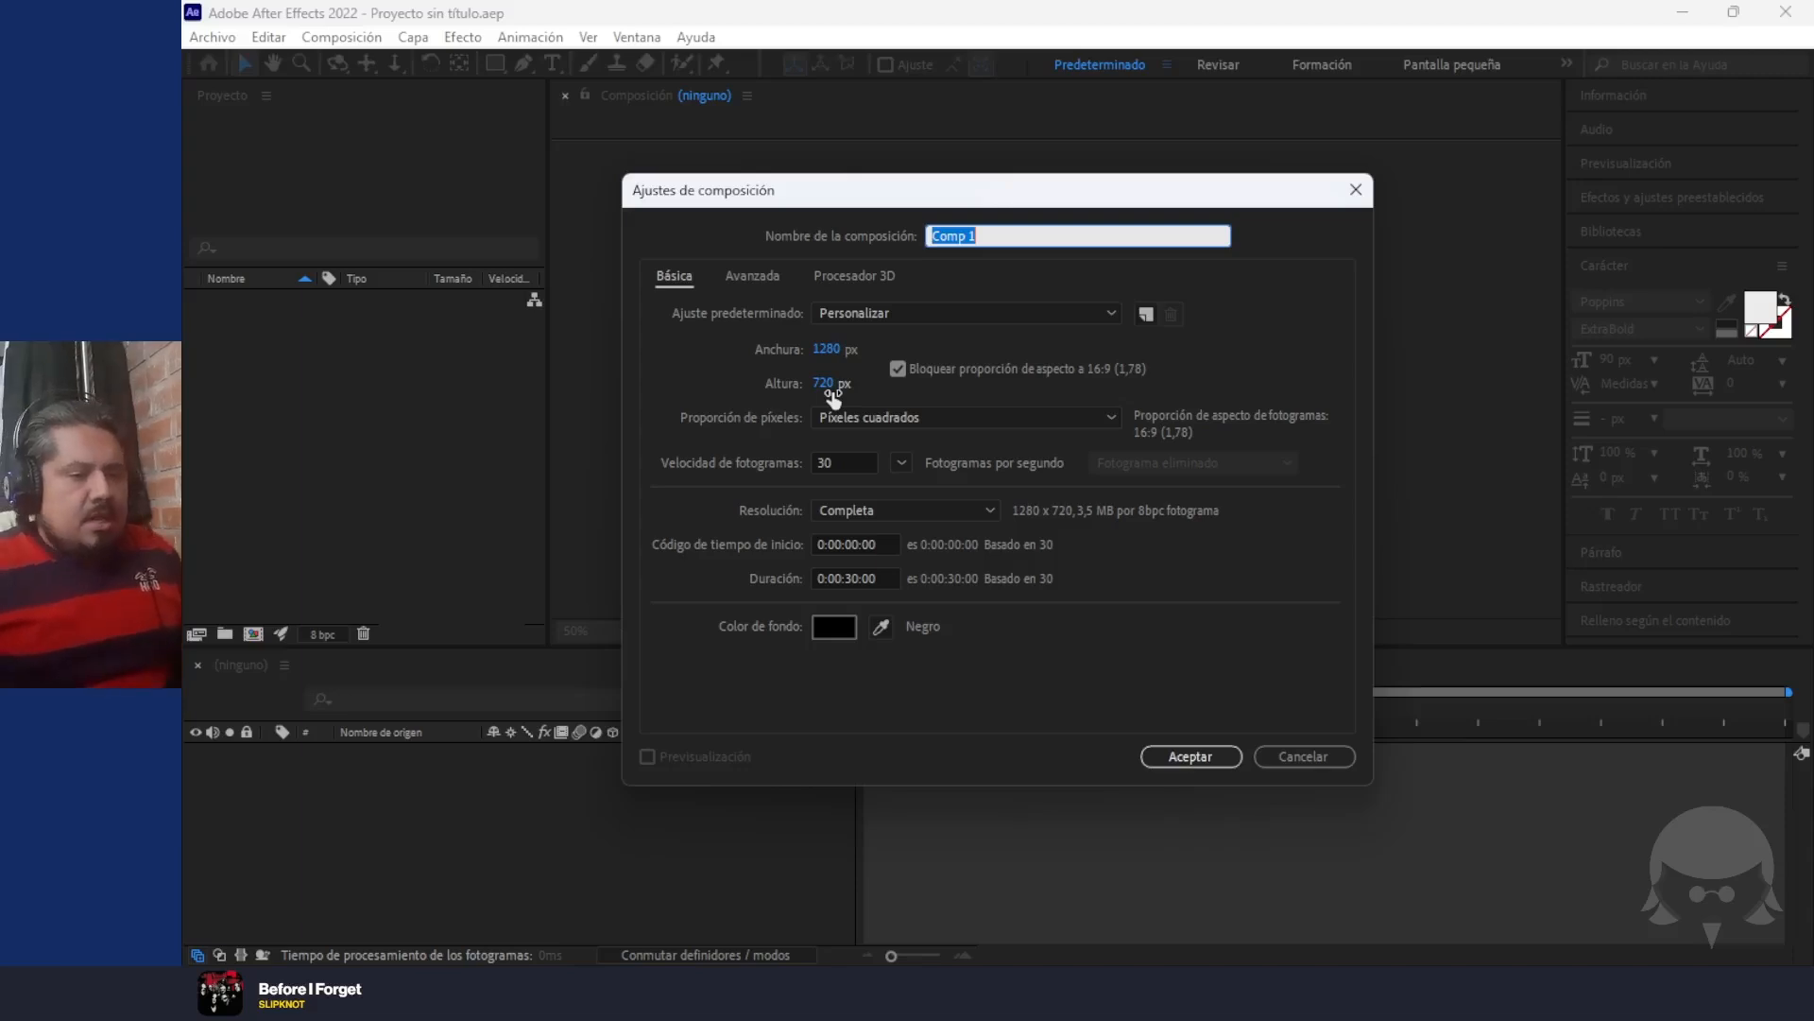
click(851, 578)
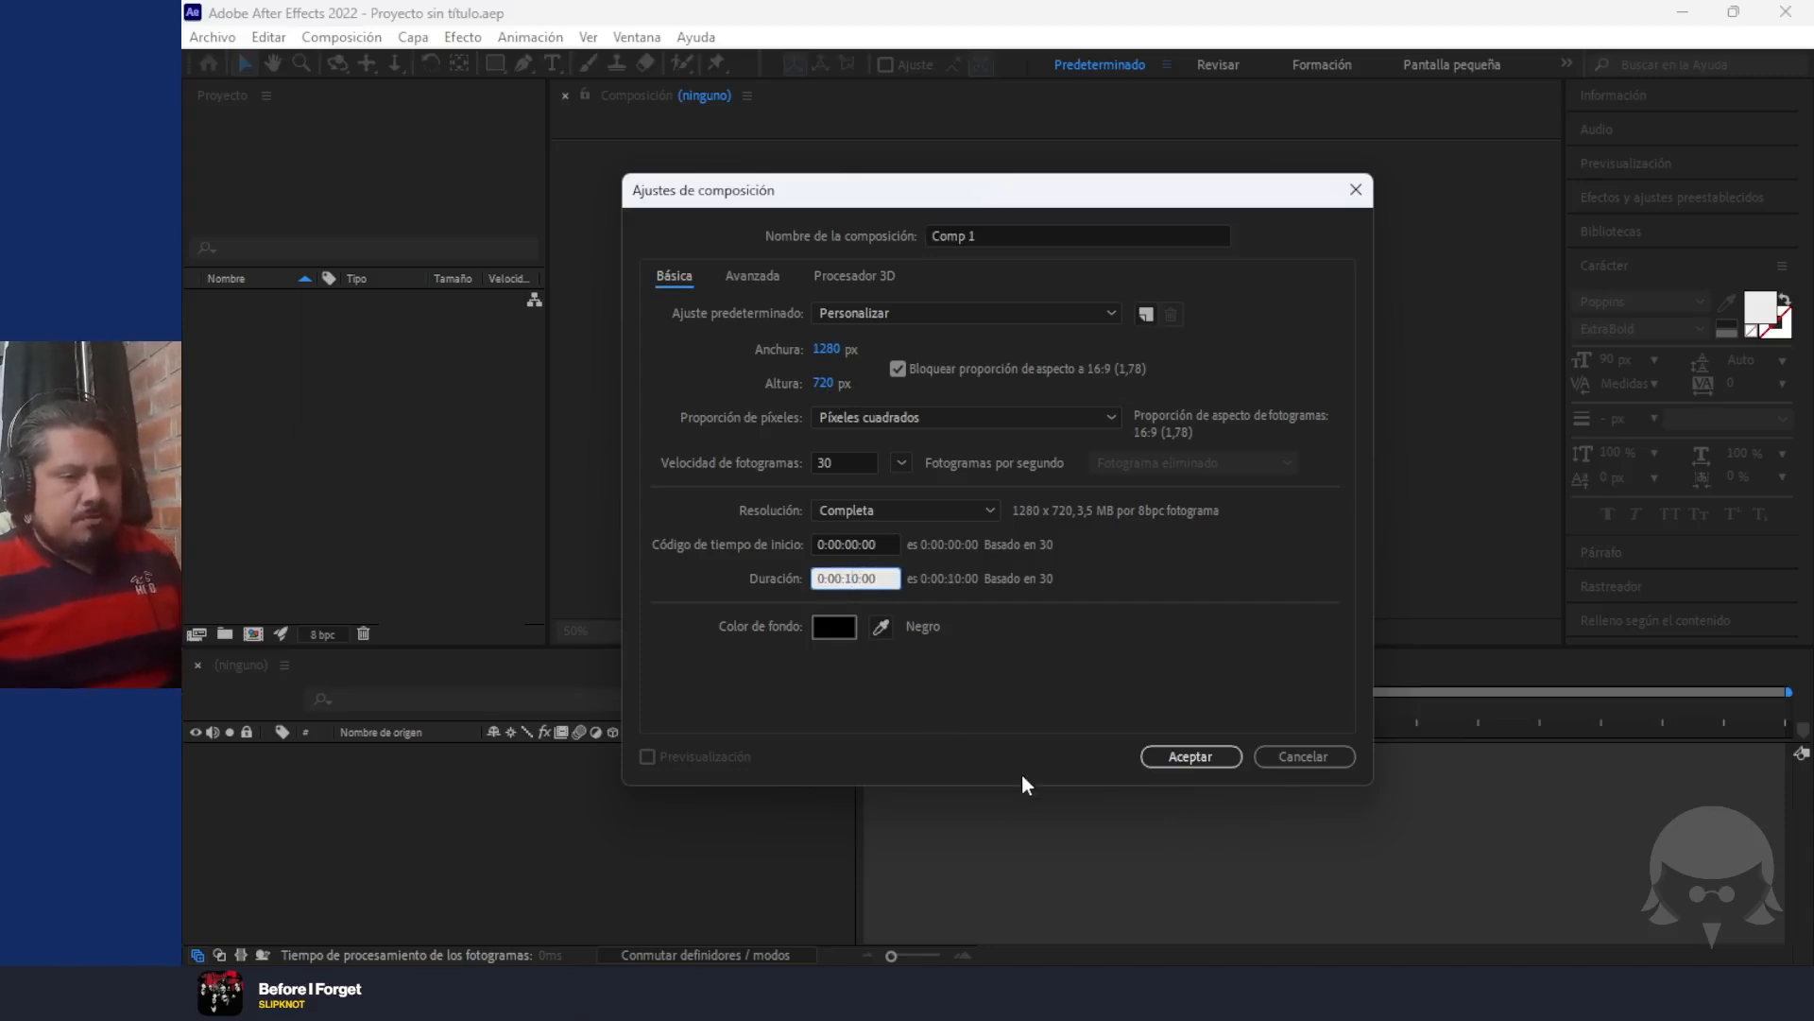
click(1000, 237)
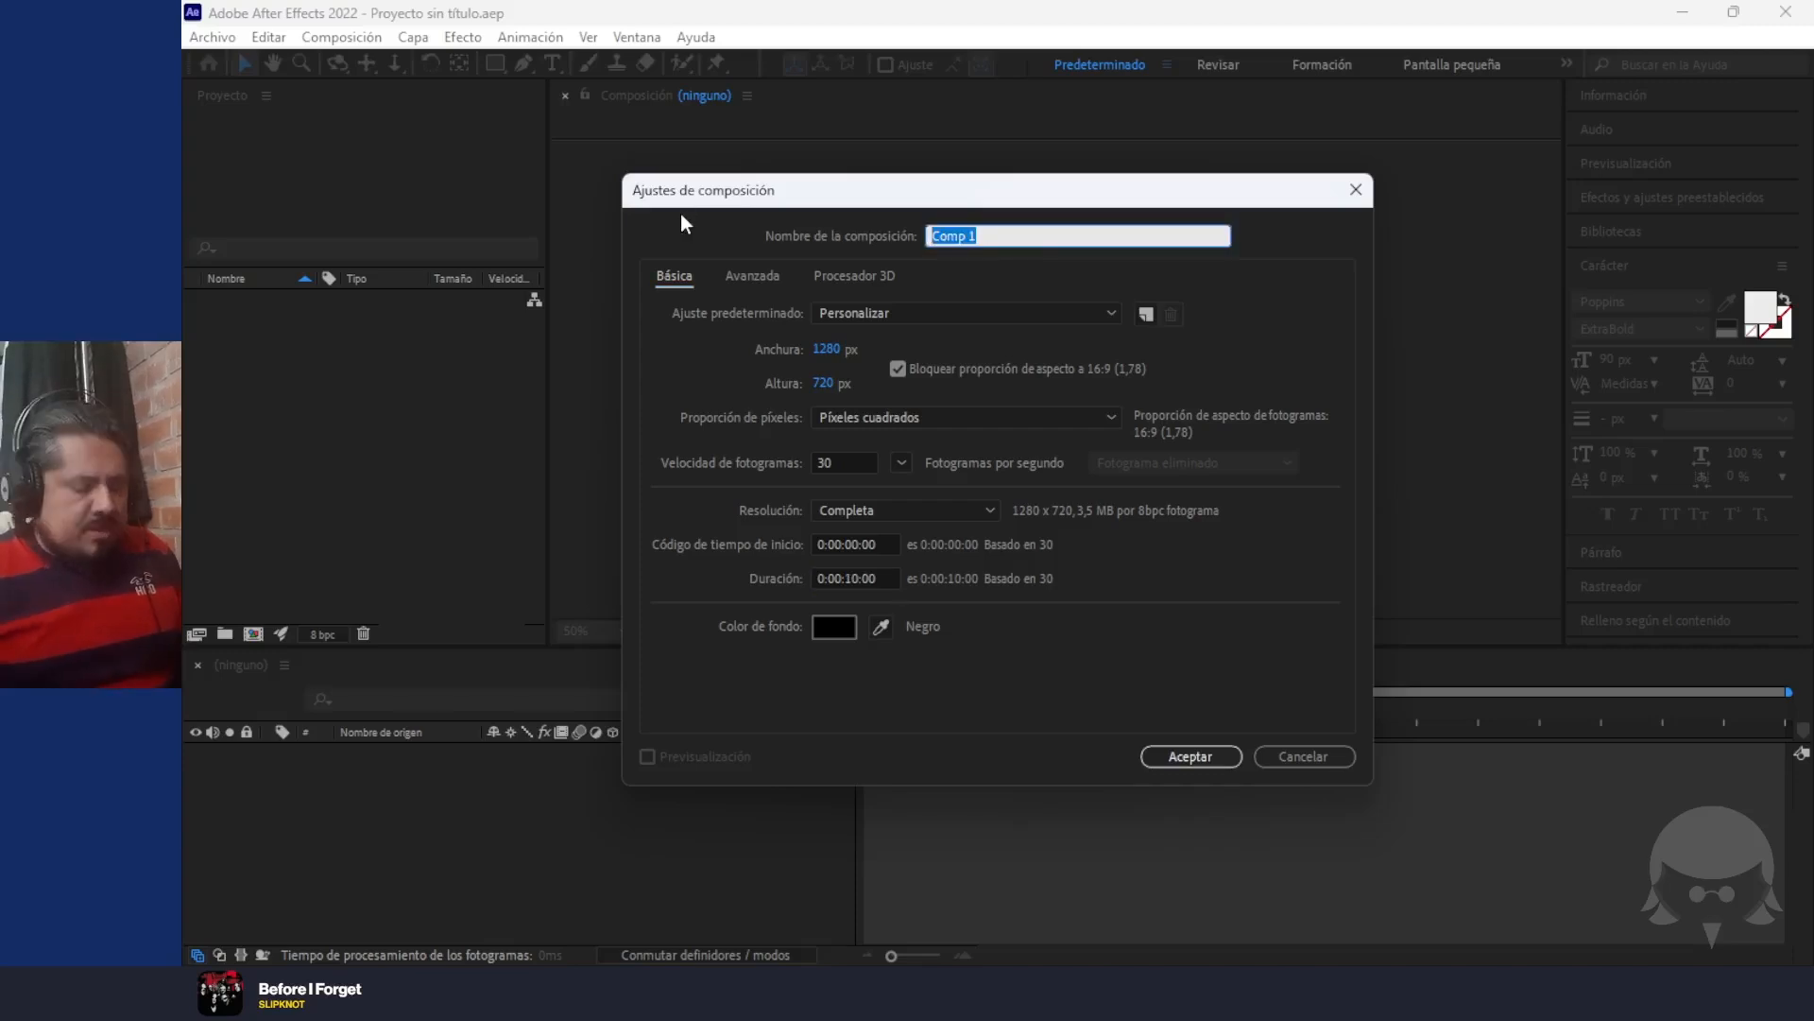
text(TRANSF)
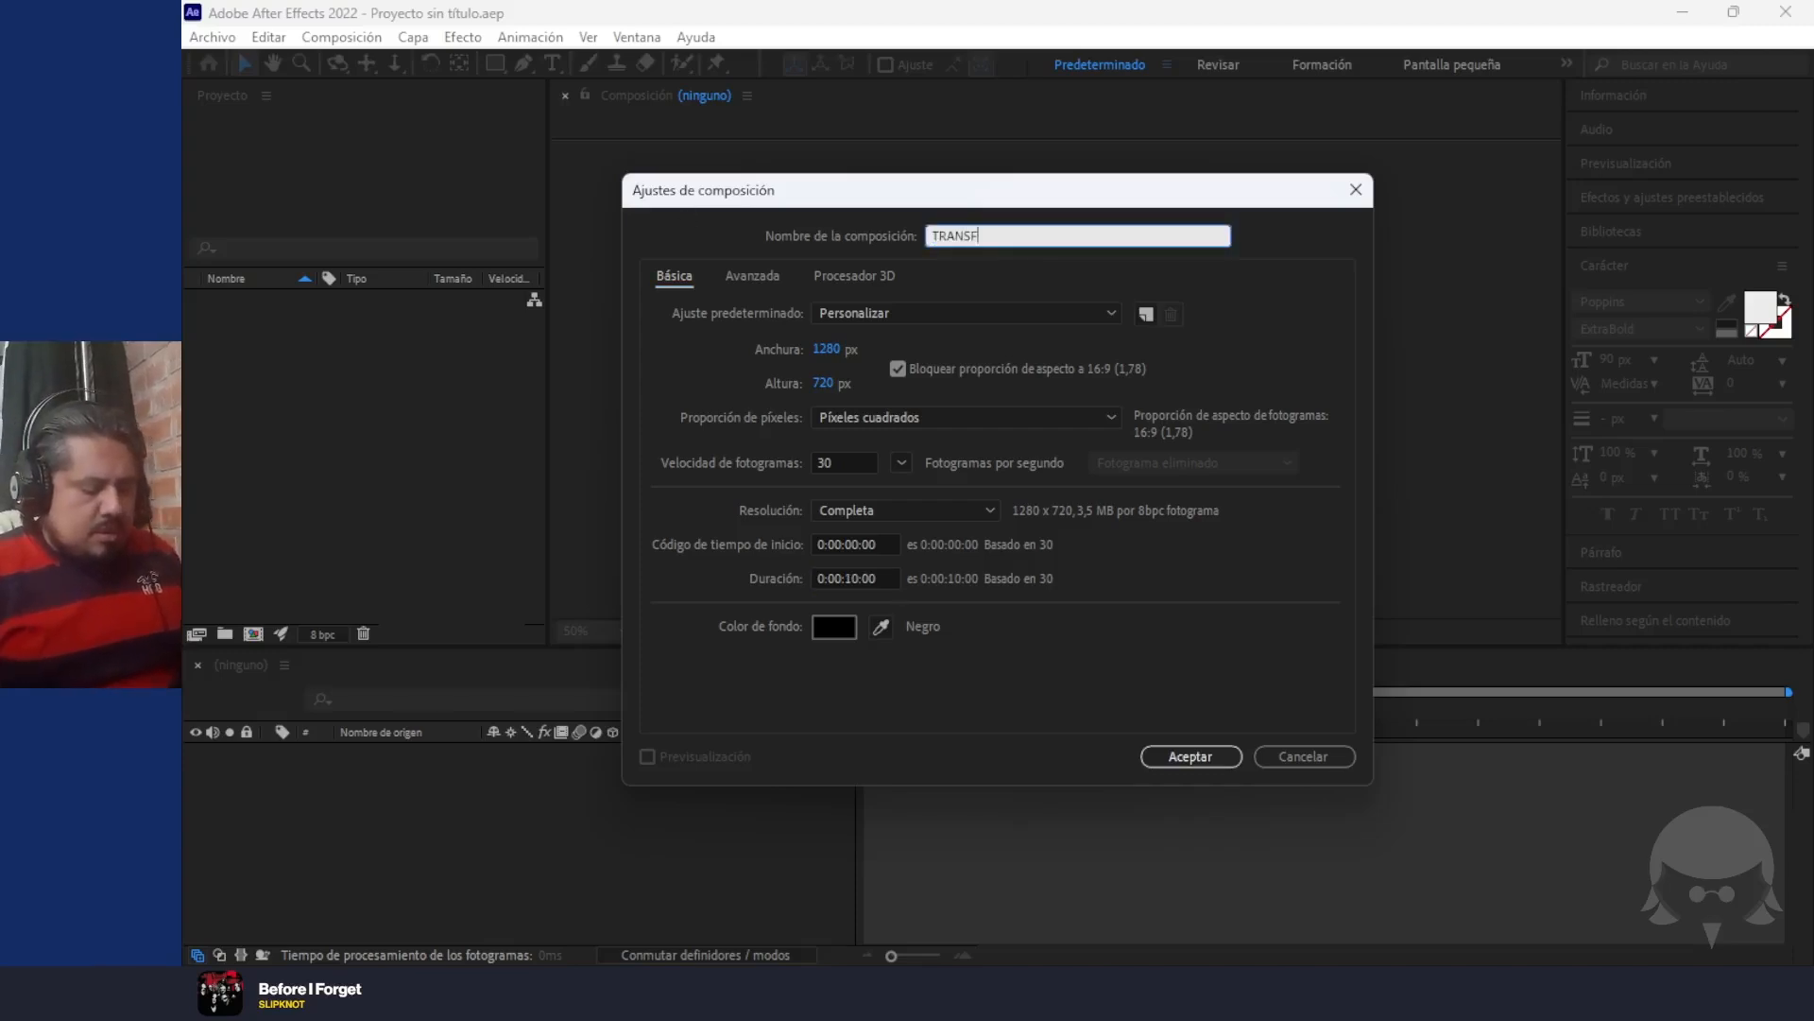
text(ORMACIONES B)
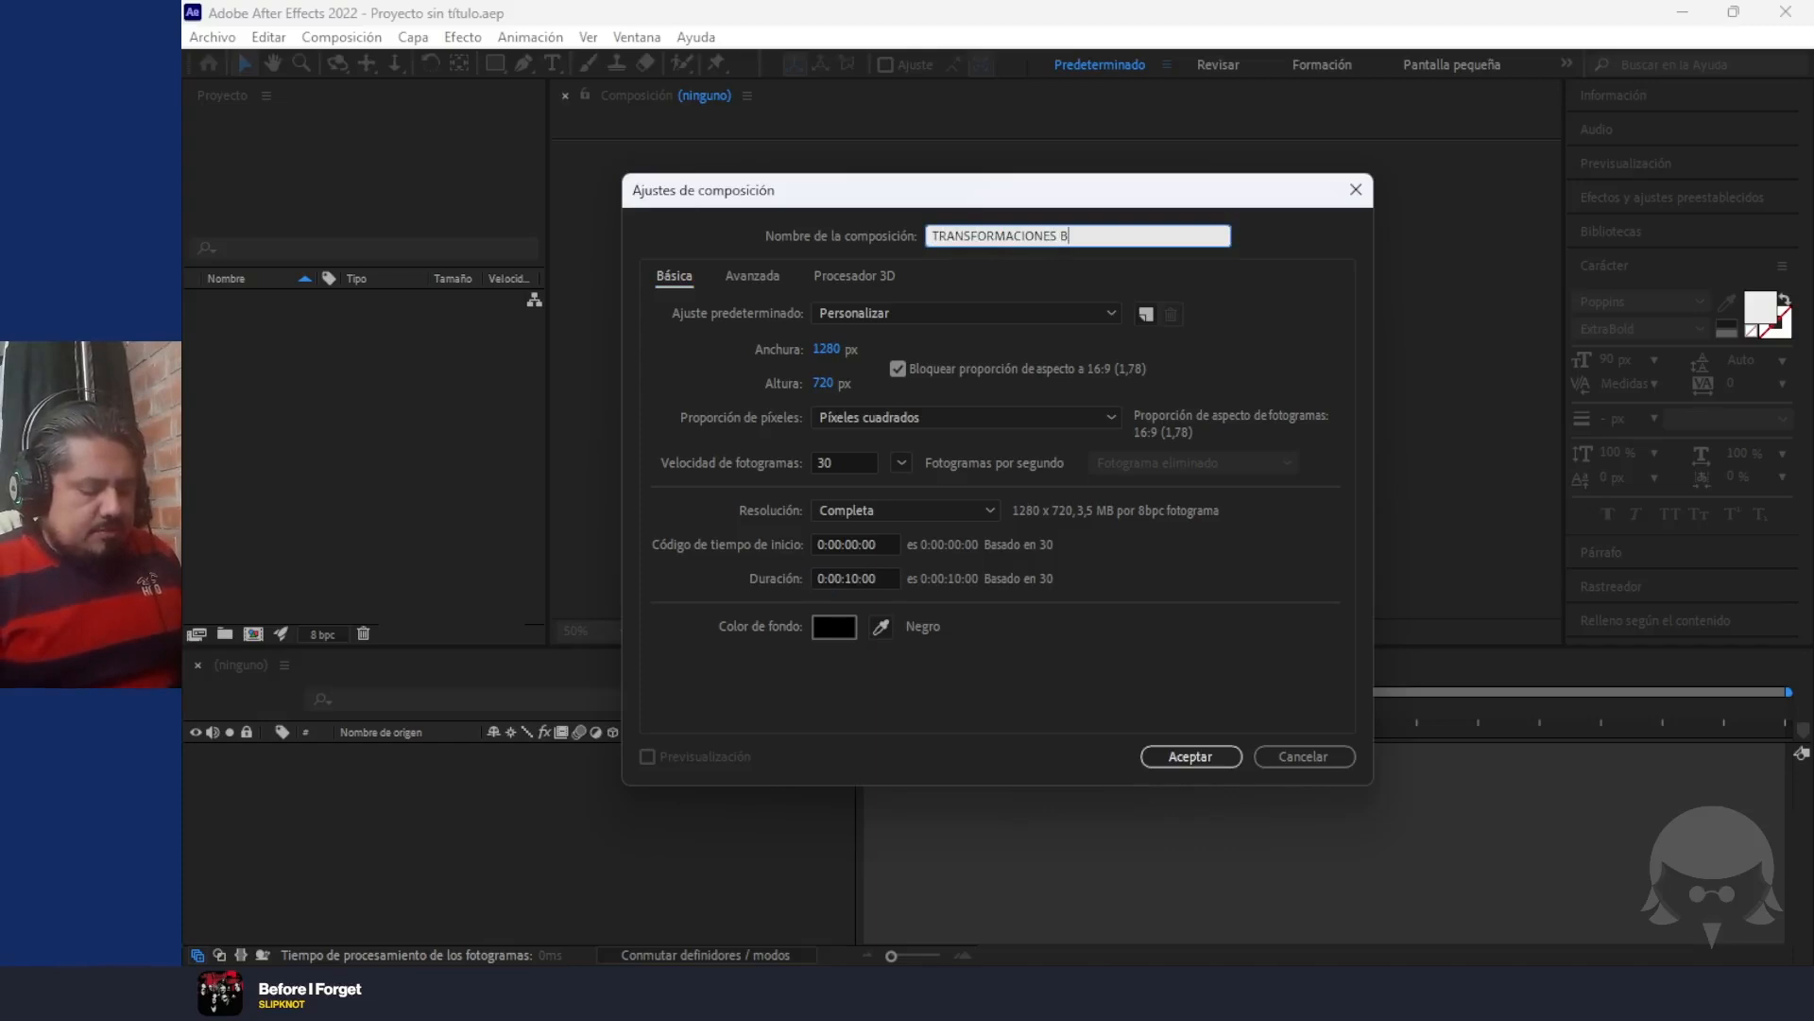
text(ASICAS)
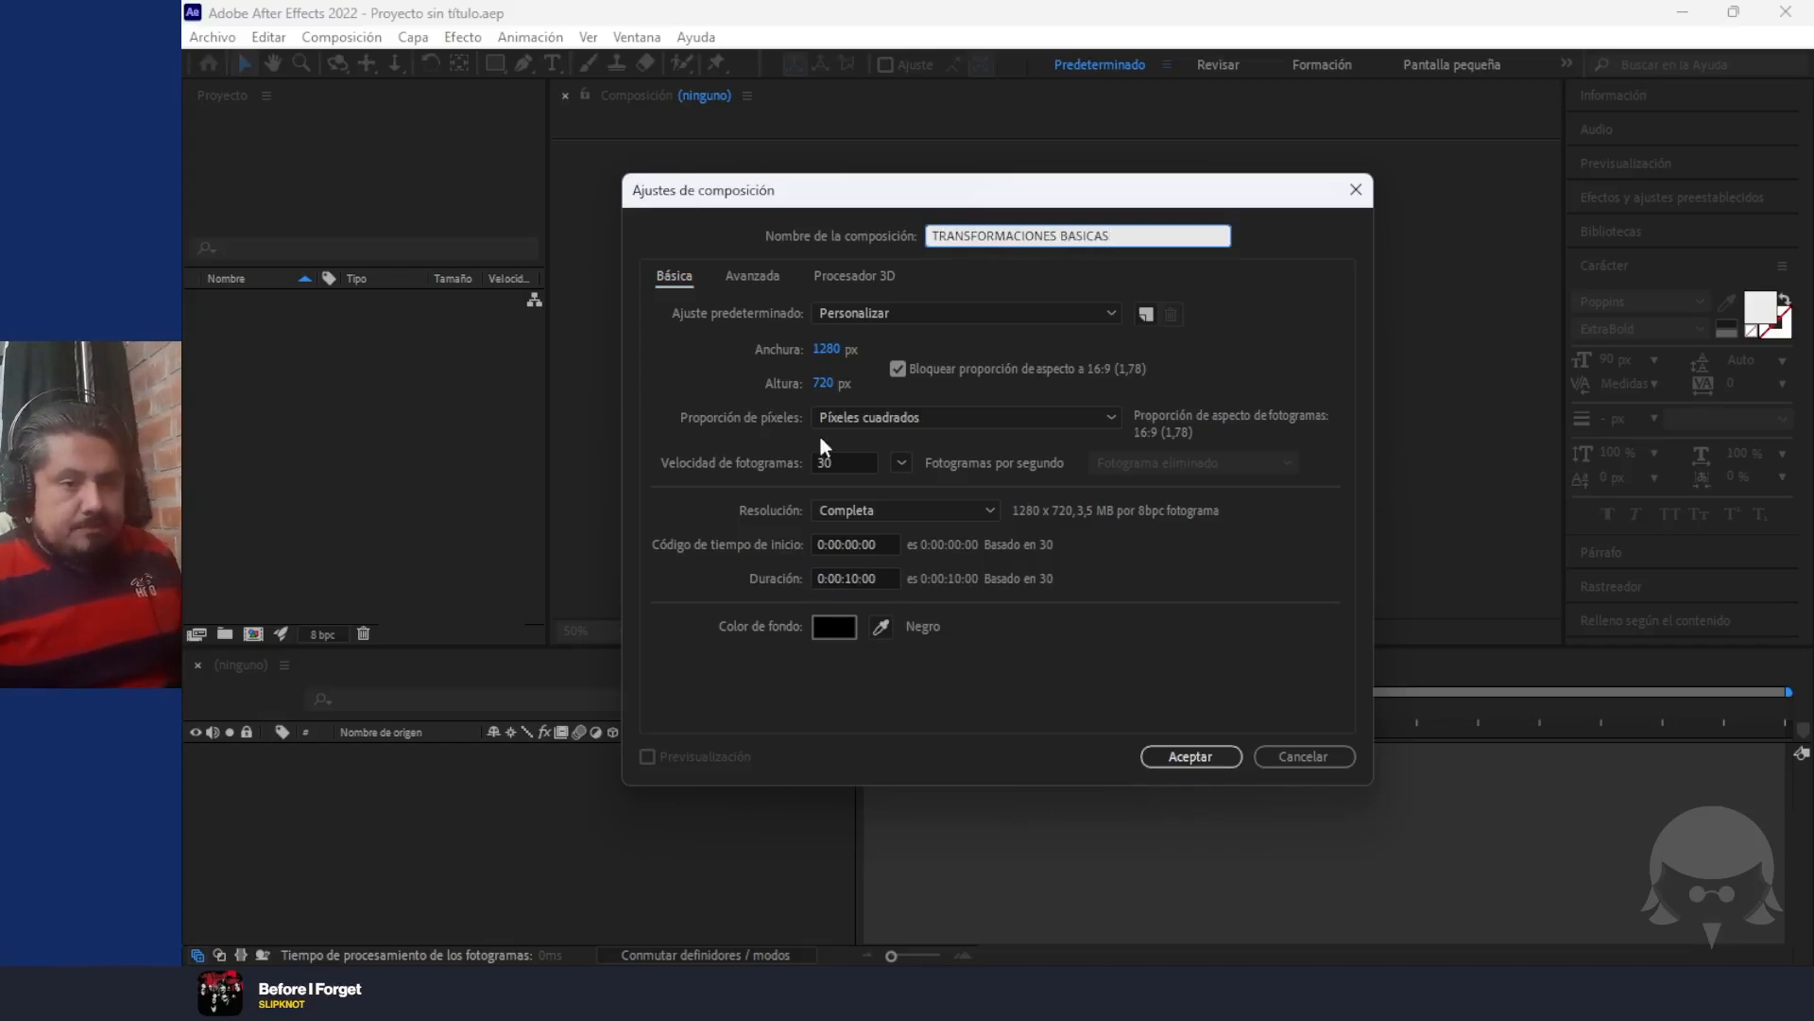
click(1174, 753)
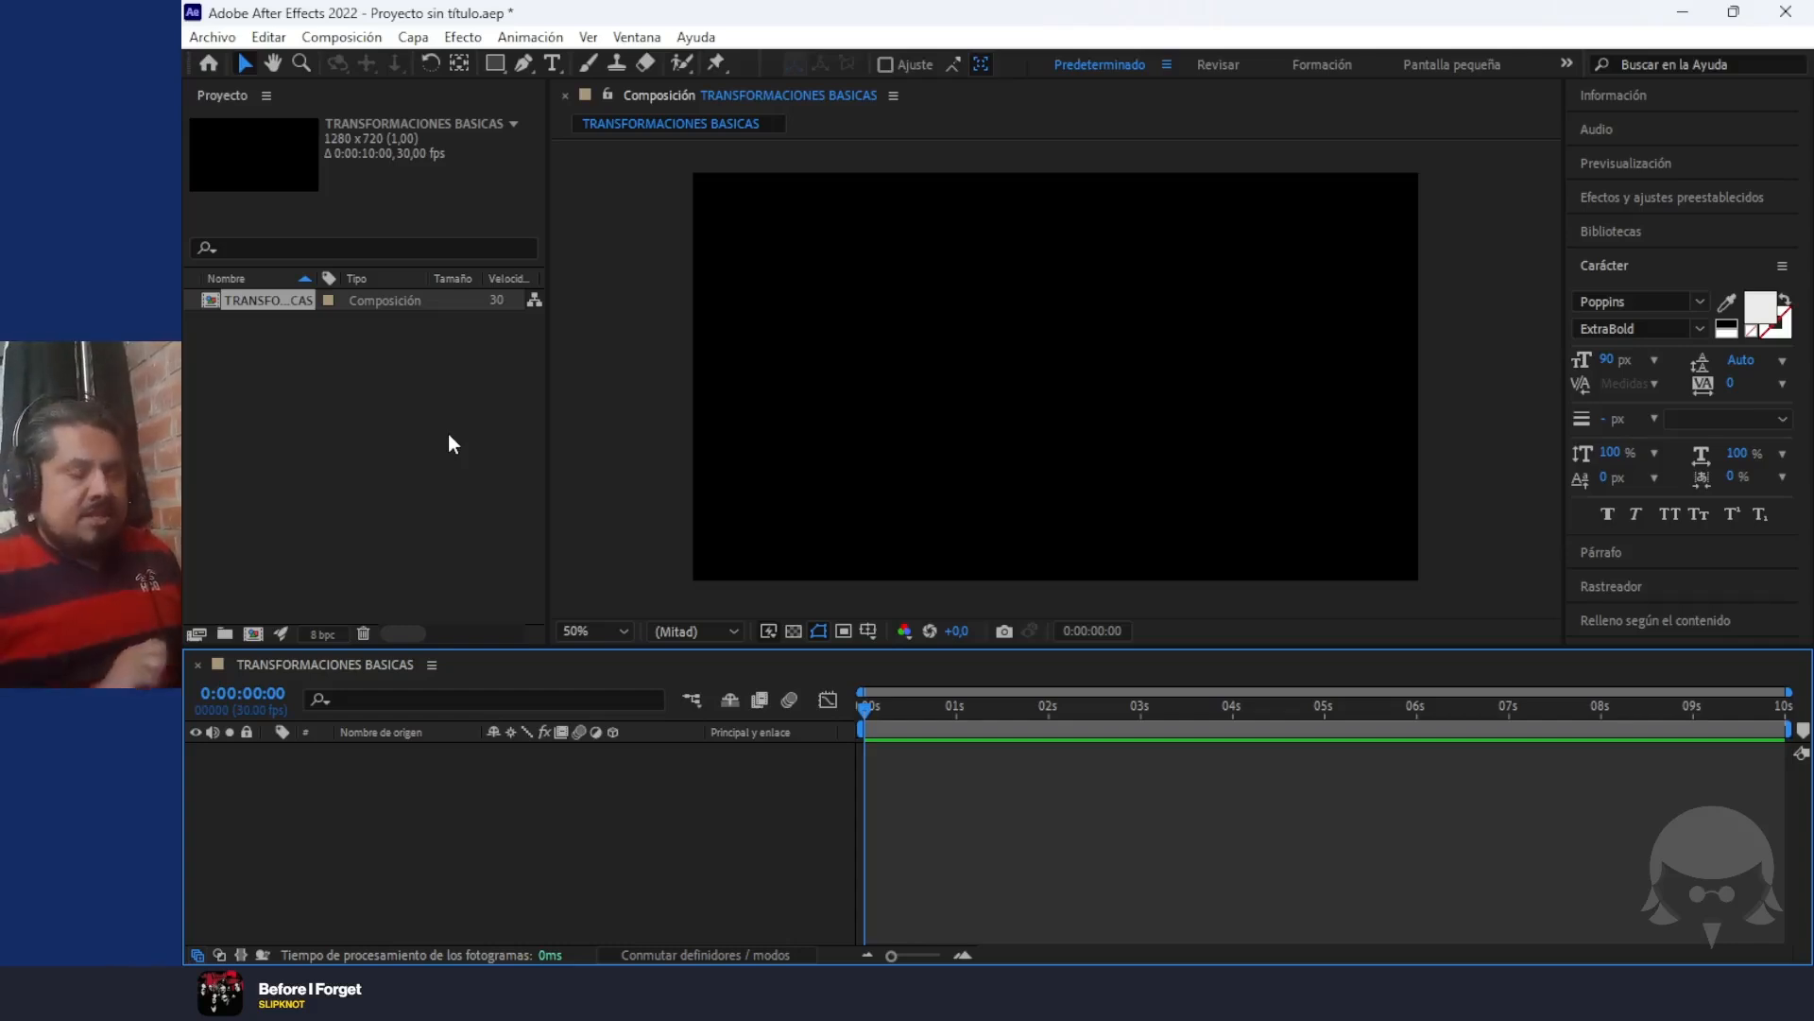
Start a file import into the project and browse drive Archivos (N:) through EMI, 2025, 1S and LAB ANIMACION 2D 1 to the 01 TRANSFORMACION... exercise folder
click(294, 341)
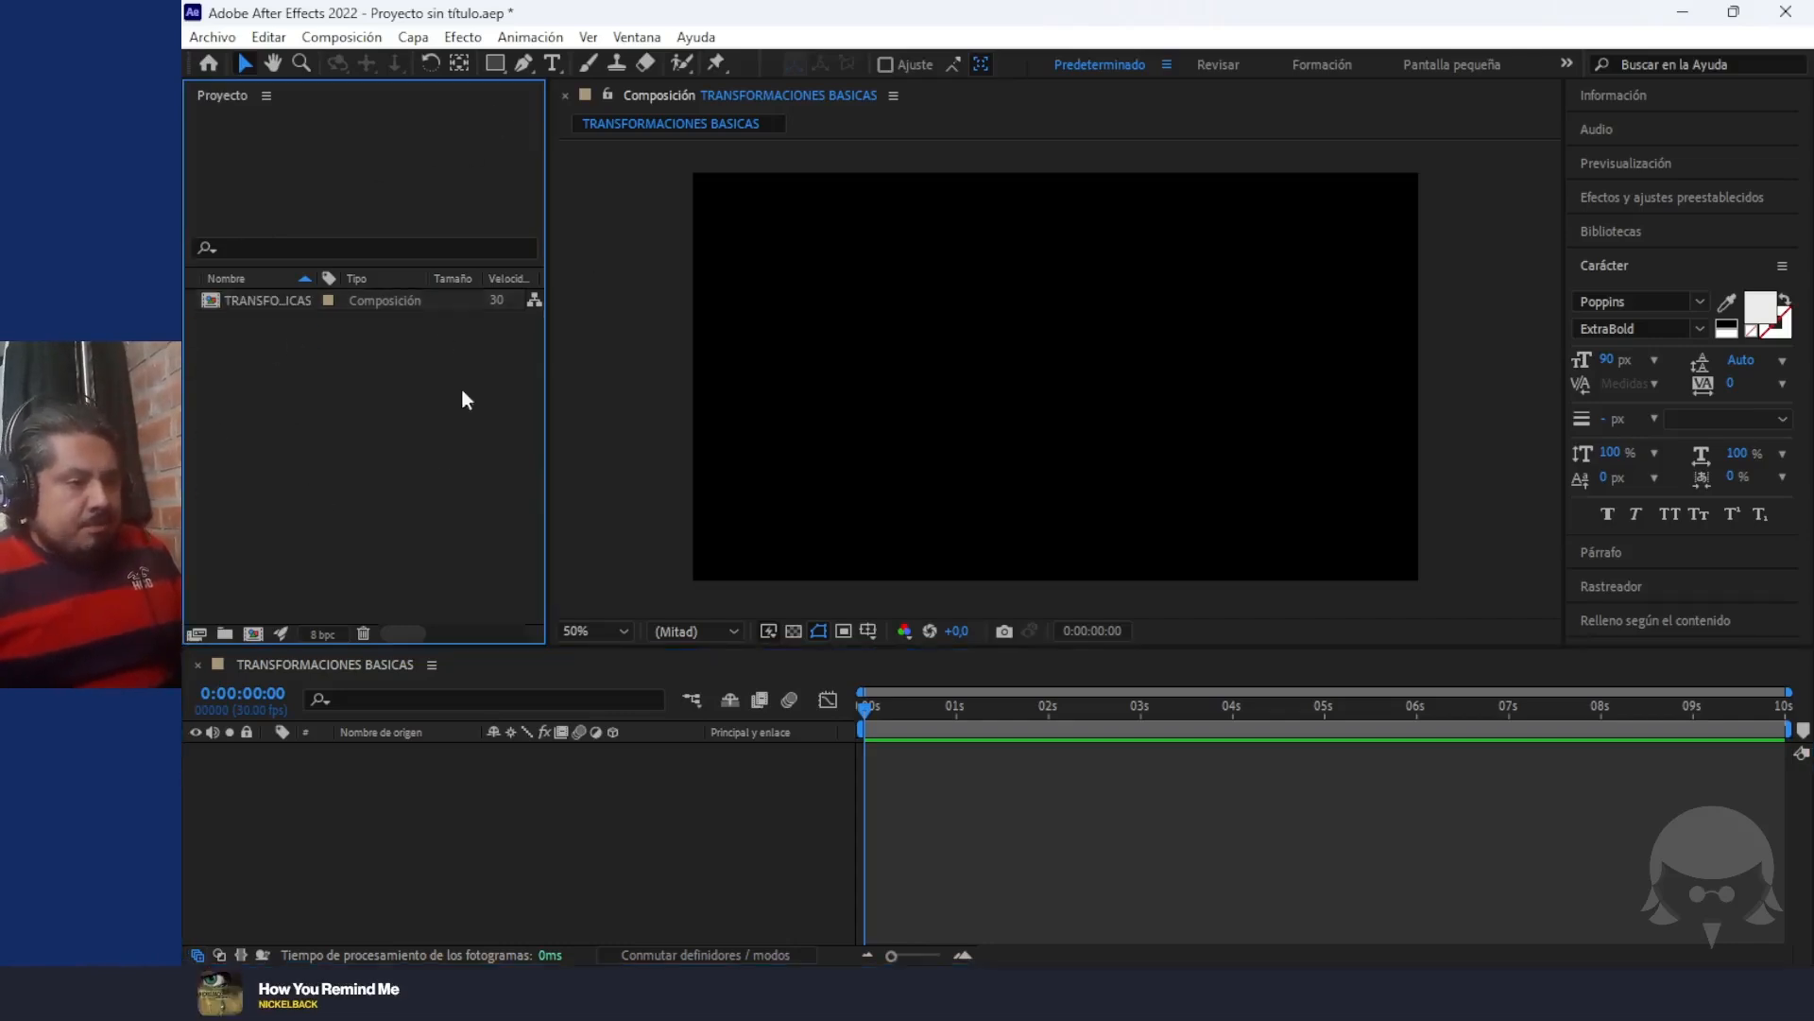
right_click(253, 399)
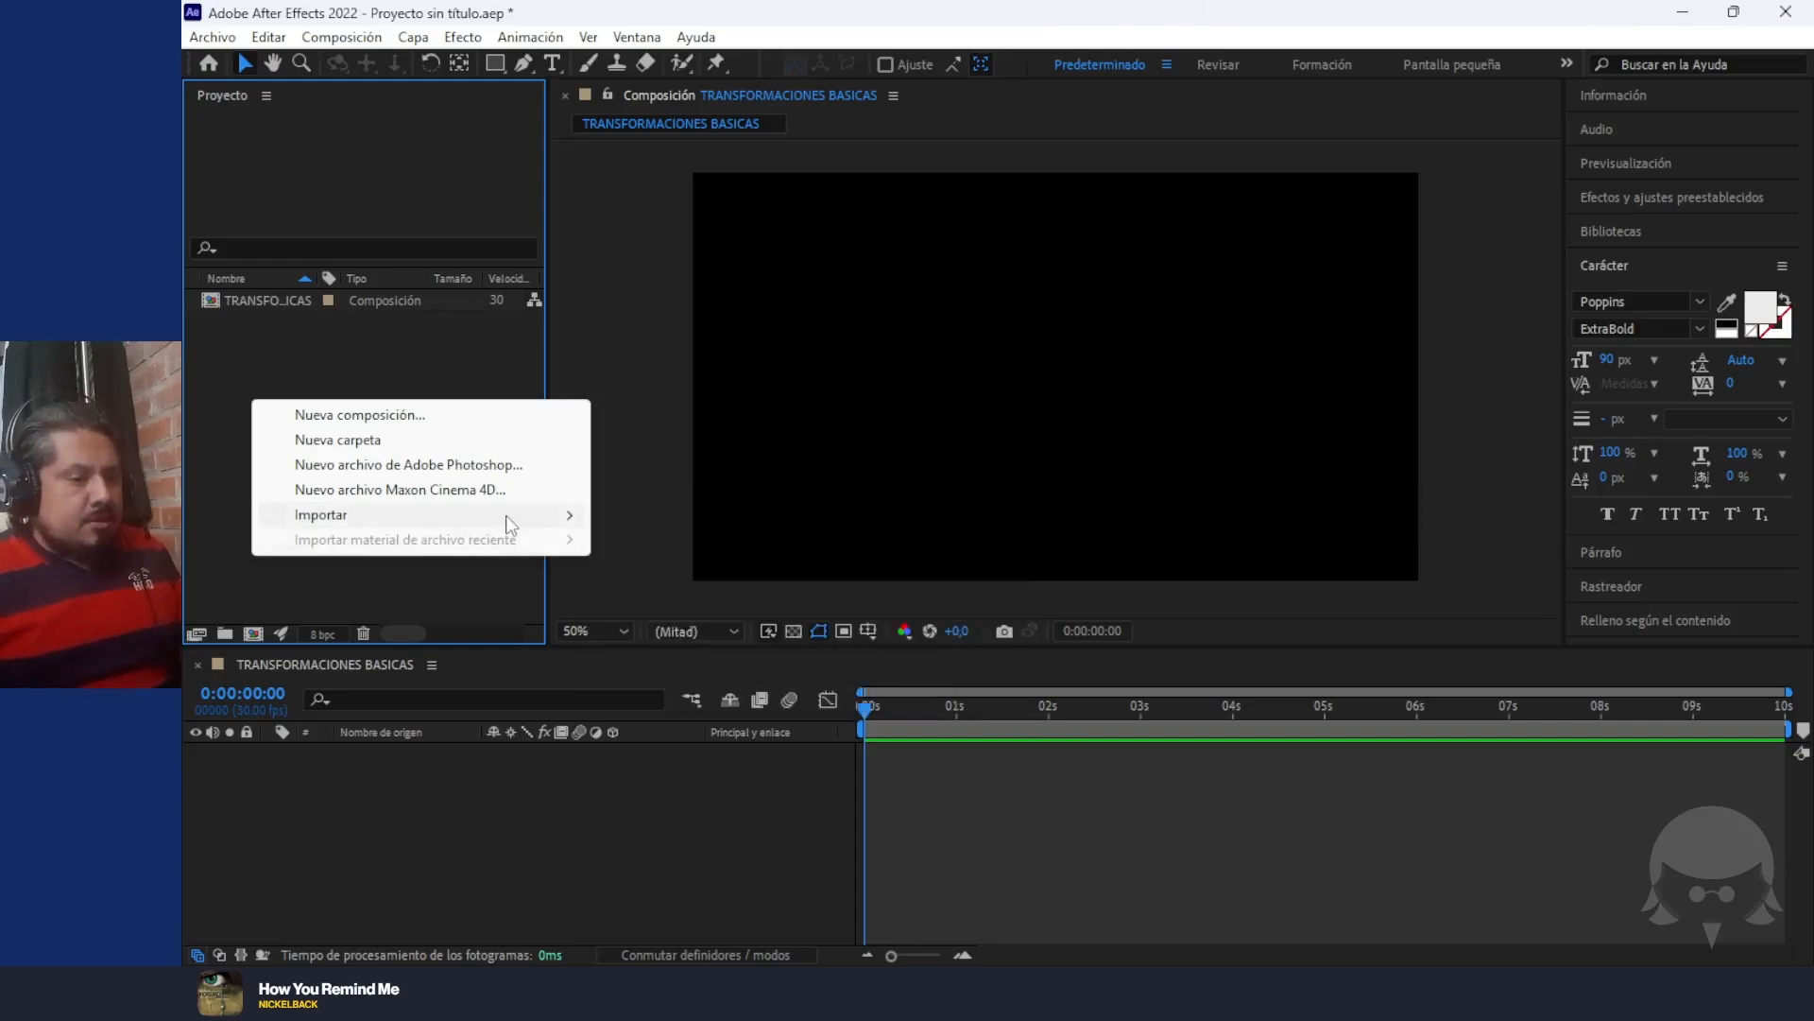
mouse_move(515, 517)
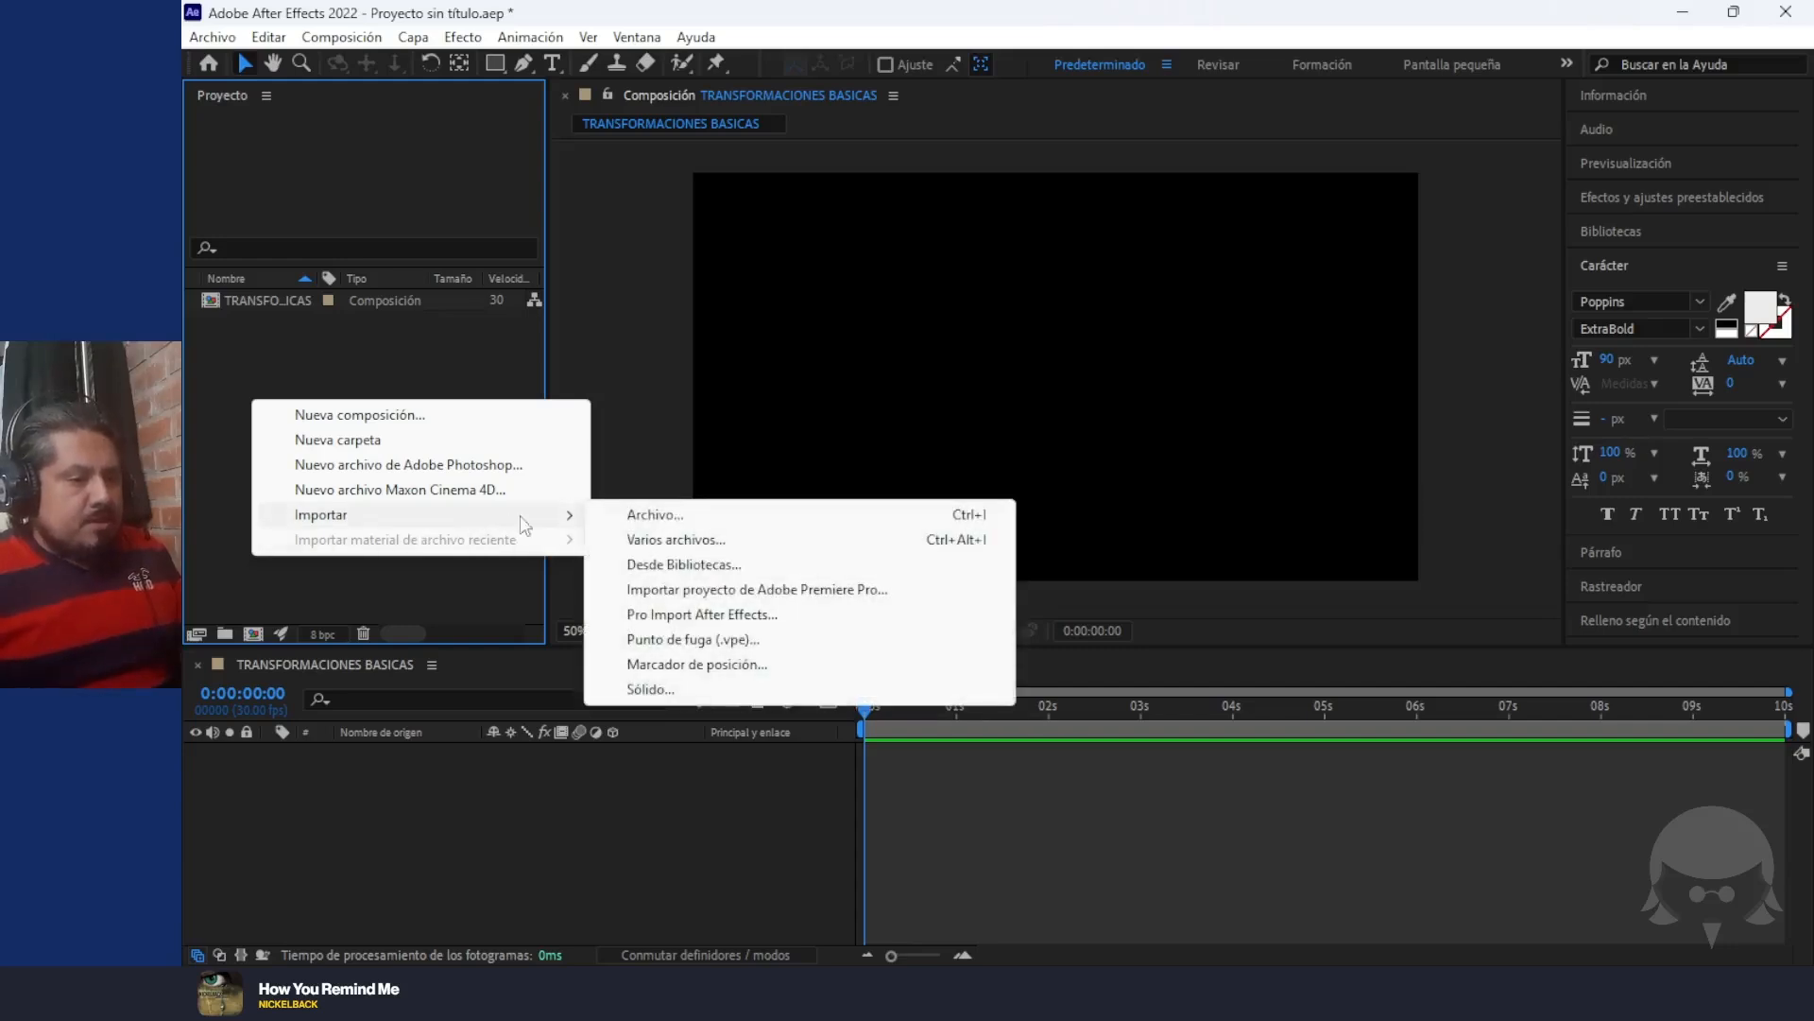
click(678, 515)
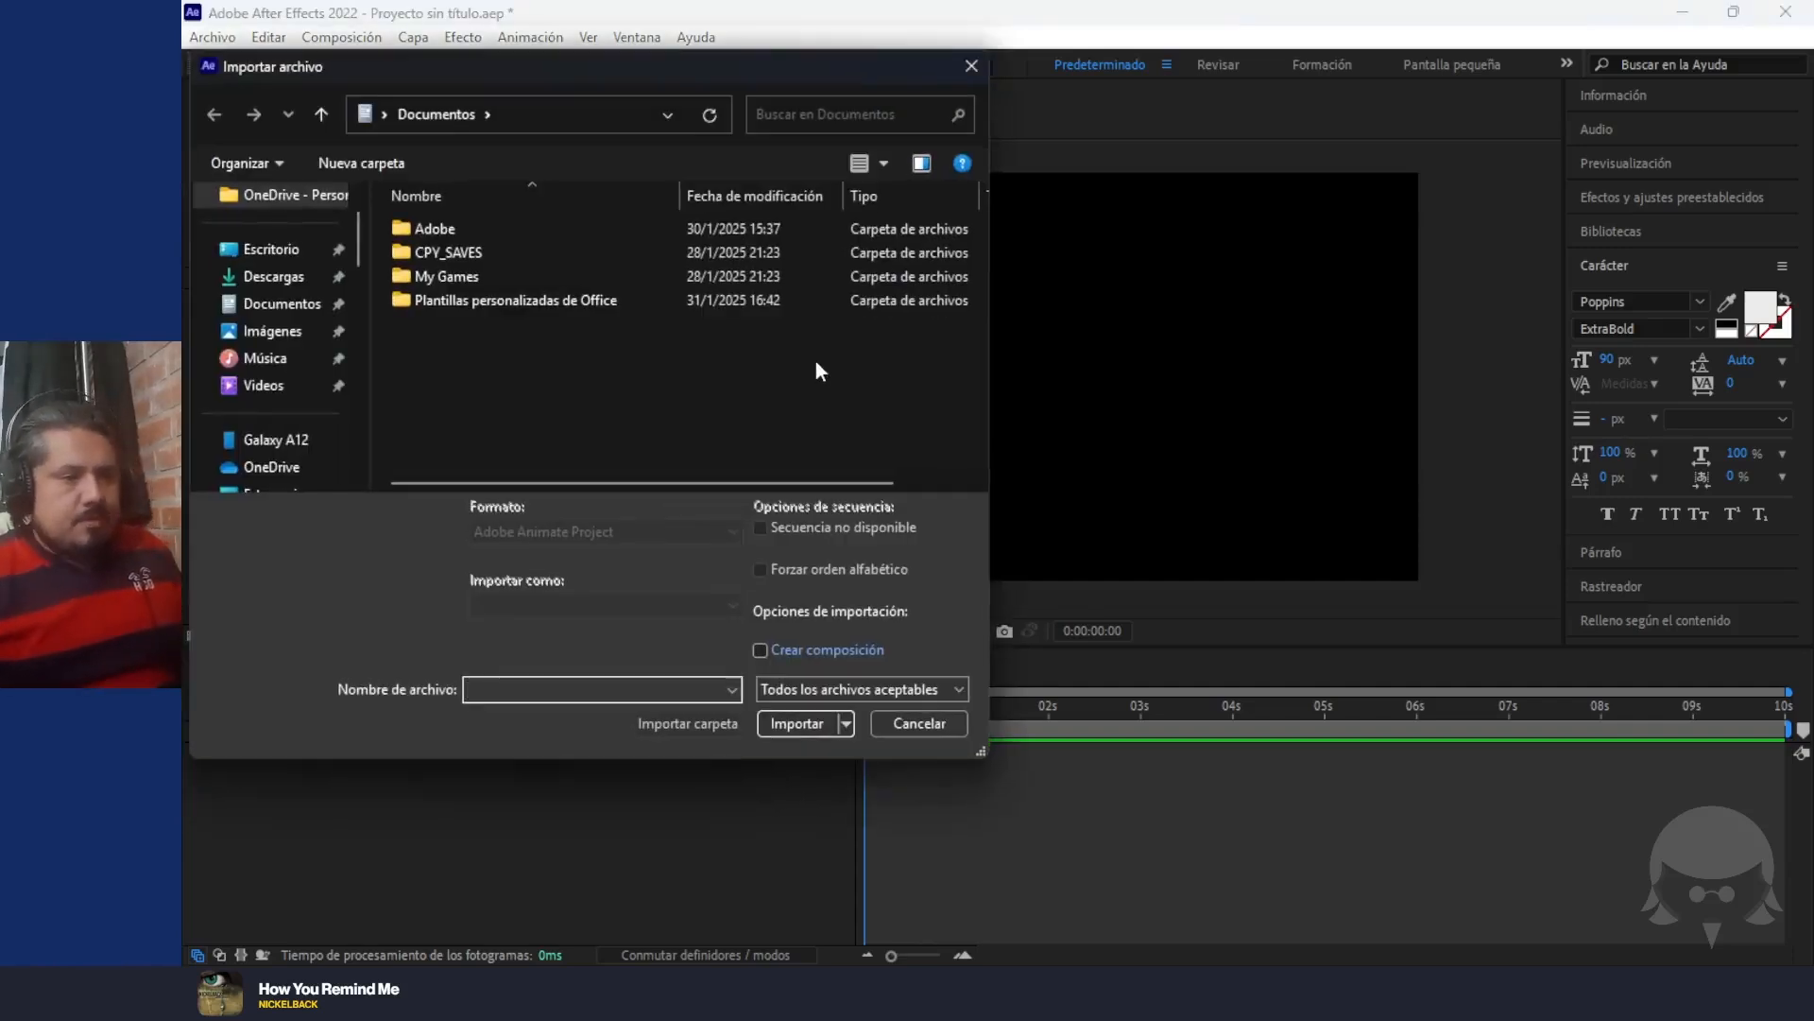
scroll(217, 364, down, 10)
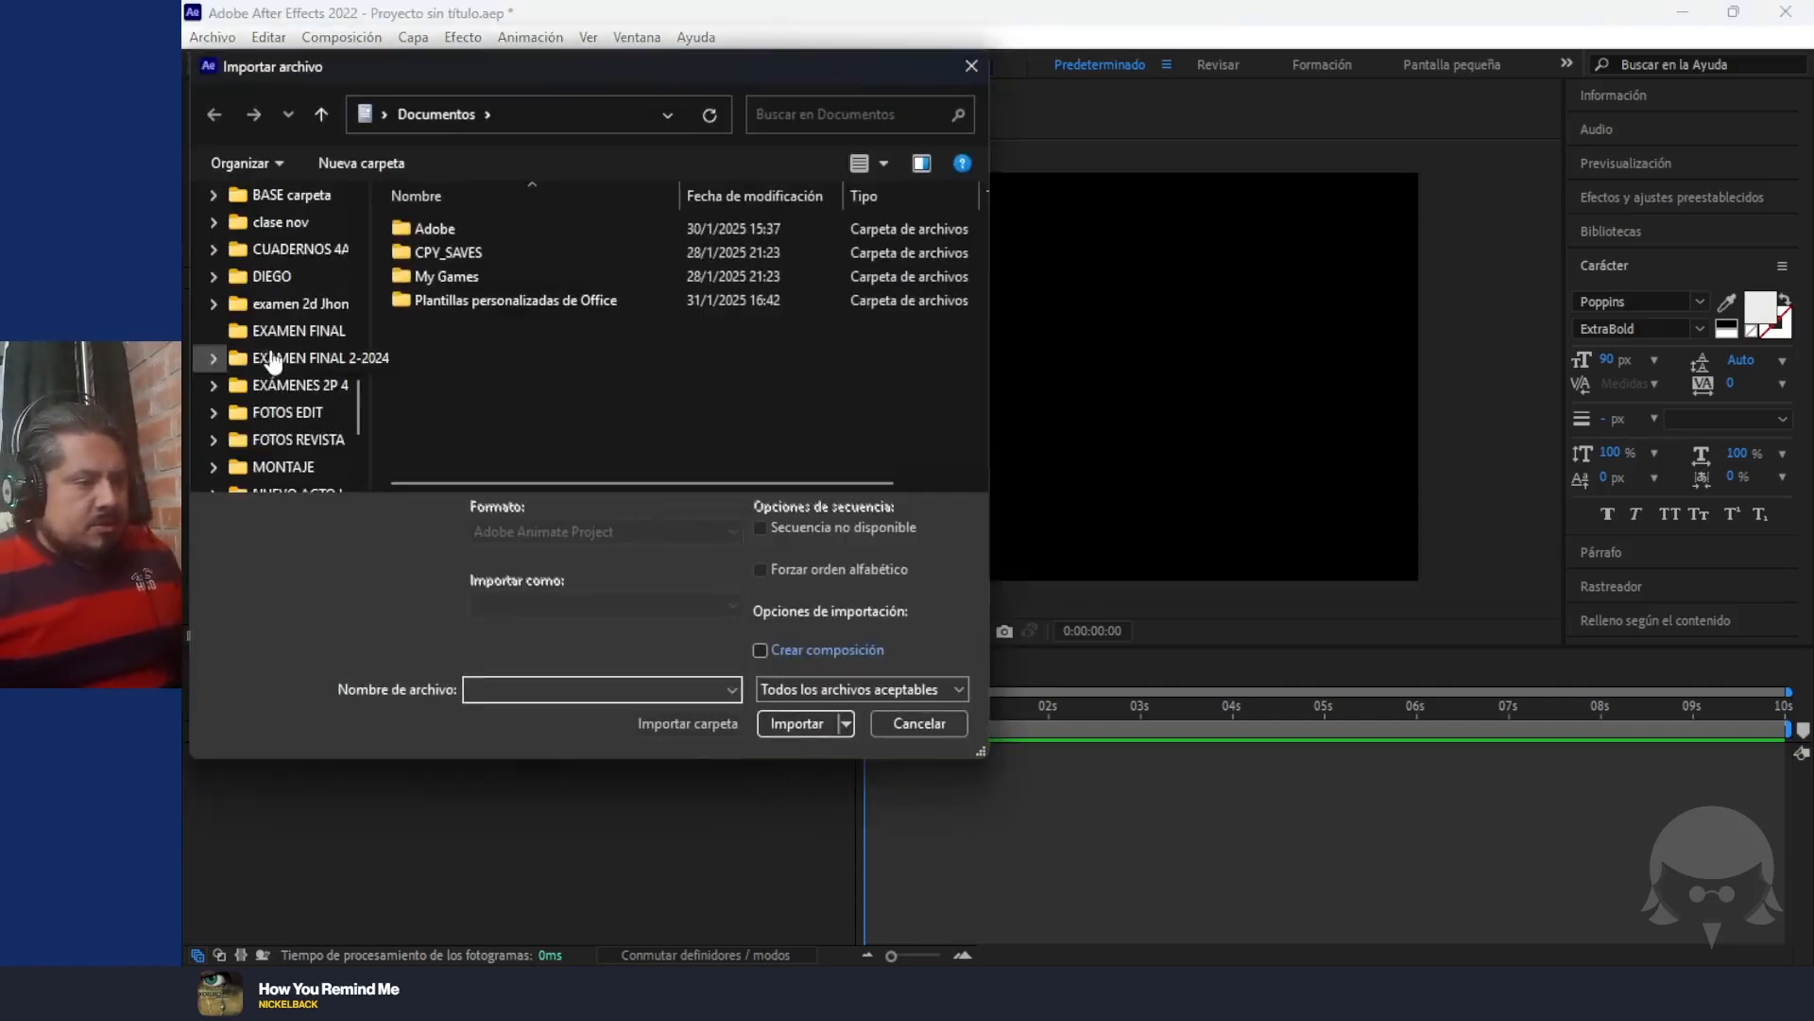
scroll(269, 360, down, 5)
scroll(303, 284, up, 1)
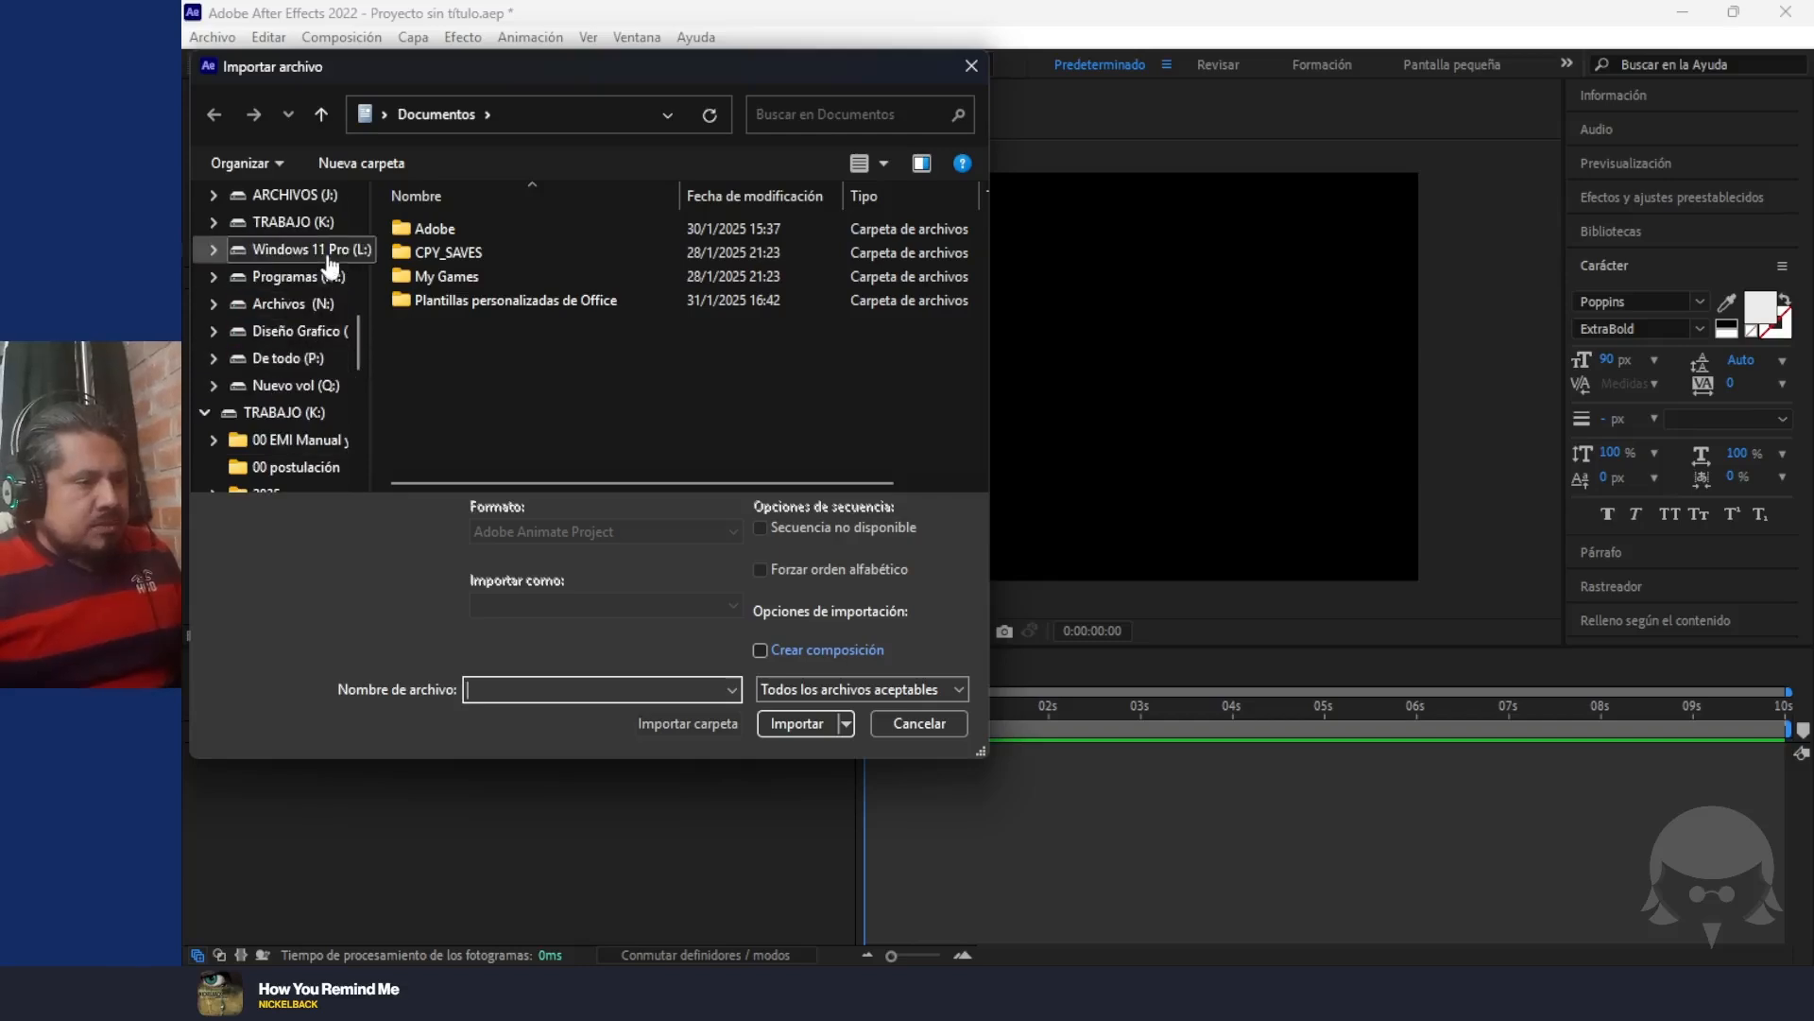
click(318, 309)
double_click(439, 327)
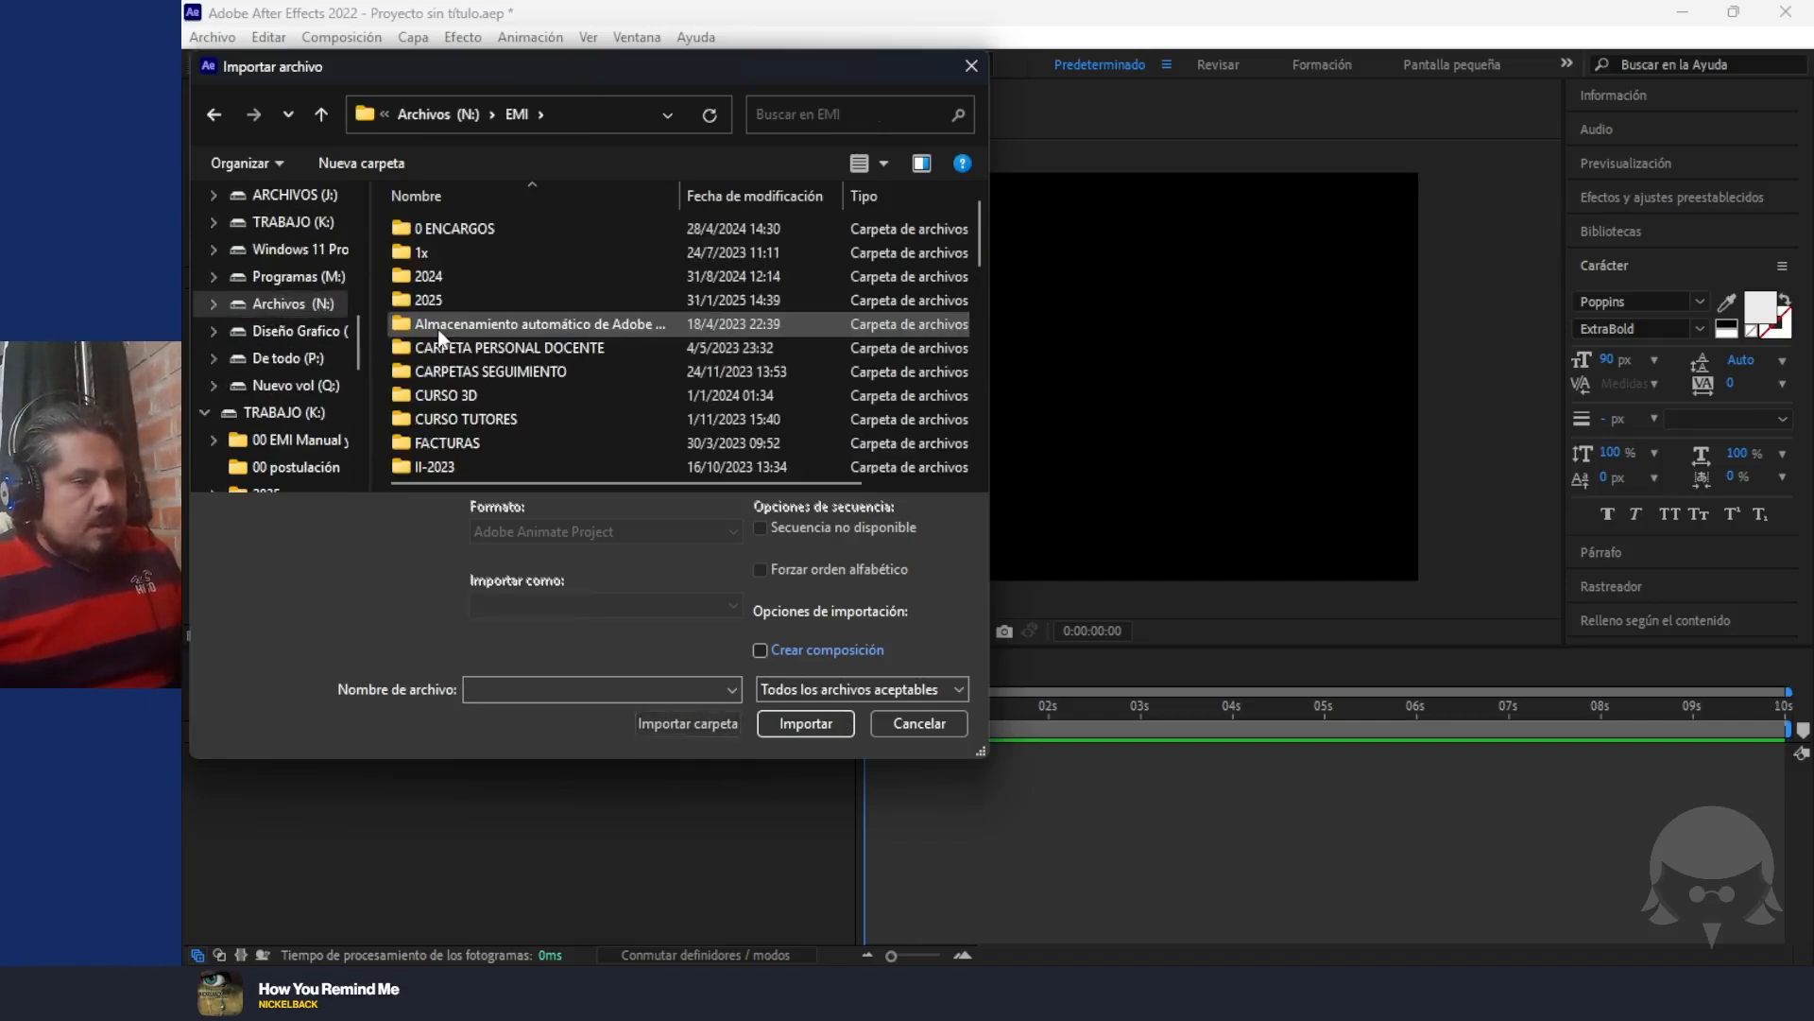
double_click(442, 299)
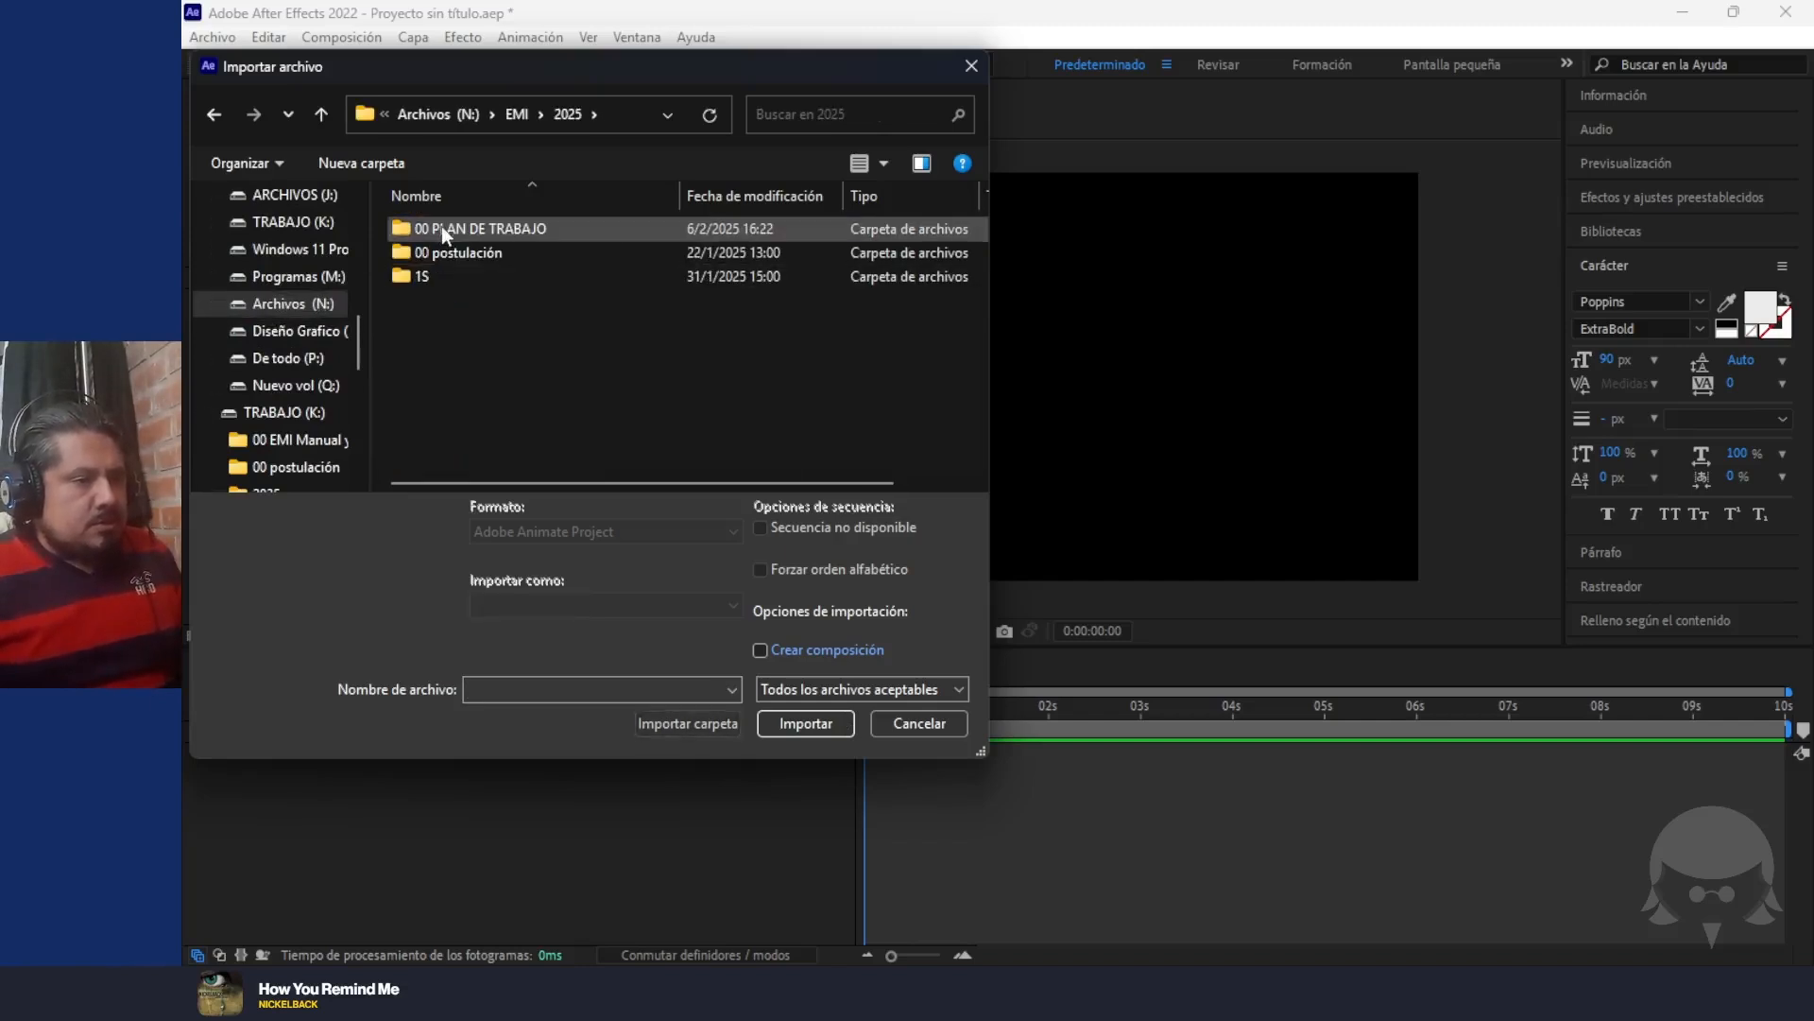
double_click(436, 276)
click(448, 251)
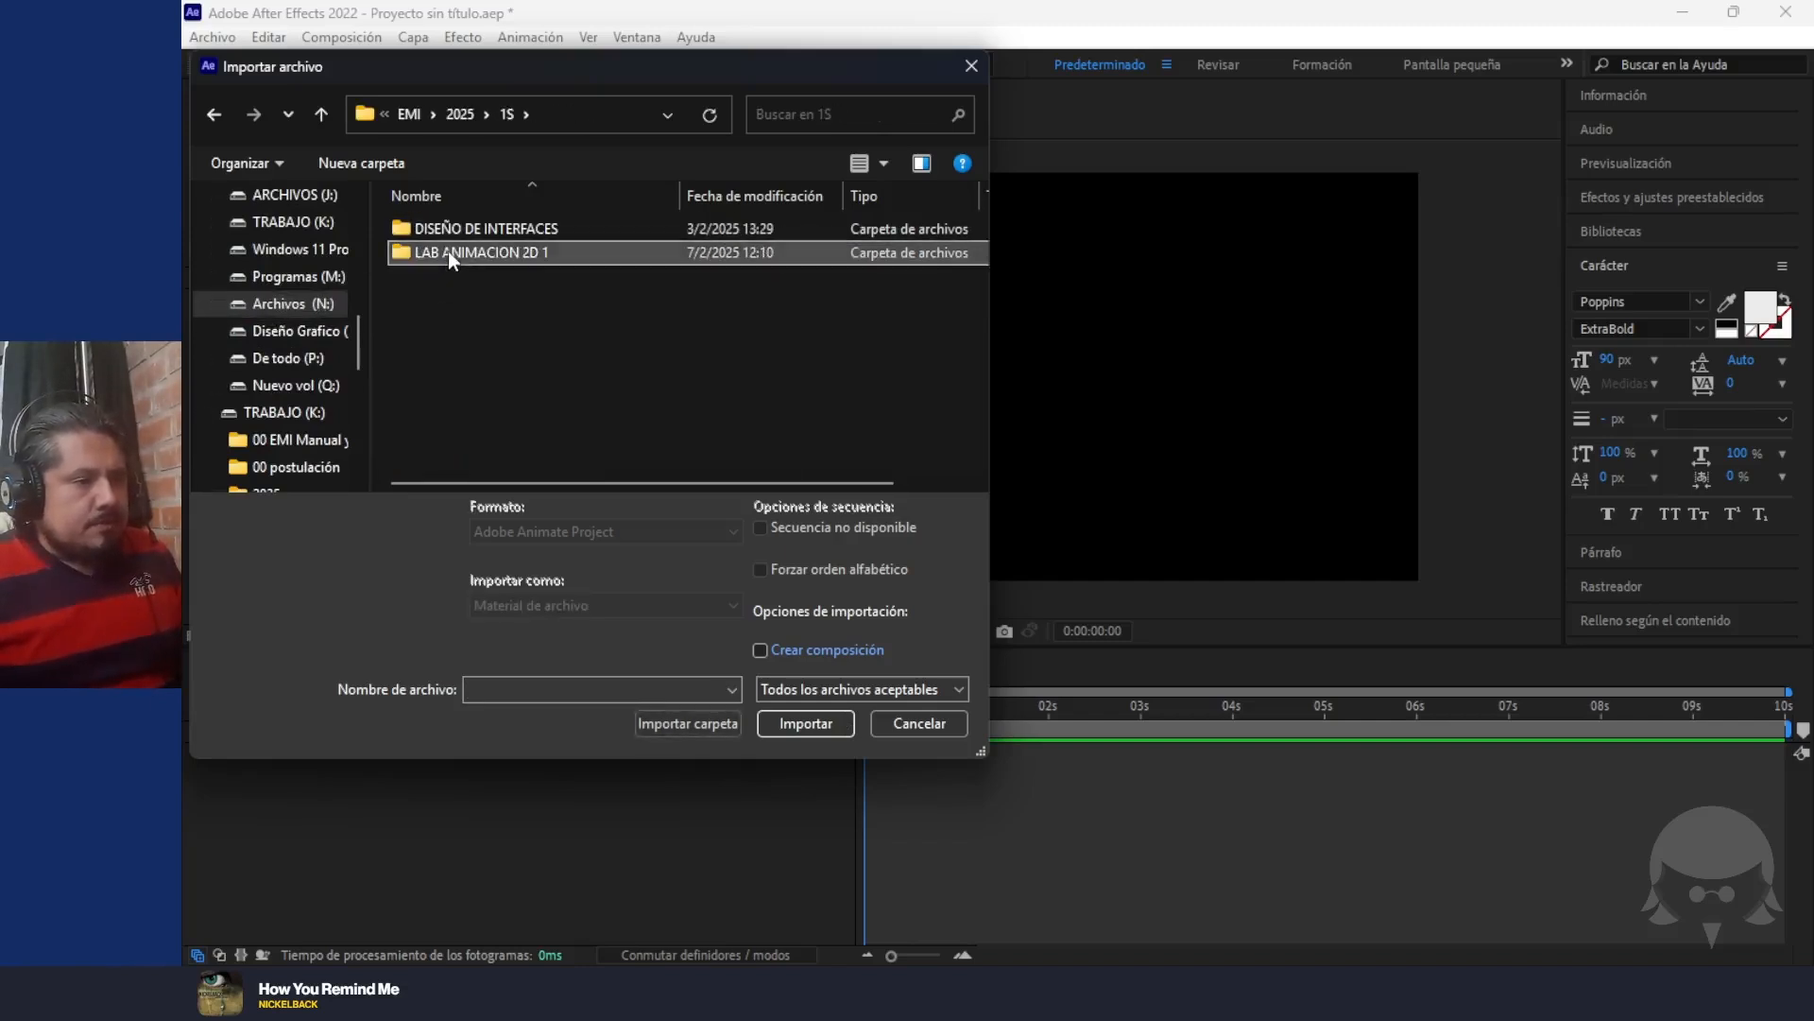
double_click(447, 251)
double_click(458, 229)
double_click(446, 231)
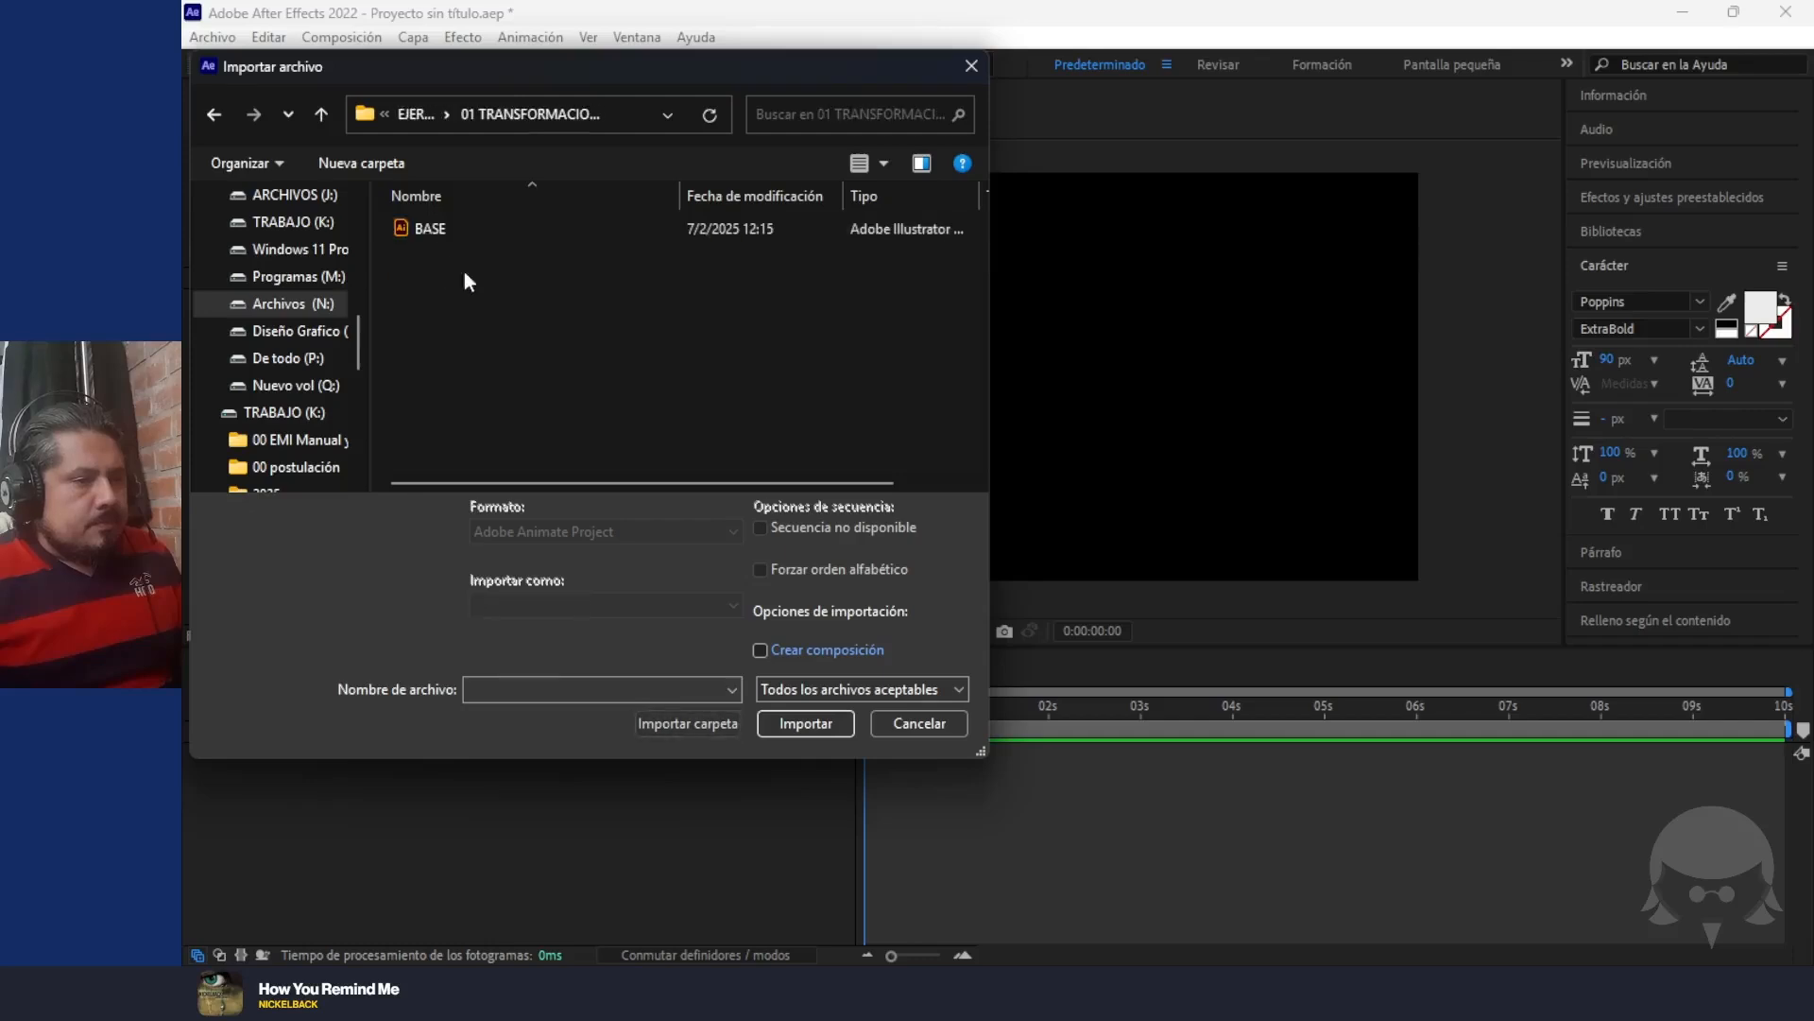
Import the BASE Illustrator file as "Composición – Conservar tamaños de capa"
click(438, 242)
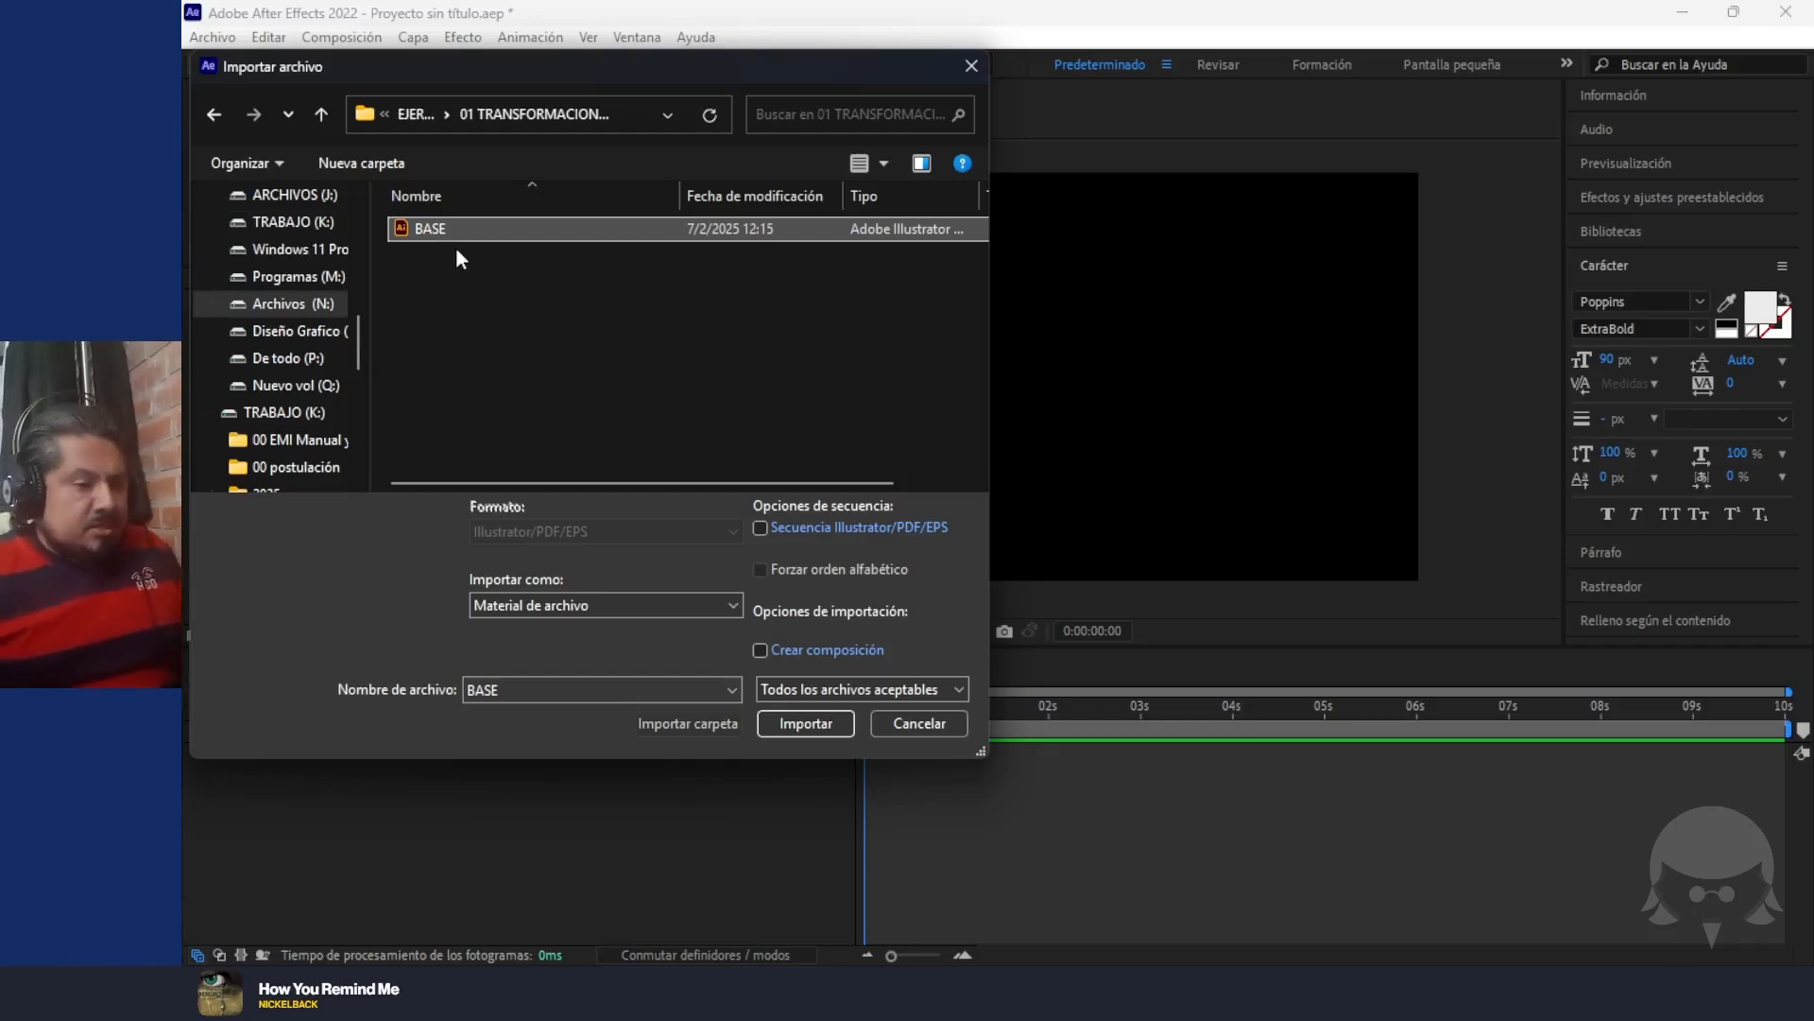
click(573, 604)
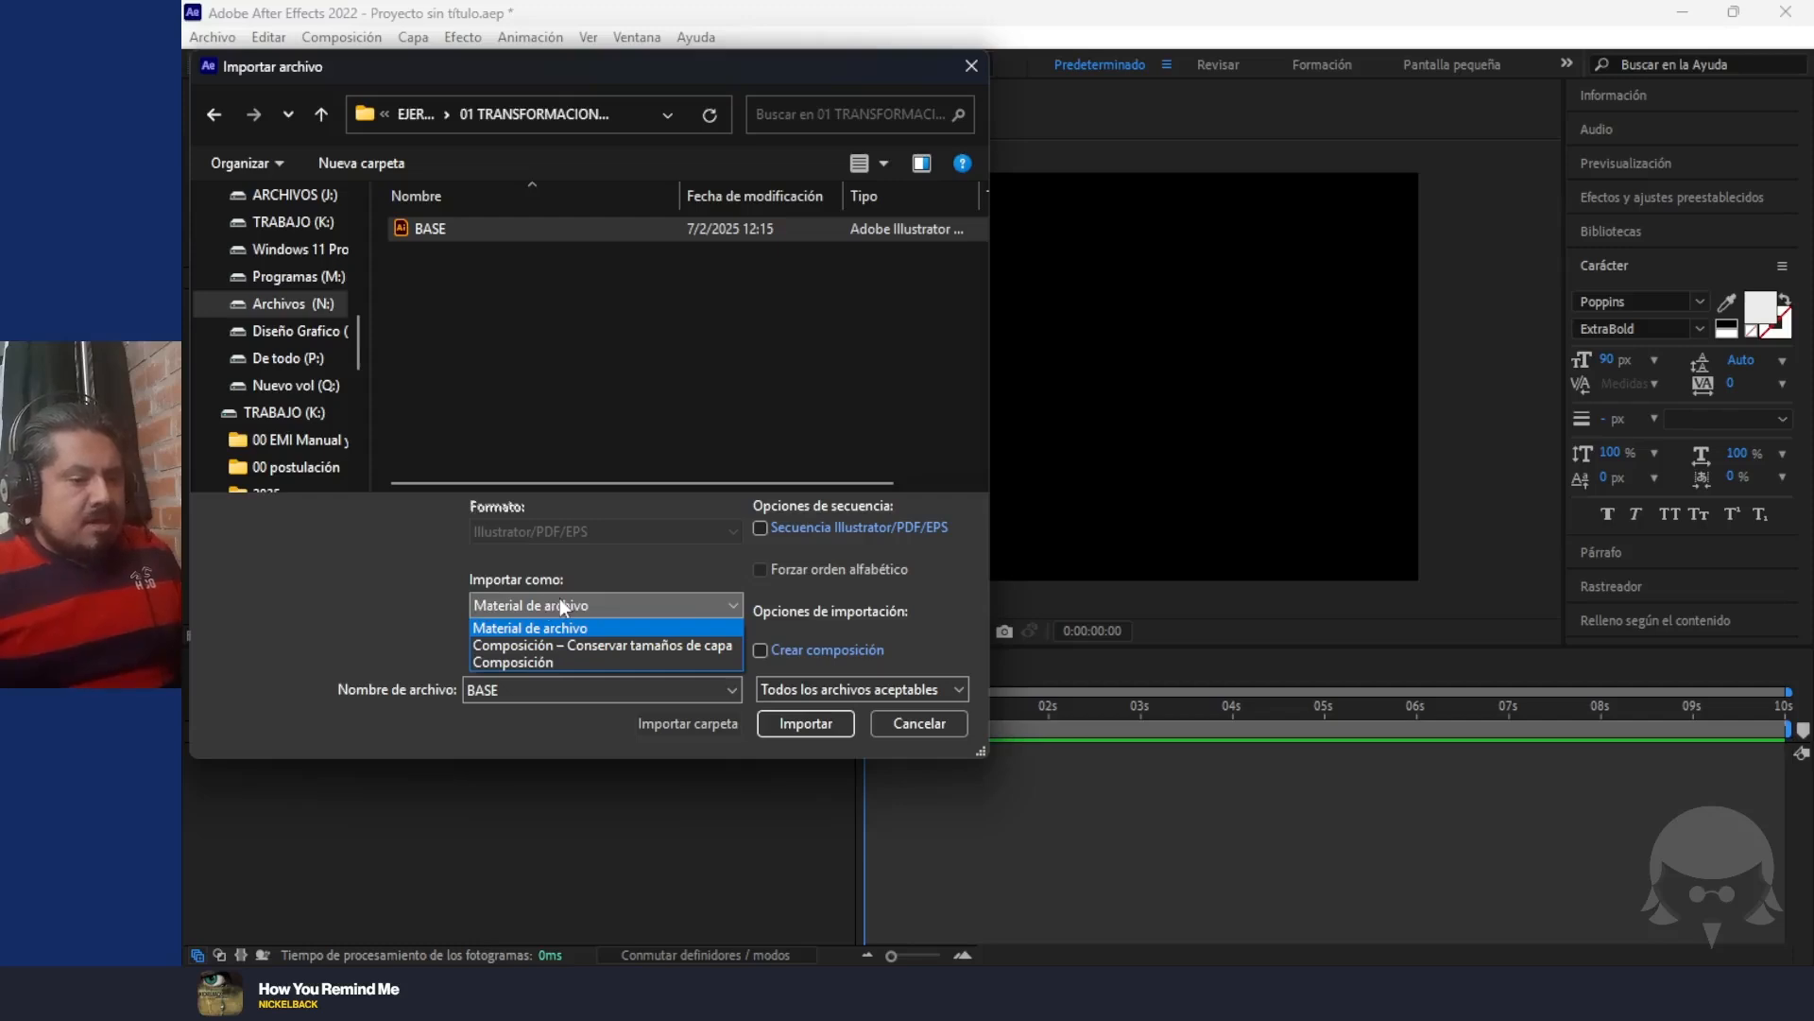
click(631, 647)
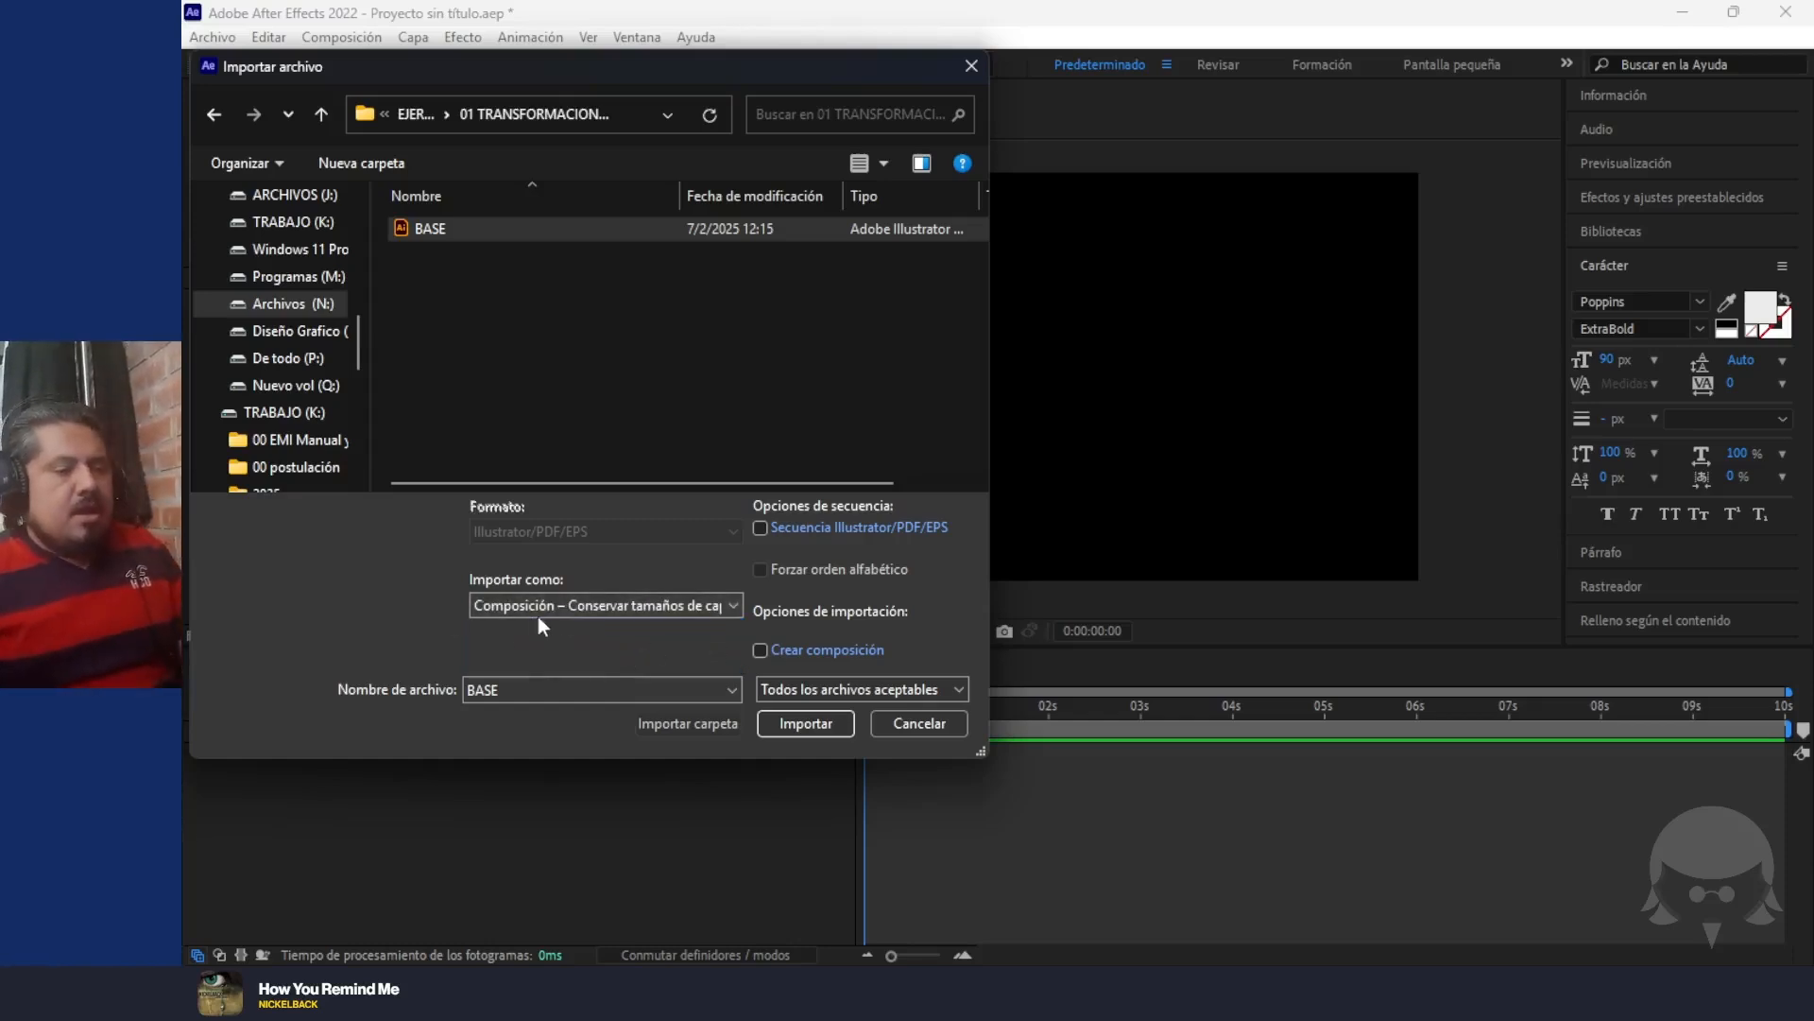
click(798, 723)
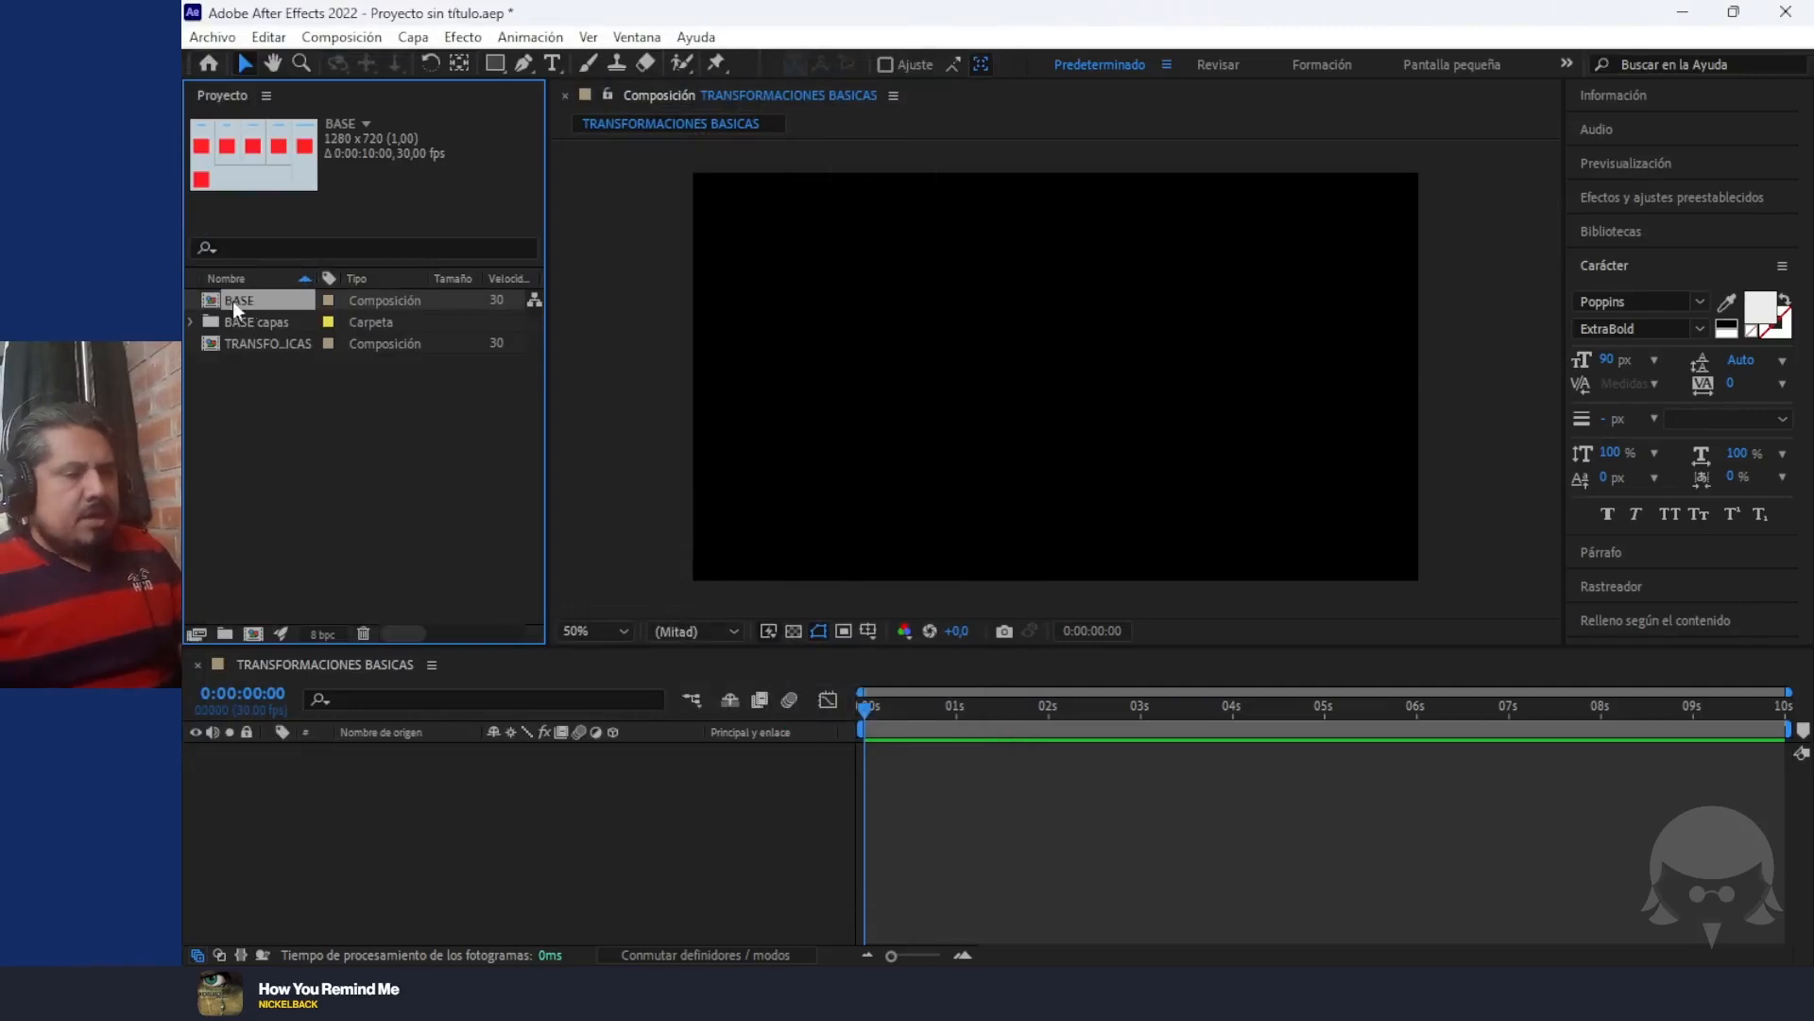
Examine the imported layer files inside the BASE capas folder and collapse it again
click(192, 320)
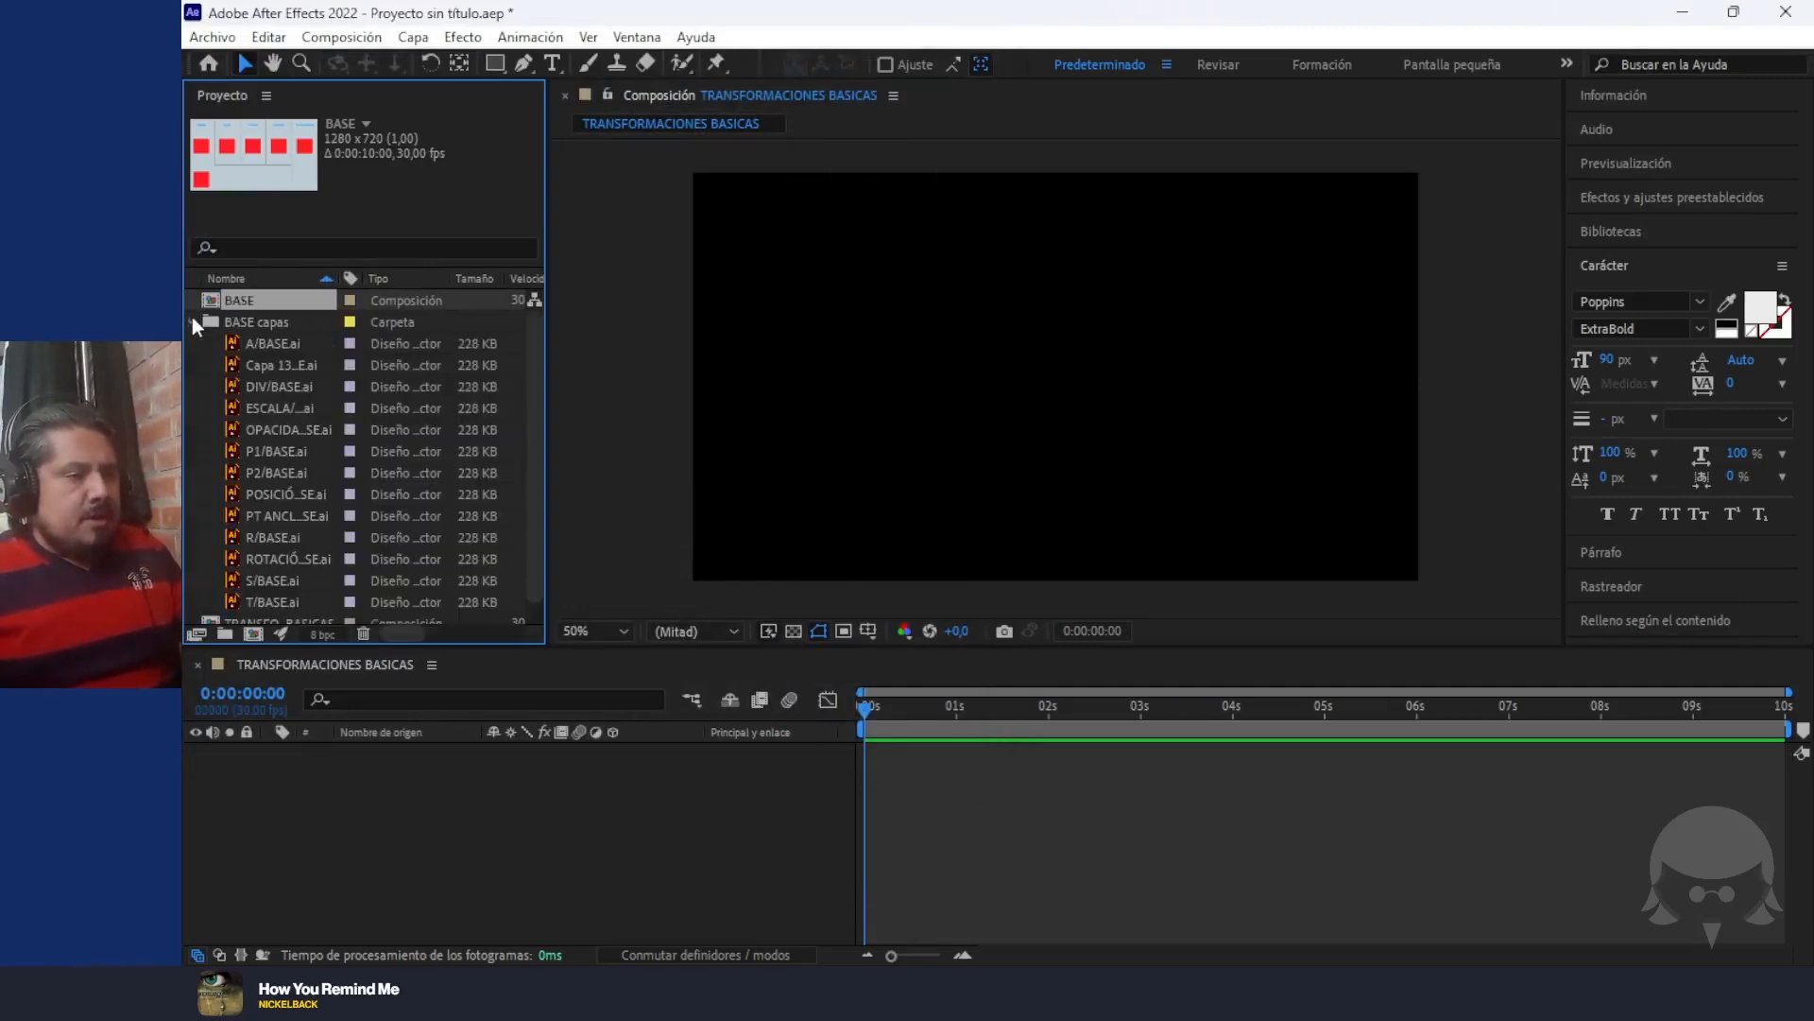
scroll(275, 485, down, 1)
scroll(268, 513, up, 1)
scroll(260, 454, down, 1)
scroll(252, 386, up, 1)
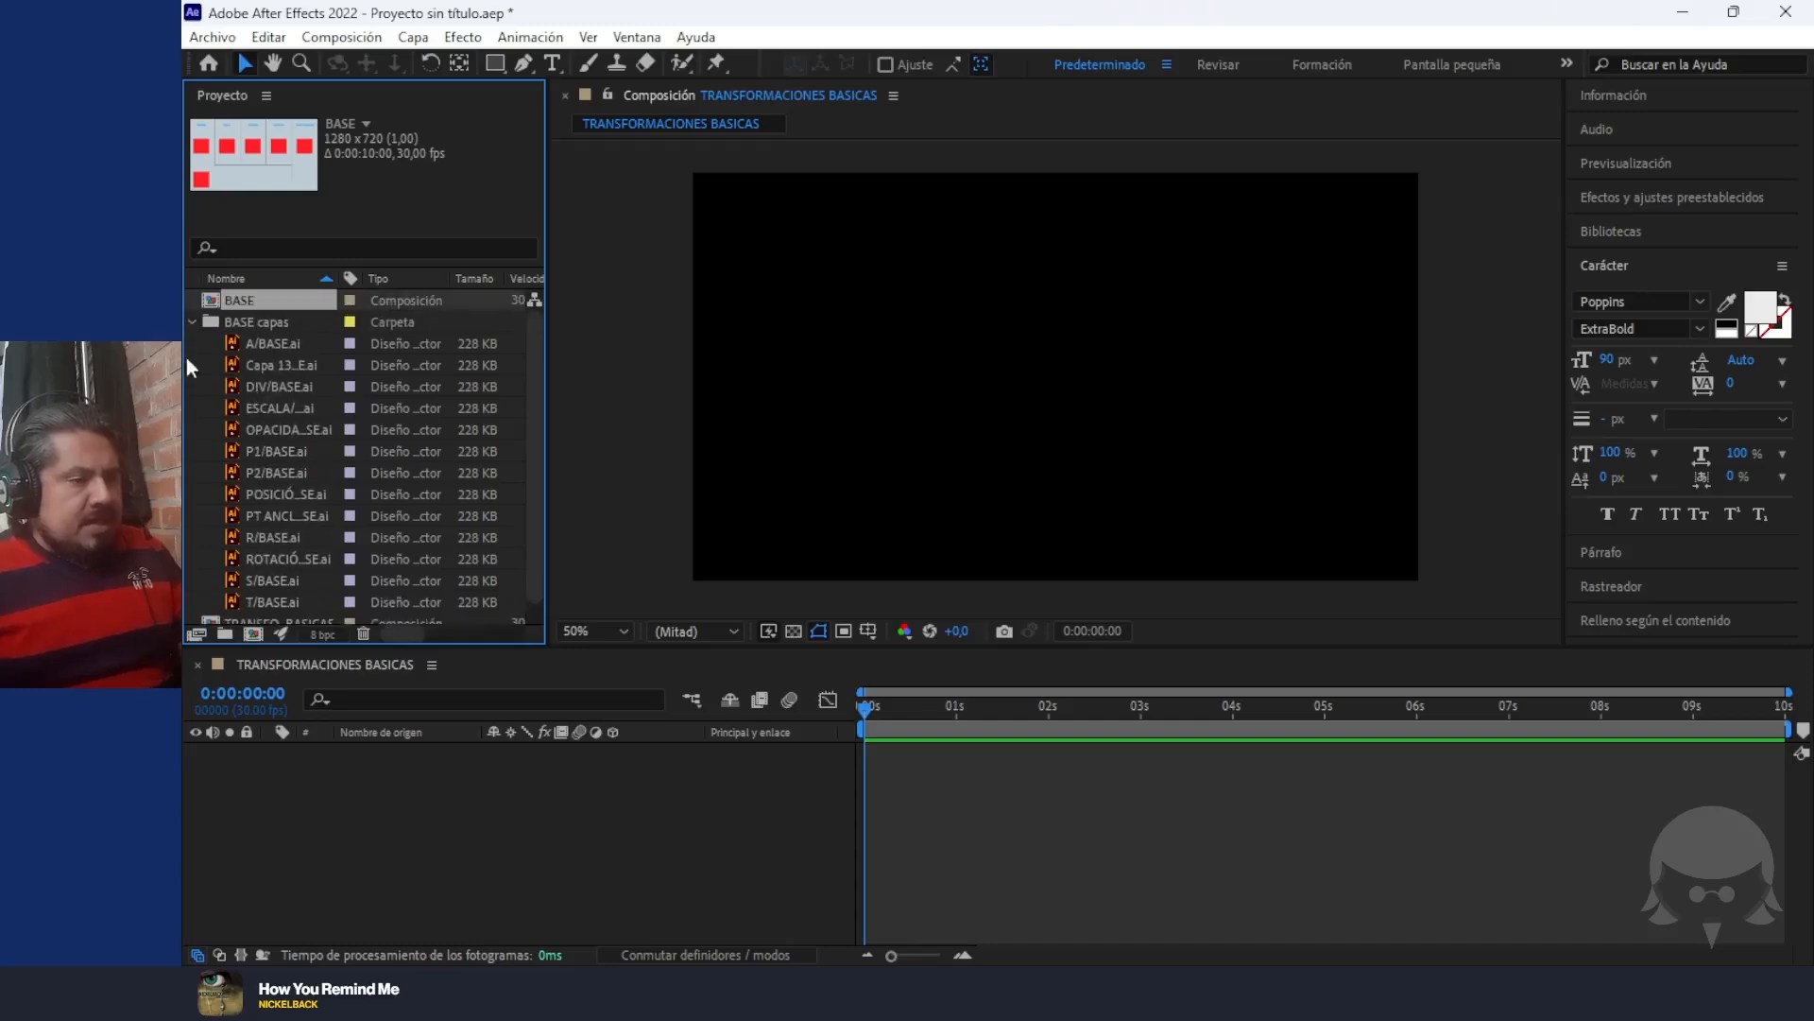
click(191, 322)
Open the BASE composition and look through its list of layers
double_click(230, 304)
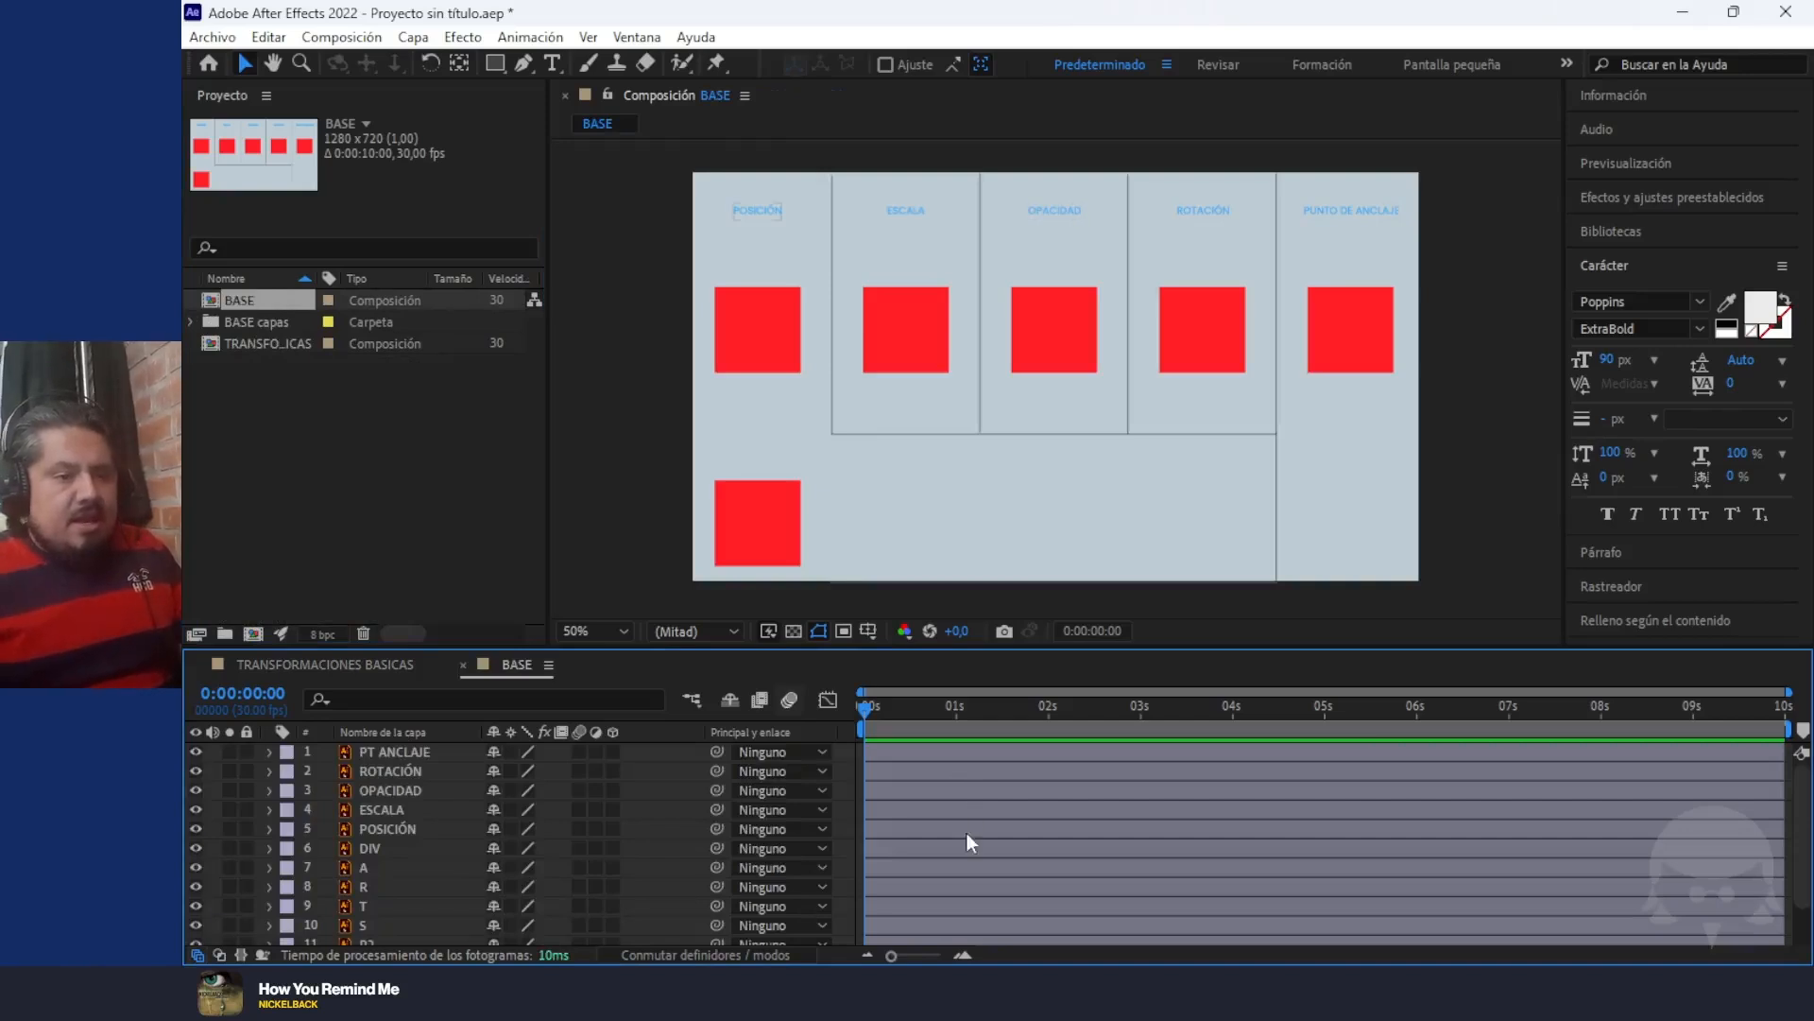
drag(868, 706, 1026, 706)
drag(1144, 714, 707, 813)
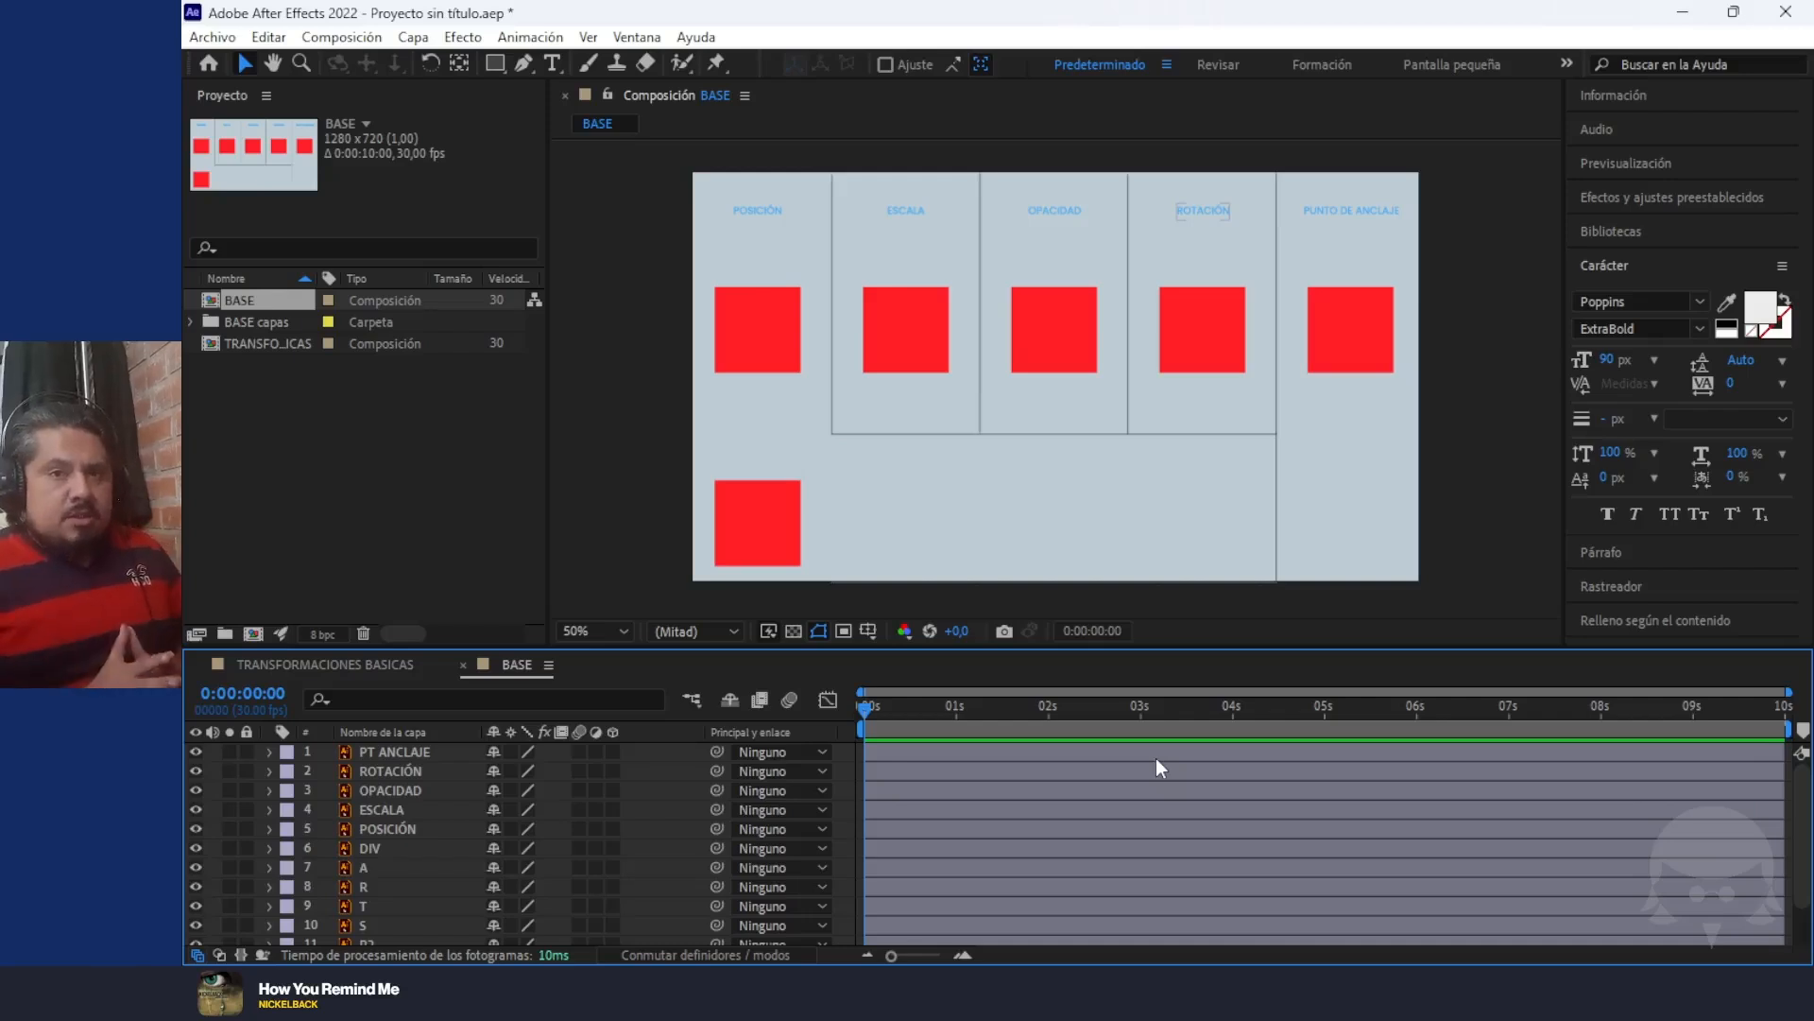
scroll(368, 841, down, 2)
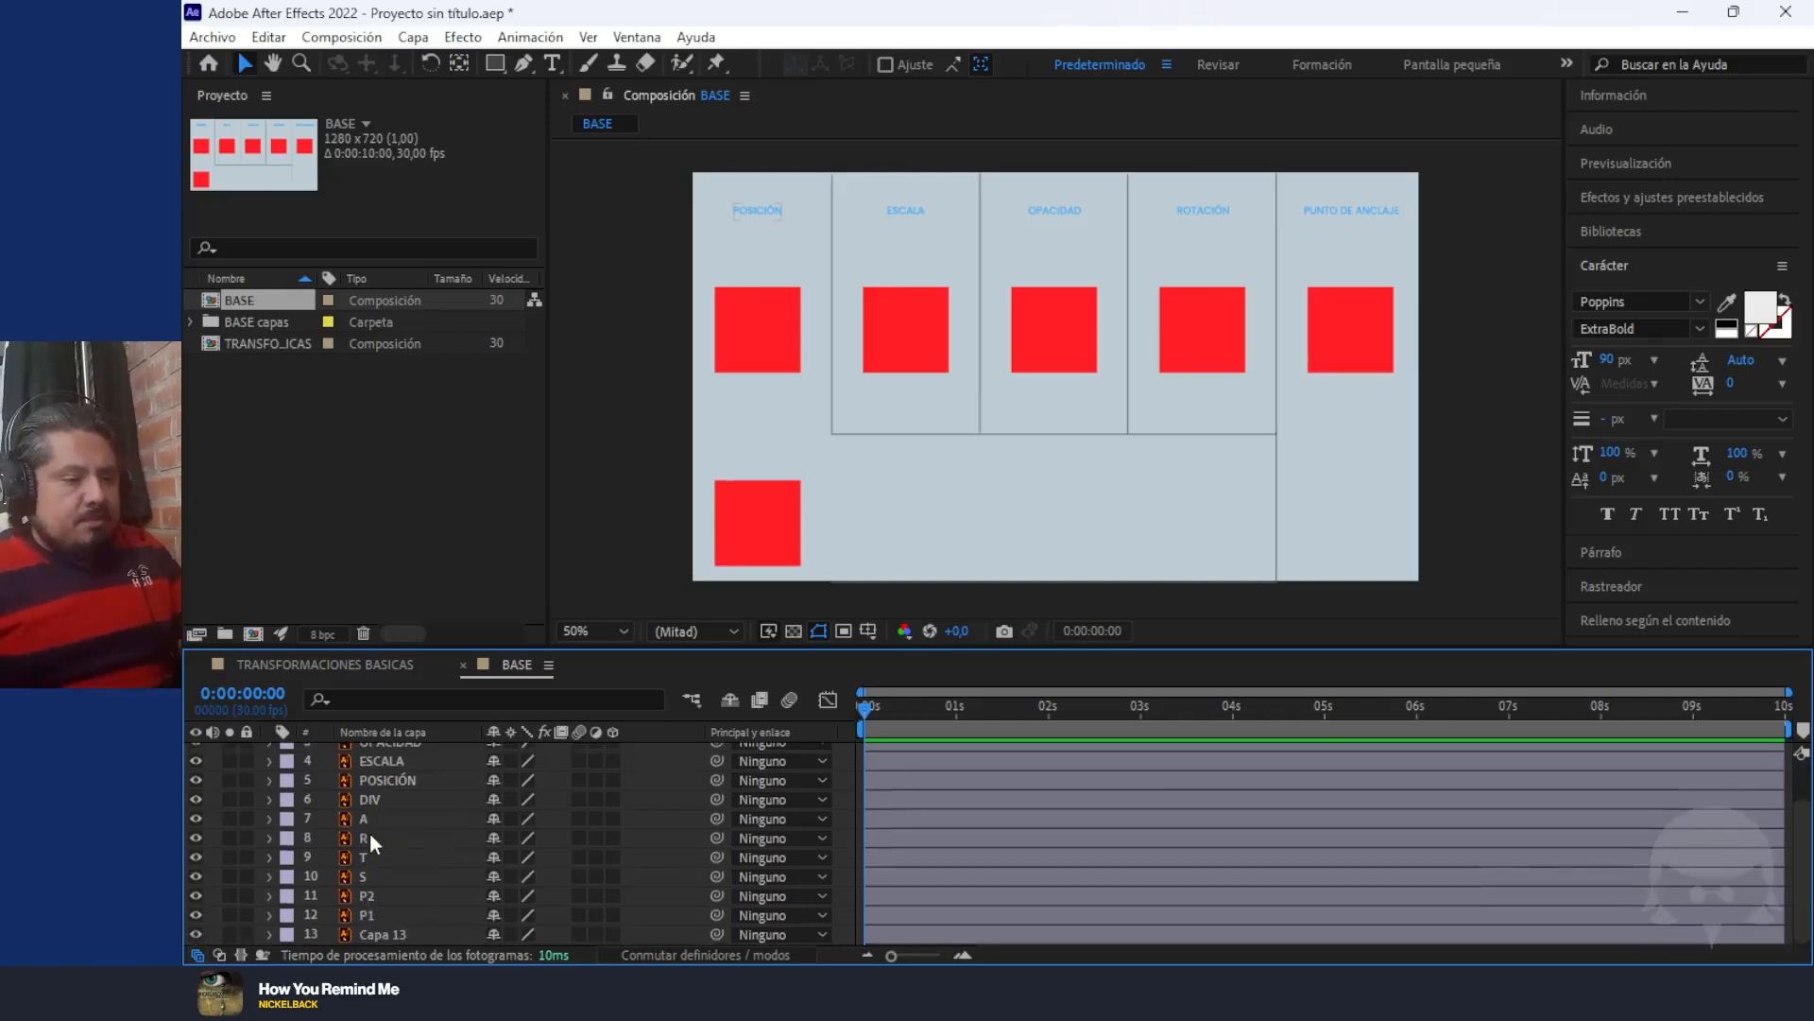
scroll(370, 831, up, 3)
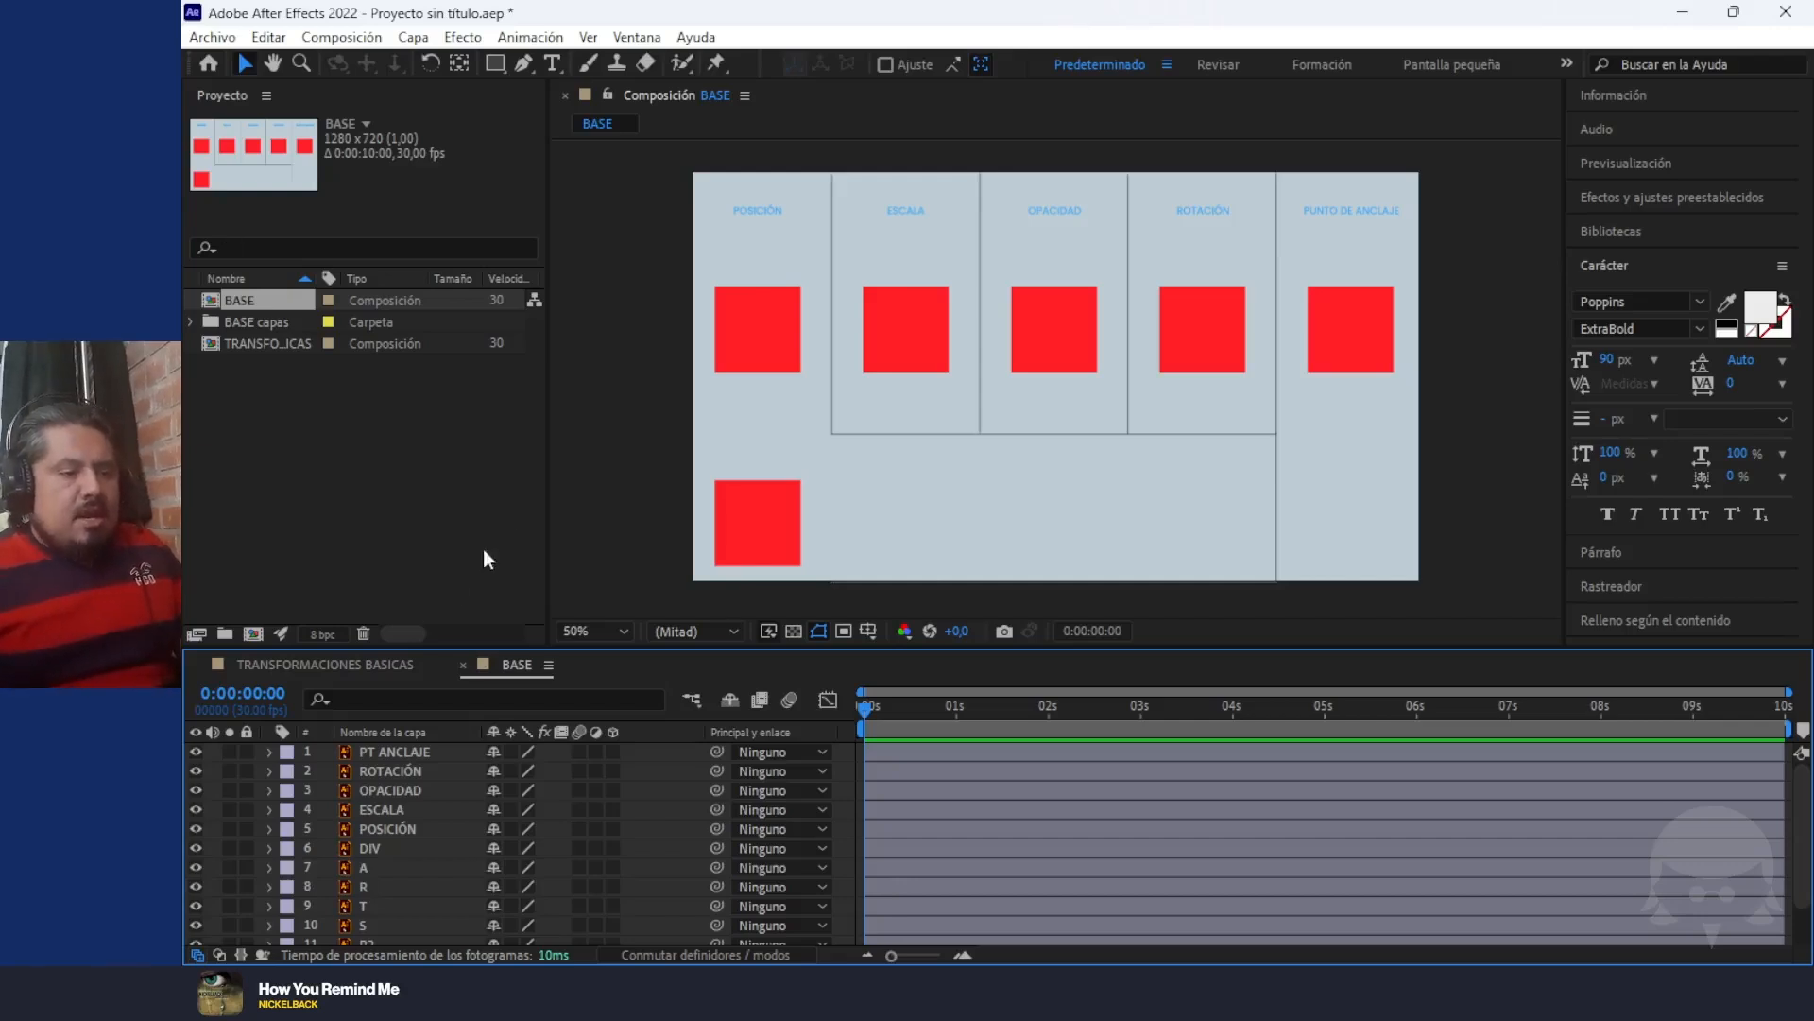
Match artwork to layers by selecting the POSICIÓN title, layer A and the two red squares in the position column
click(767, 213)
scroll(753, 207, up, 1)
scroll(754, 207, down, 1)
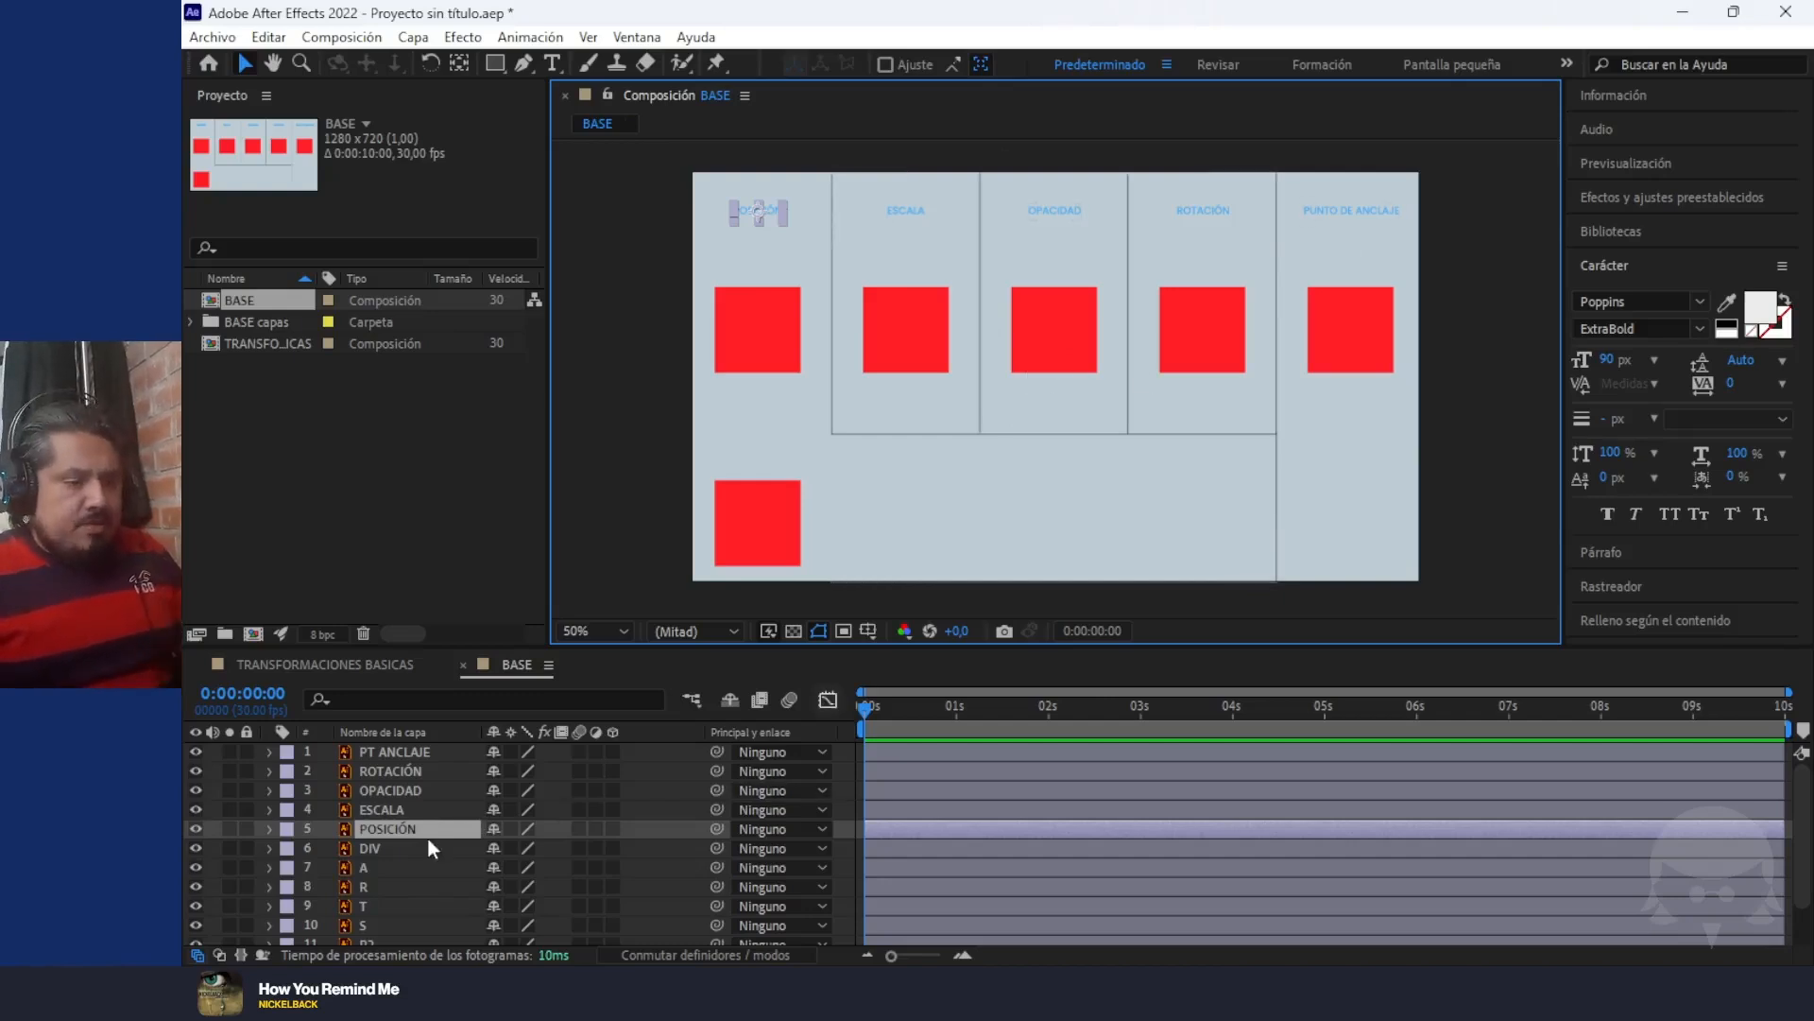
scroll(424, 837, down, 1)
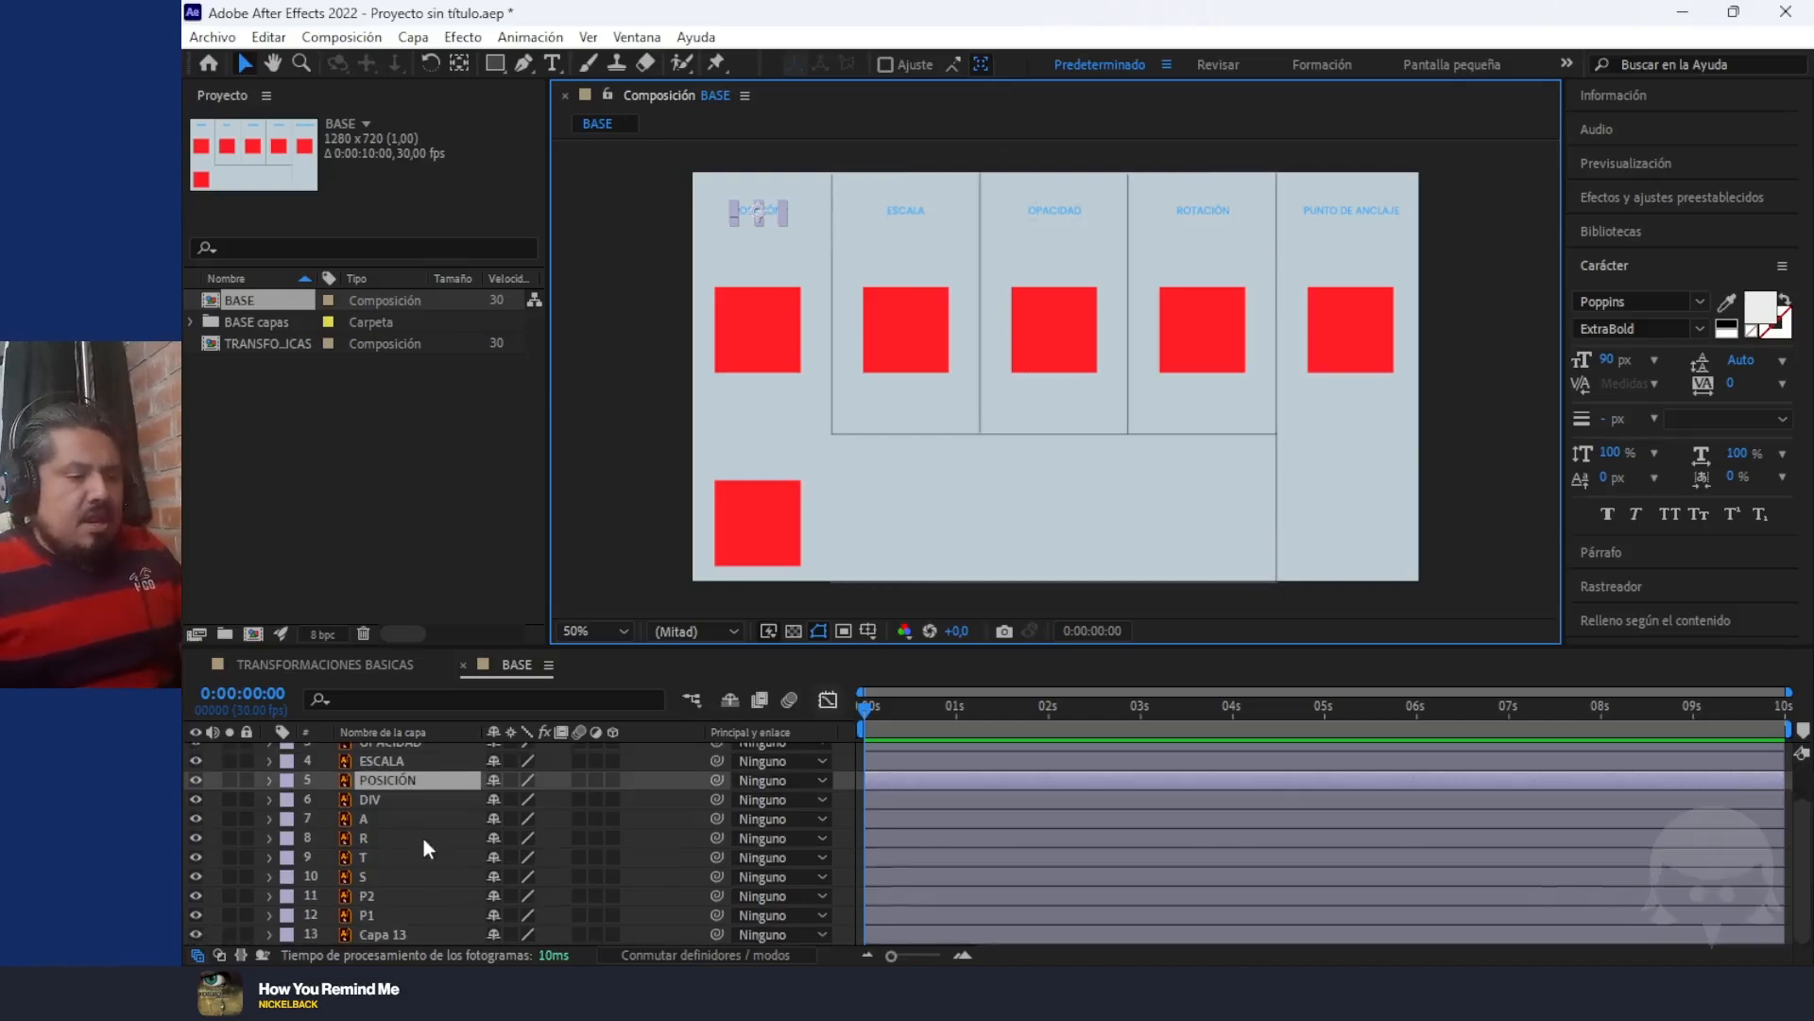
click(372, 821)
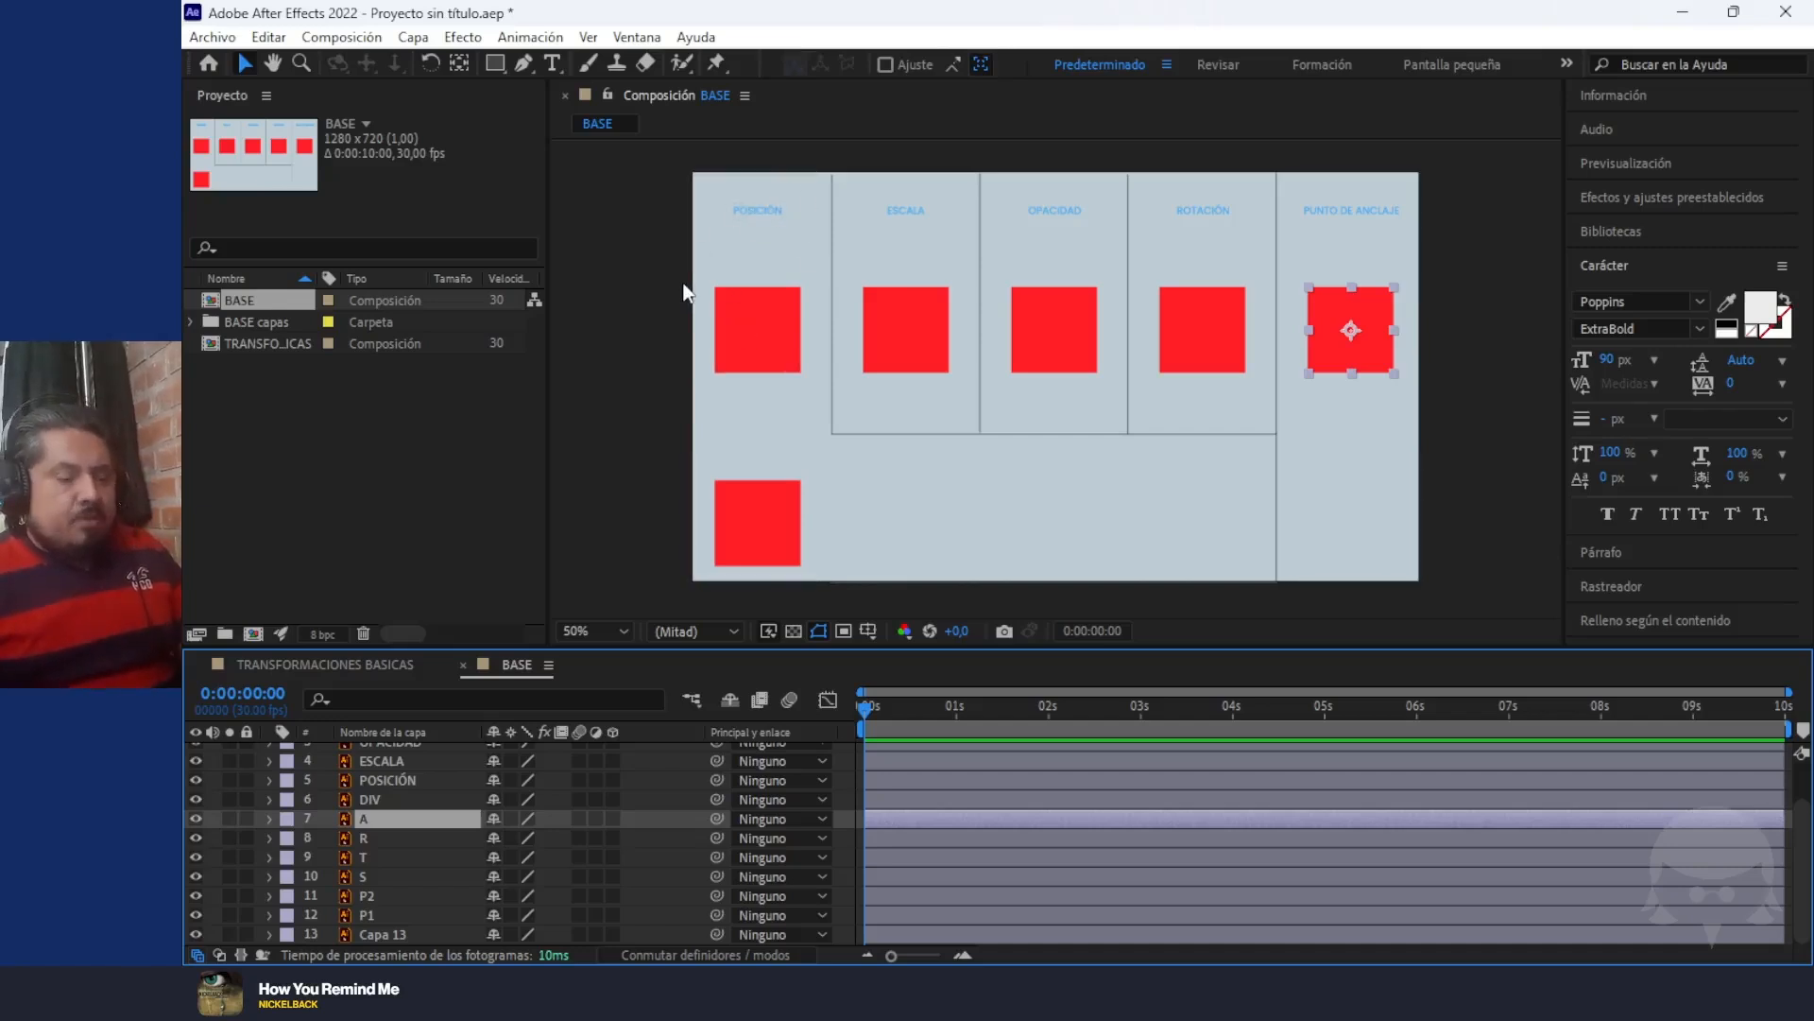
click(769, 328)
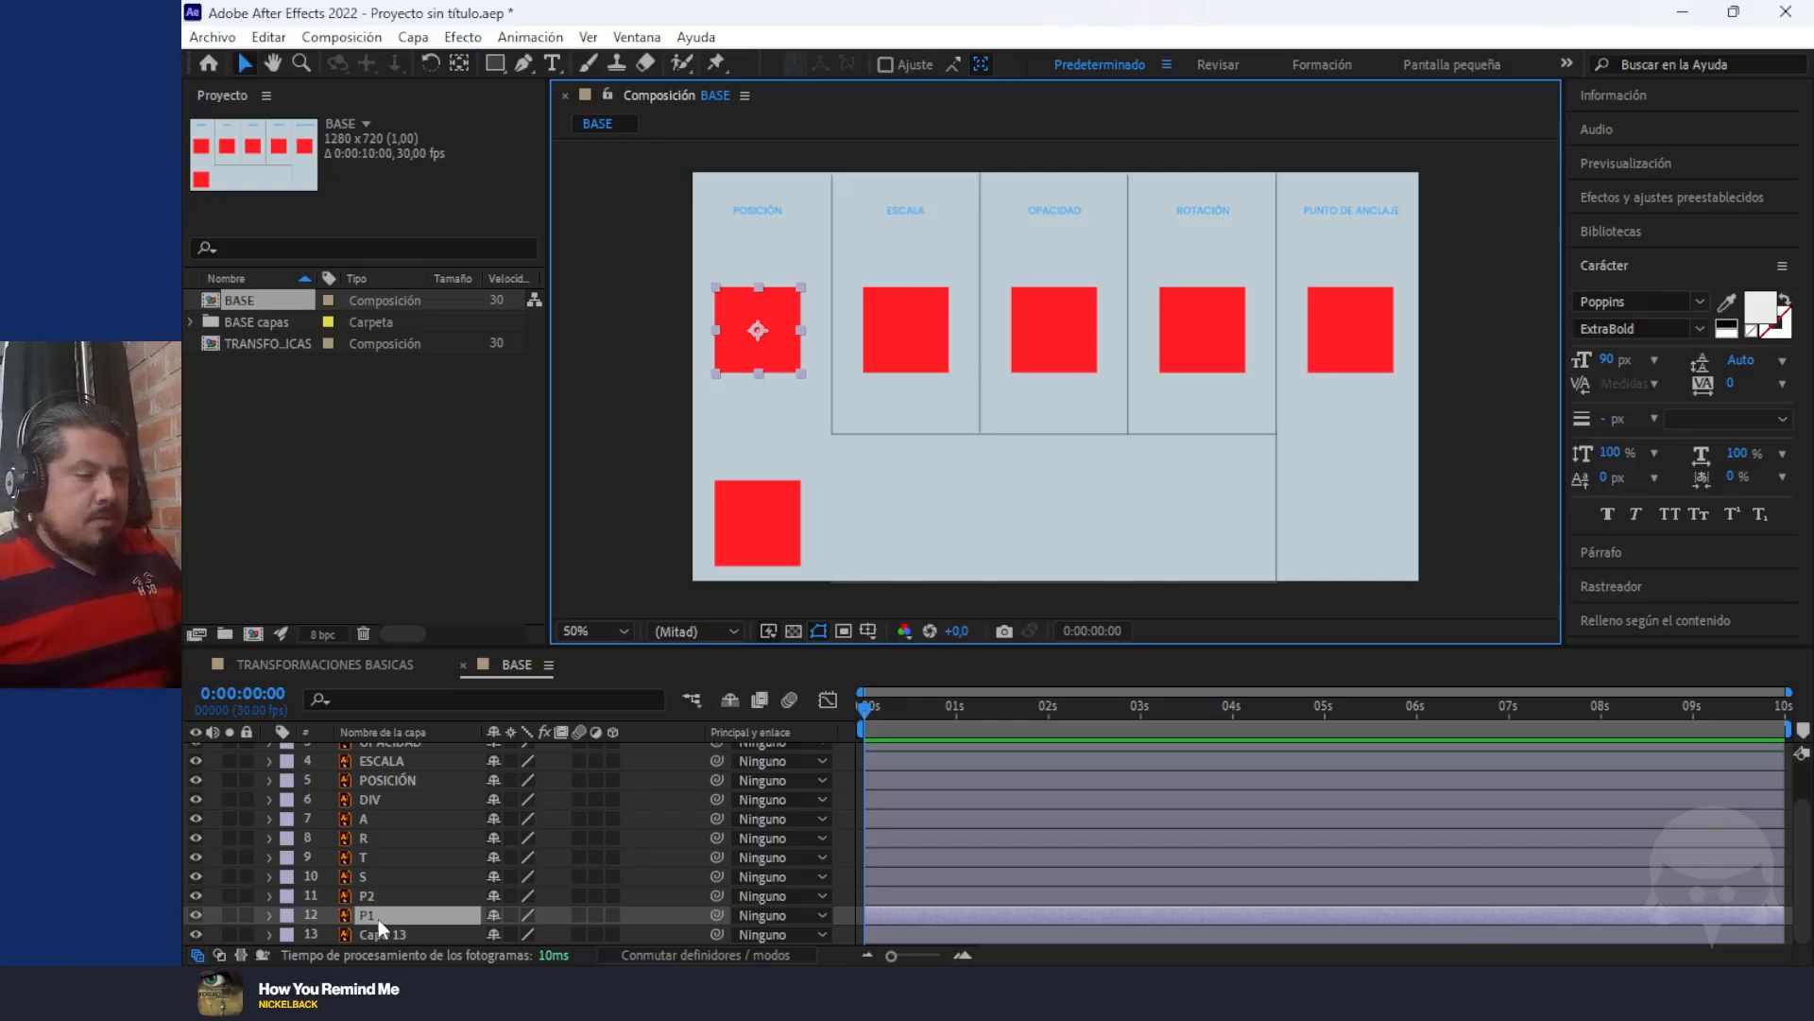
click(760, 503)
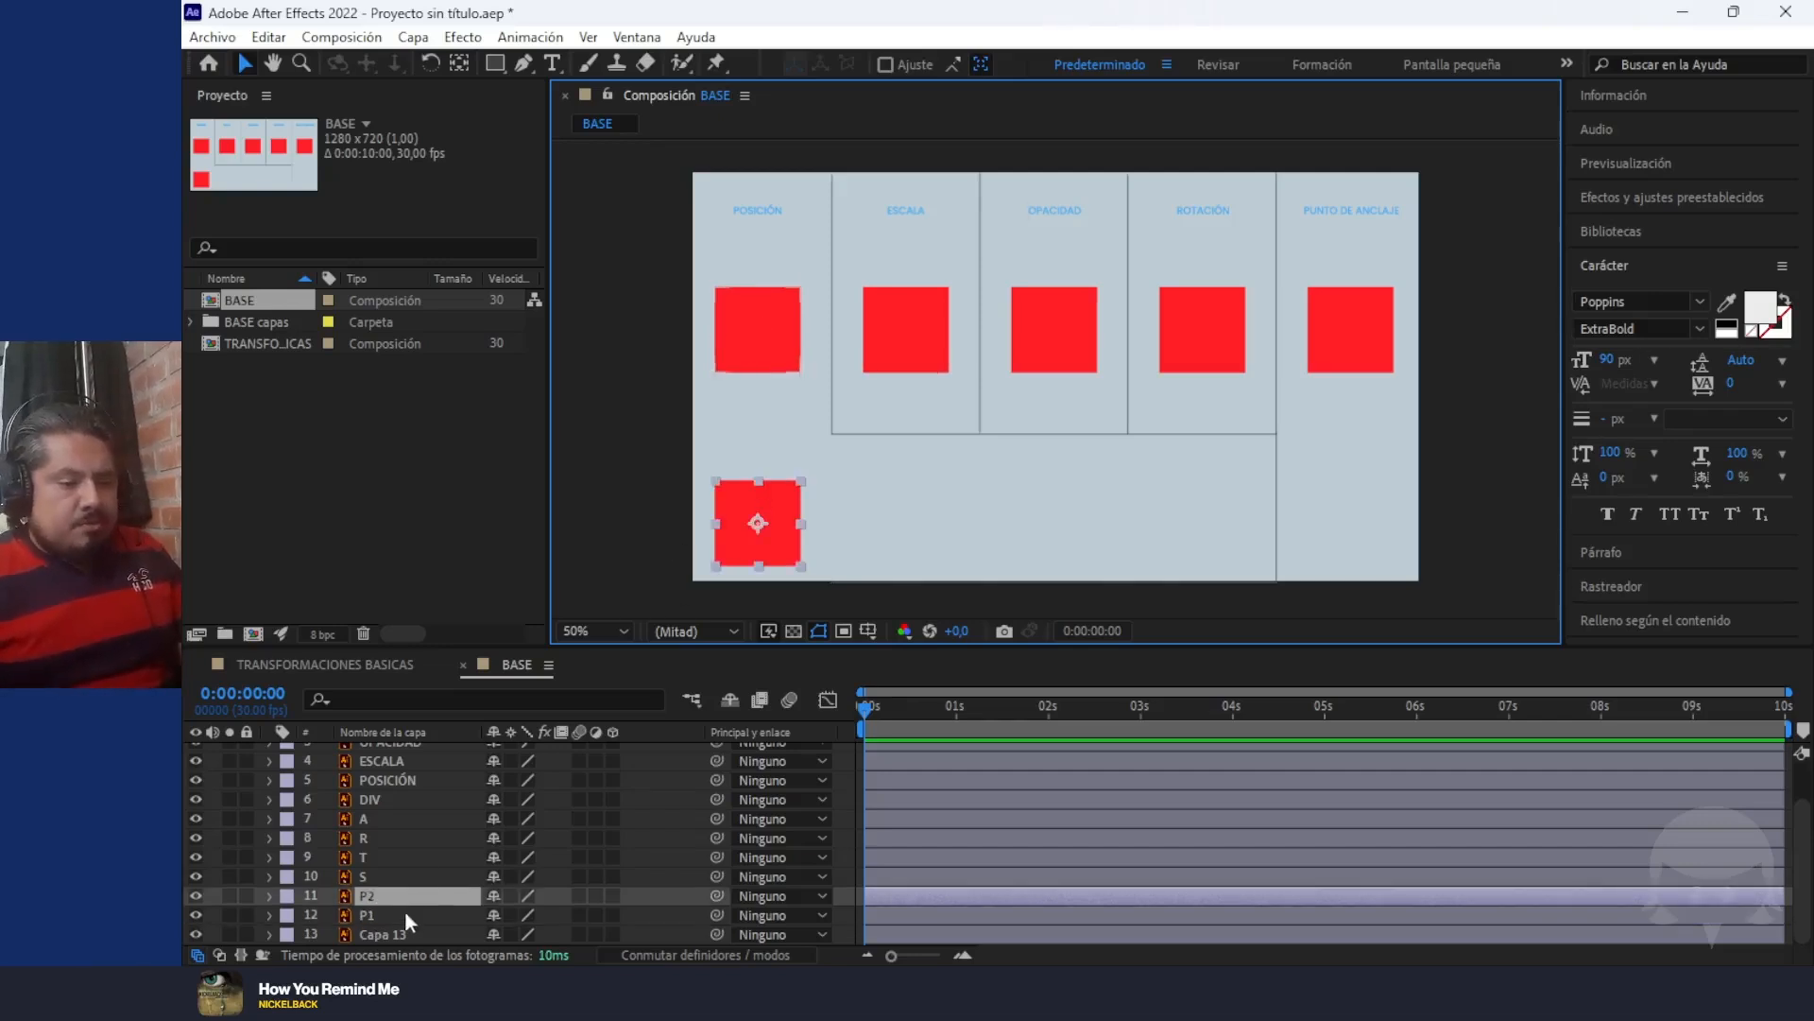
Select layer P1 and reveal its Position property in the timeline
click(374, 913)
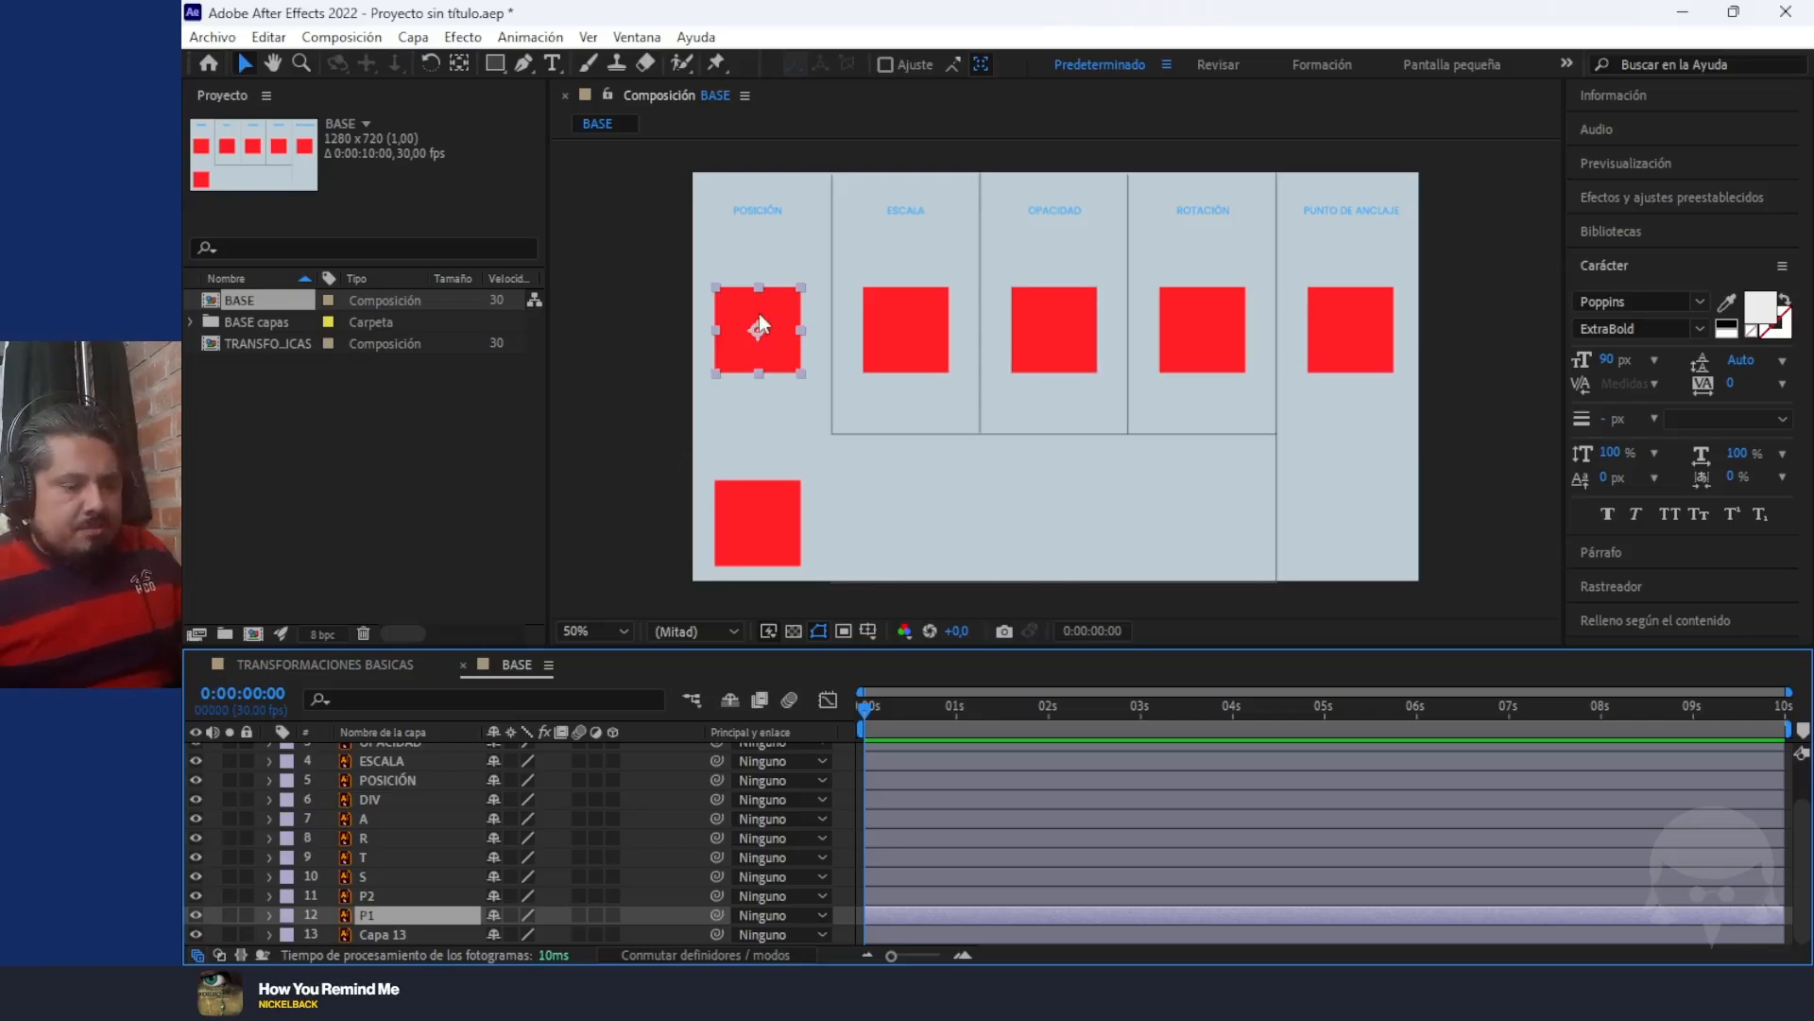
key(p)
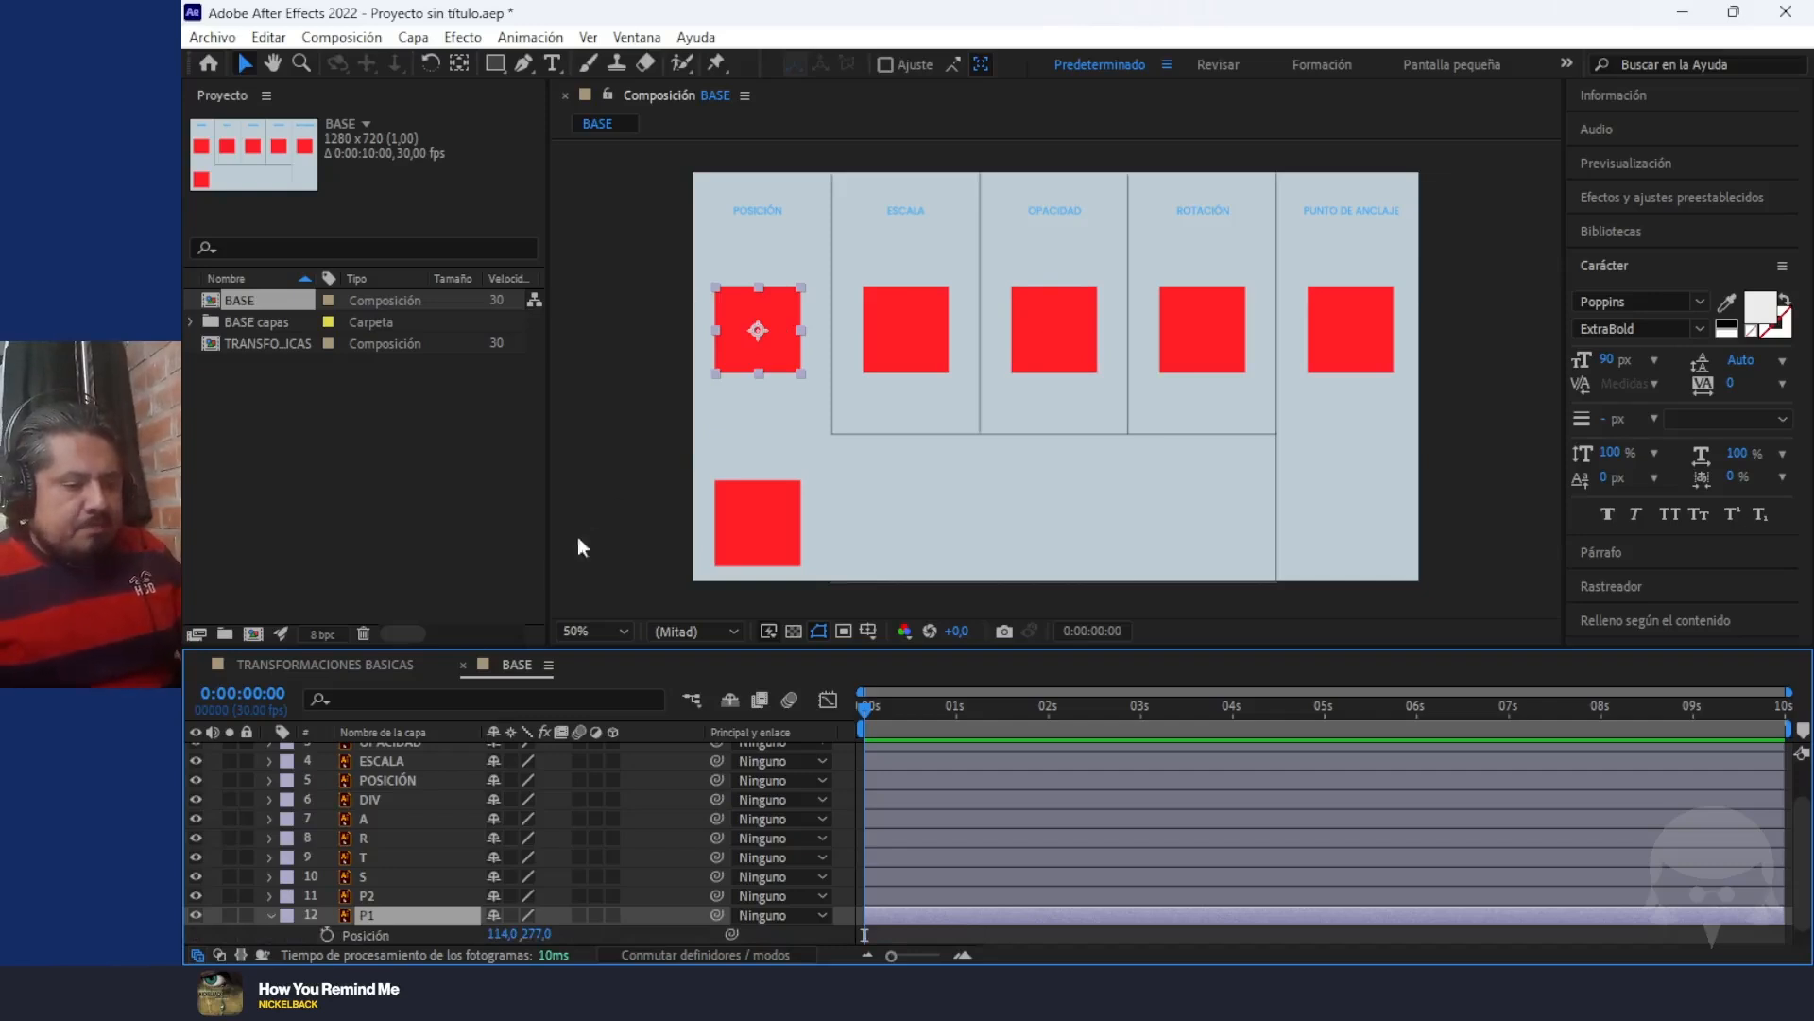
scroll(241, 869, down, 1)
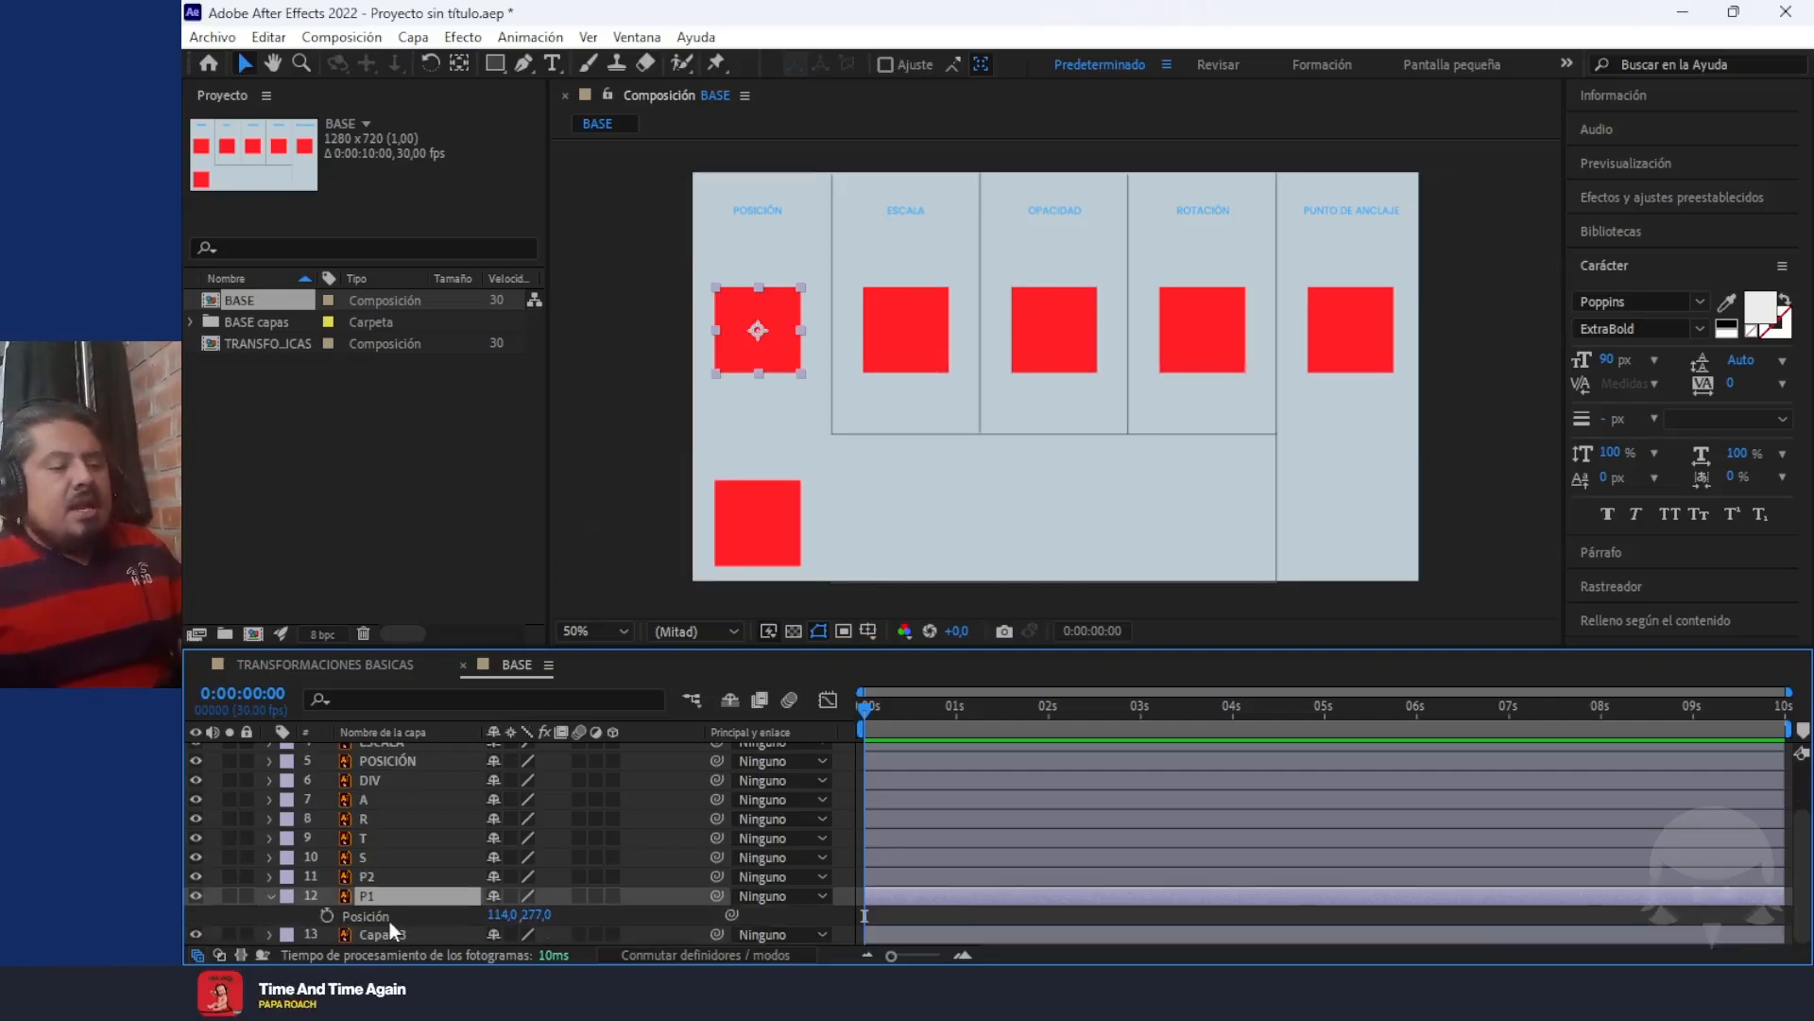
Expand layer P1's Transform group to examine its five properties and return to showing only Position
click(272, 897)
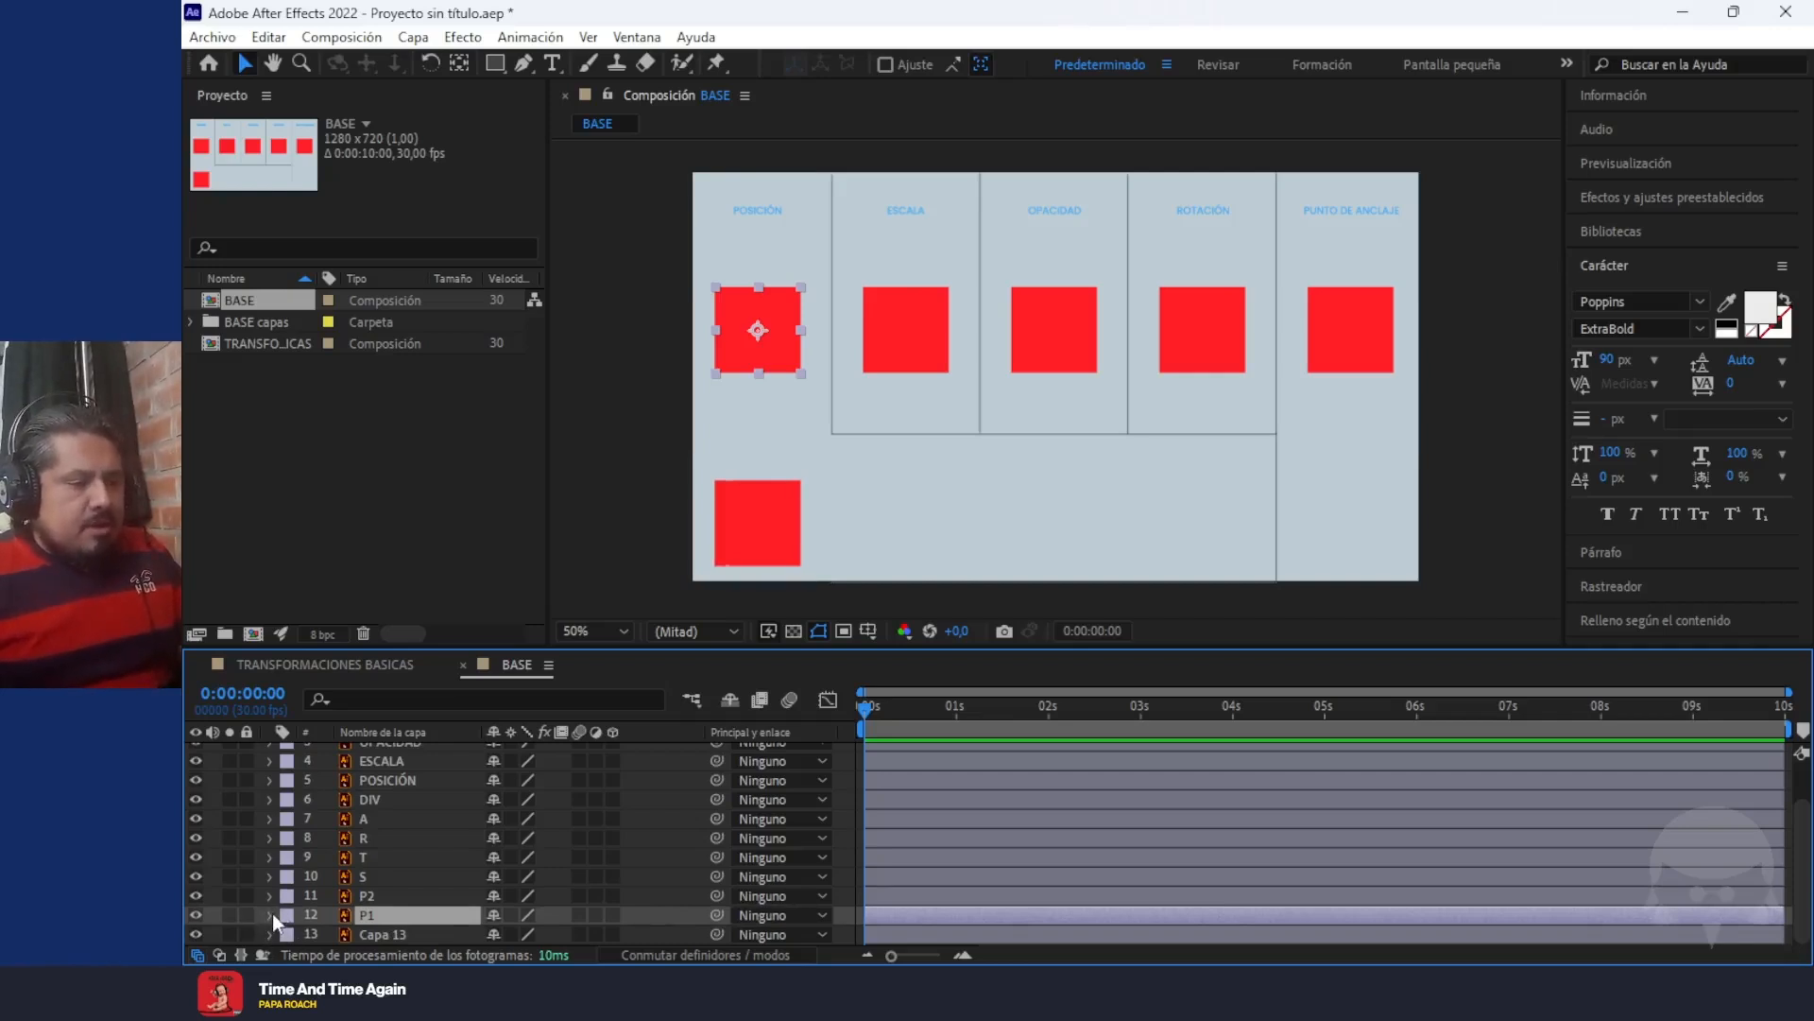
click(268, 914)
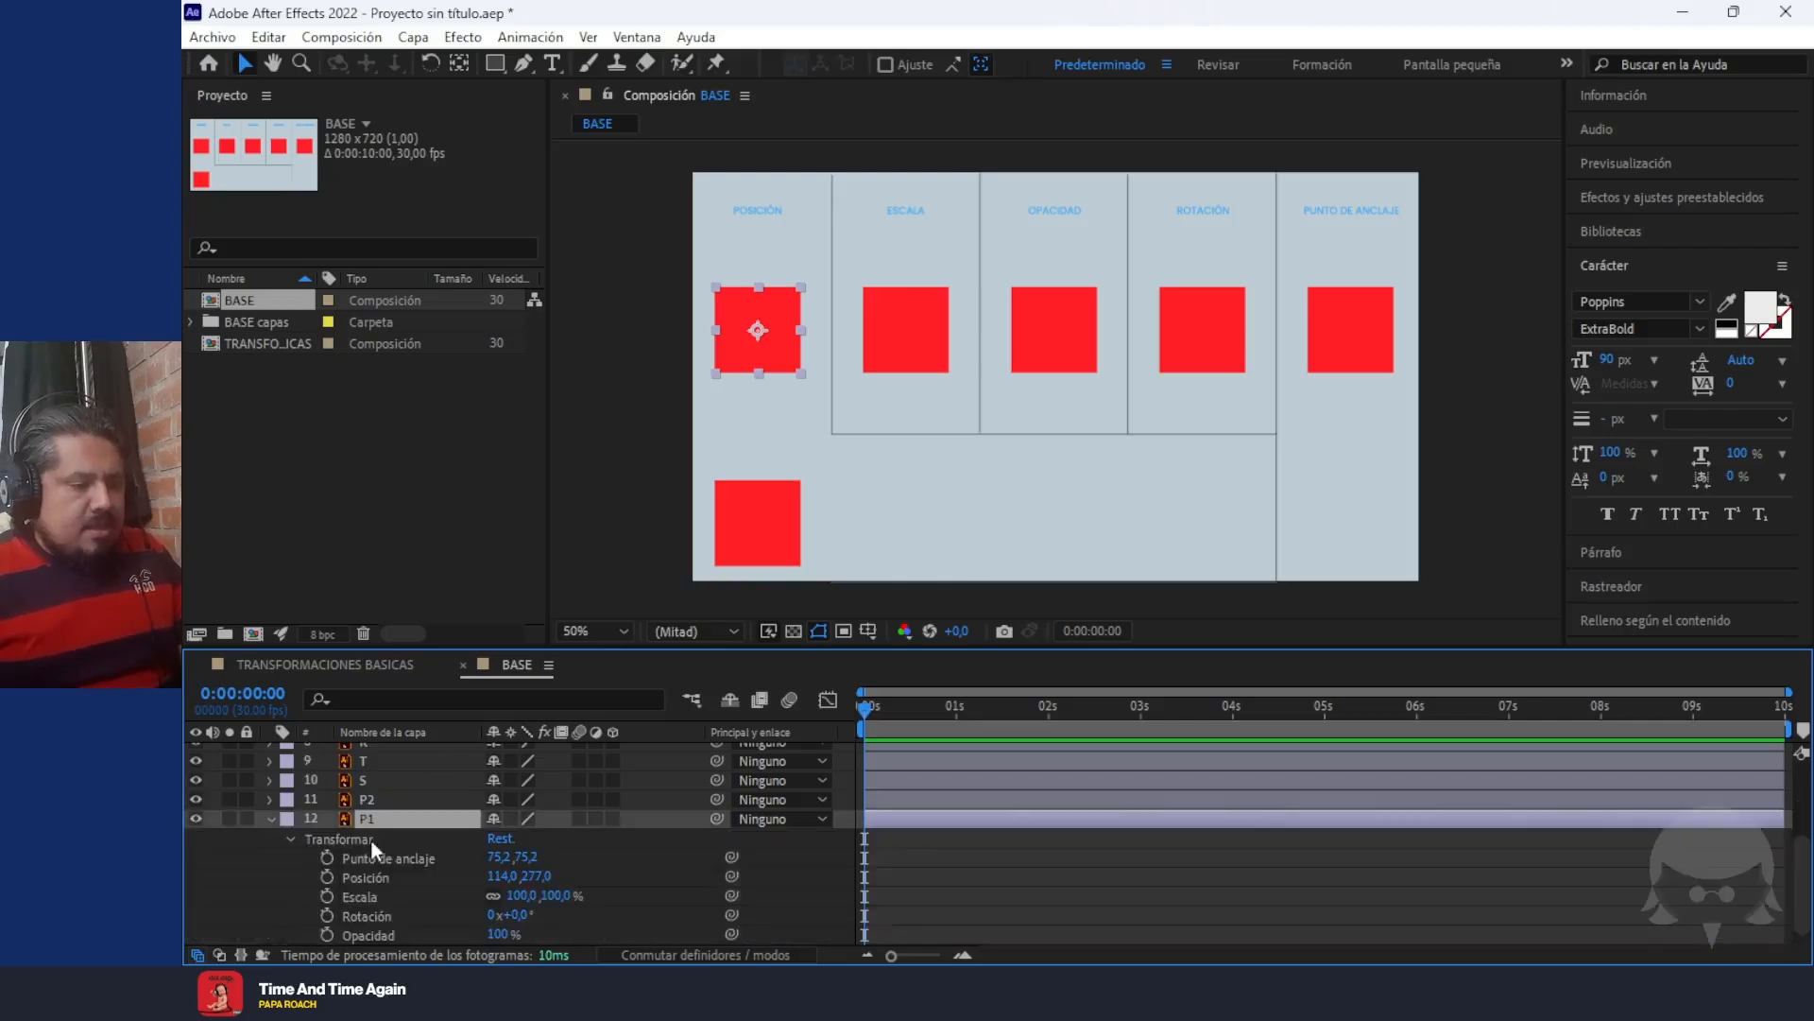
click(293, 819)
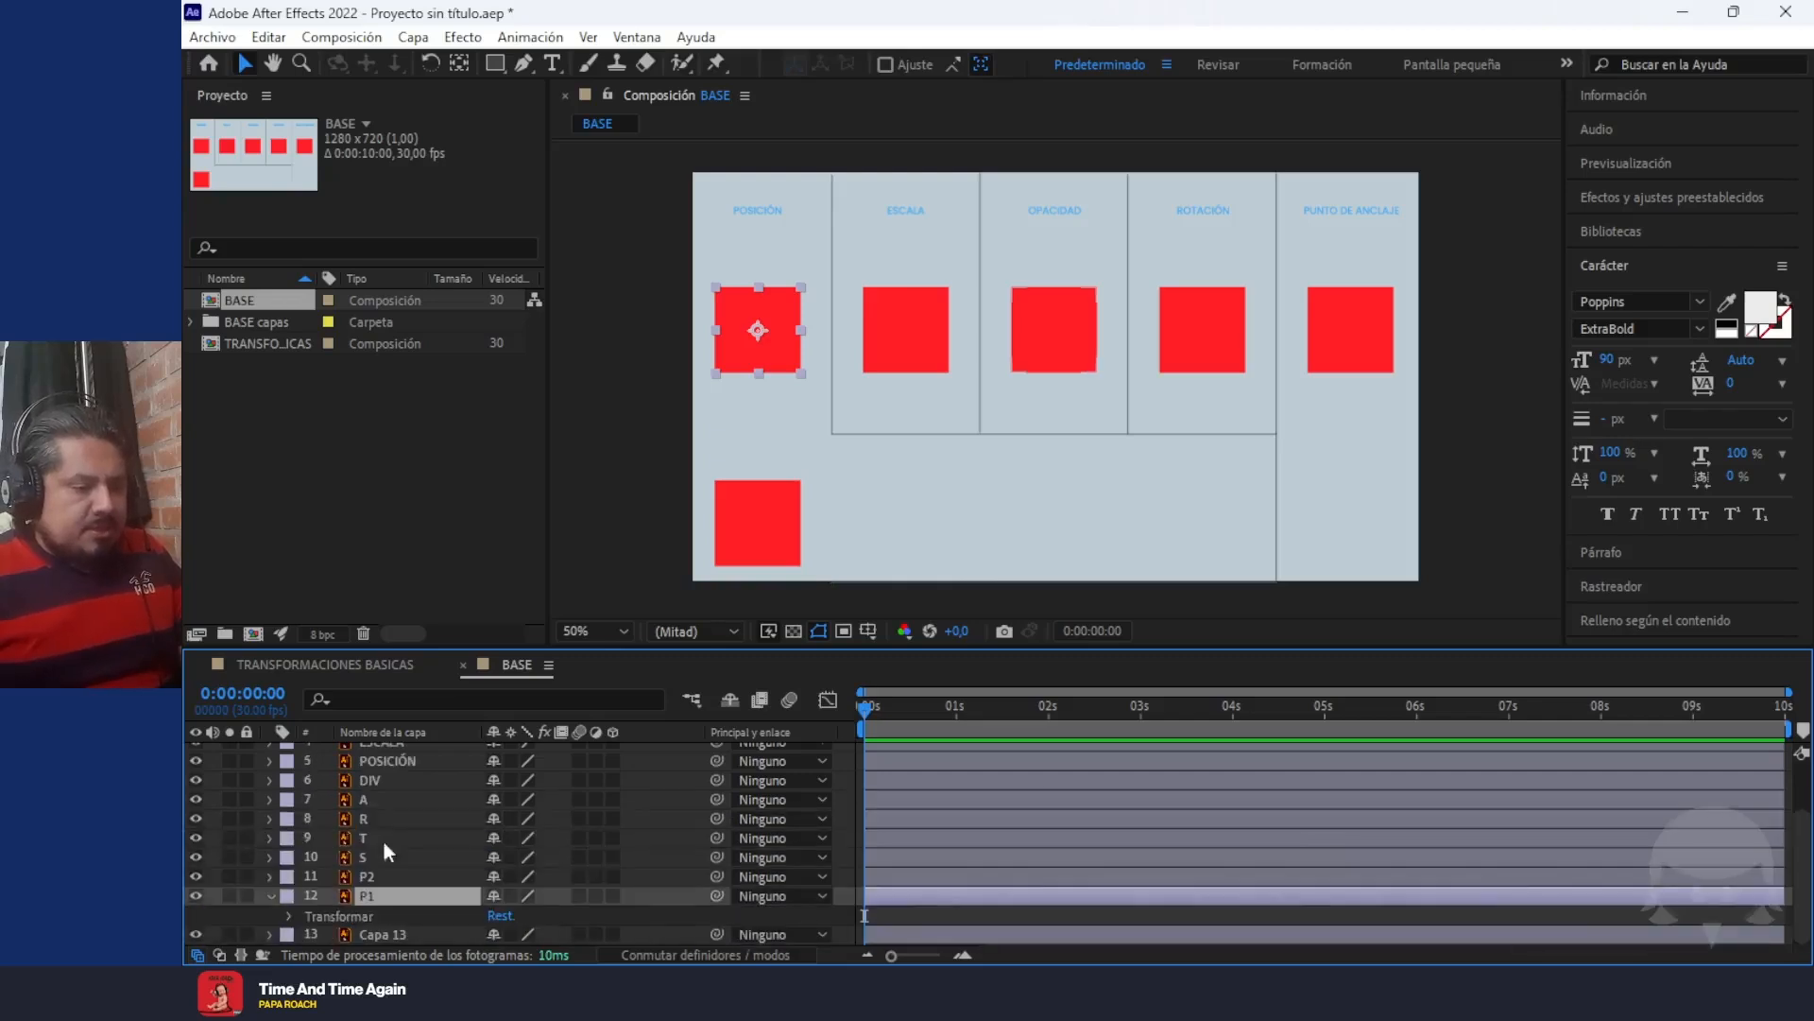
click(292, 915)
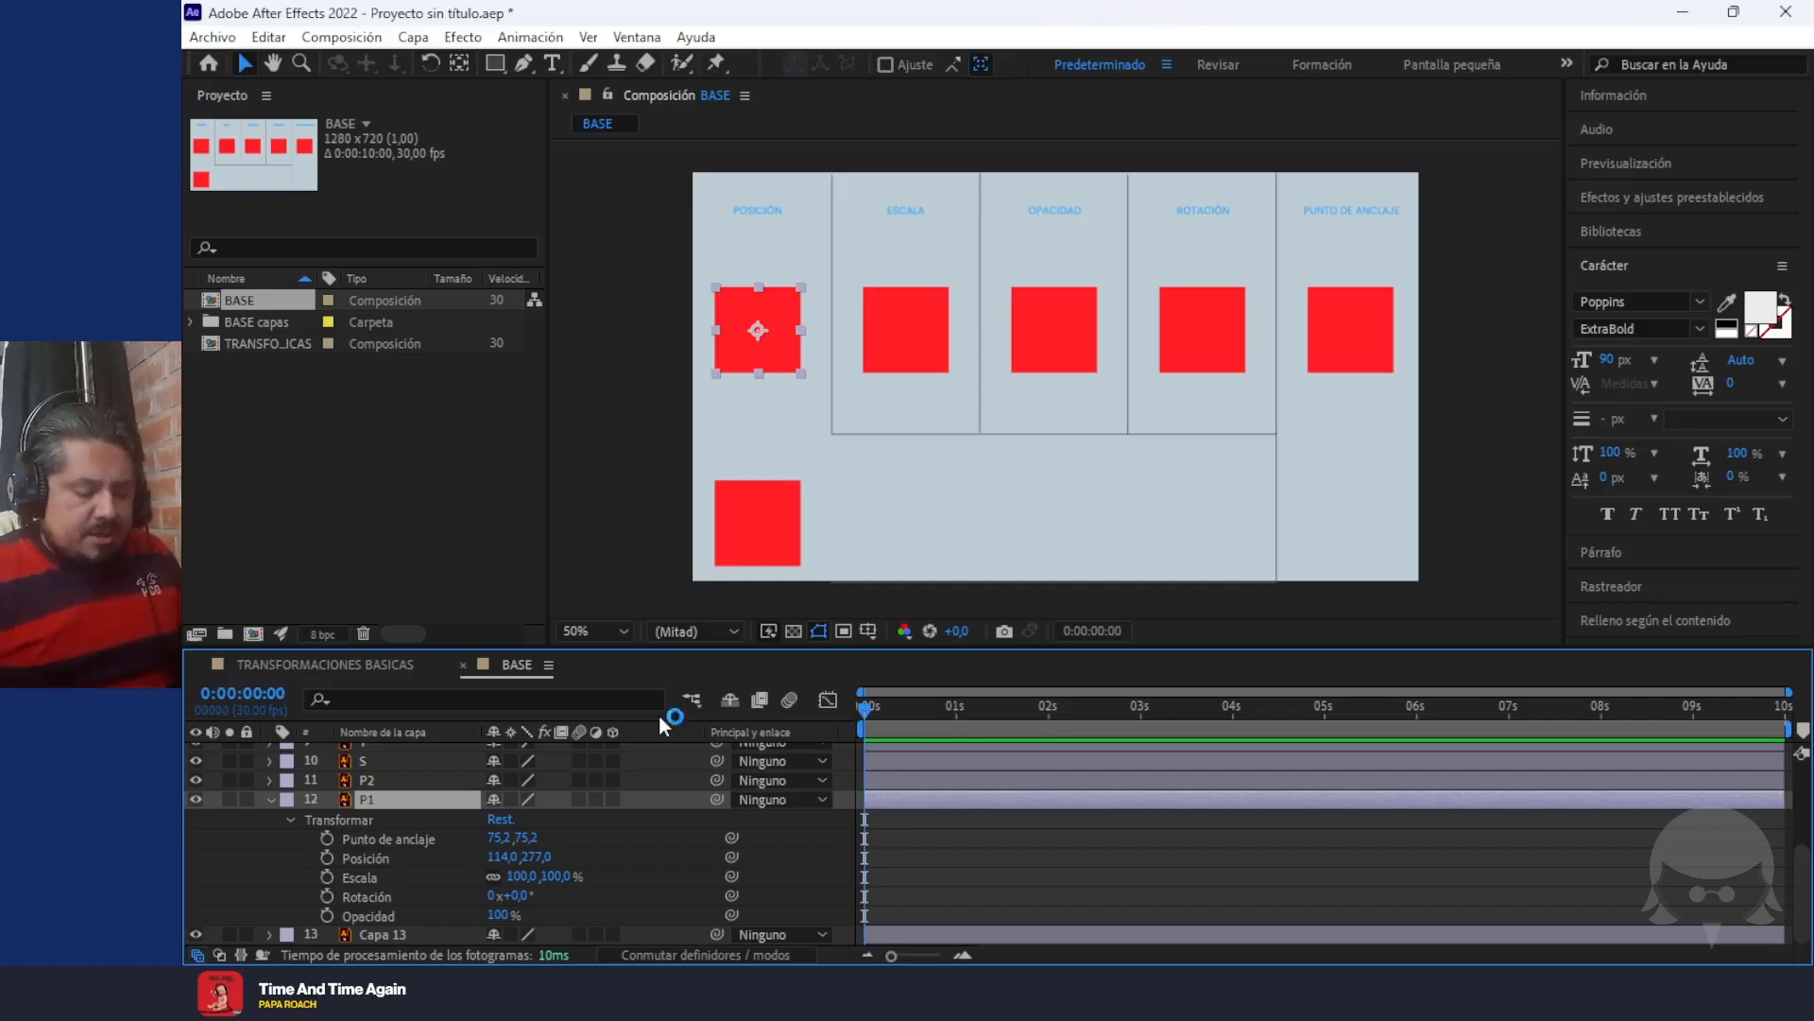
key(p)
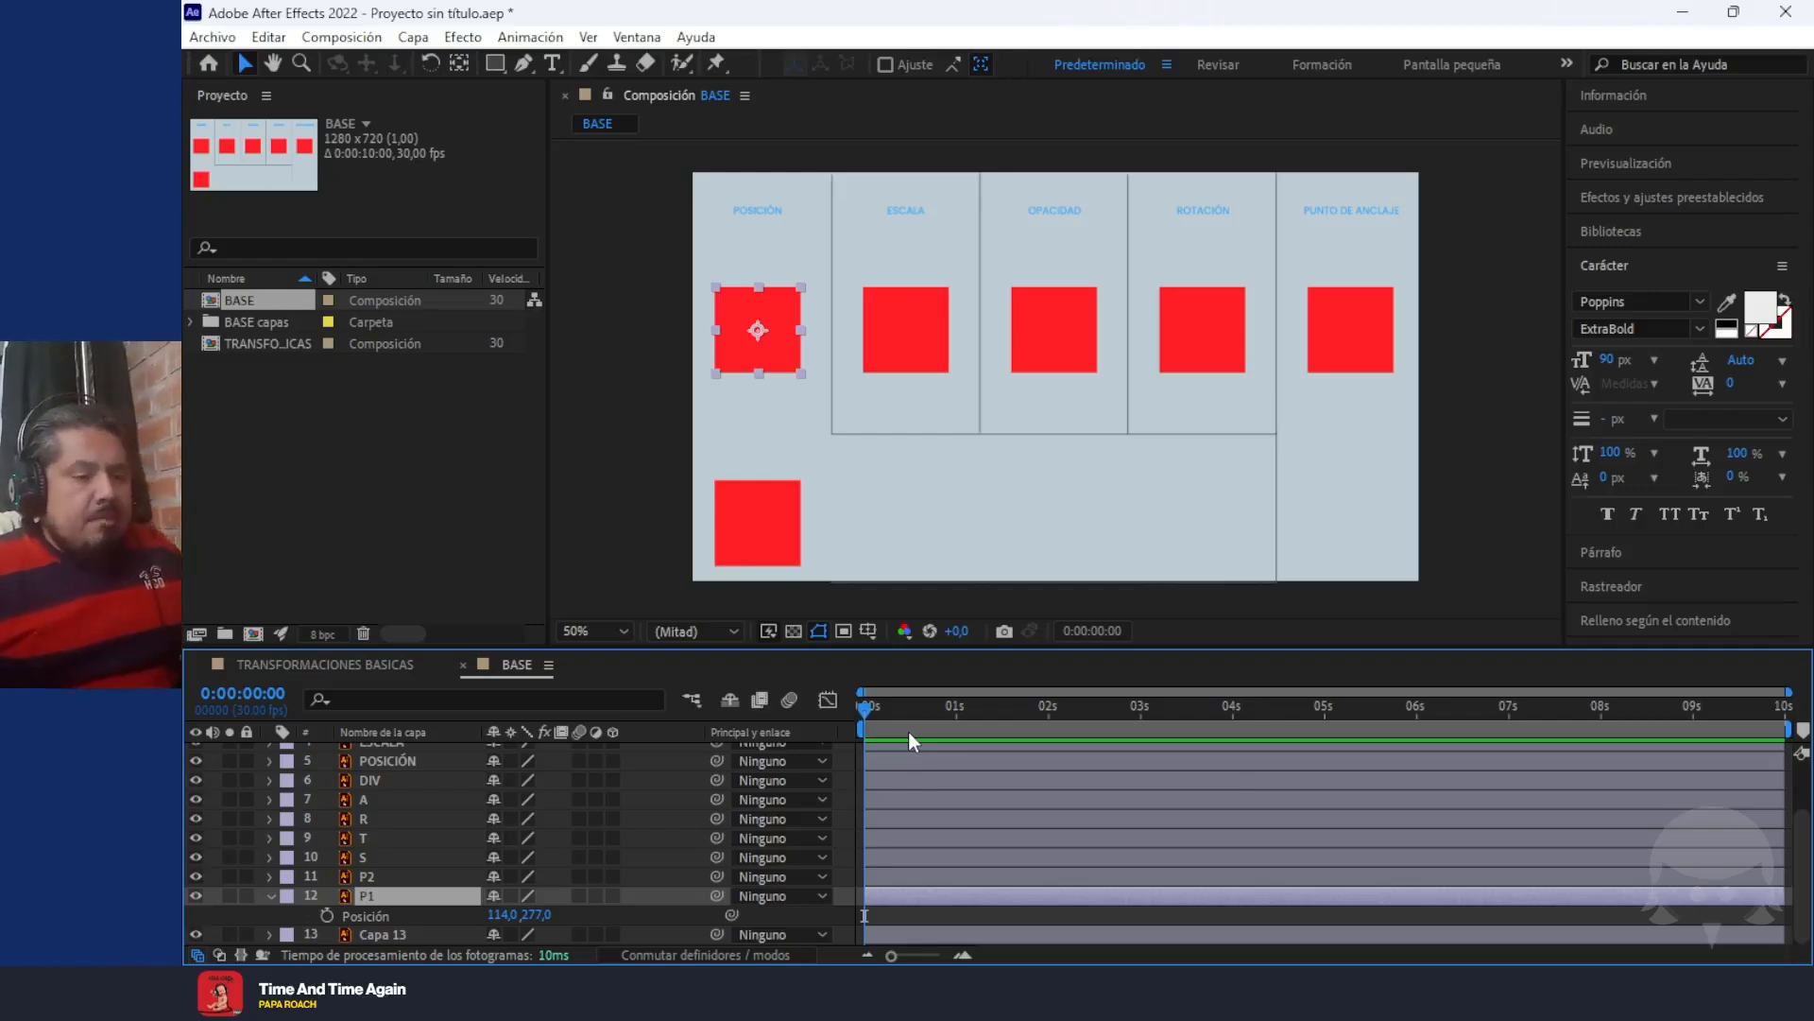
Animate layer P1 with a Position keyframe at 0 seconds and another at 2 seconds with the square moved down to 114, 437
drag(867, 711, 726, 728)
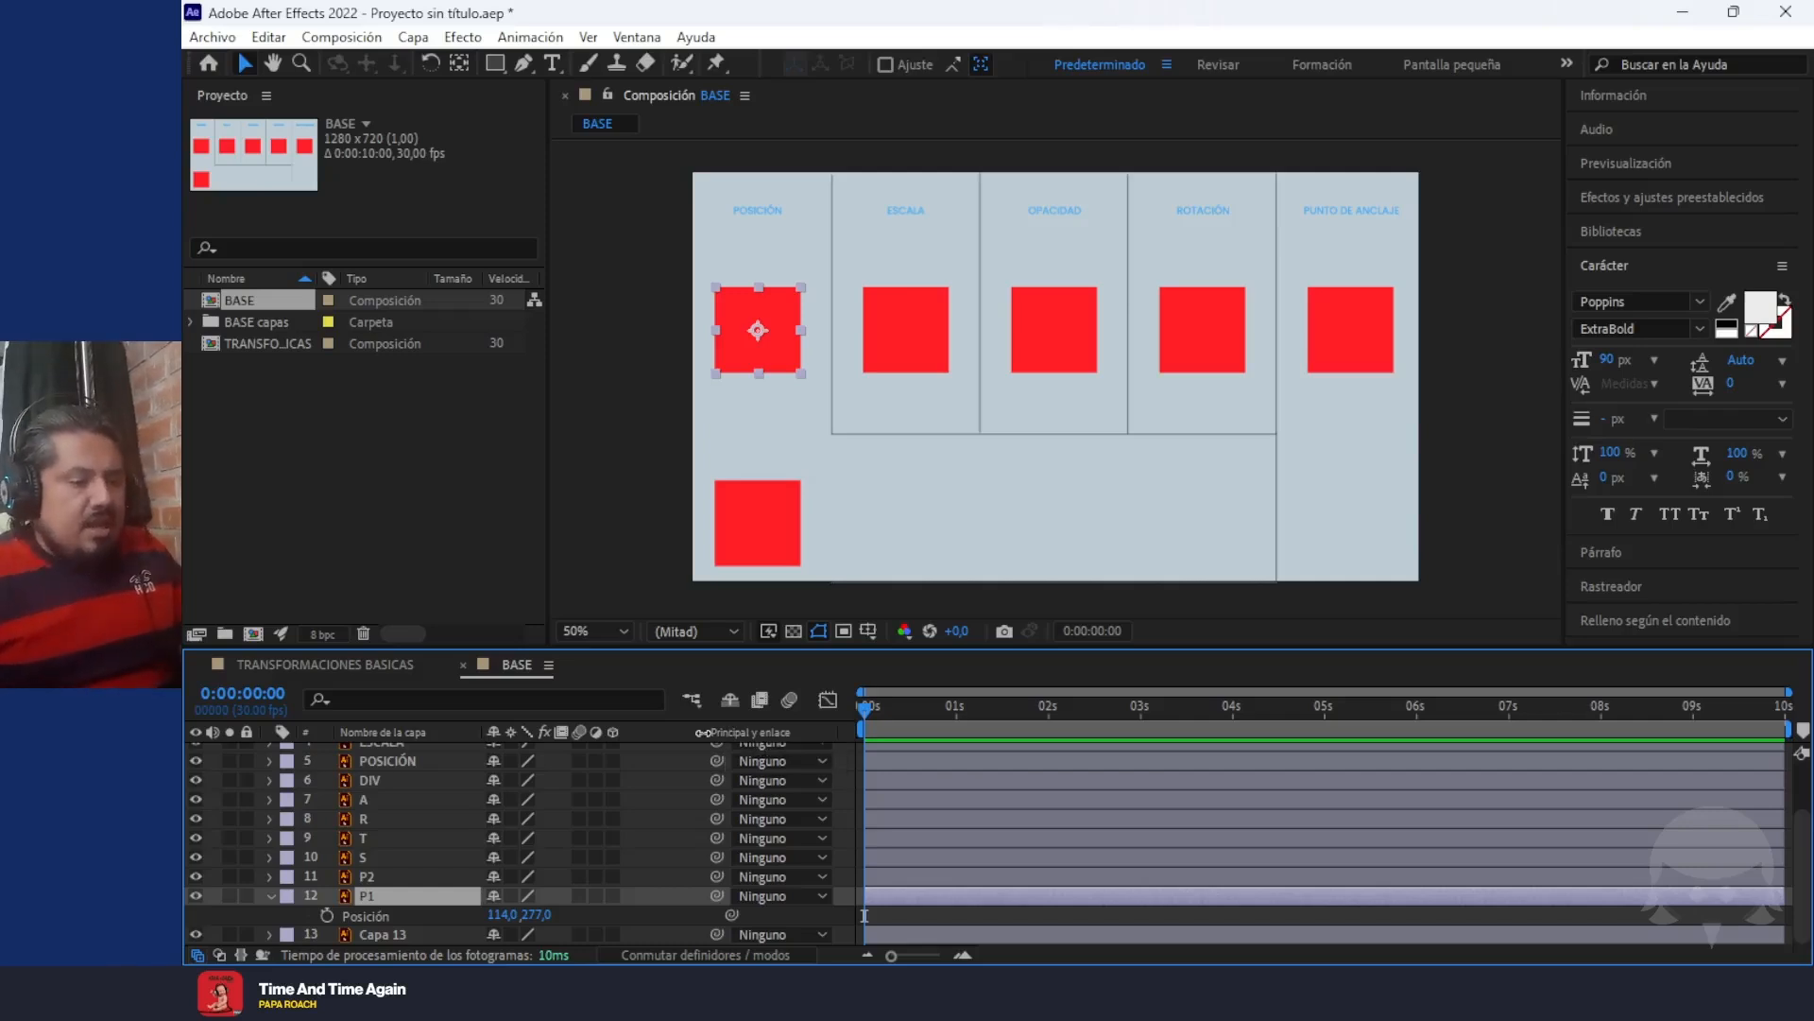
click(327, 916)
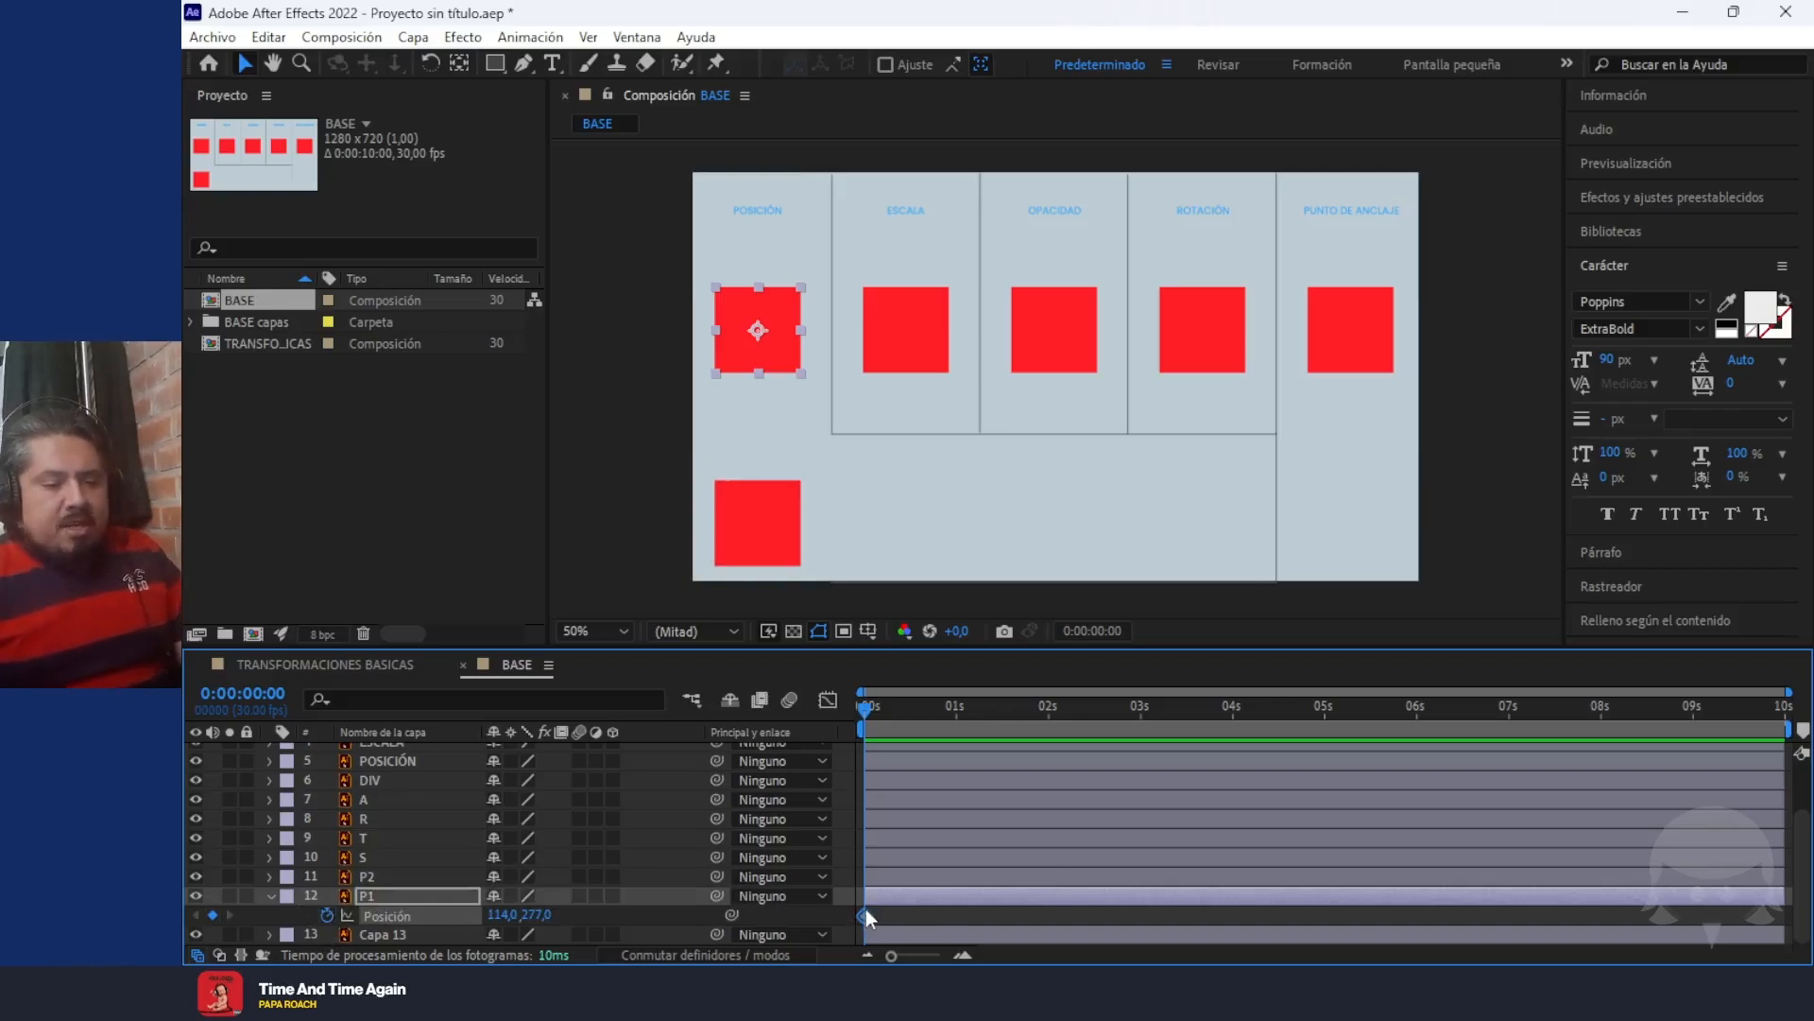
mouse_move(866, 917)
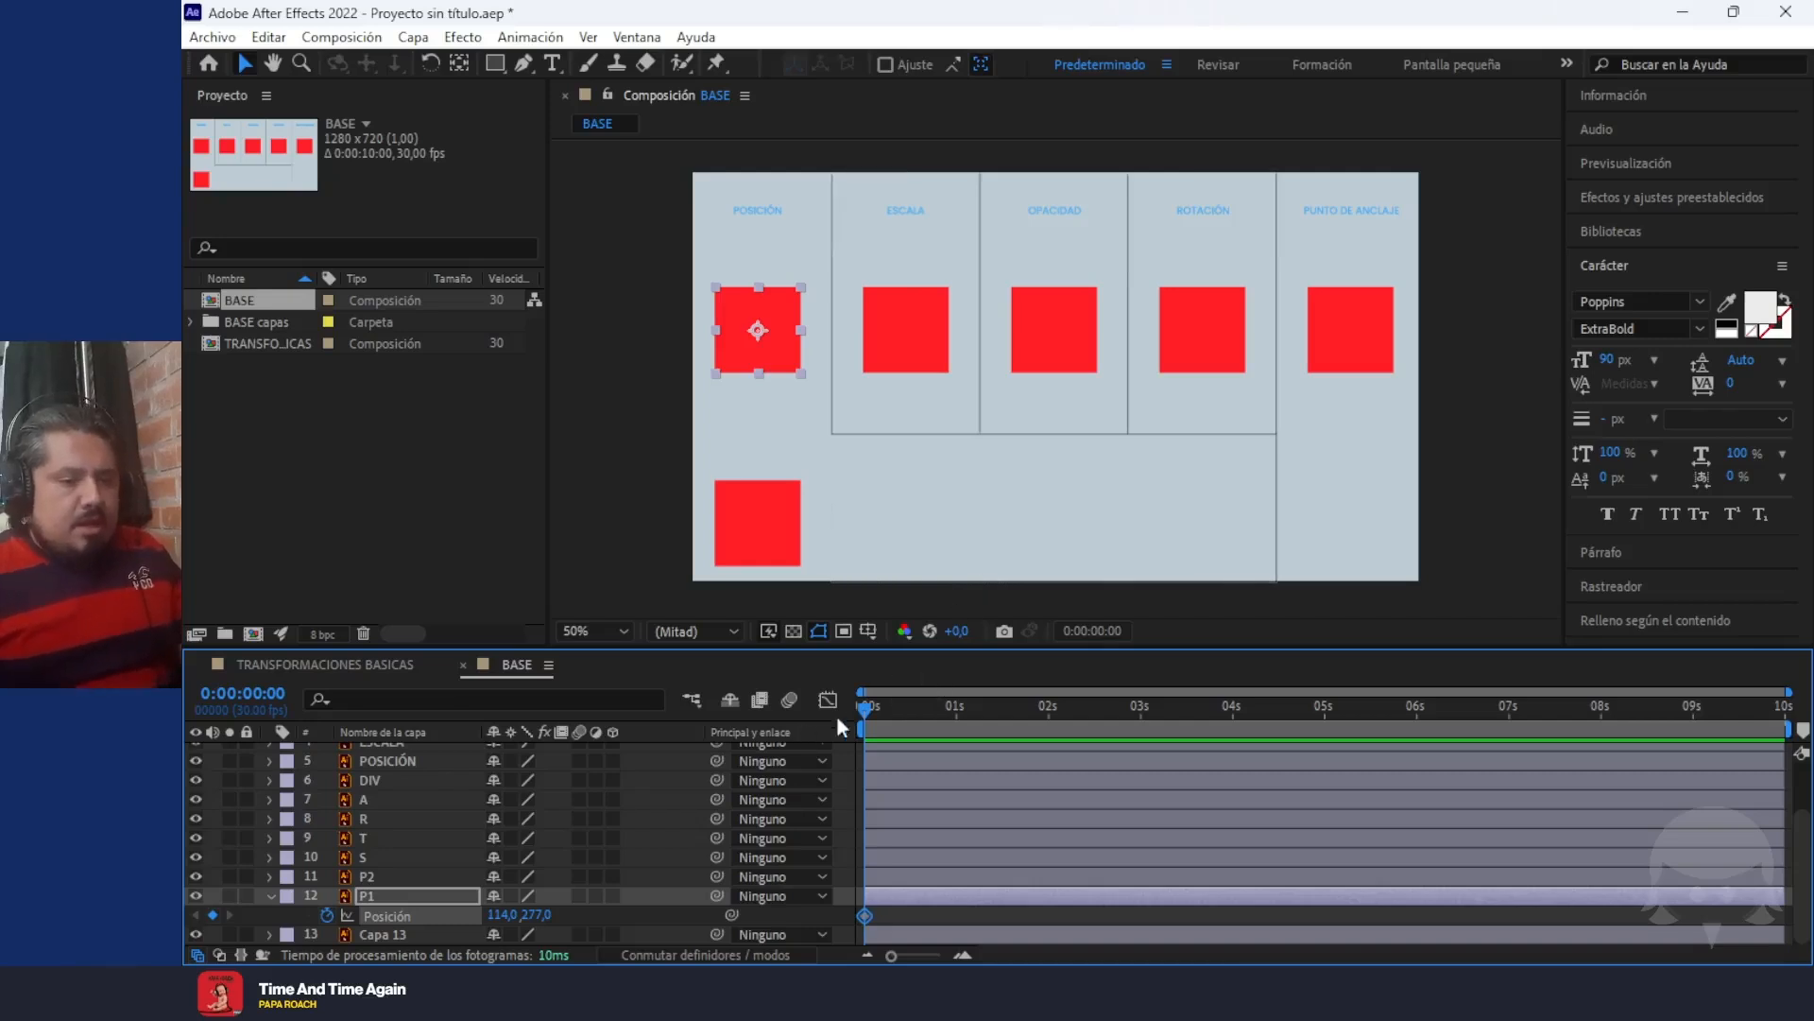
drag(865, 713, 1052, 743)
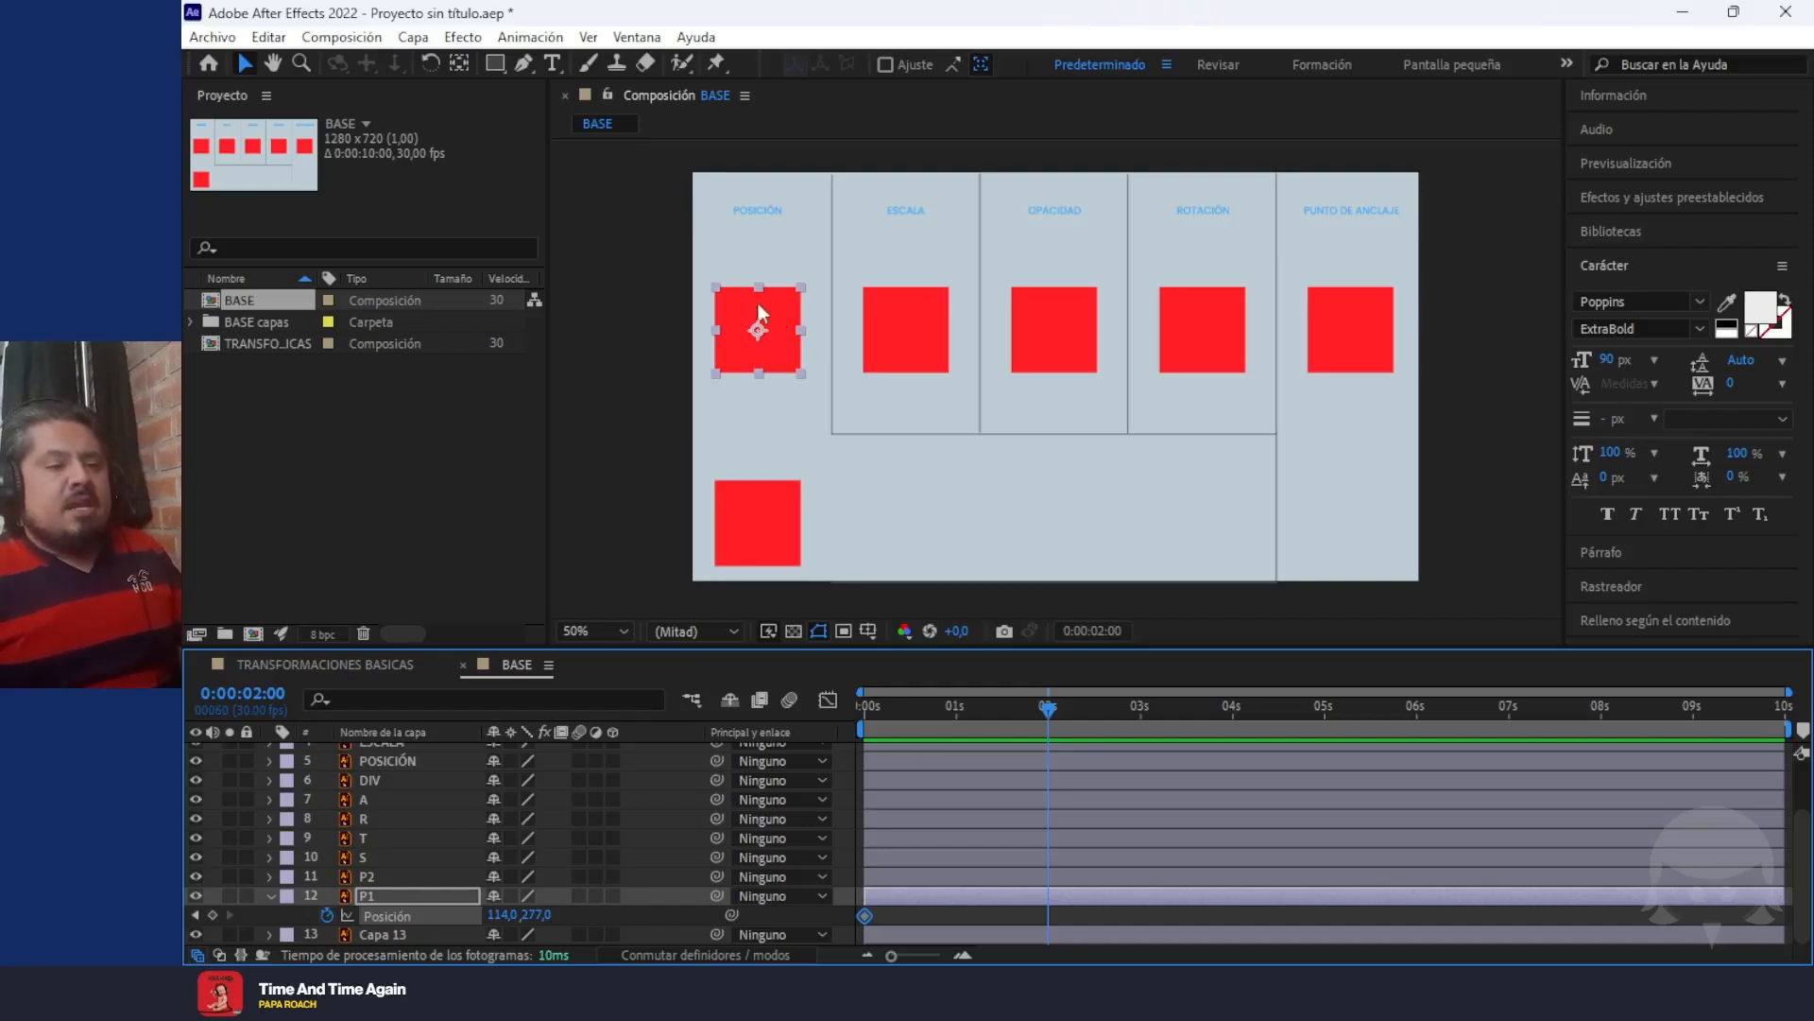
drag(764, 332, 763, 423)
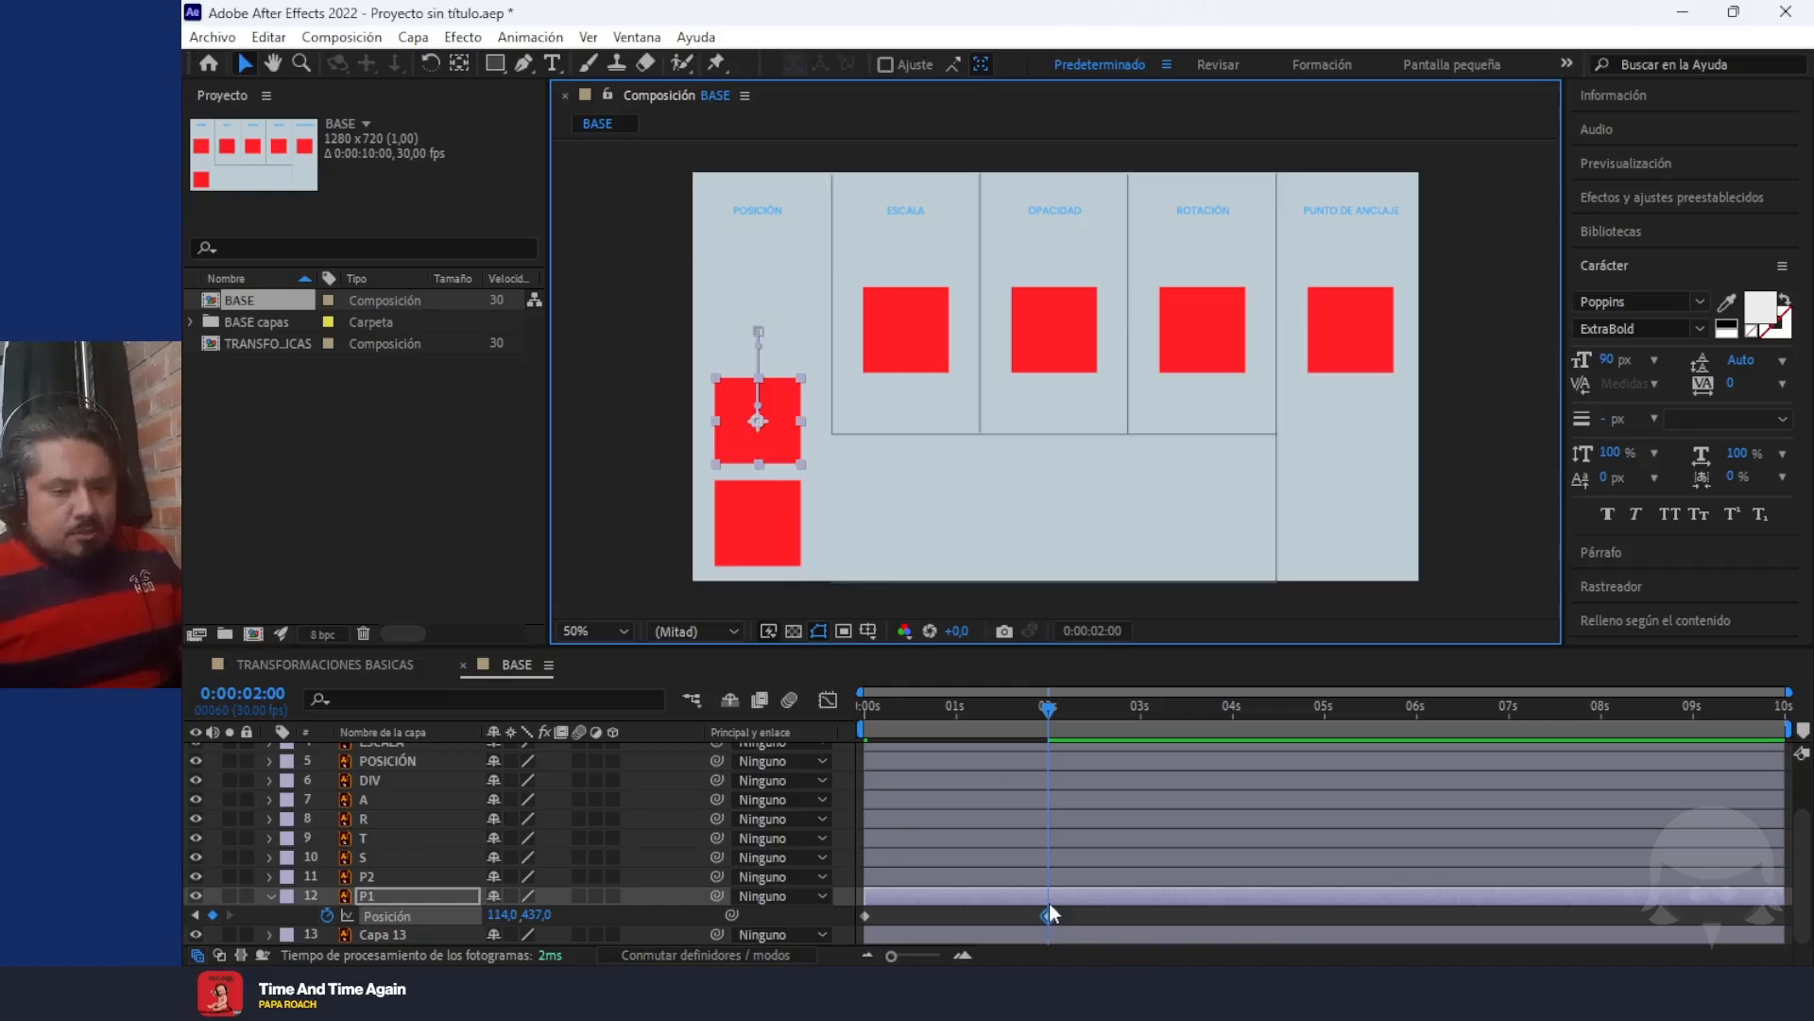
Examine the P1 square's vertical motion path up close in the composition
key(period)
key(space)
drag(837, 240, 835, 547)
drag(826, 377, 1219, 227)
drag(1099, 415, 1162, 239)
scroll(935, 263, up, 1)
drag(930, 271, 944, 417)
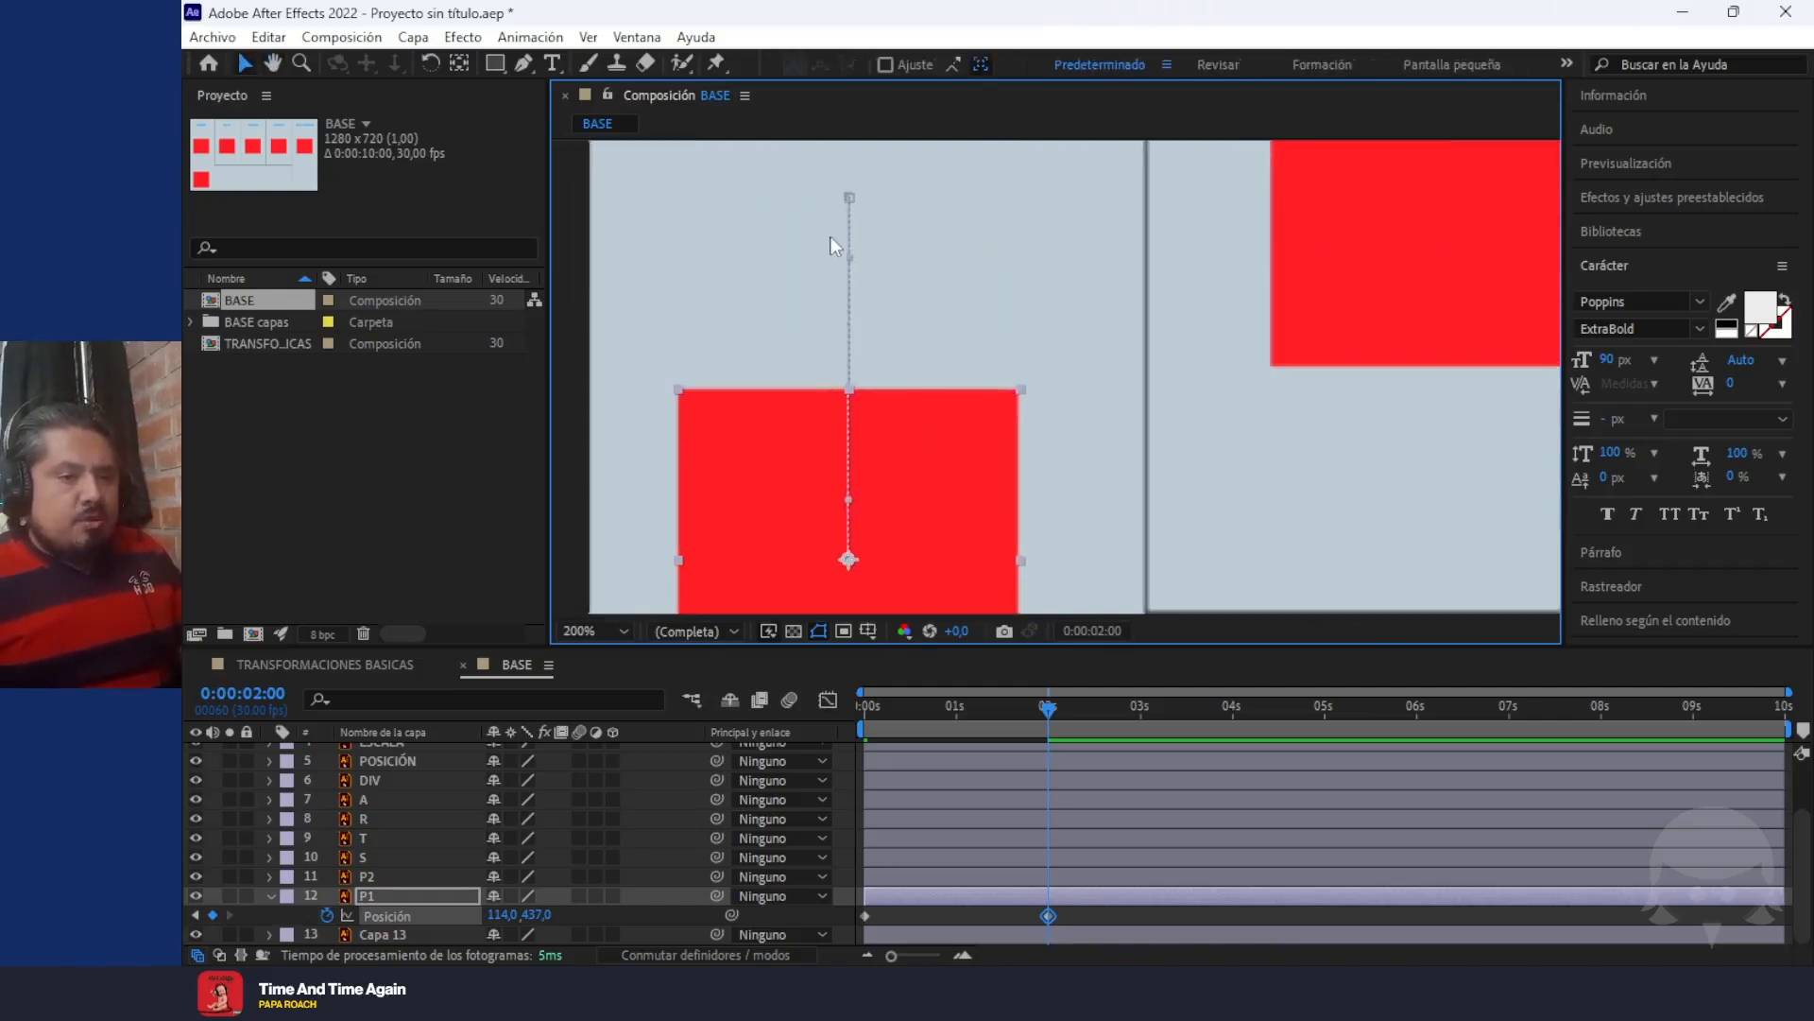
Preview the P1 square's two-second downward movement from the first frame with the whole composition in view
drag(1056, 716, 730, 706)
scroll(1032, 556, down, 2)
key(space)
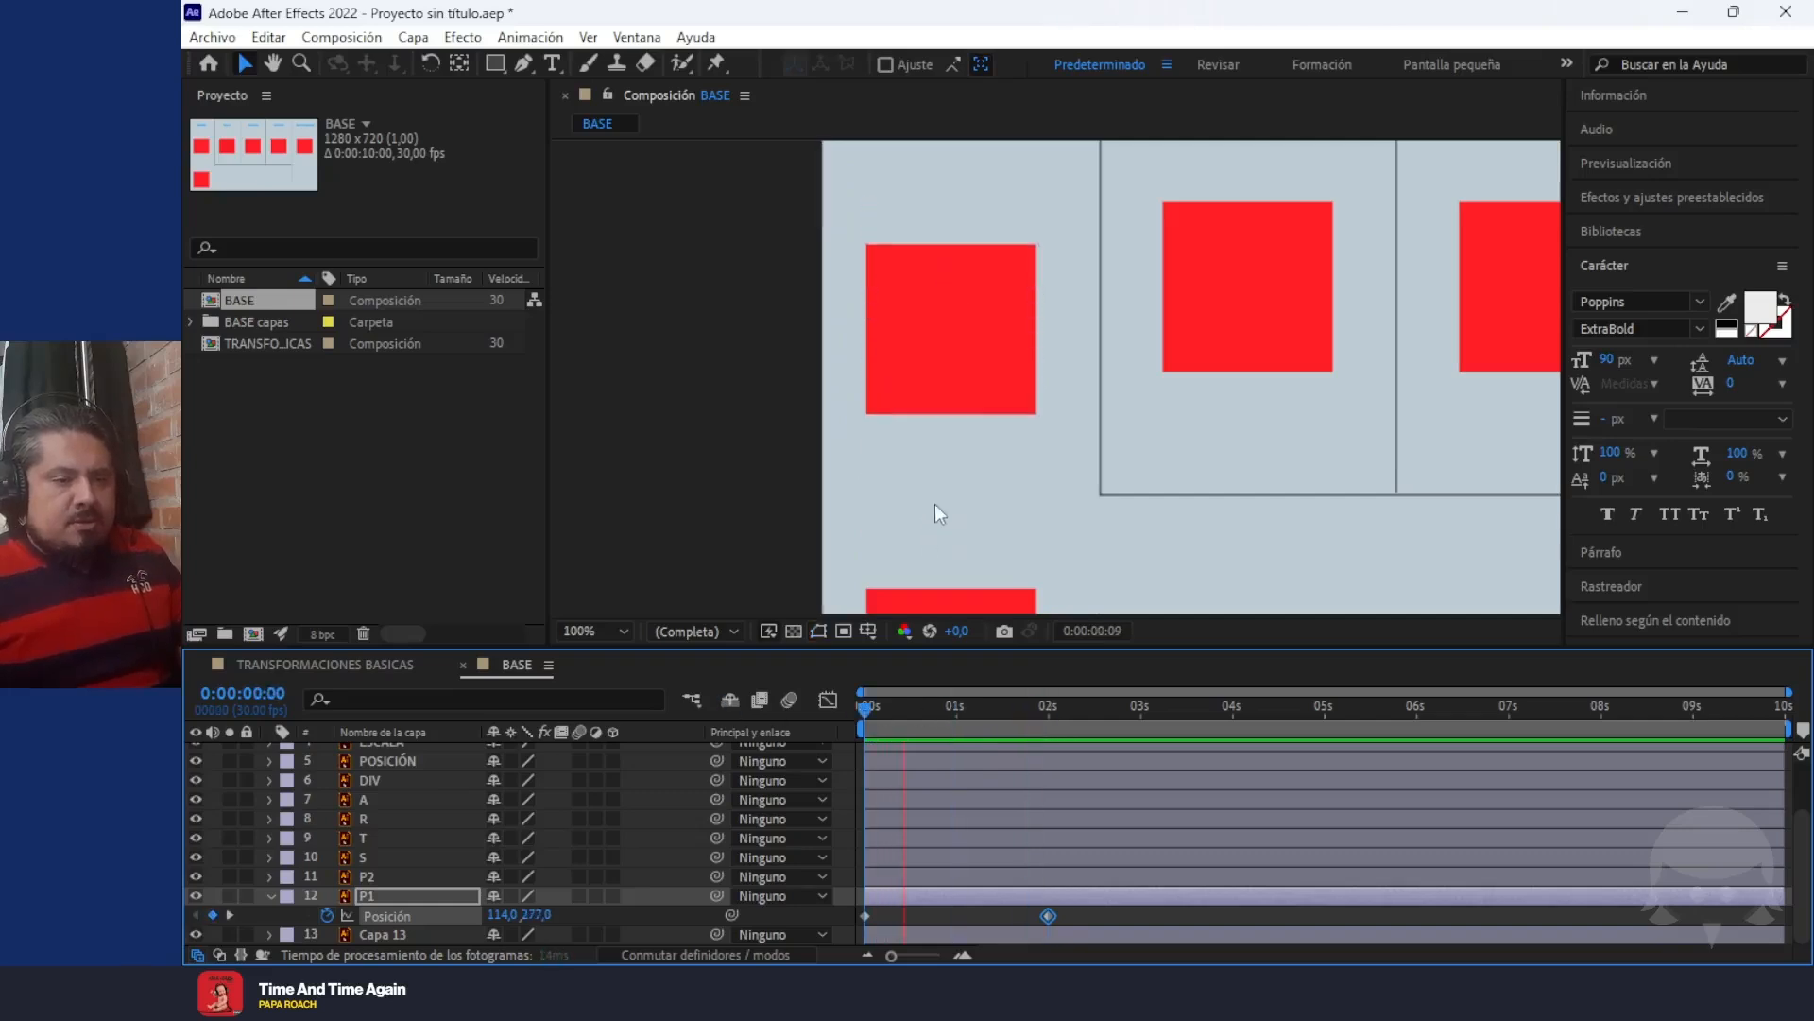
scroll(967, 434, down, 1)
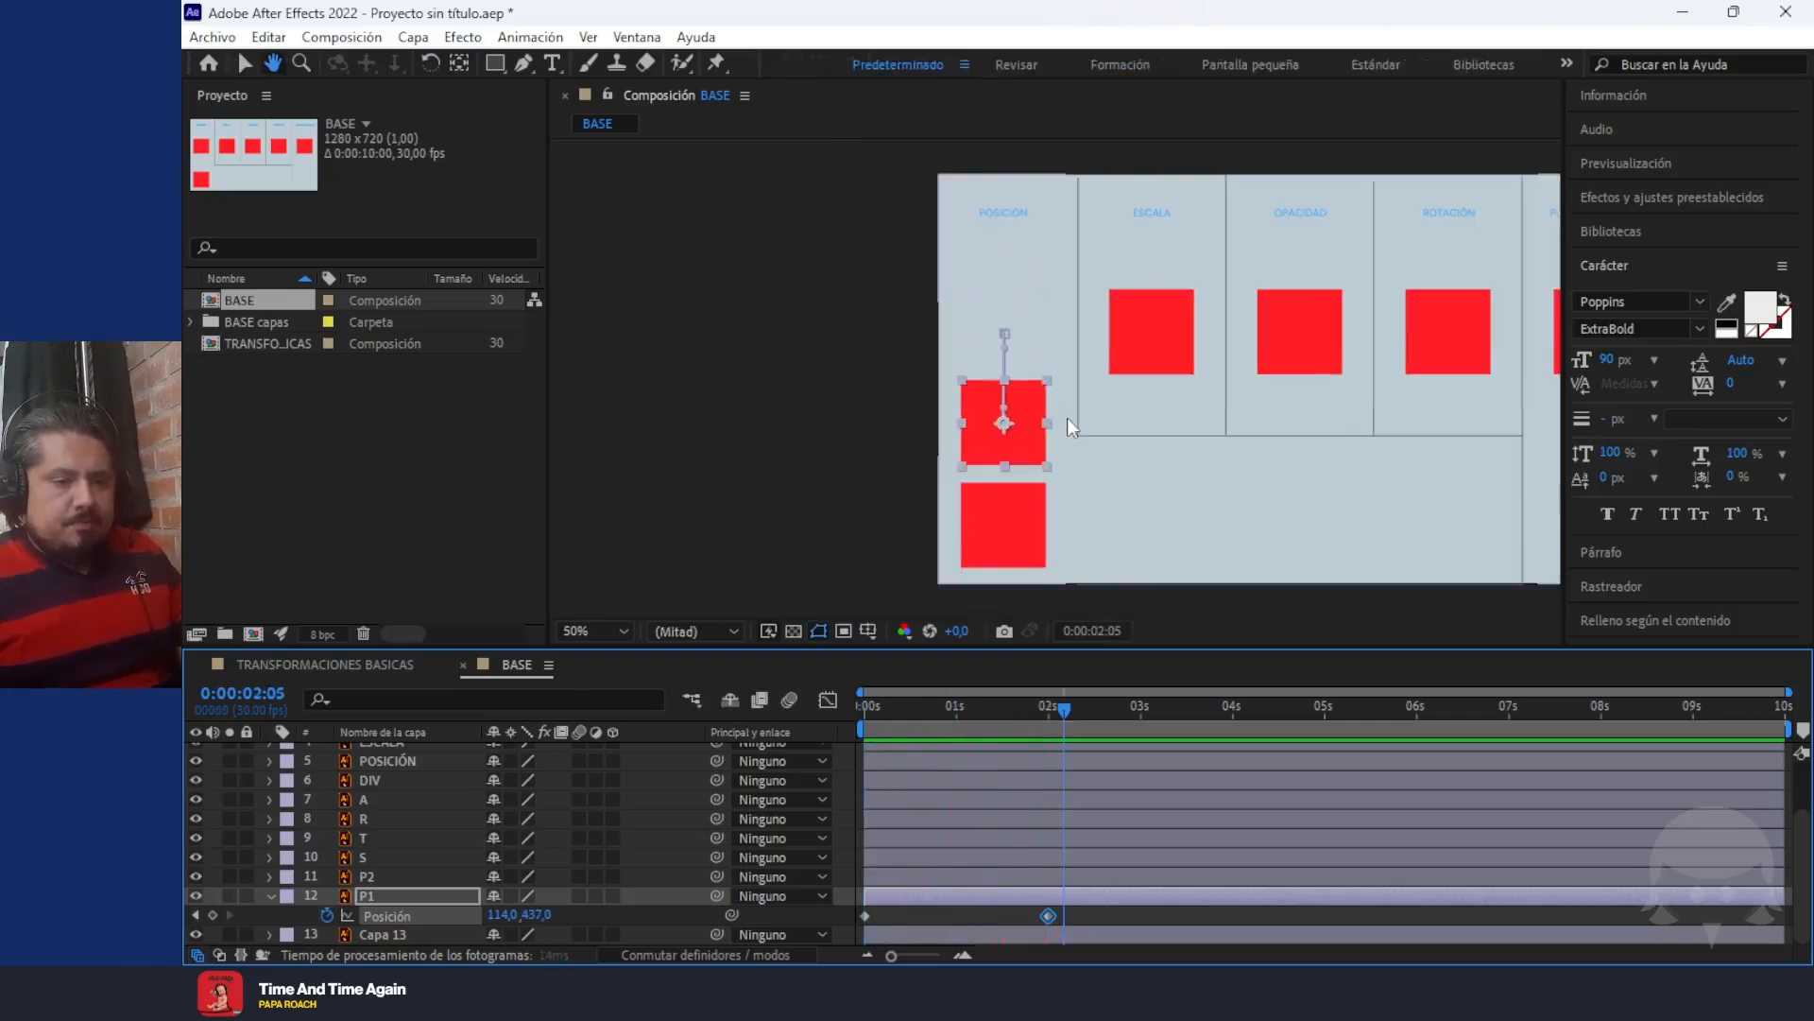
scroll(1188, 468, down, 1)
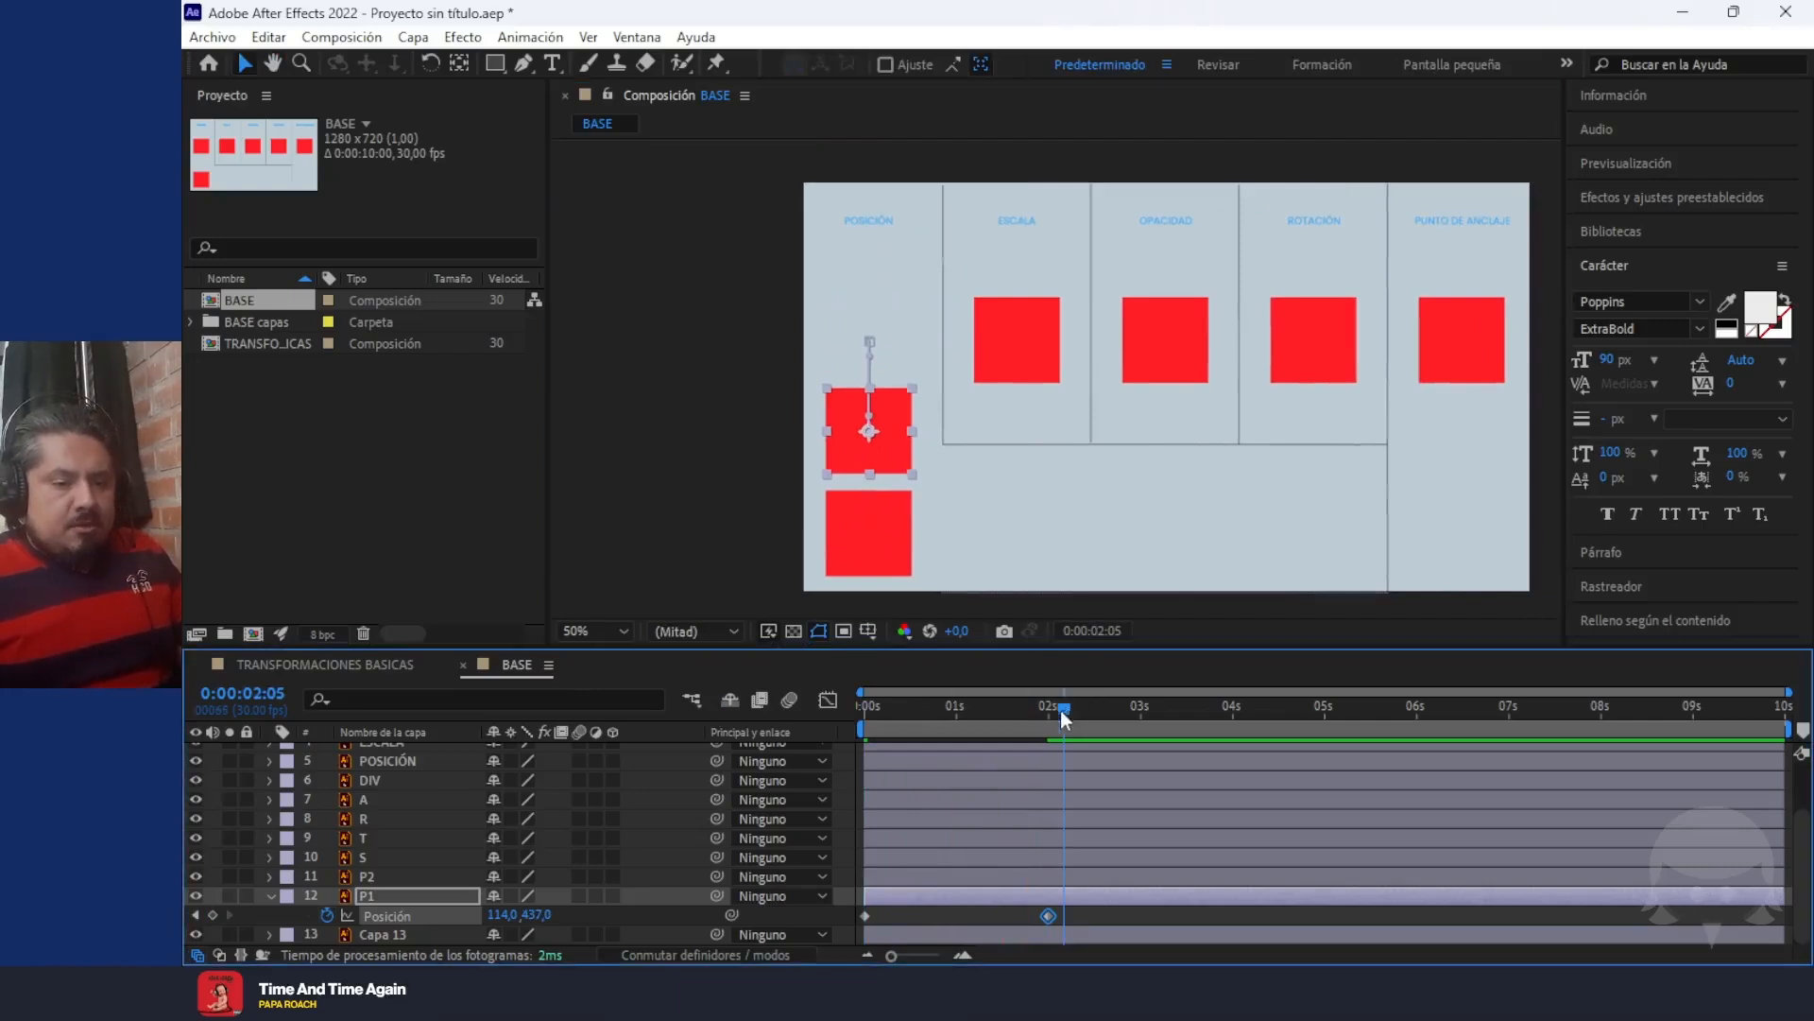
drag(1064, 707, 778, 712)
key(space)
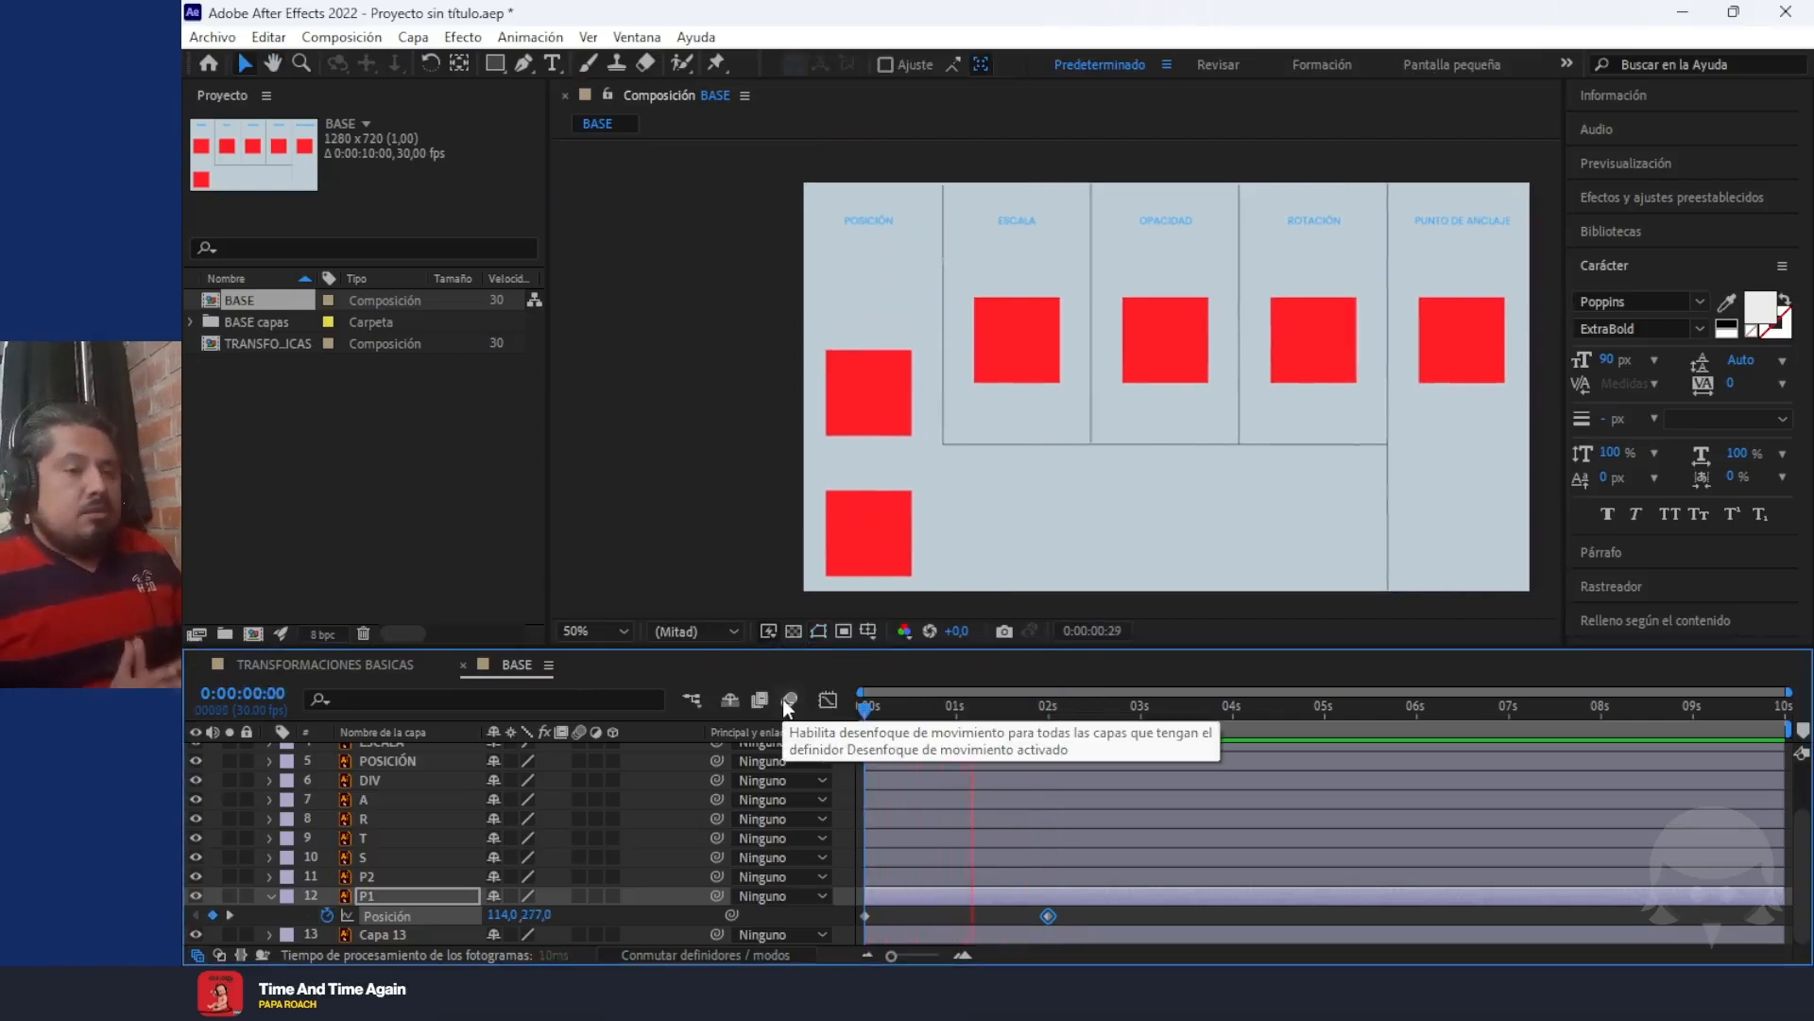
key(space)
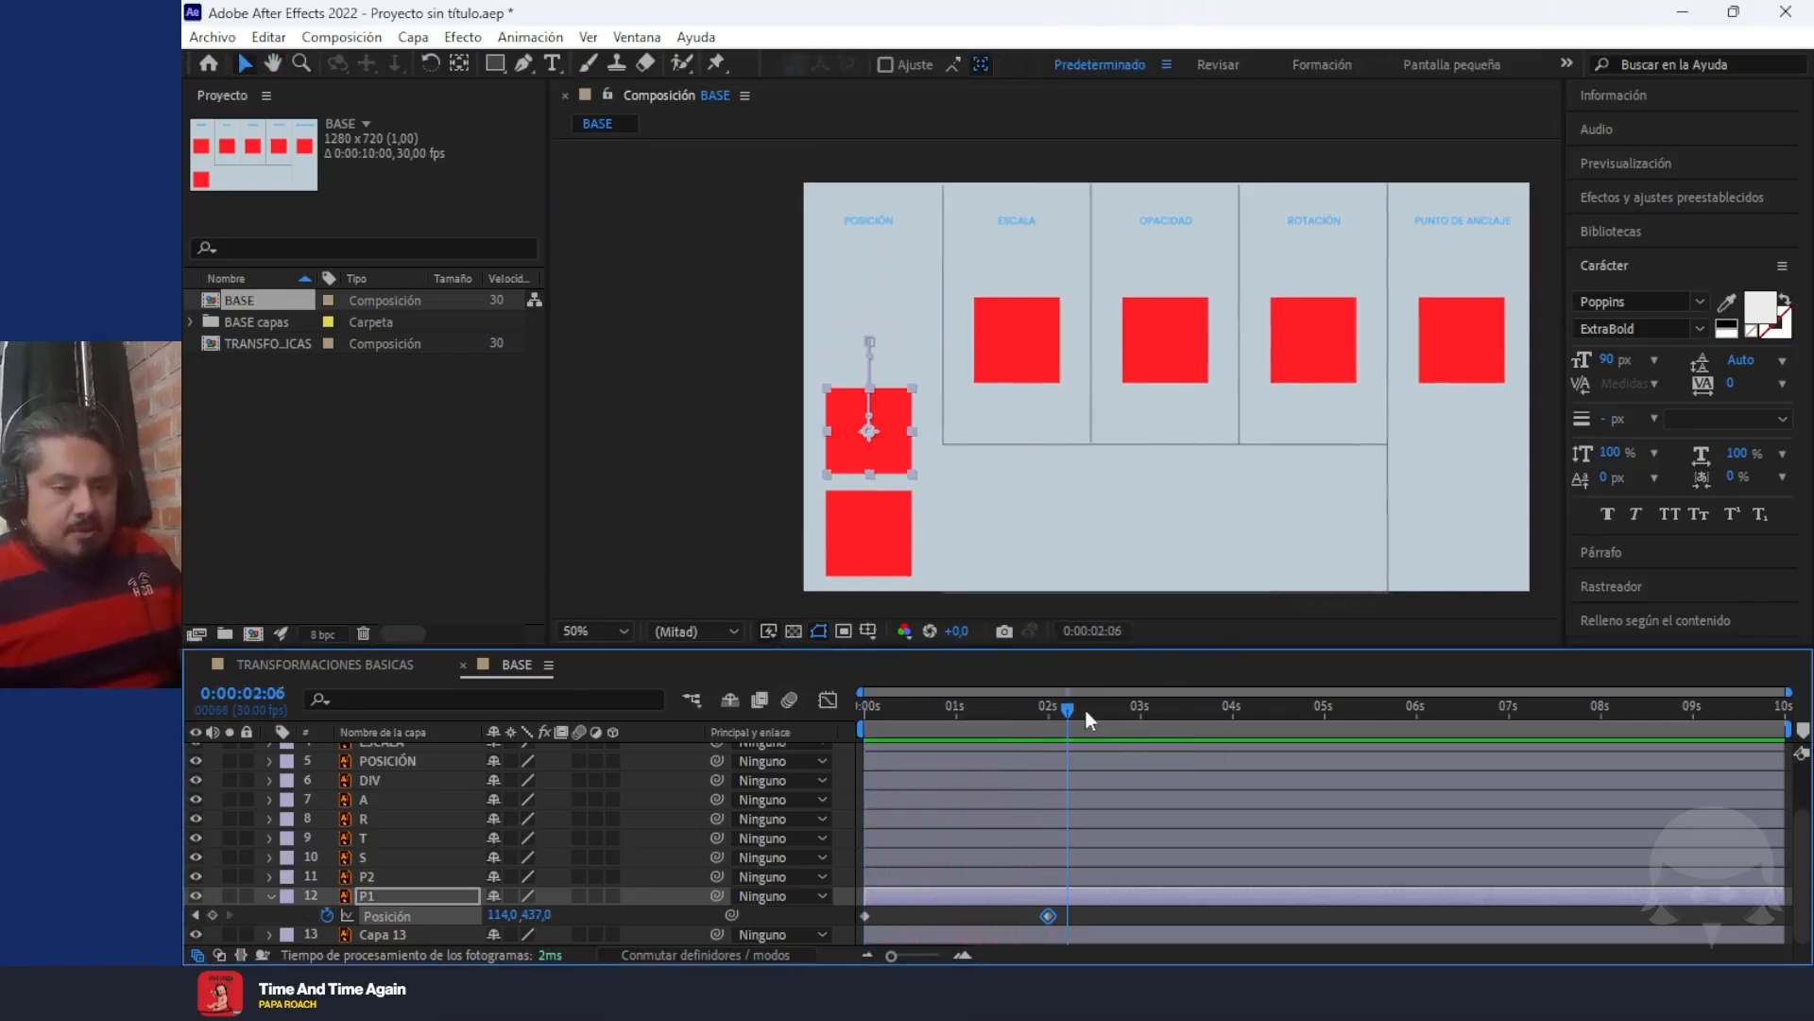
Add a third Position keyframe to layer P1 at 5 seconds, raising the square to 114, 171
drag(1068, 709, 1051, 713)
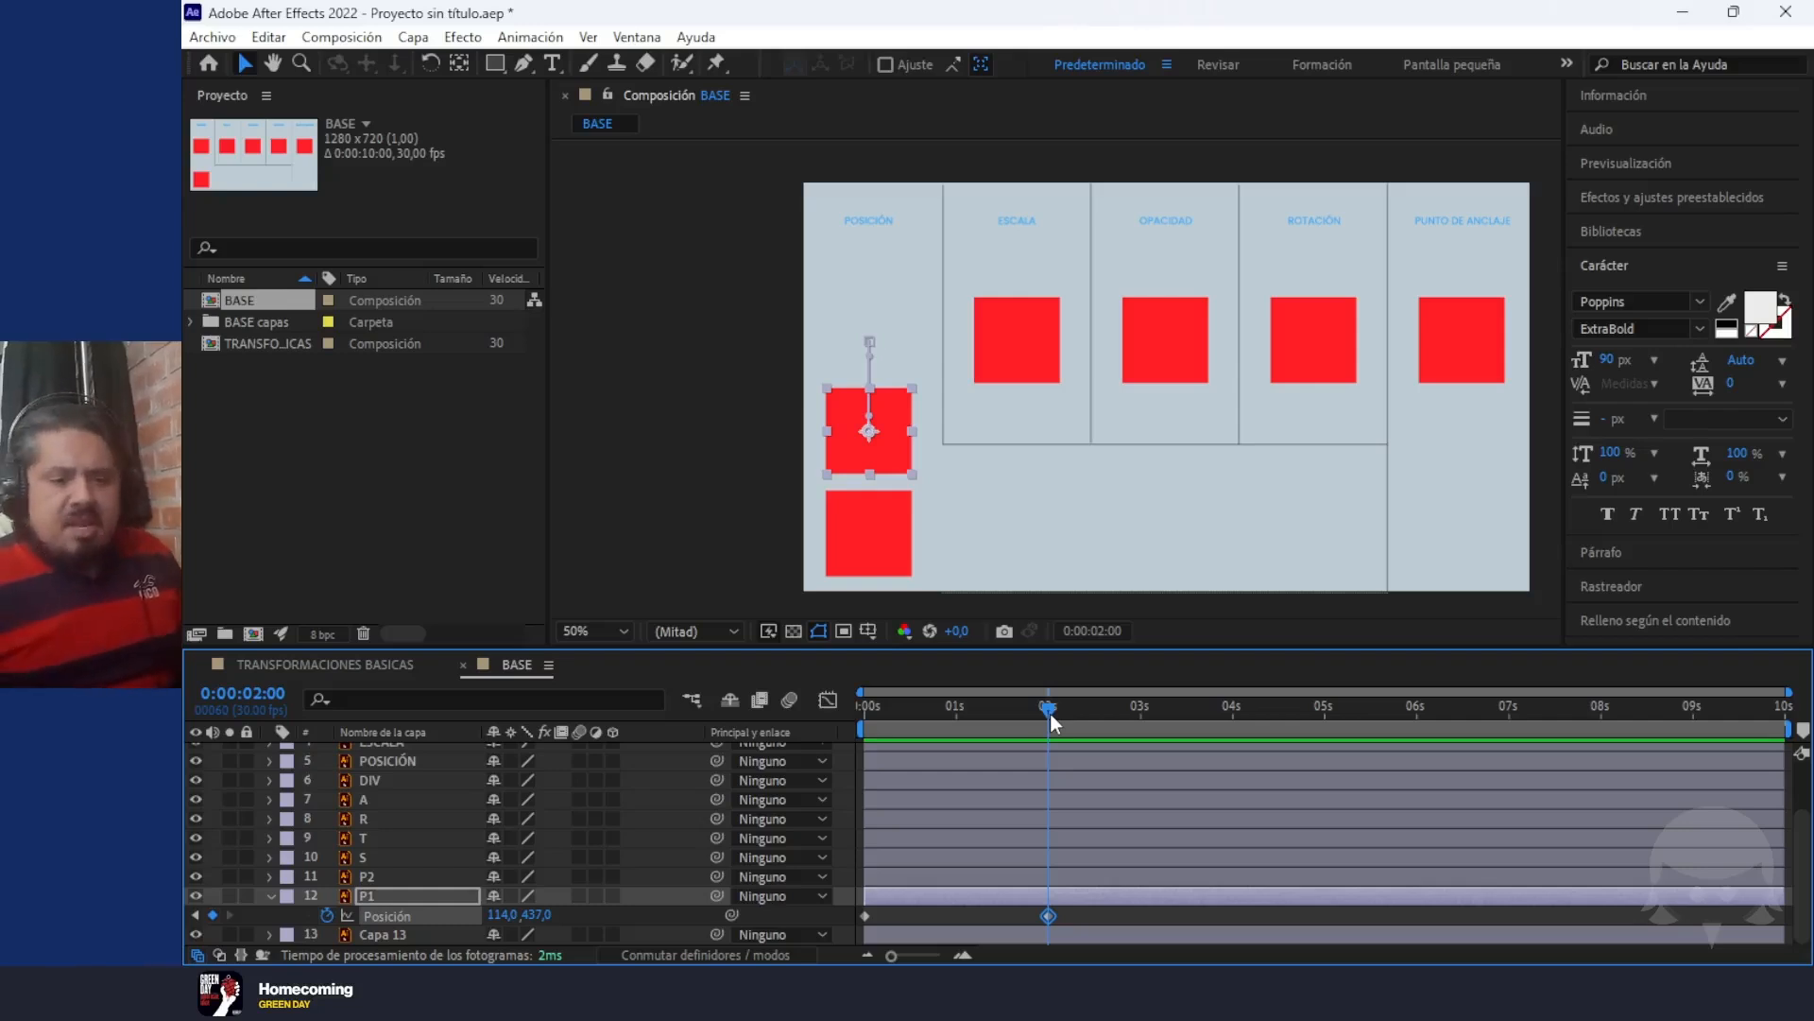
drag(1054, 723, 1327, 751)
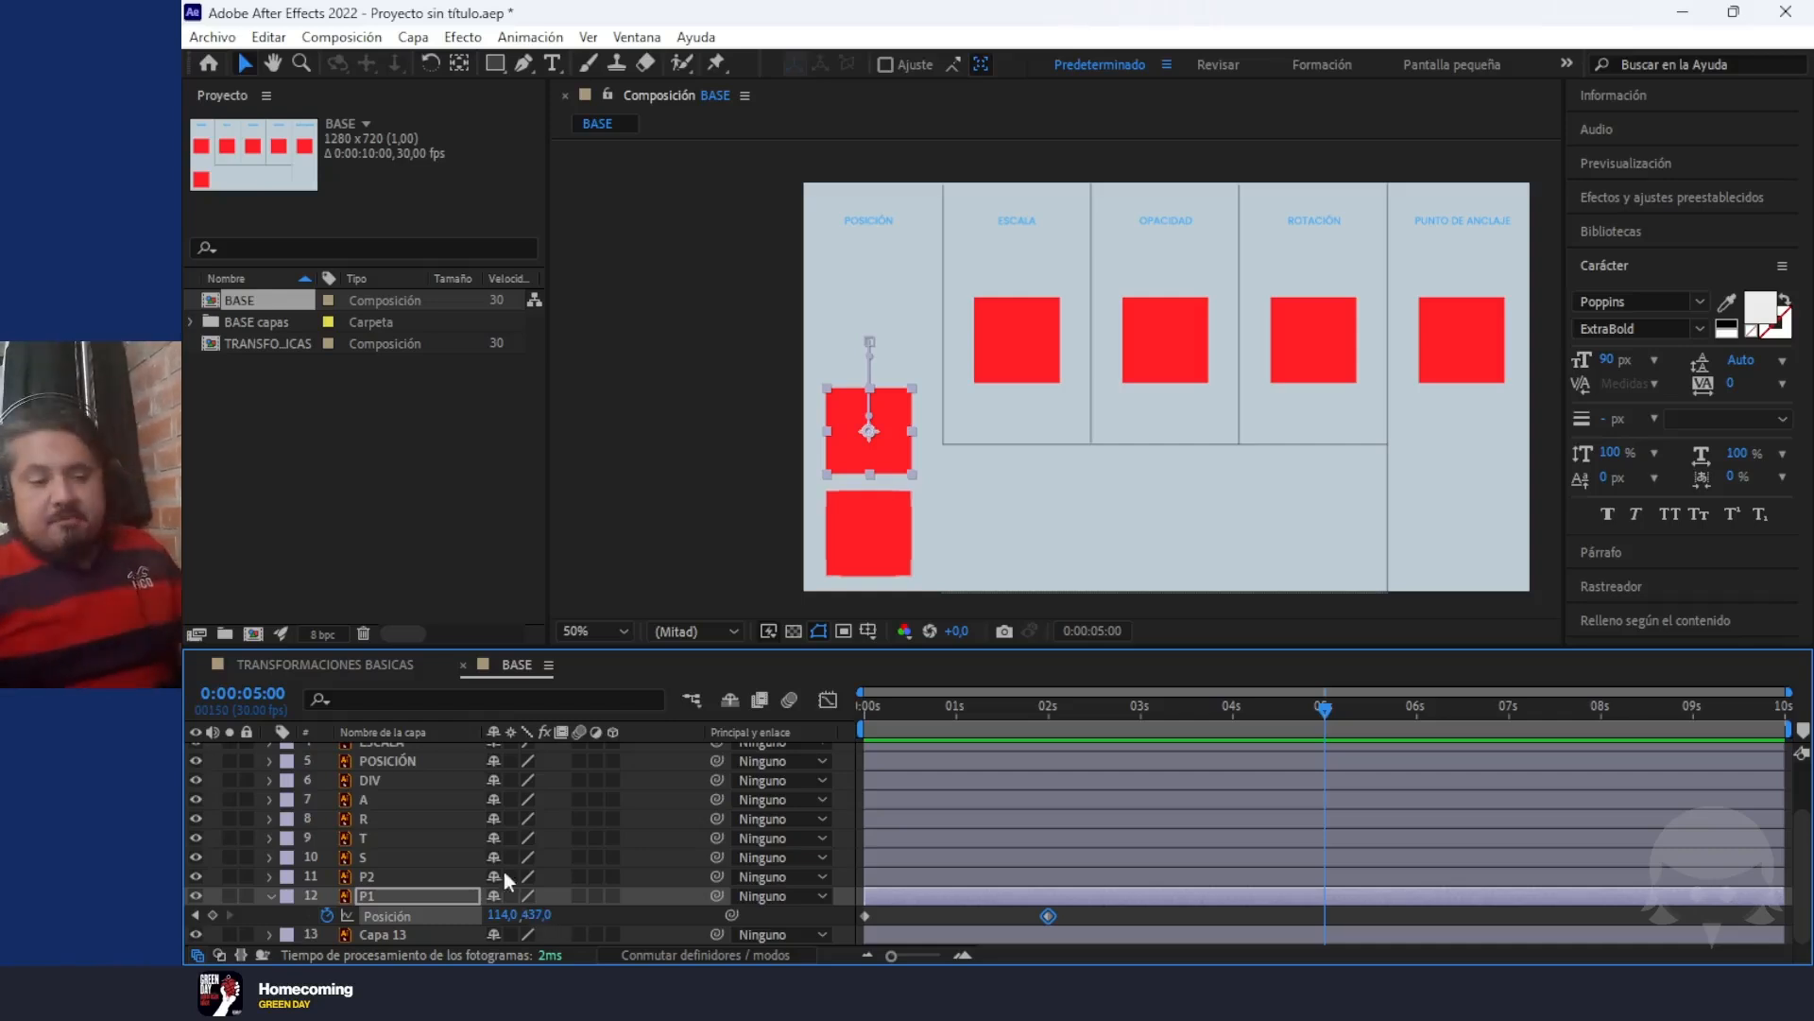
drag(529, 921, 483, 905)
key(ctrl+z)
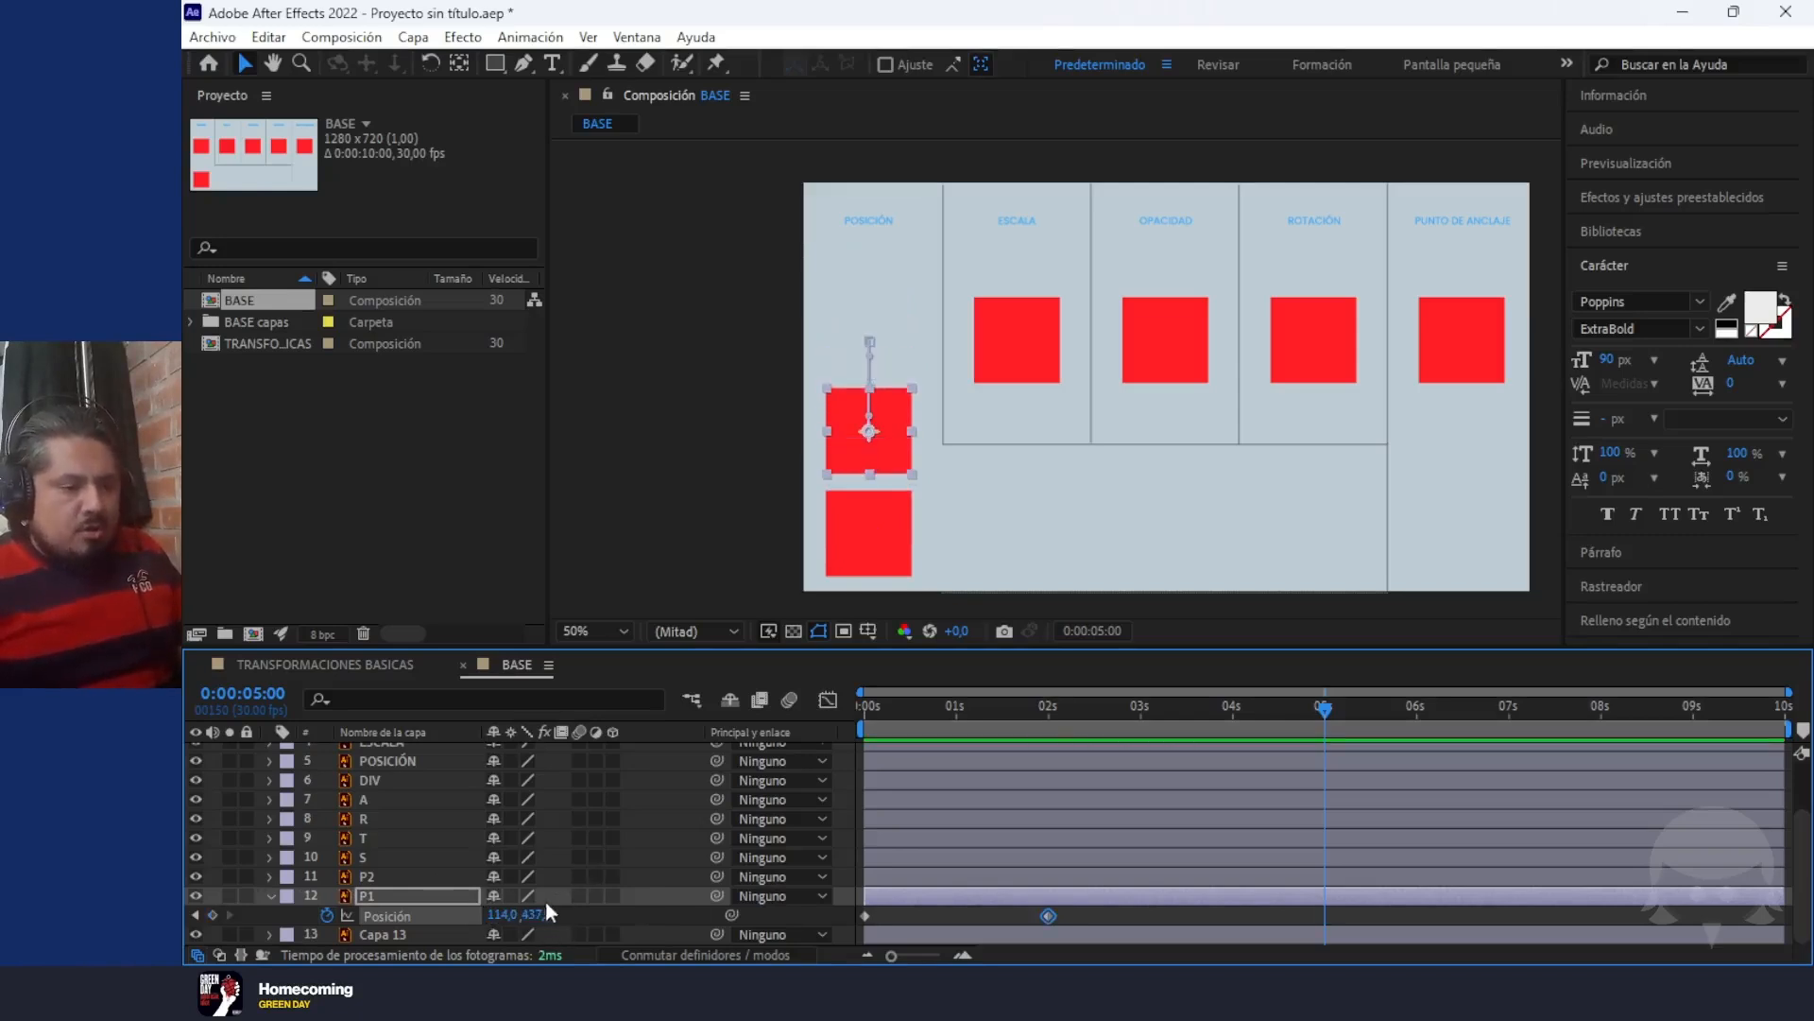
drag(536, 915, 266, 884)
Preview the P1 animation from the first frame to just past the 5-second keyframe
drag(1312, 713, 773, 730)
key(space)
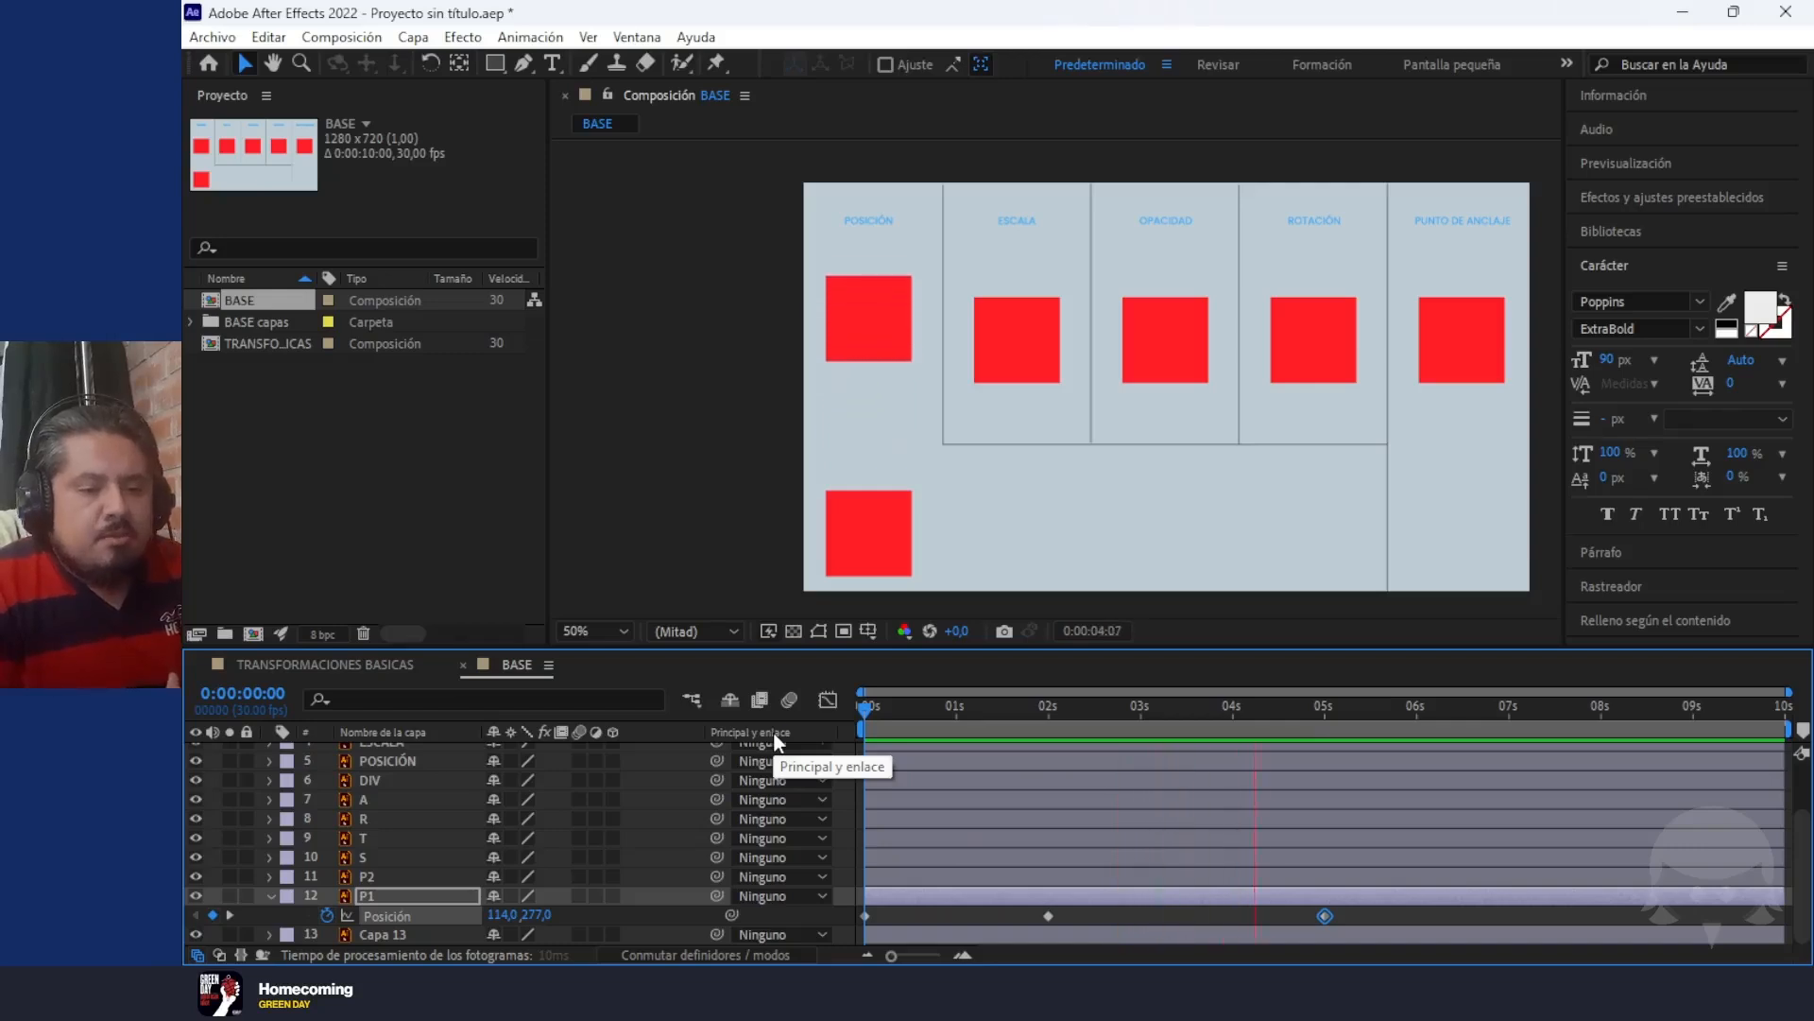
key(space)
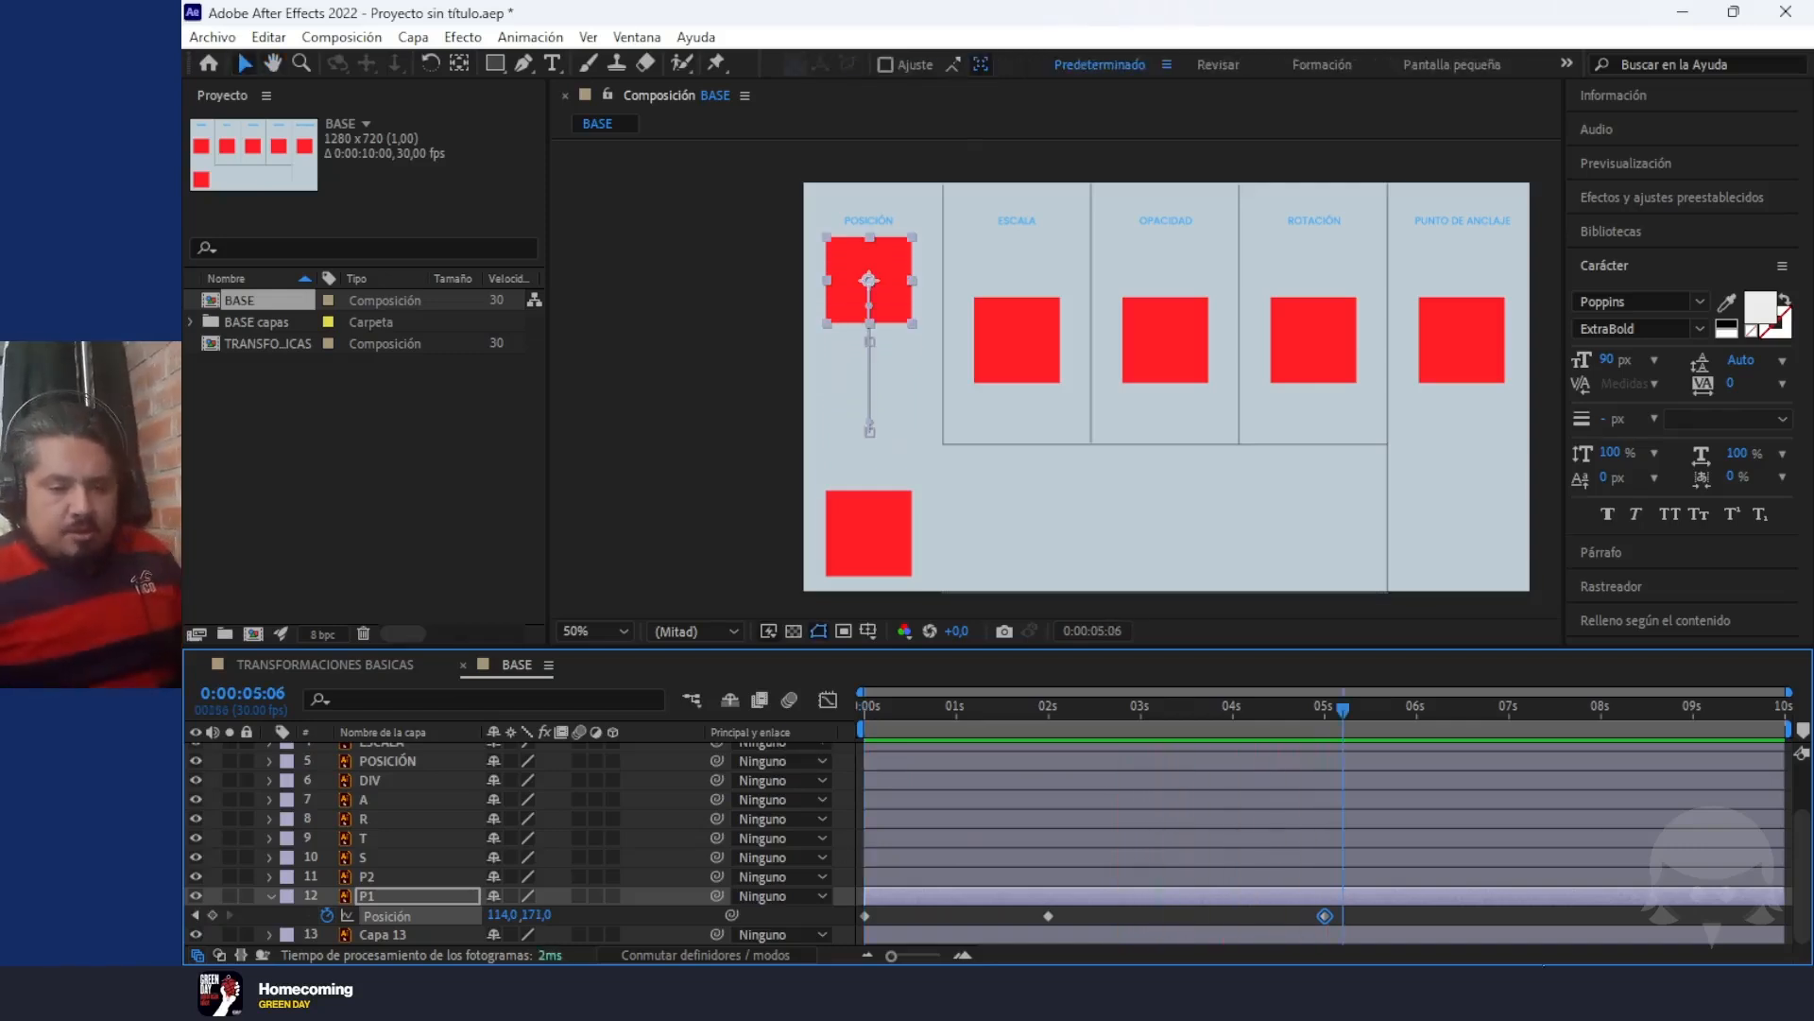
Add P1 Position keyframes at 0:00:07:01 with Y at 236 and at 0:00:09:29 with the square moved farther down
drag(1491, 757, 1513, 758)
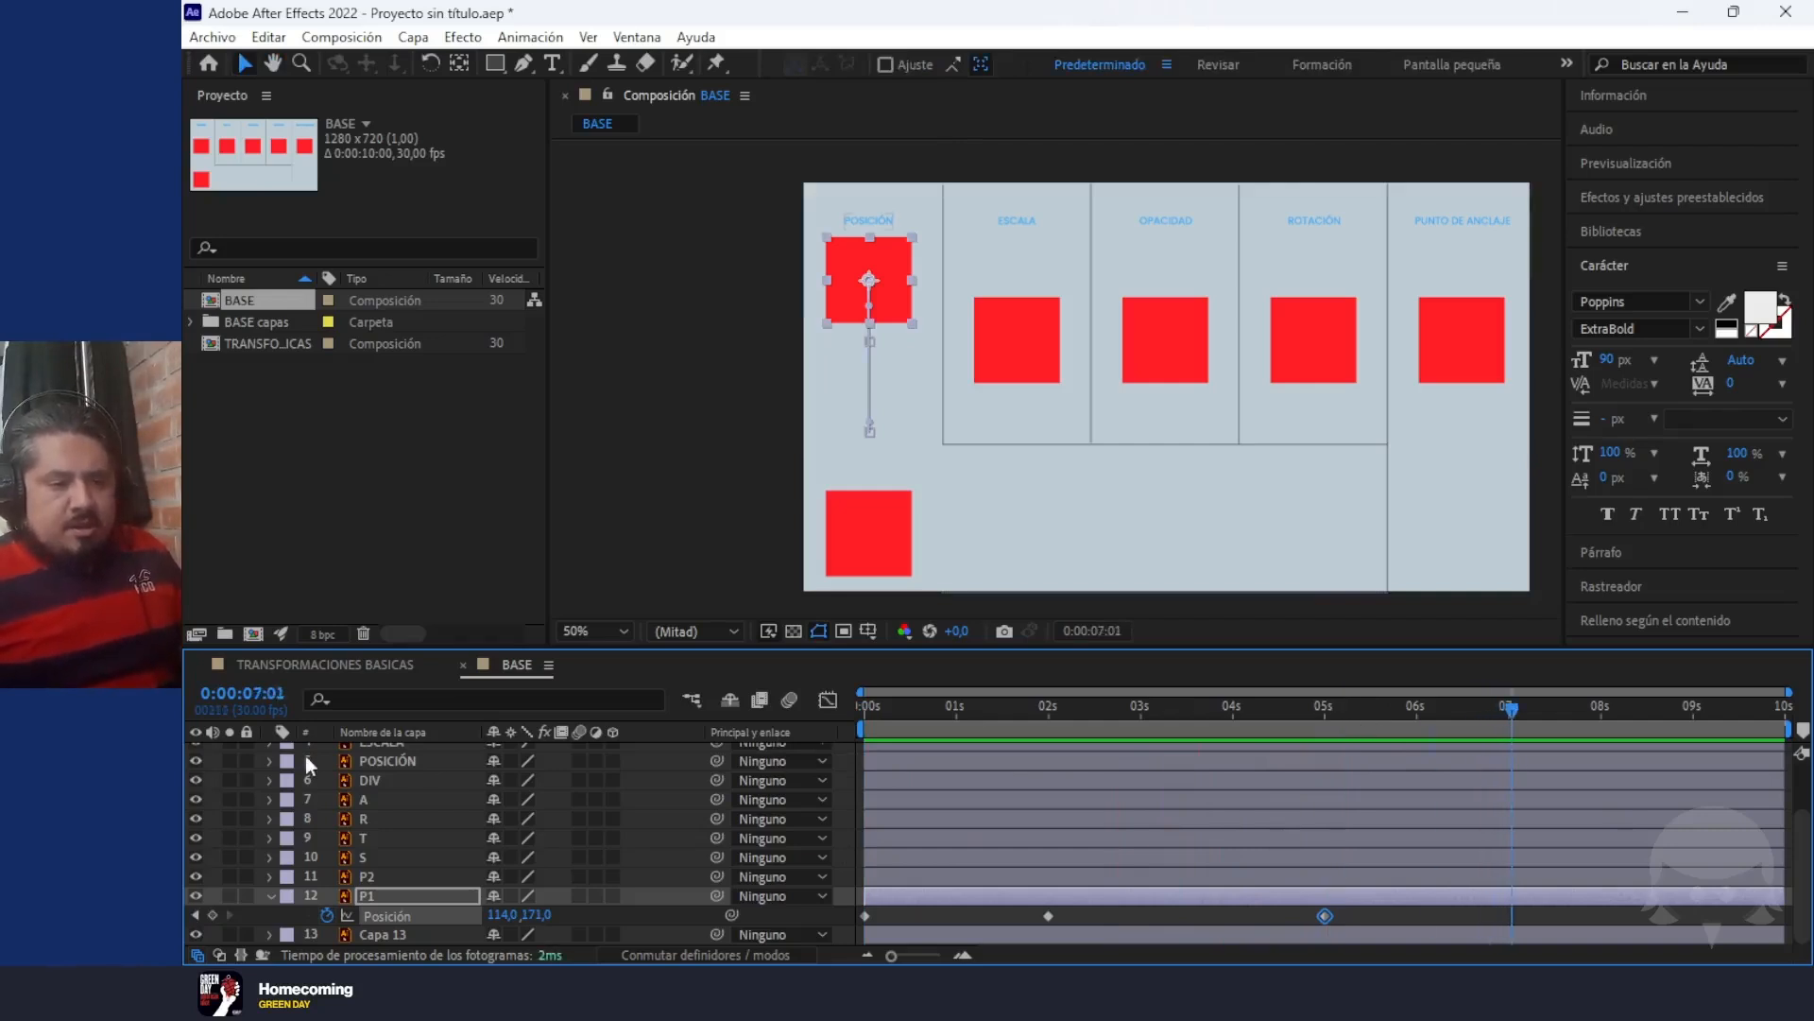
drag(535, 915, 605, 919)
drag(1523, 723, 1774, 761)
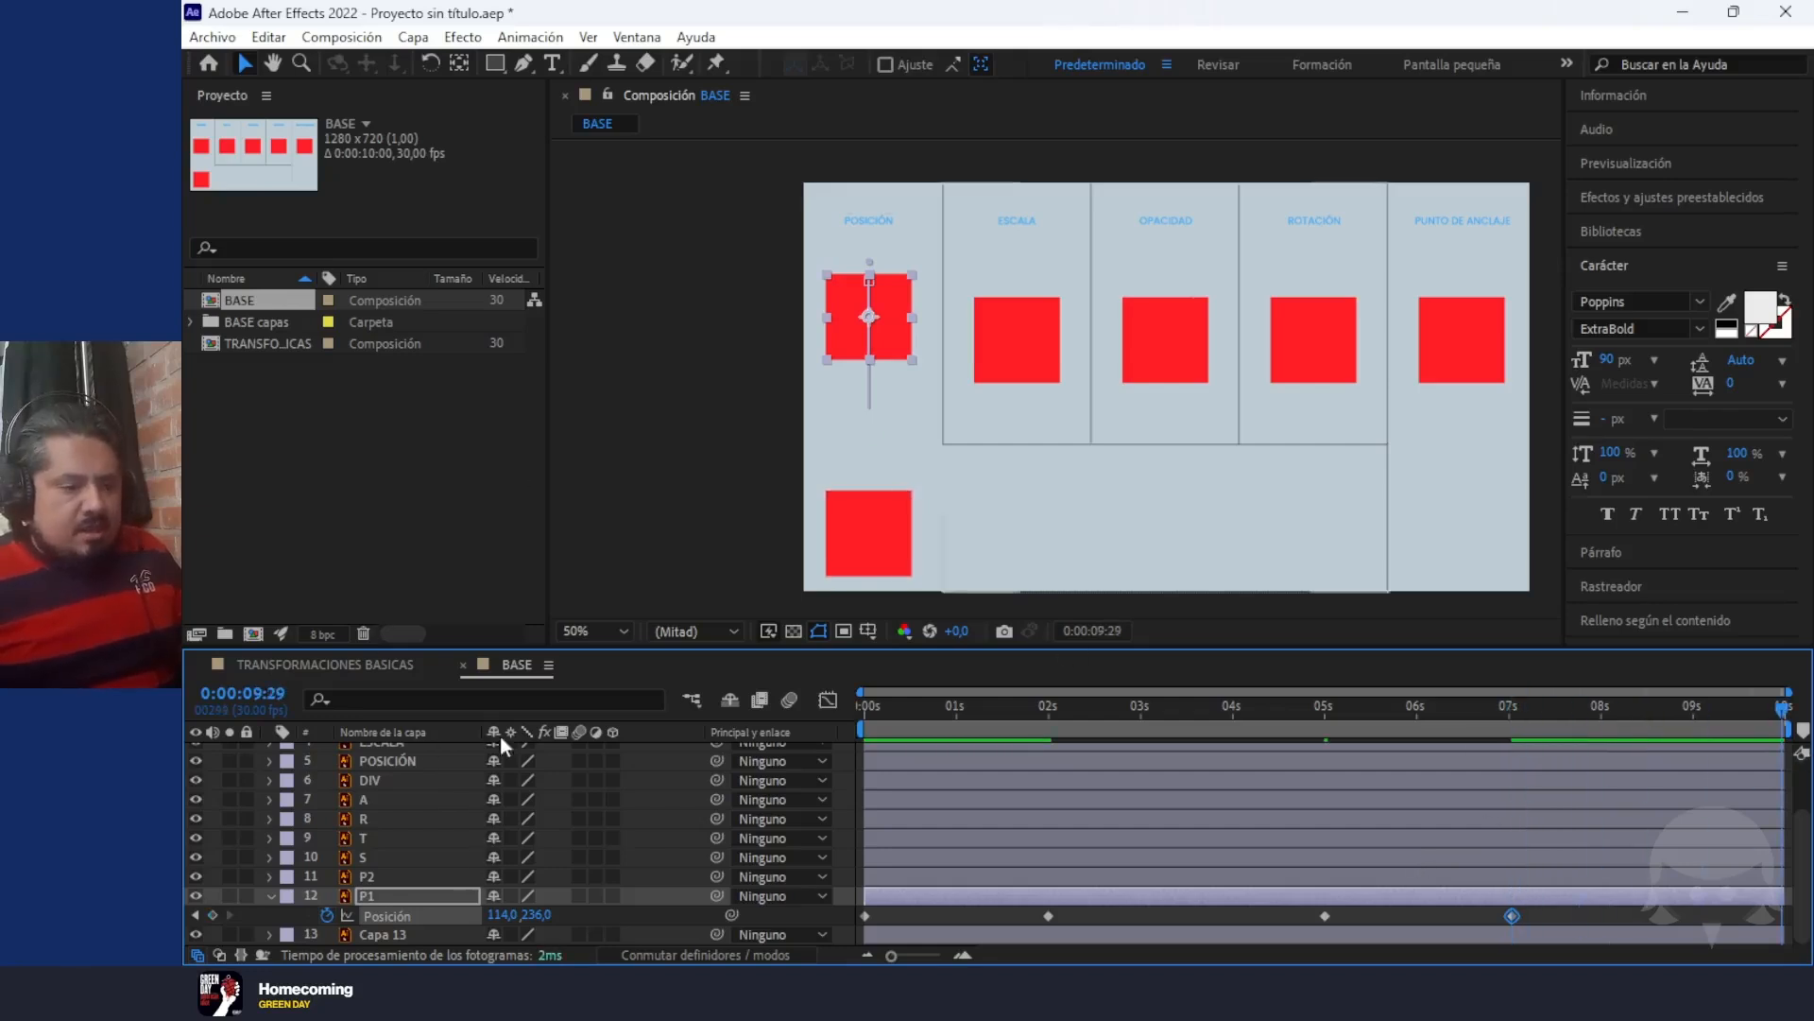
drag(538, 914, 746, 931)
Preview the full ten seconds of P1's up-and-down motion and return the playhead to the first frame
drag(1184, 715, 597, 707)
key(space)
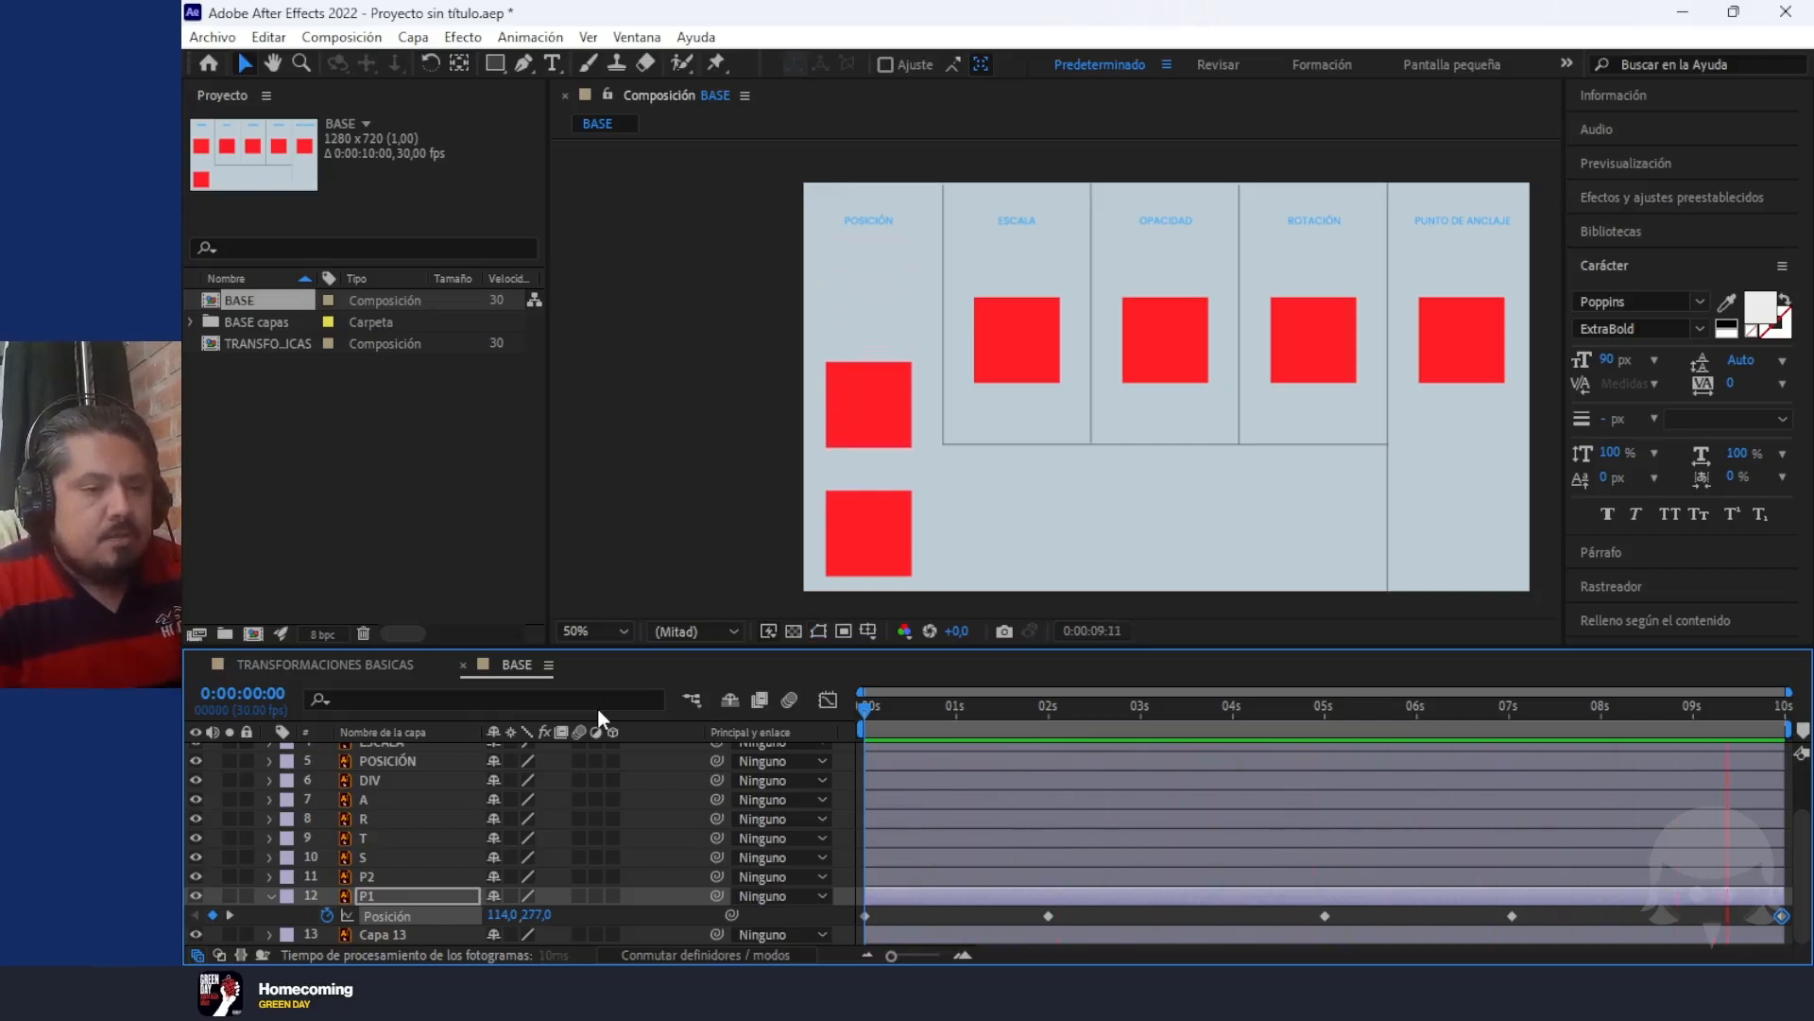
key(space)
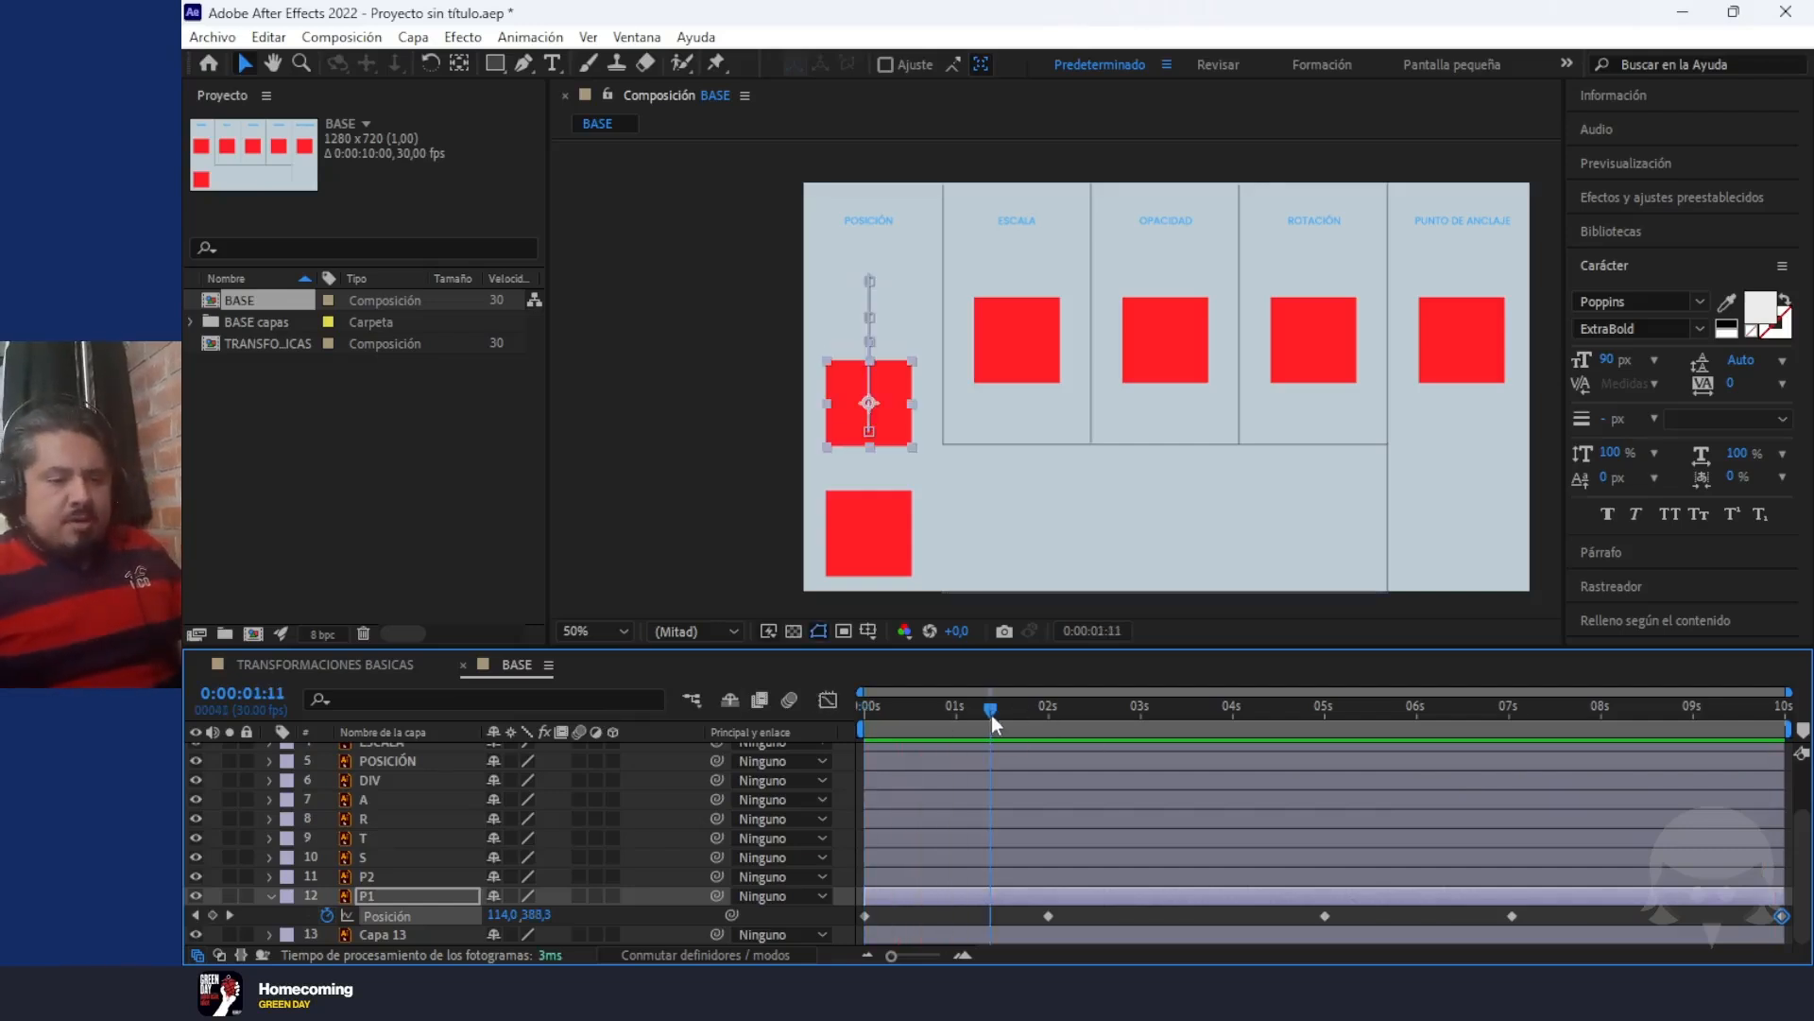
drag(990, 714, 805, 718)
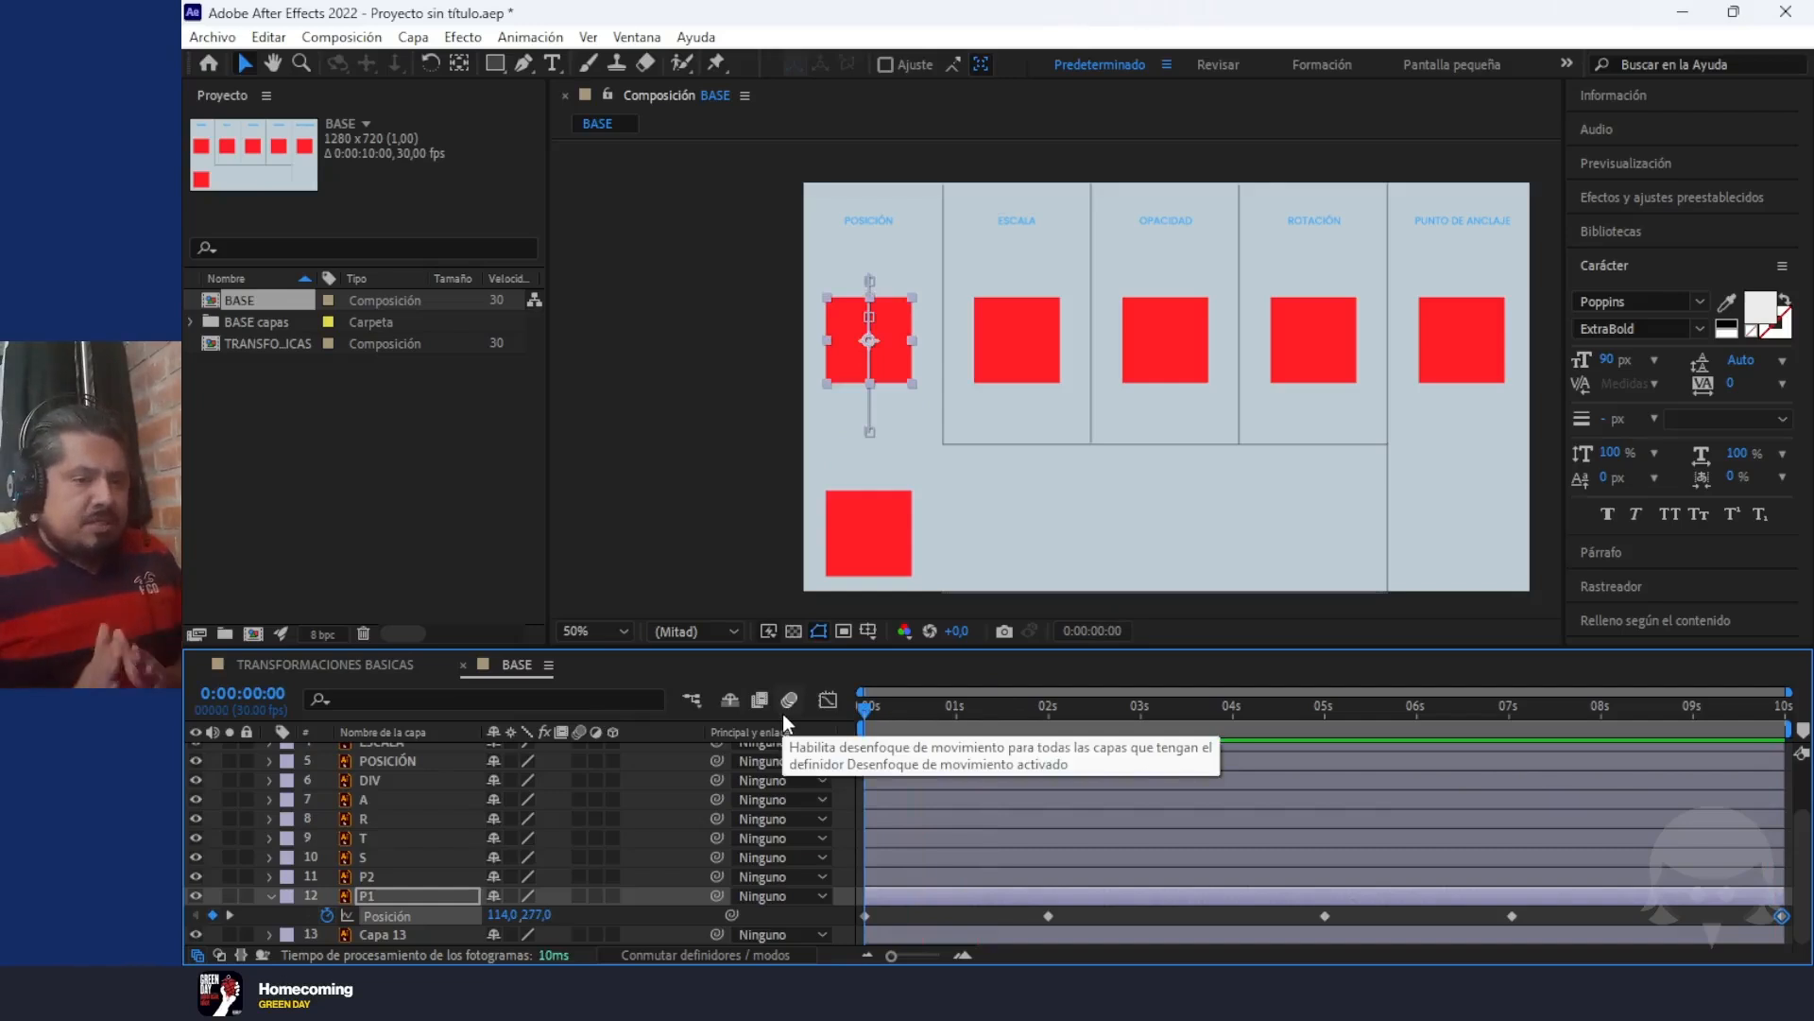
Animate layer P2's Position with a keyframe at 0 seconds and another at 0:00:04:29 with X at 921
click(860, 529)
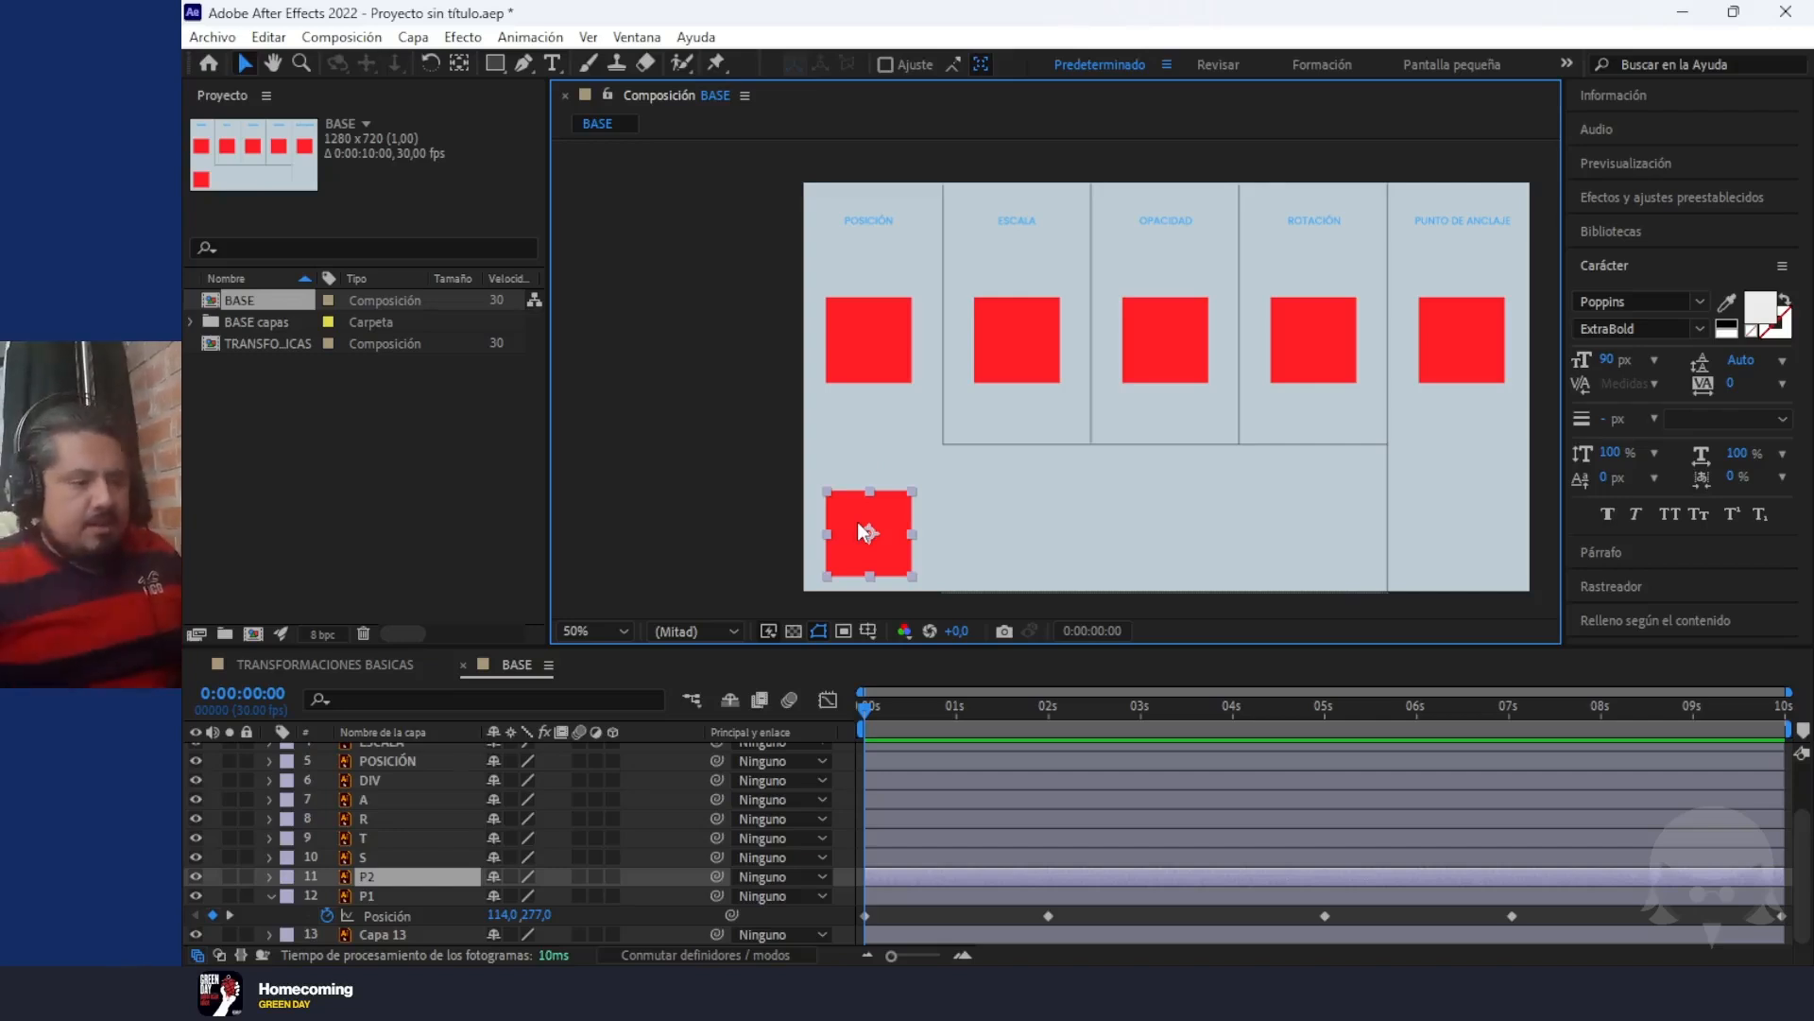
key(p)
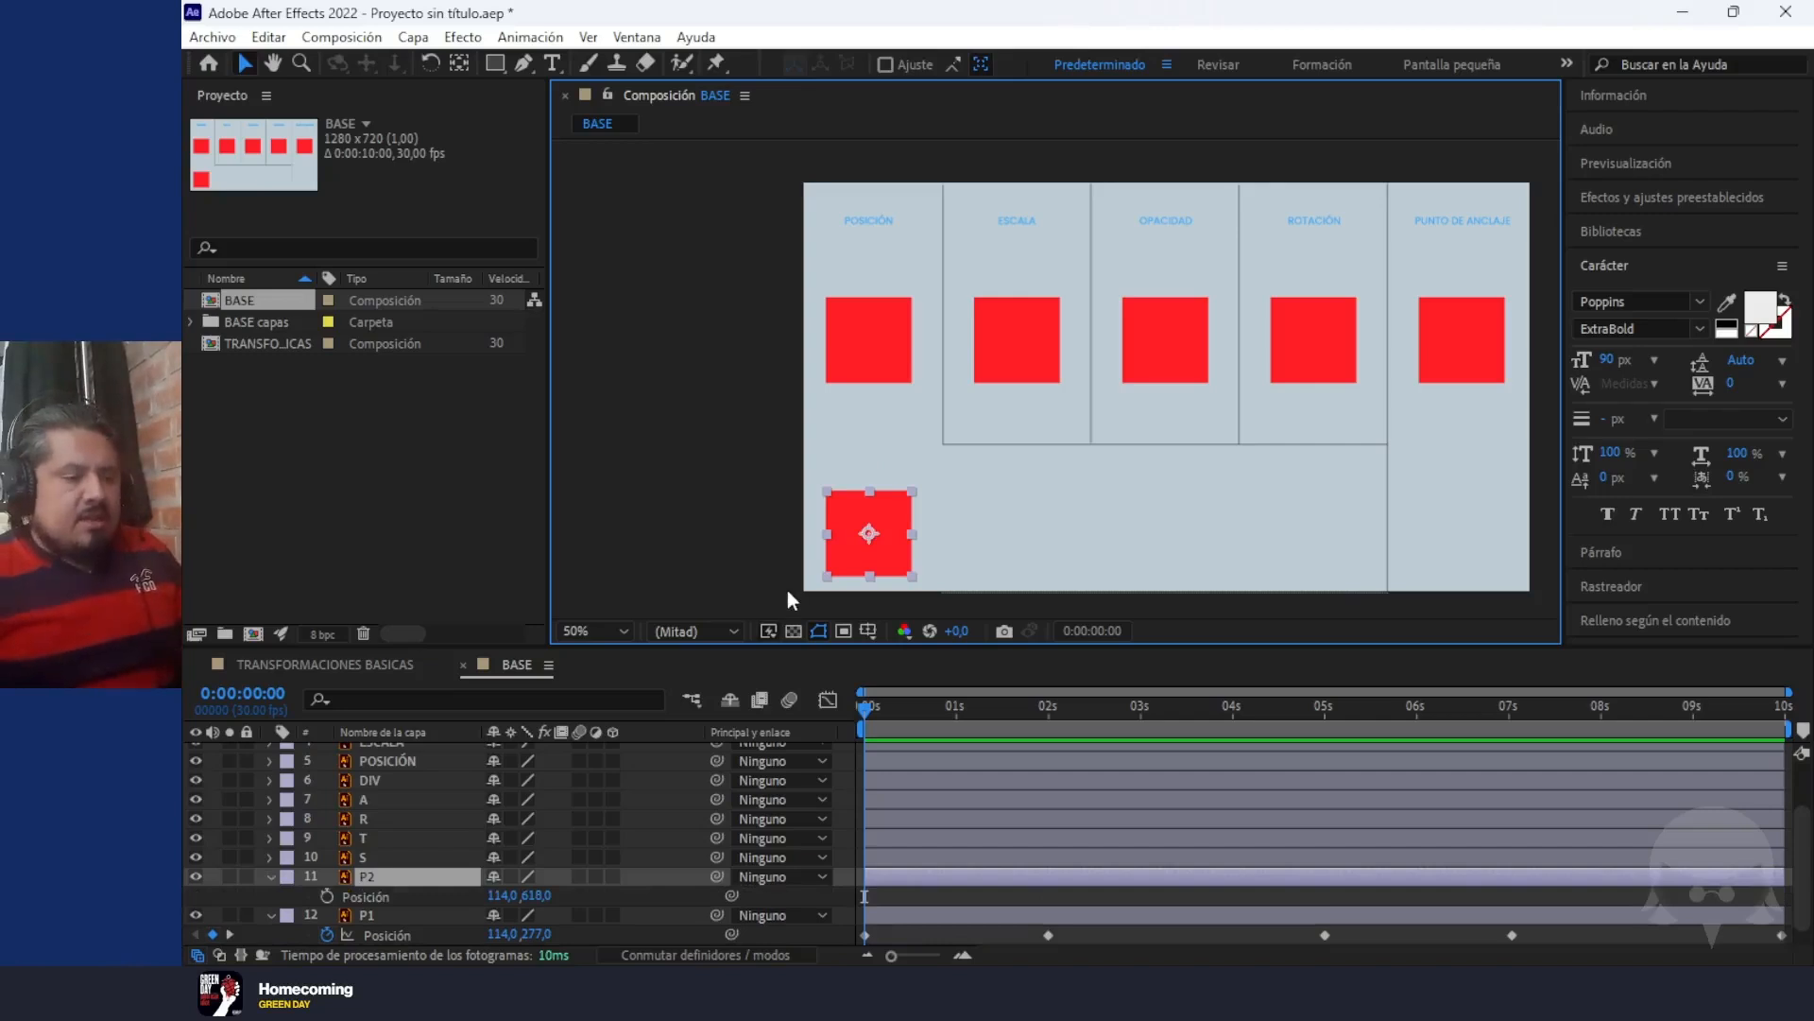
click(327, 896)
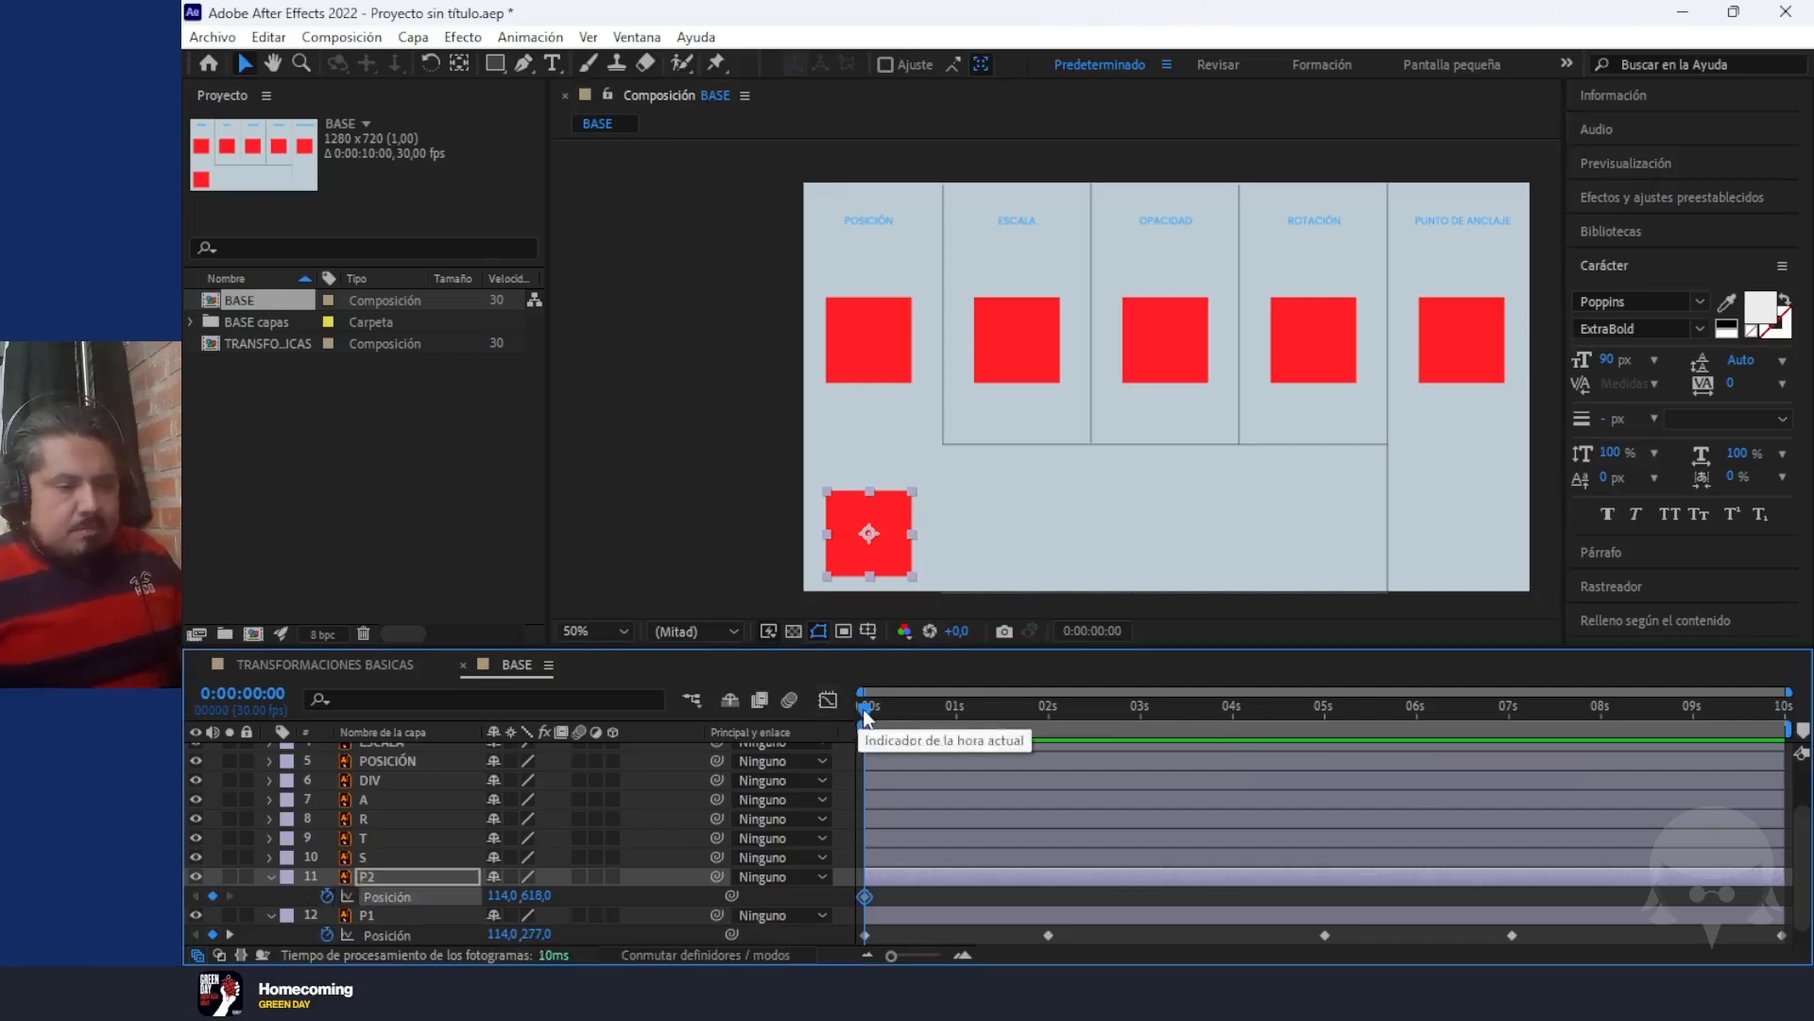
drag(877, 706, 1327, 765)
key(Page_Up)
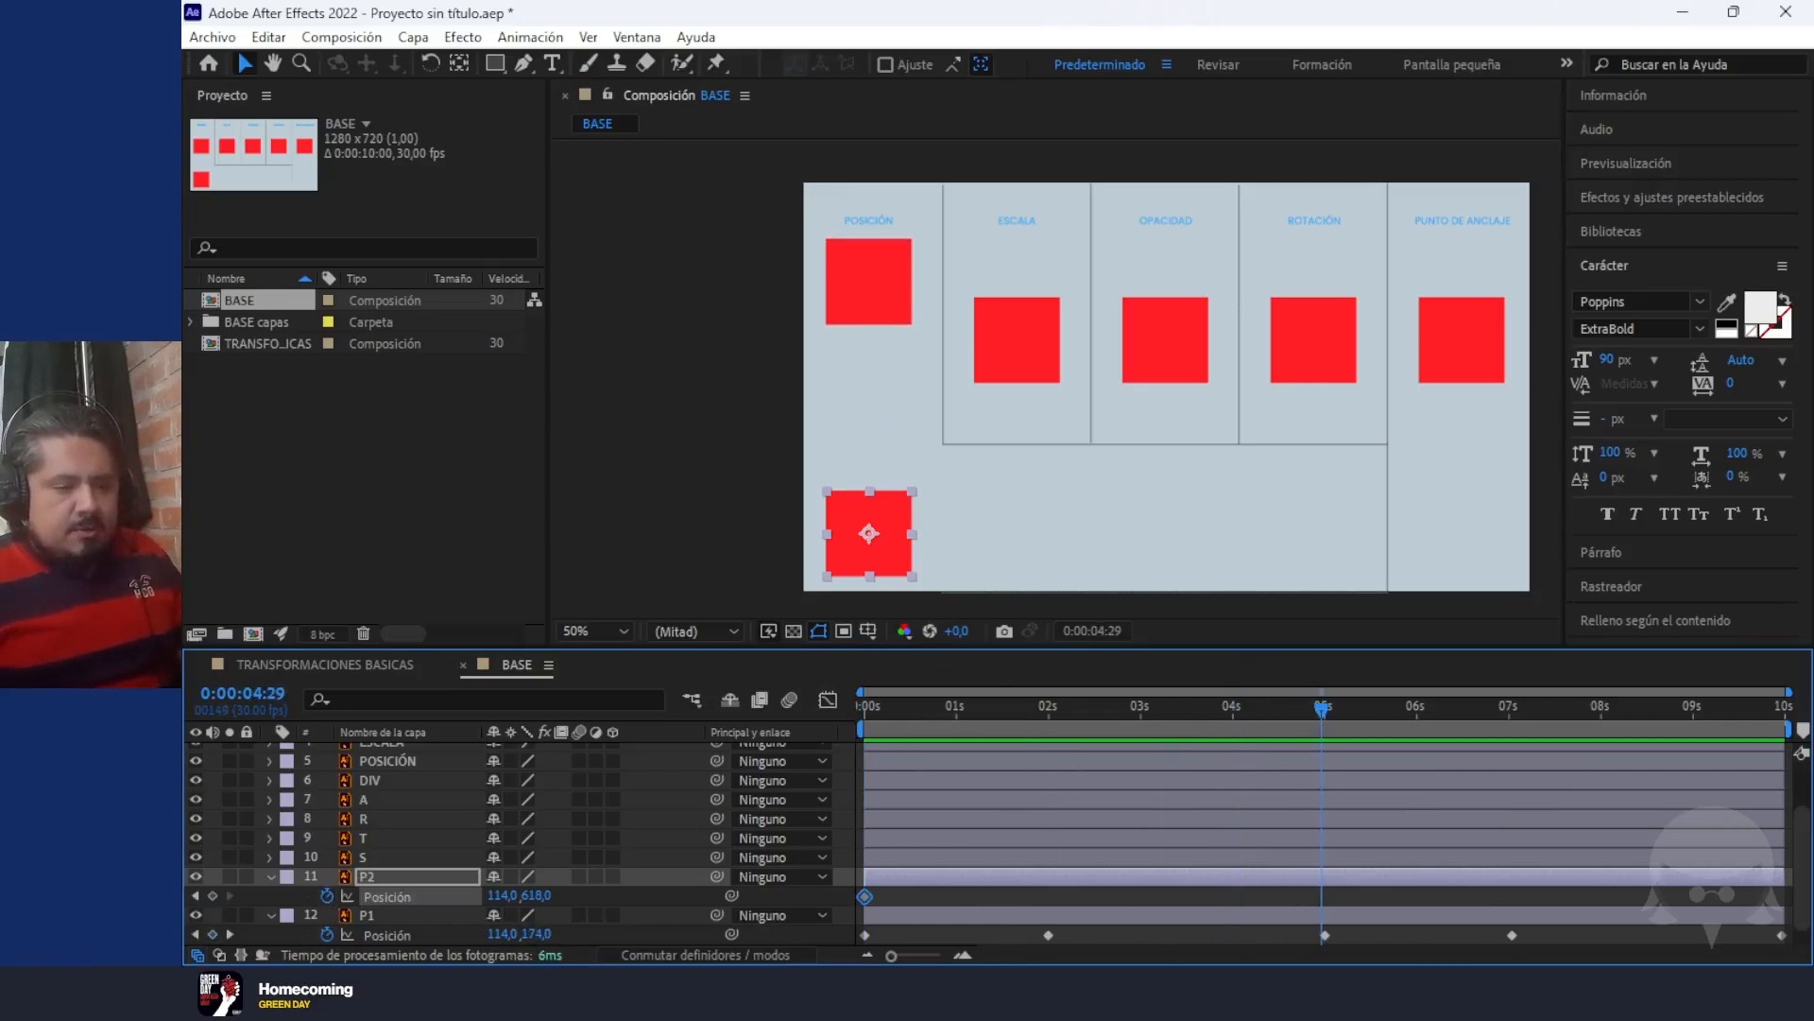
drag(502, 897, 1483, 962)
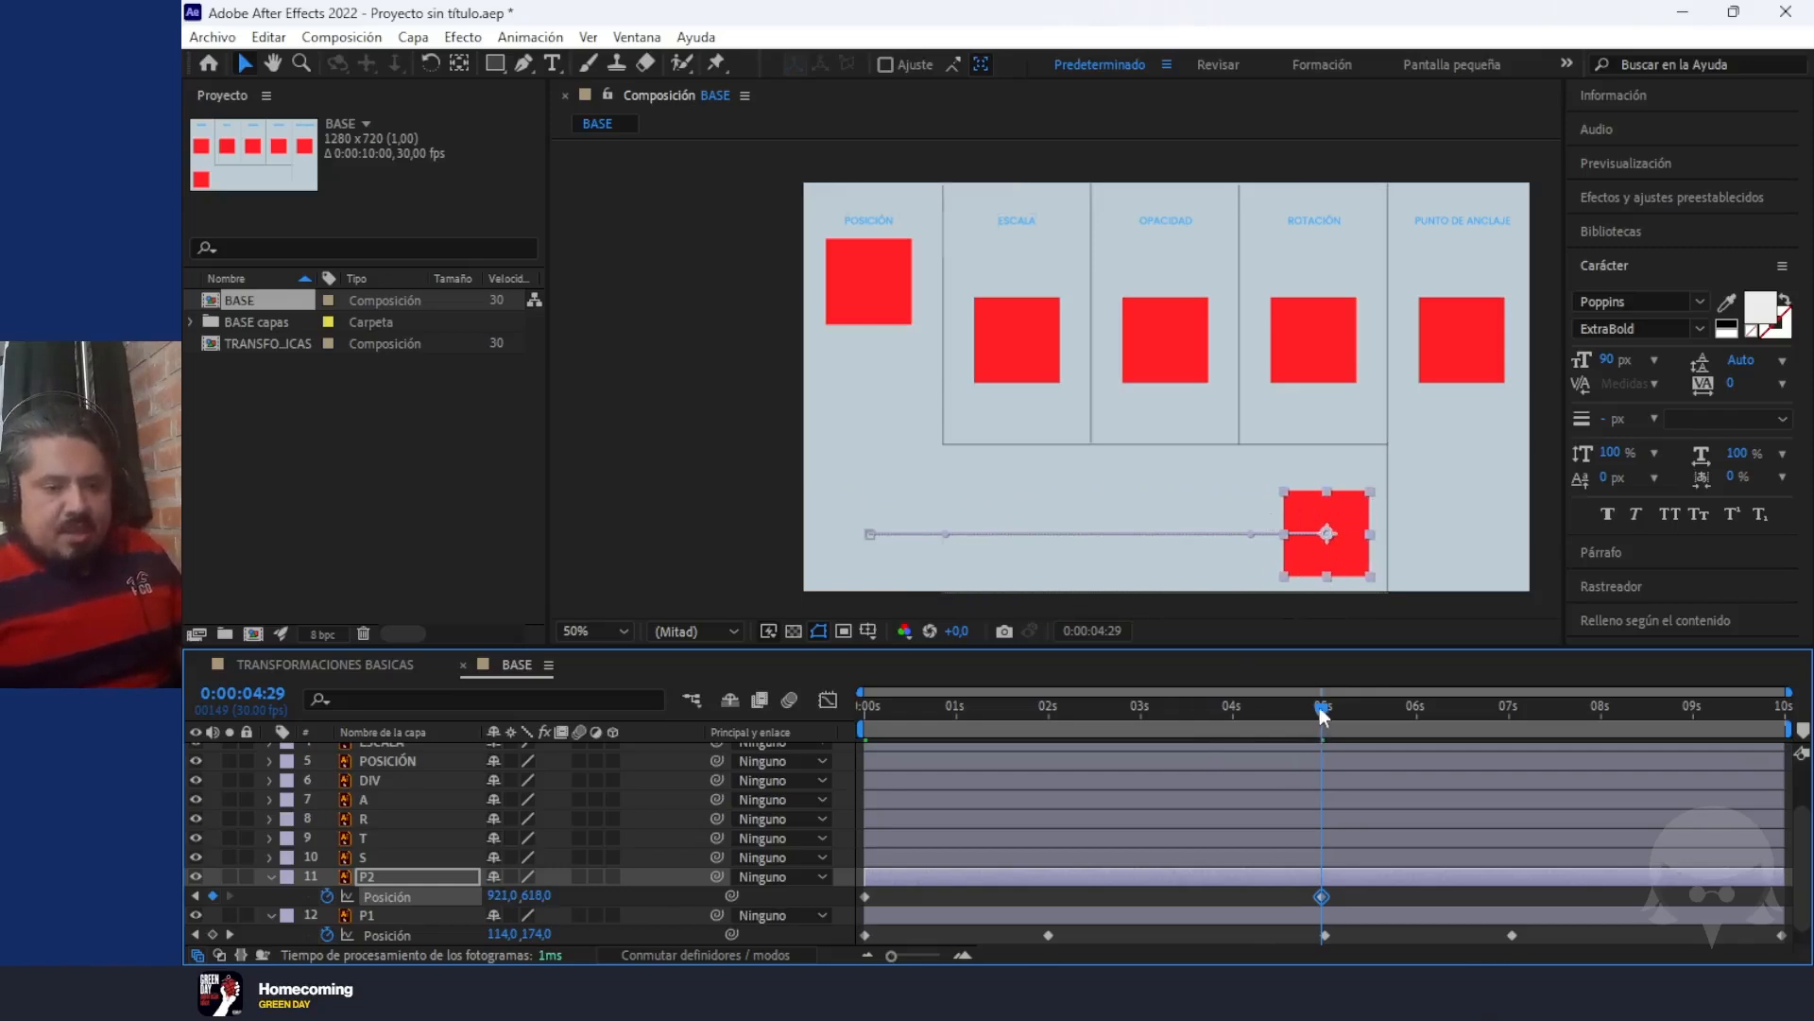
Preview the P2 square's horizontal movement from the first frame
drag(1319, 709, 739, 714)
key(space)
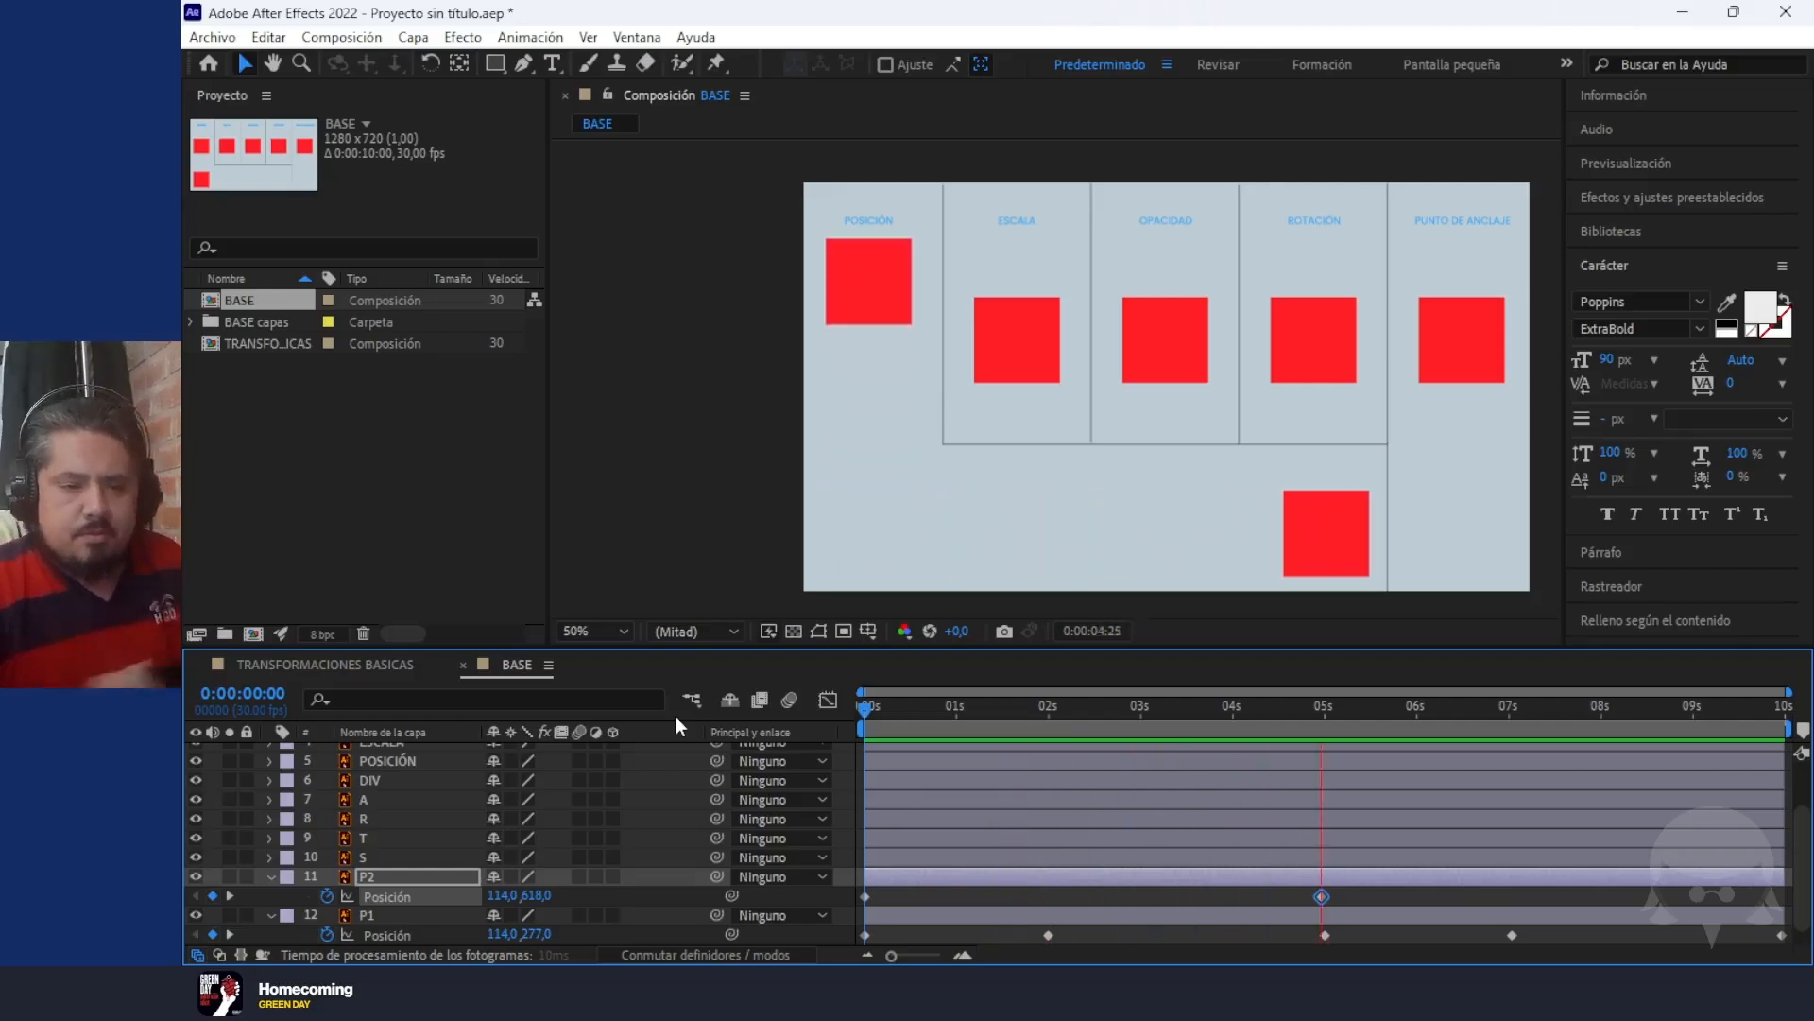
key(space)
Add a P2 Position keyframe at 7 seconds that brings the square back to 115, 618, and preview the animation
drag(1380, 713, 1507, 748)
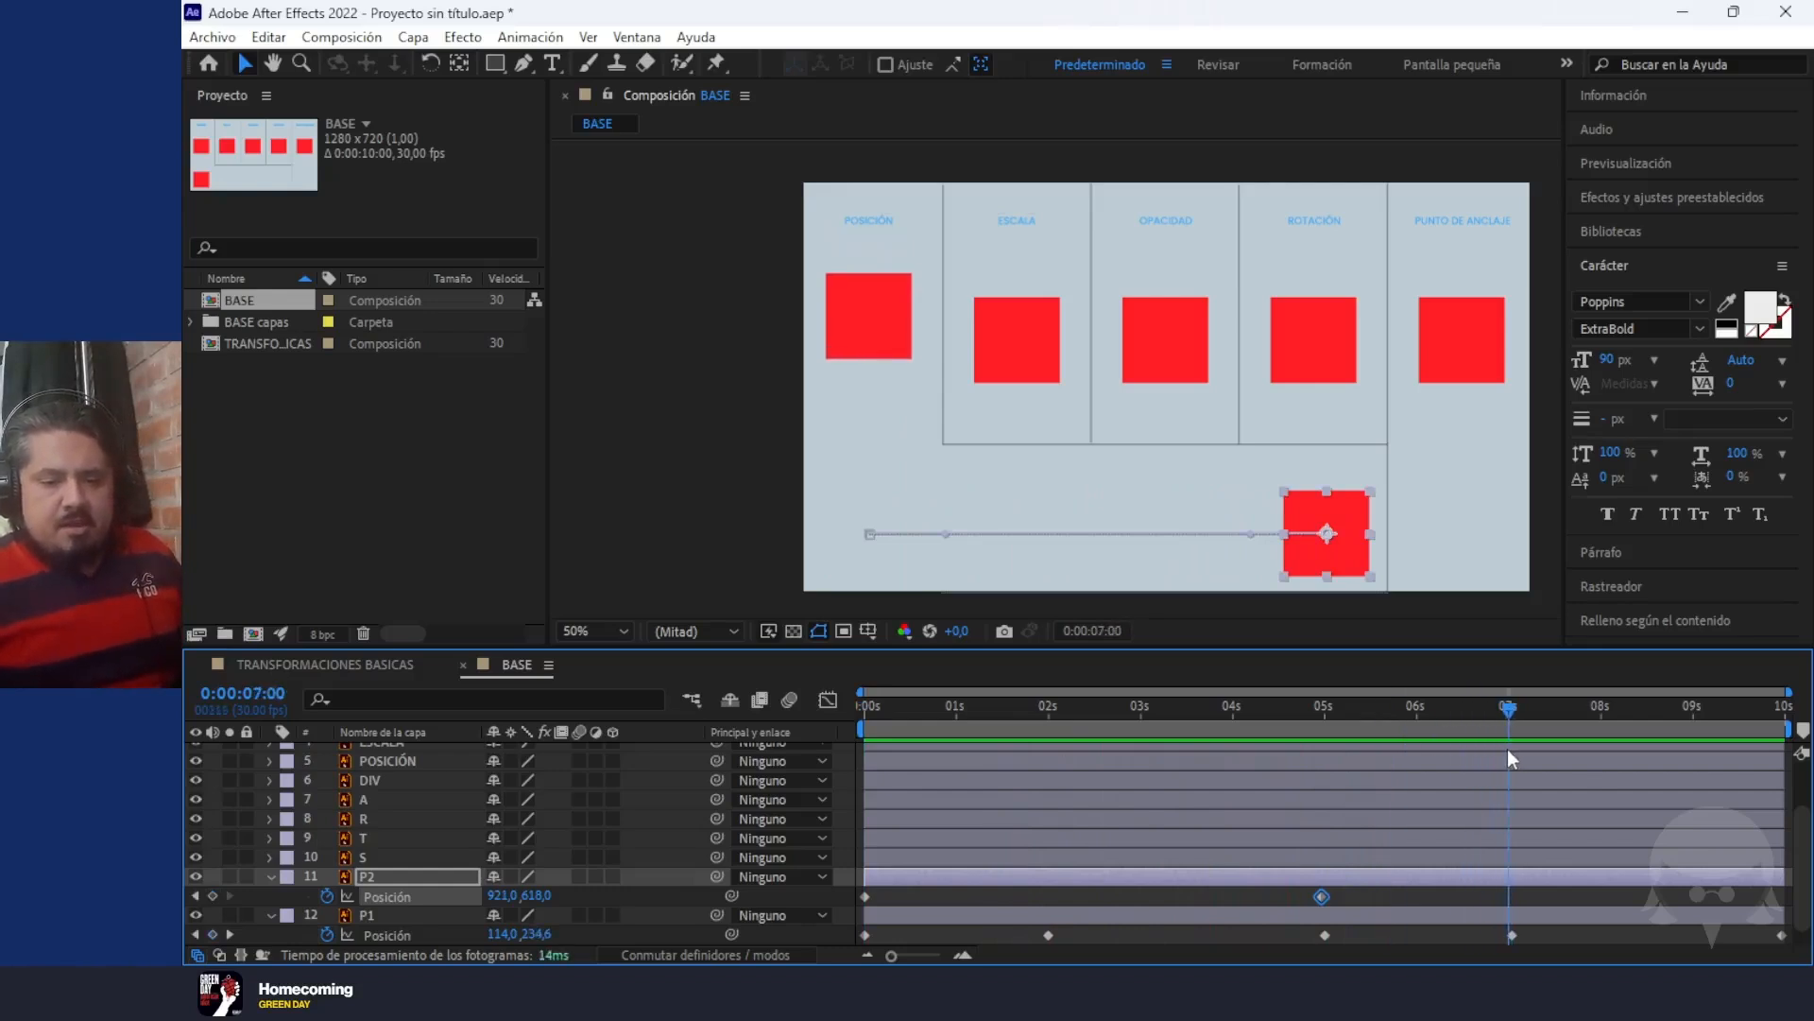
drag(1347, 510, 889, 508)
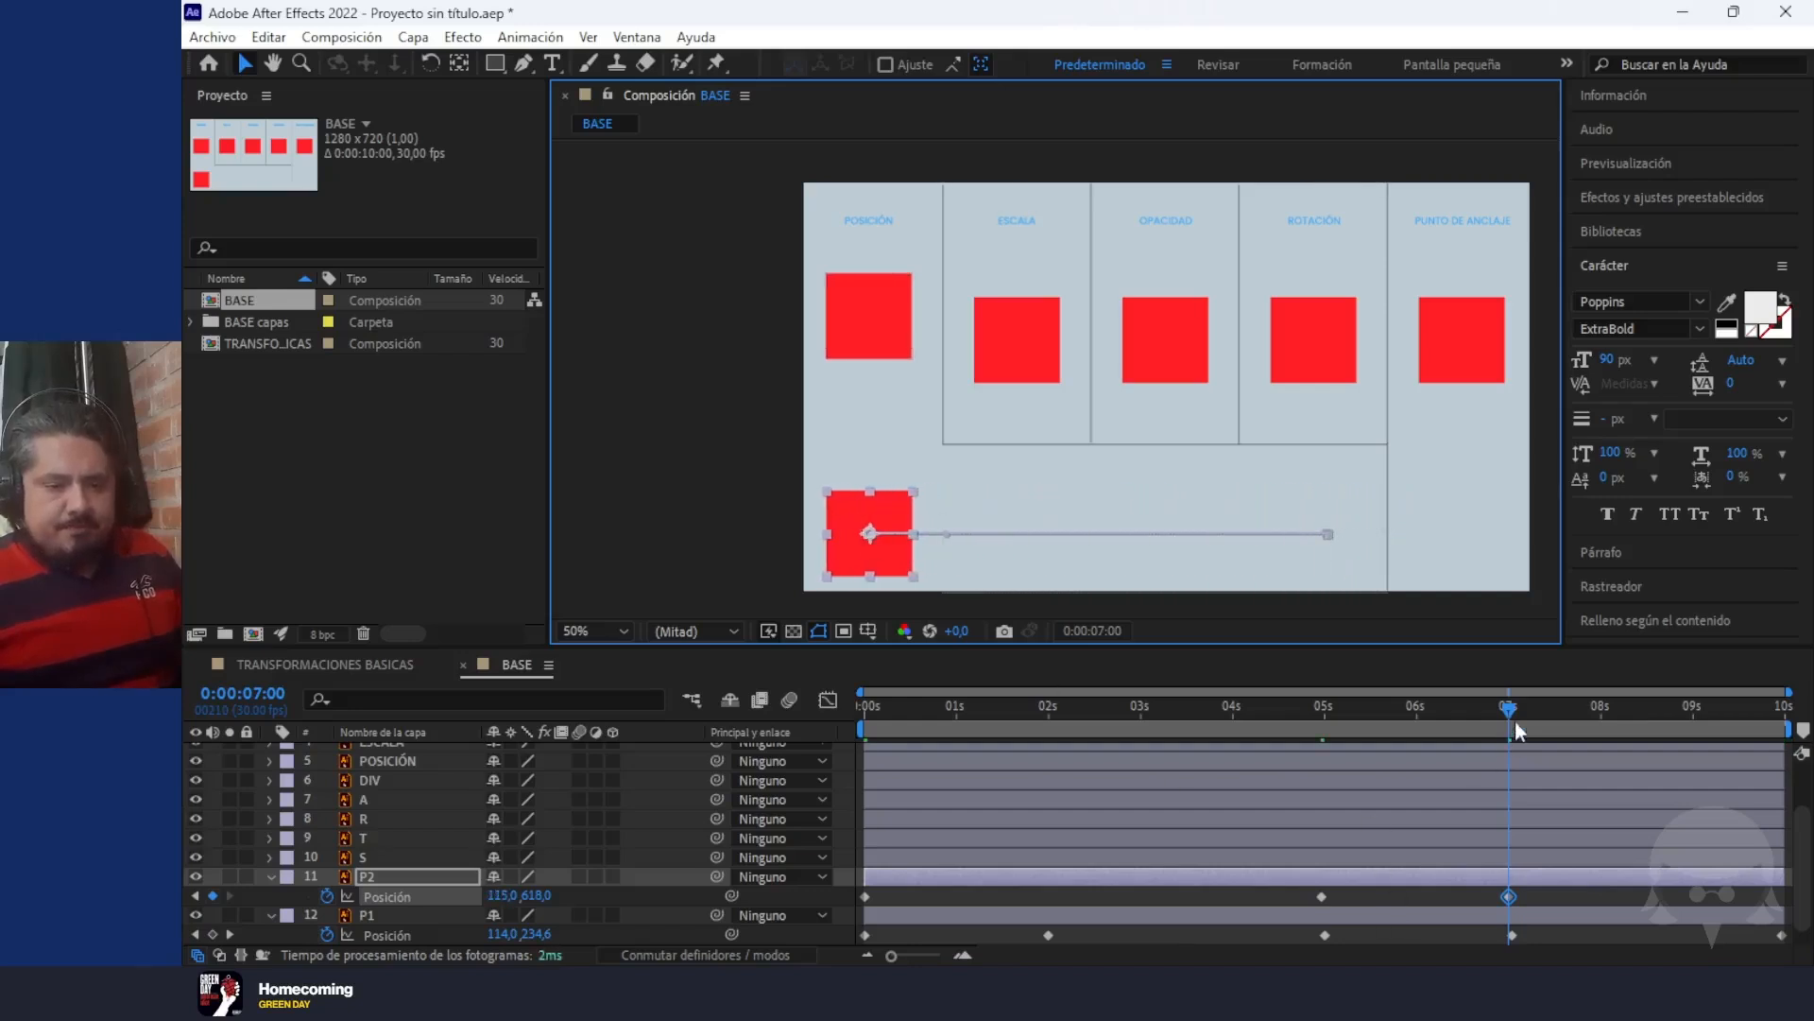
key(space)
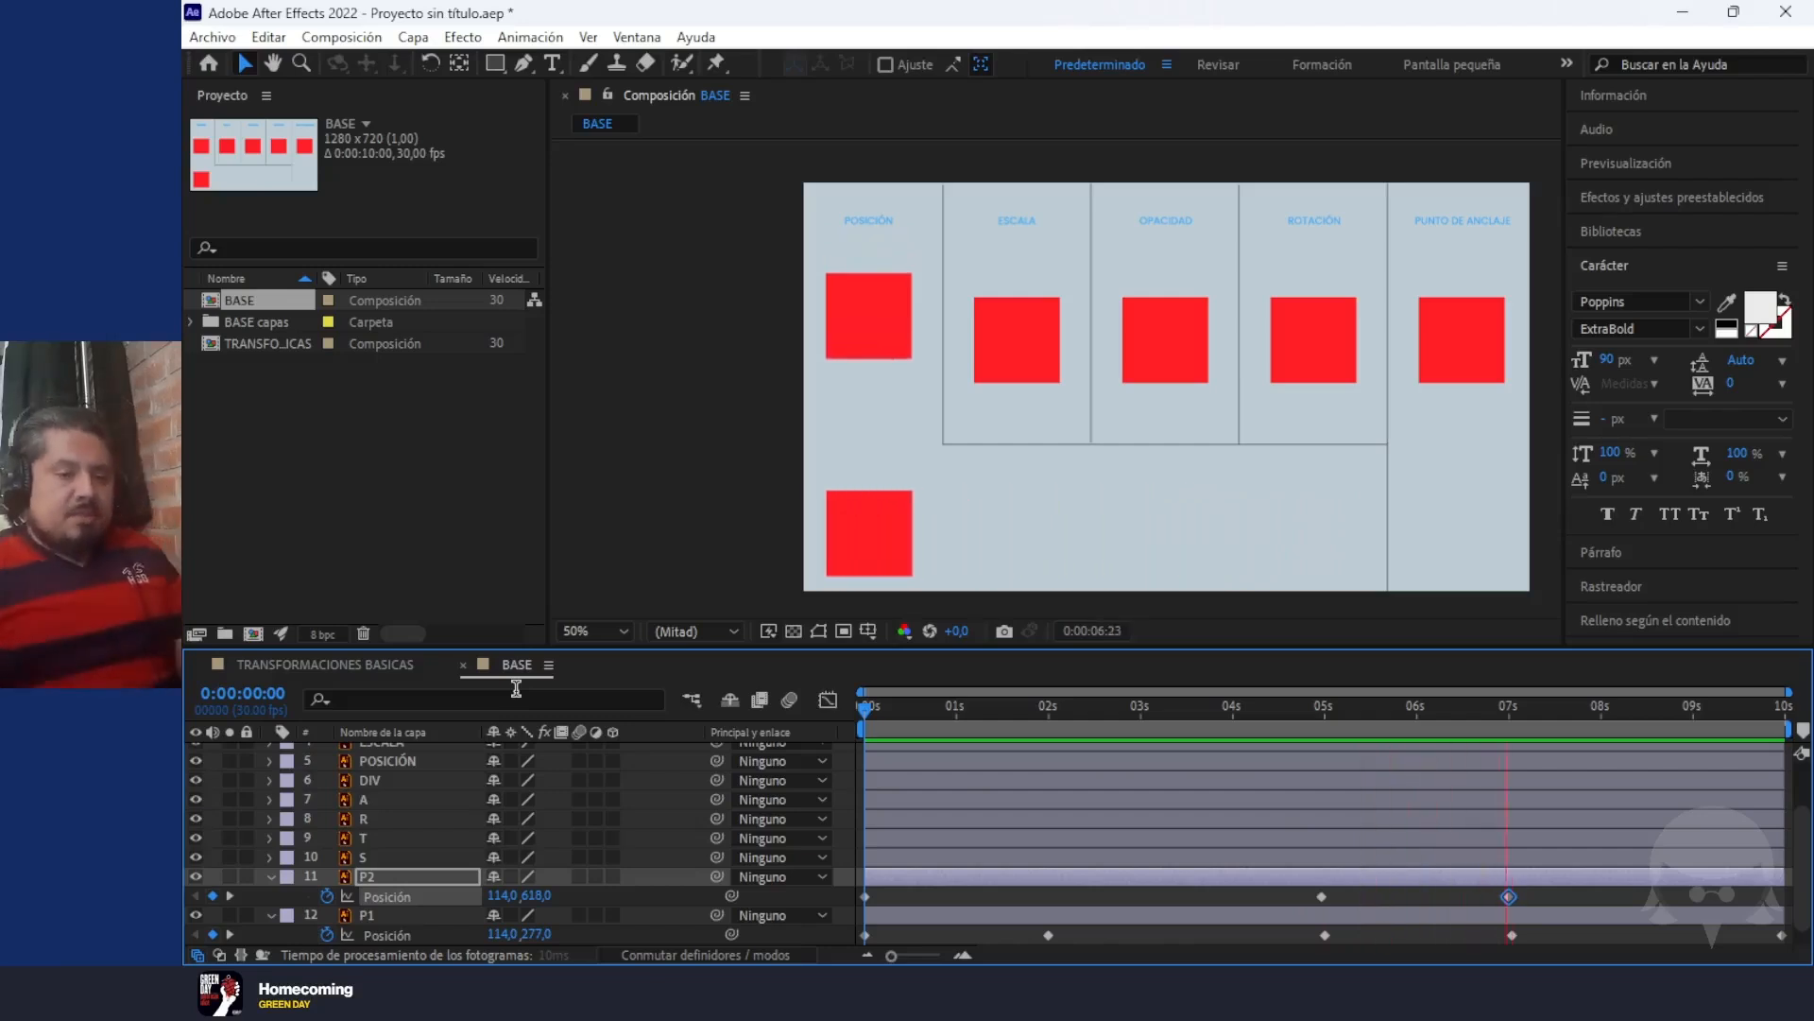
Add a Position keyframe to layer P2 at 0:00:07:29 with X at 948, moving the square beneath the ROTACIÓN column
key(space)
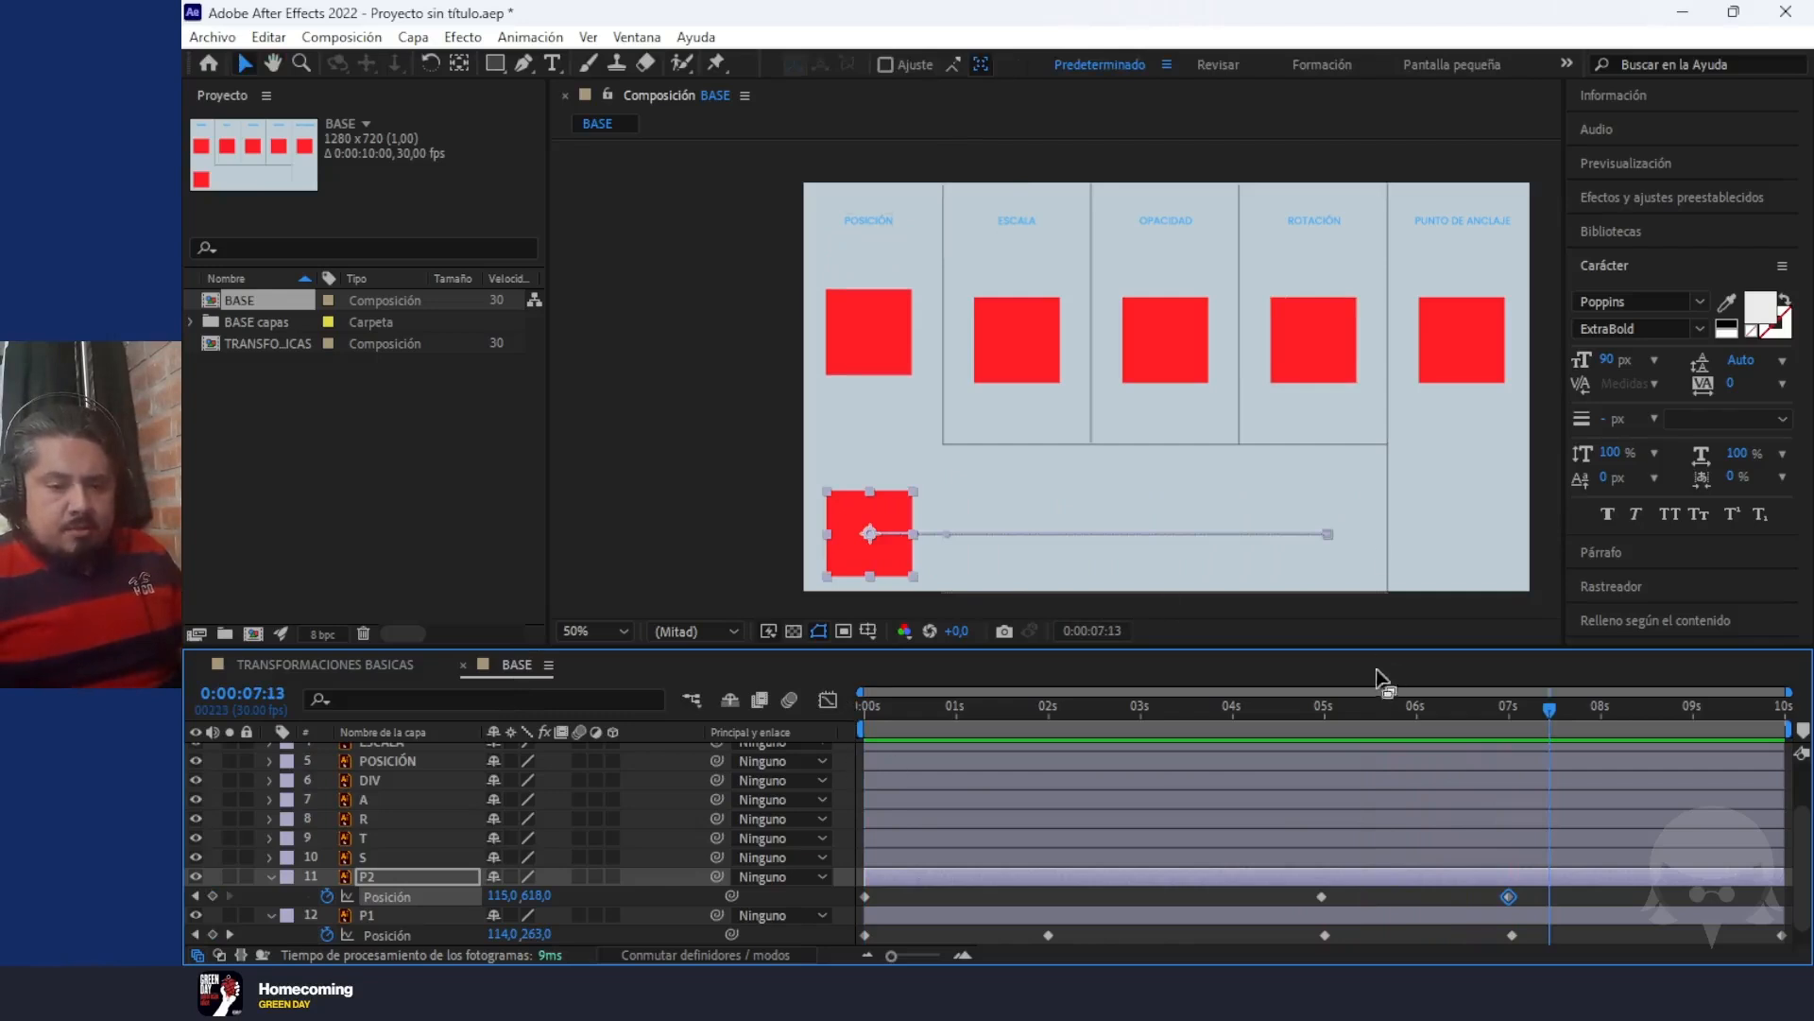
drag(1541, 701, 1236, 858)
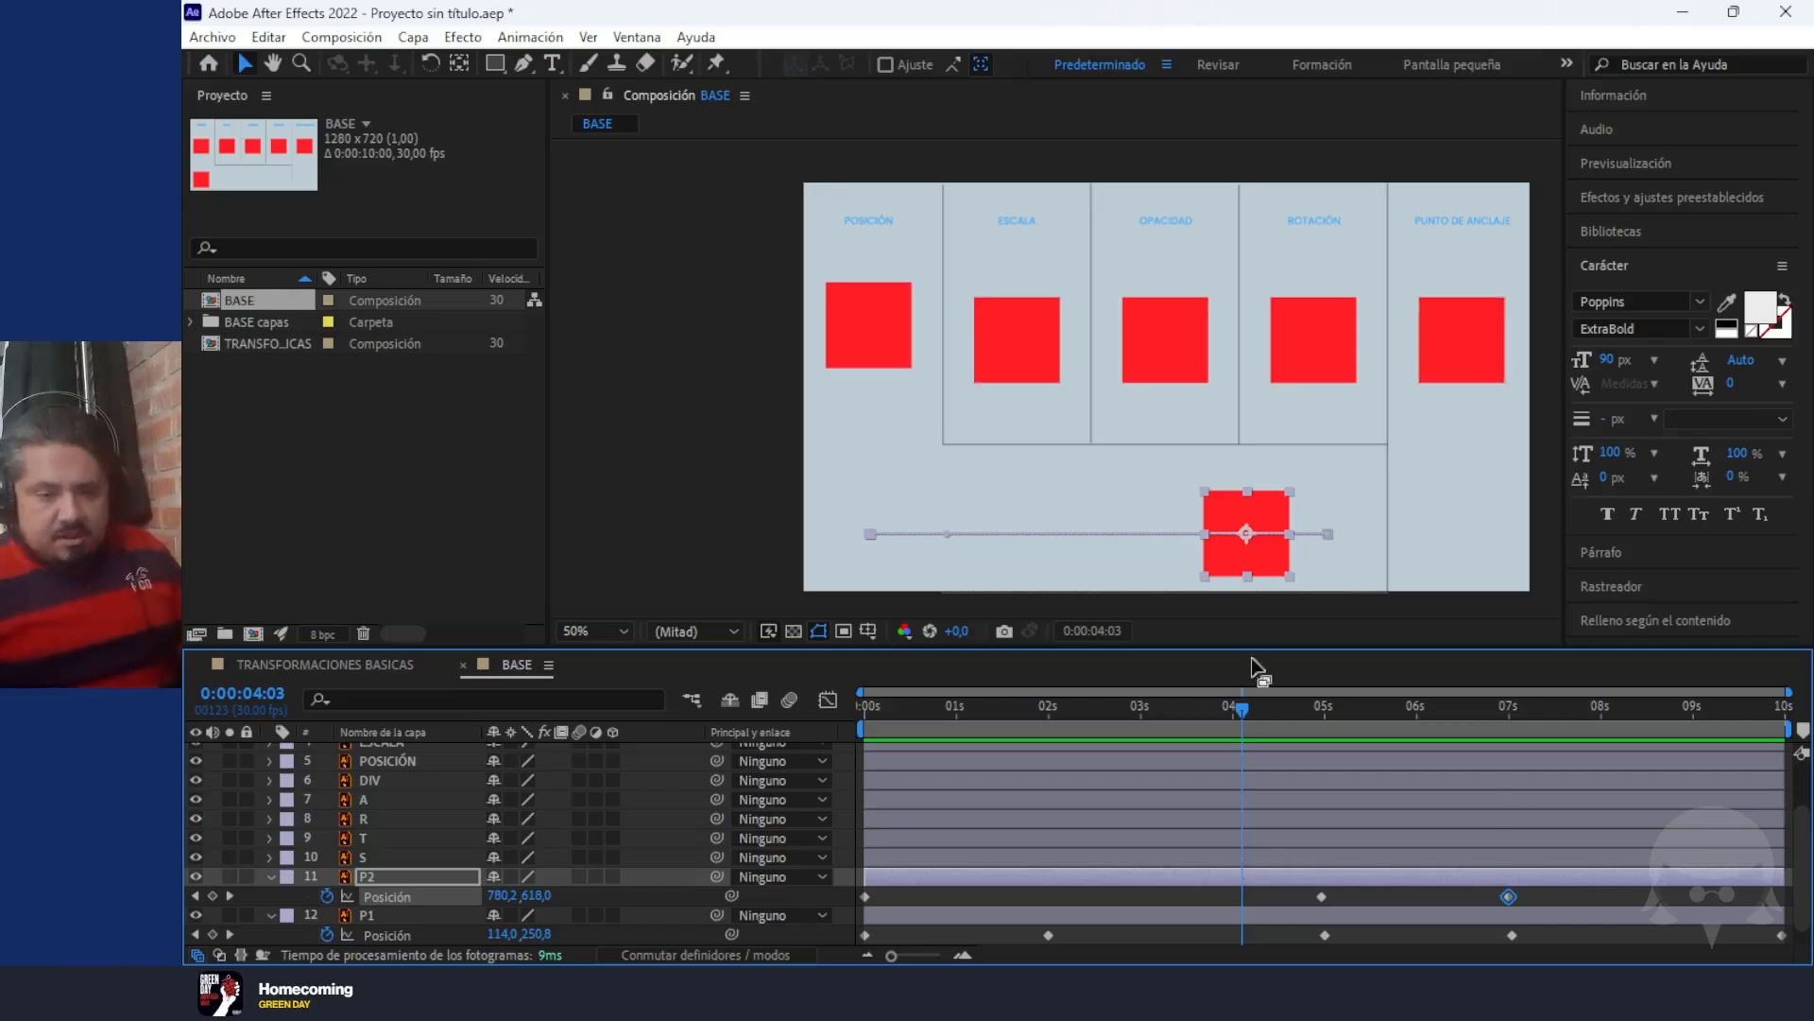
click(1239, 707)
drag(1349, 720, 1597, 760)
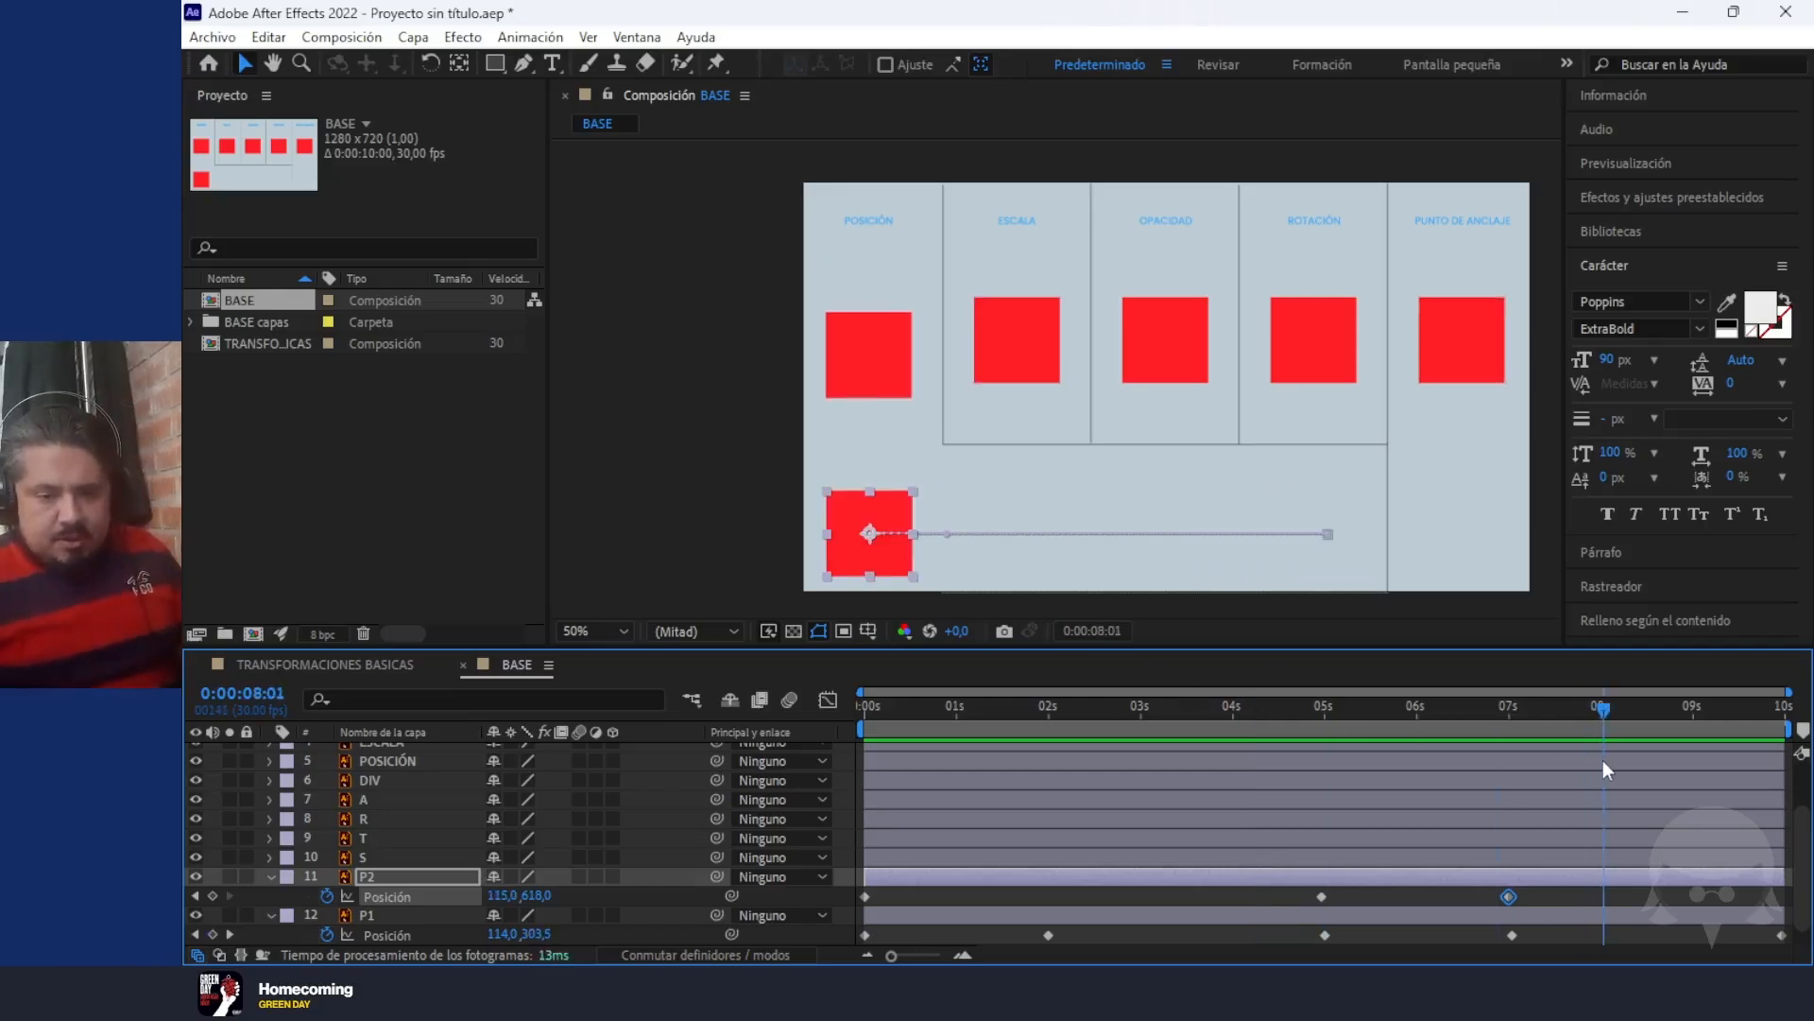
key(Page_Up)
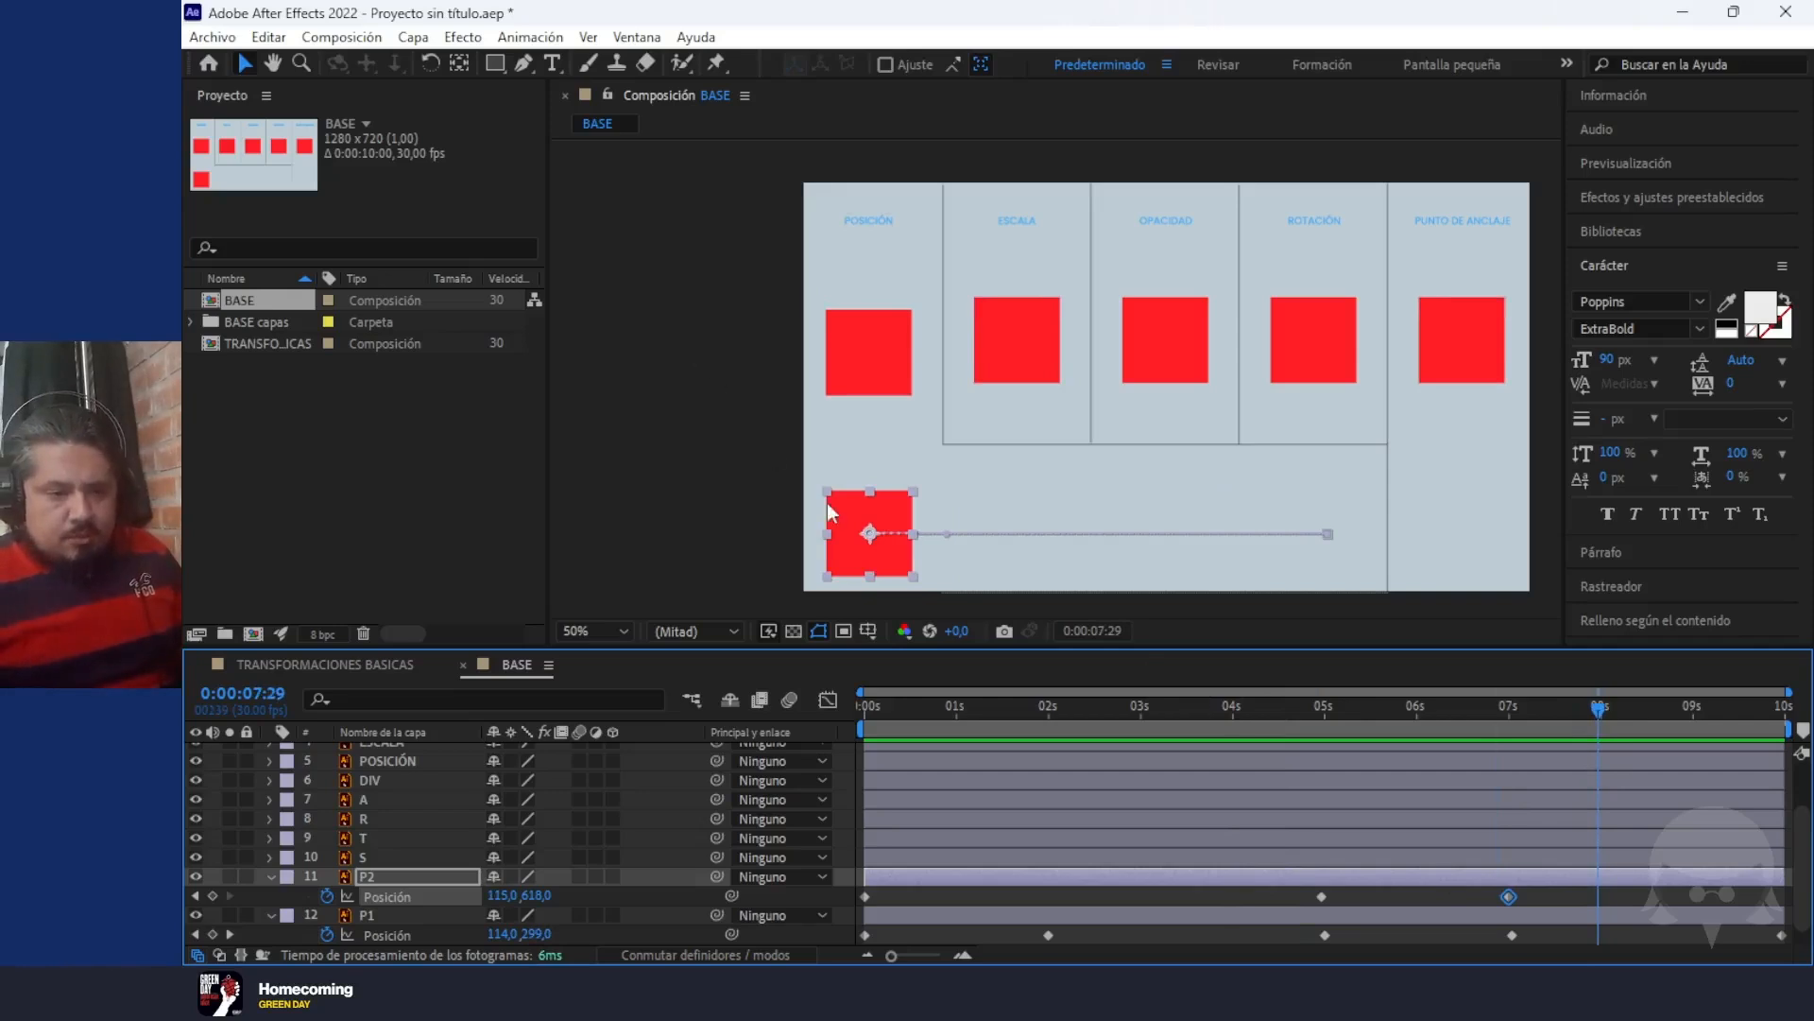
drag(509, 896, 1423, 849)
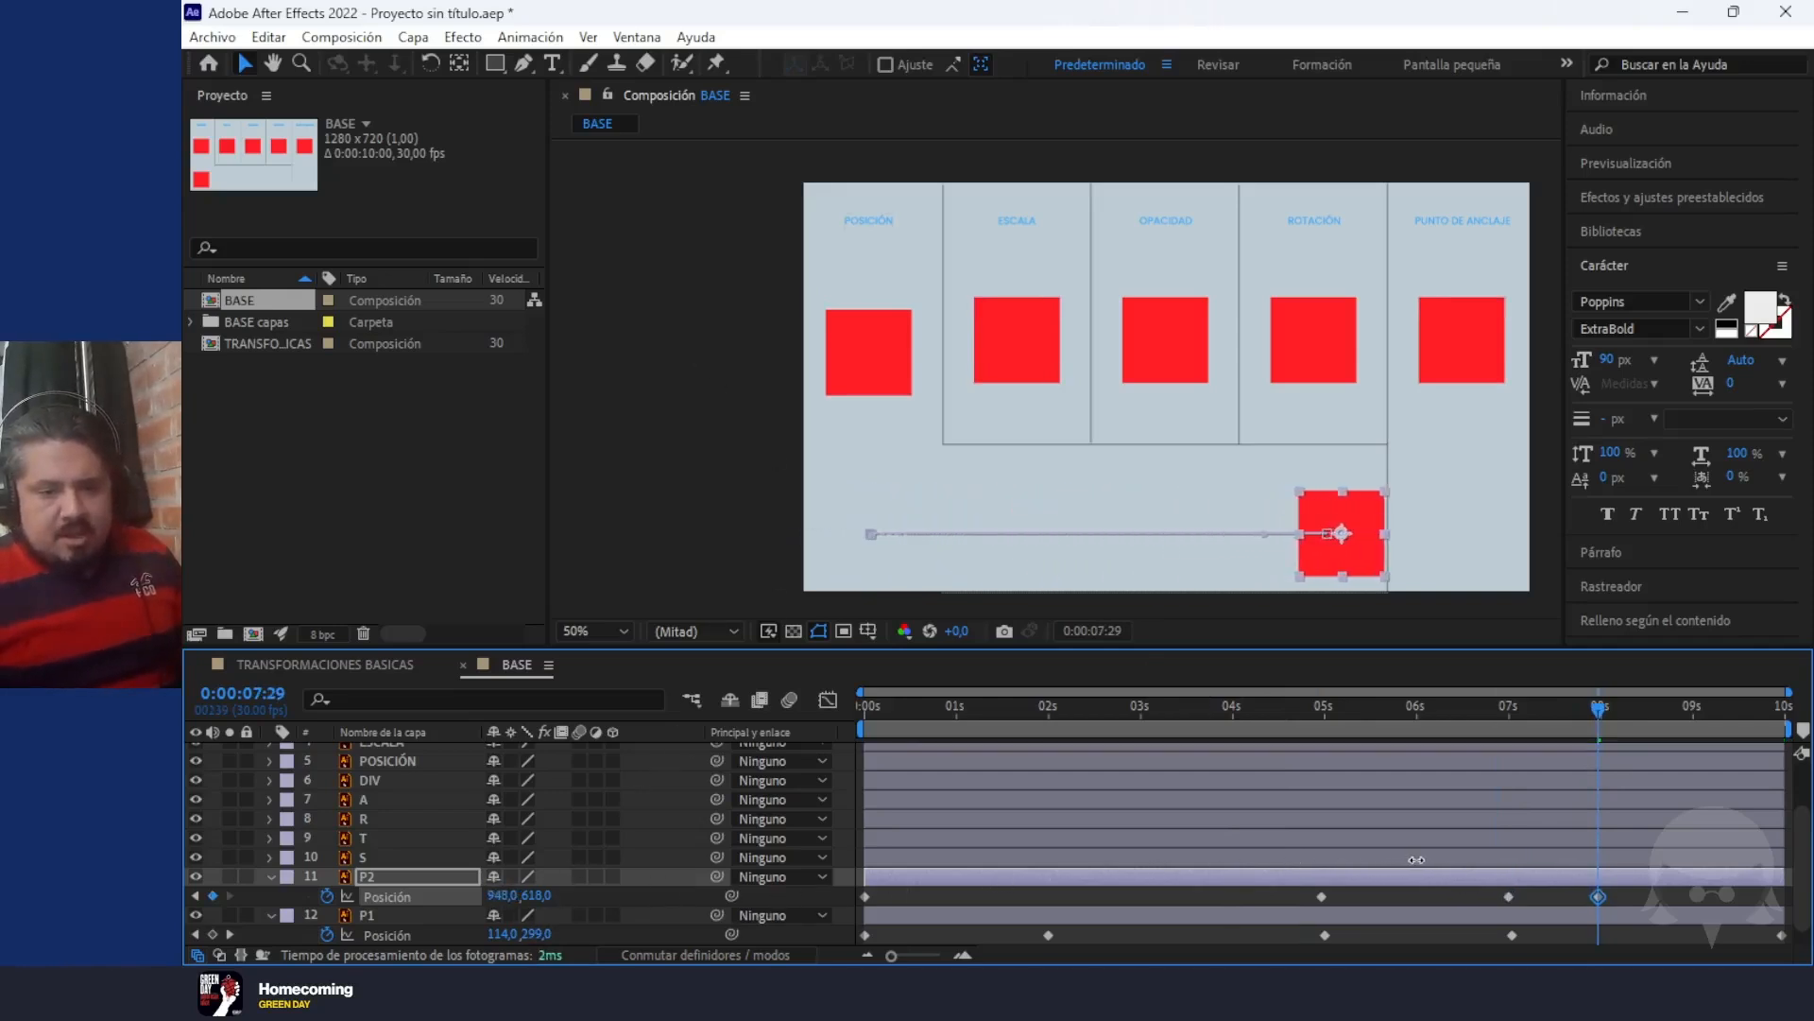
Preview the P2 square's movement with the 0:00:07:29 Position keyframe
click(1465, 706)
key(space)
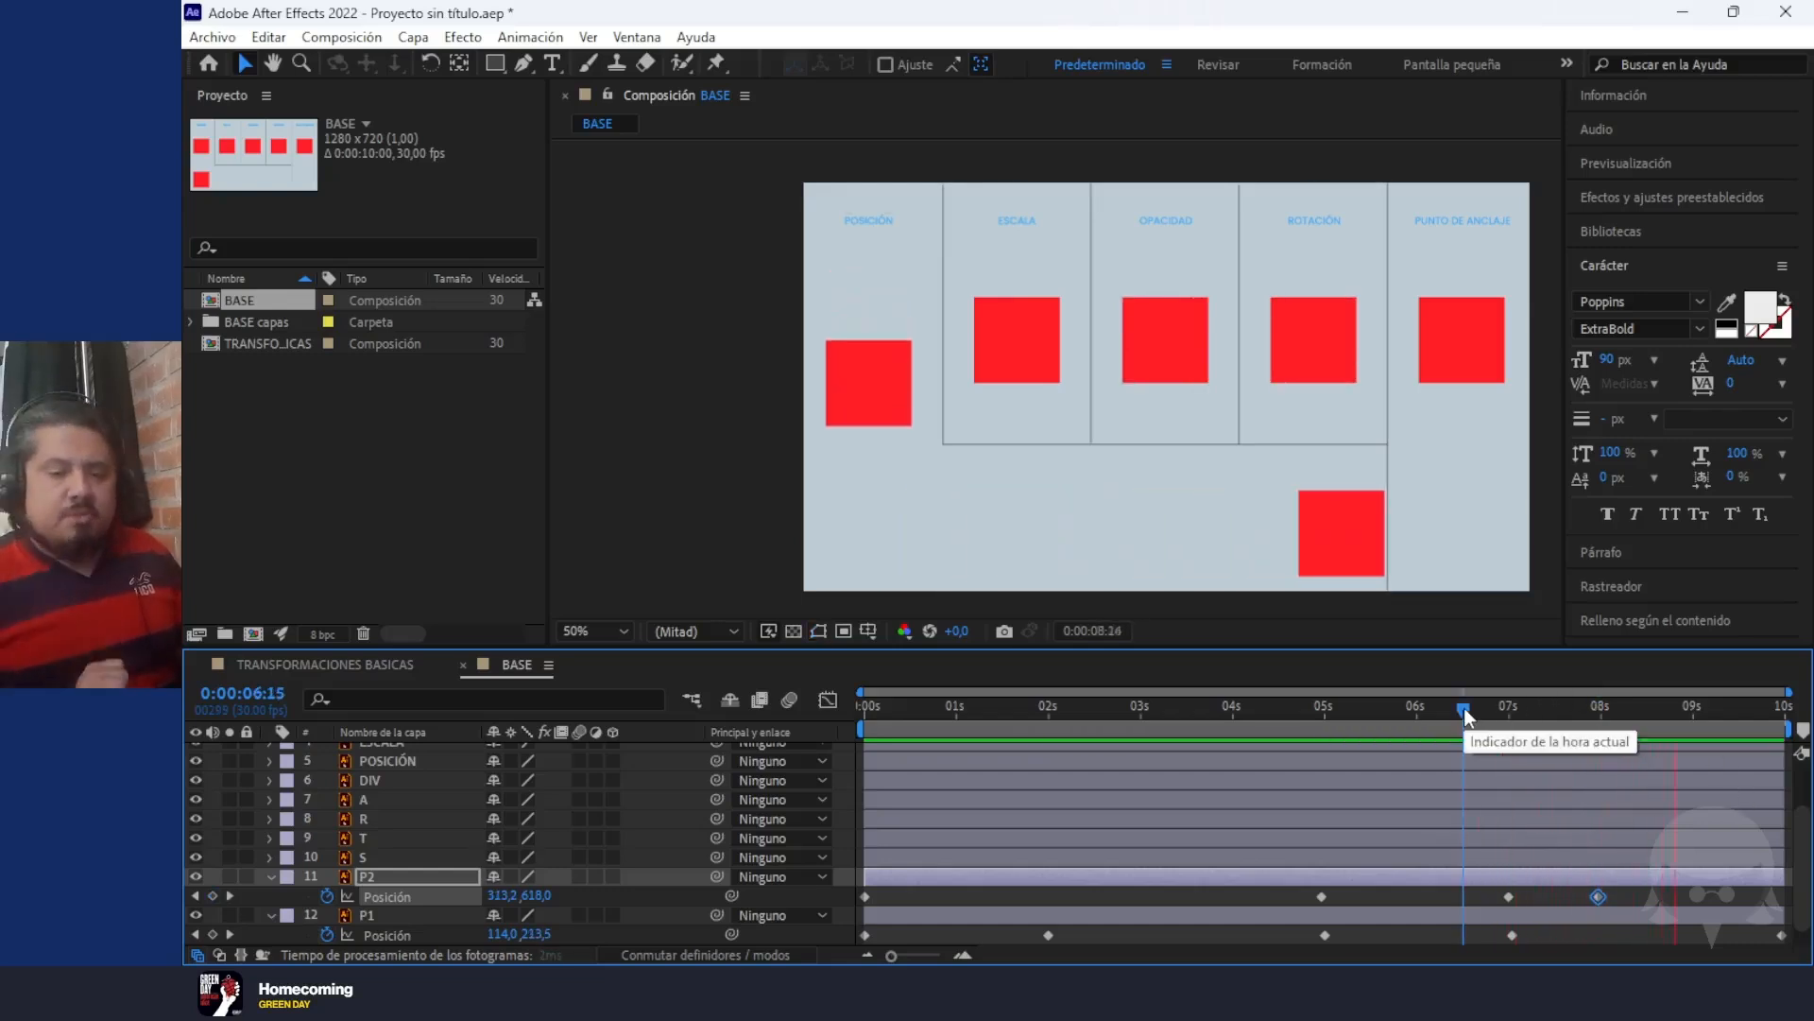
key(space)
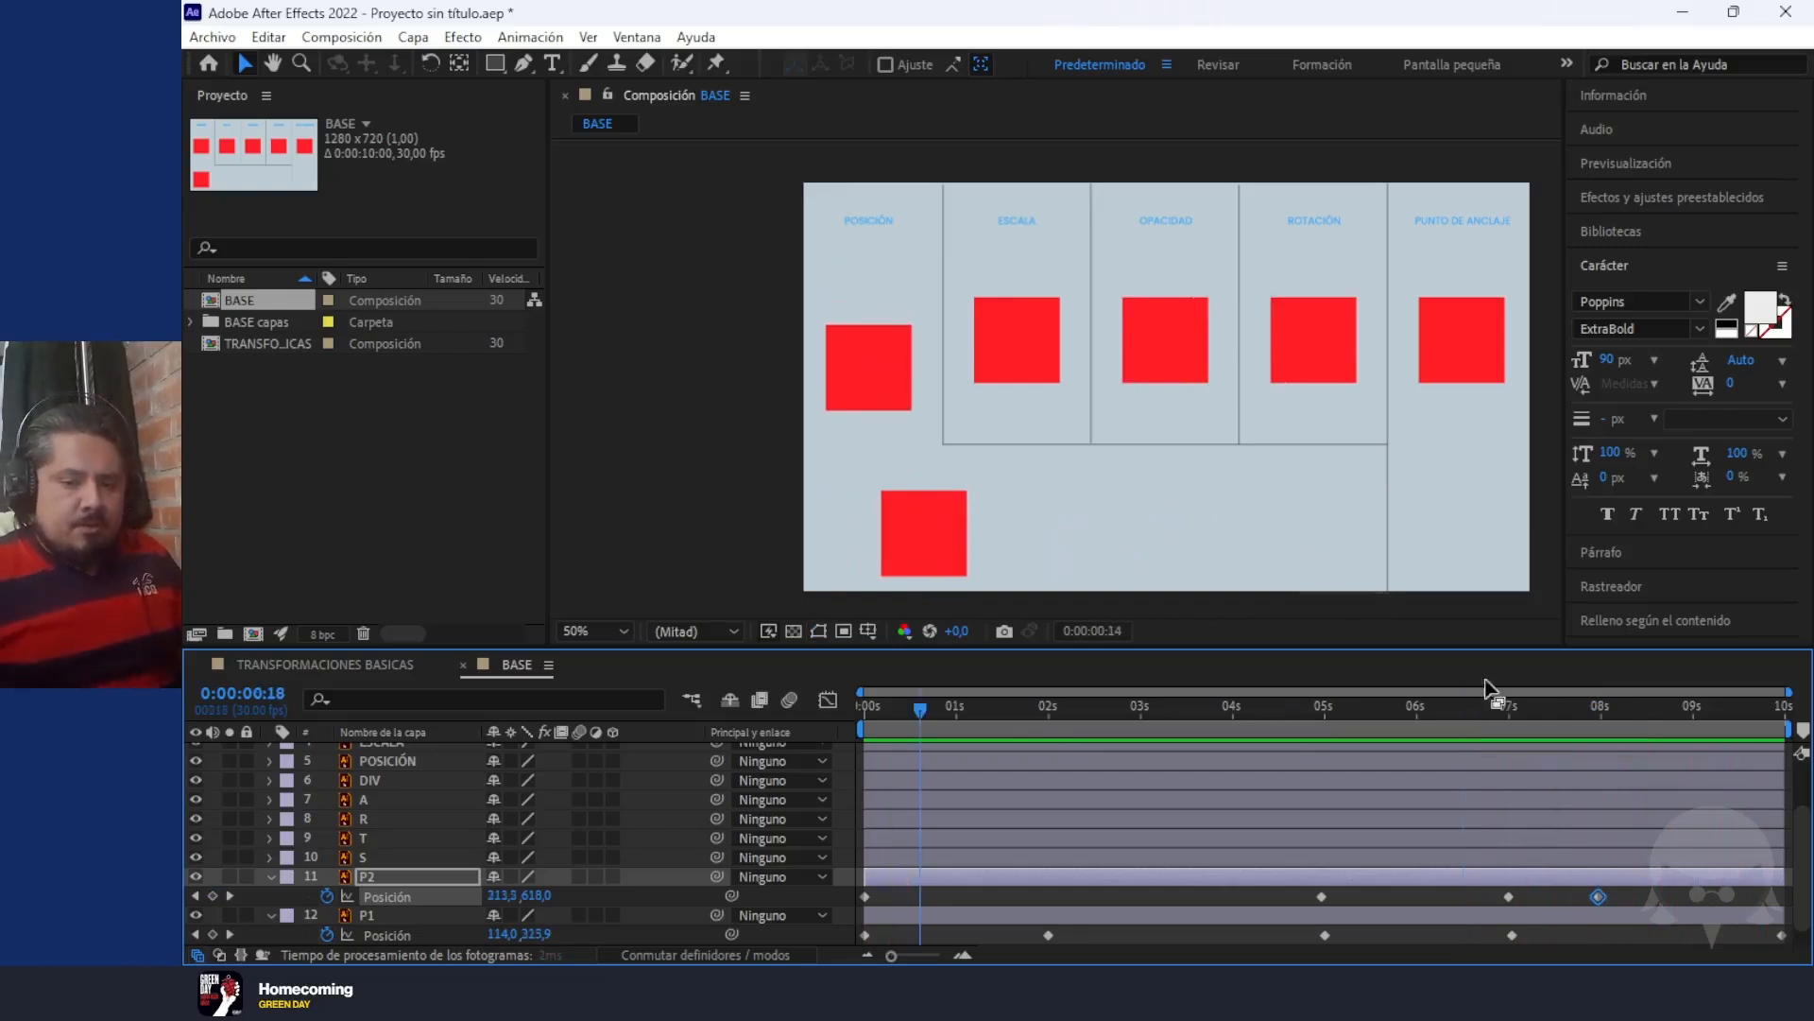
Add a P2 Position keyframe on the last frame, 0:00:09:29, returning the square to about 124, 618, and preview from the start
click(1791, 711)
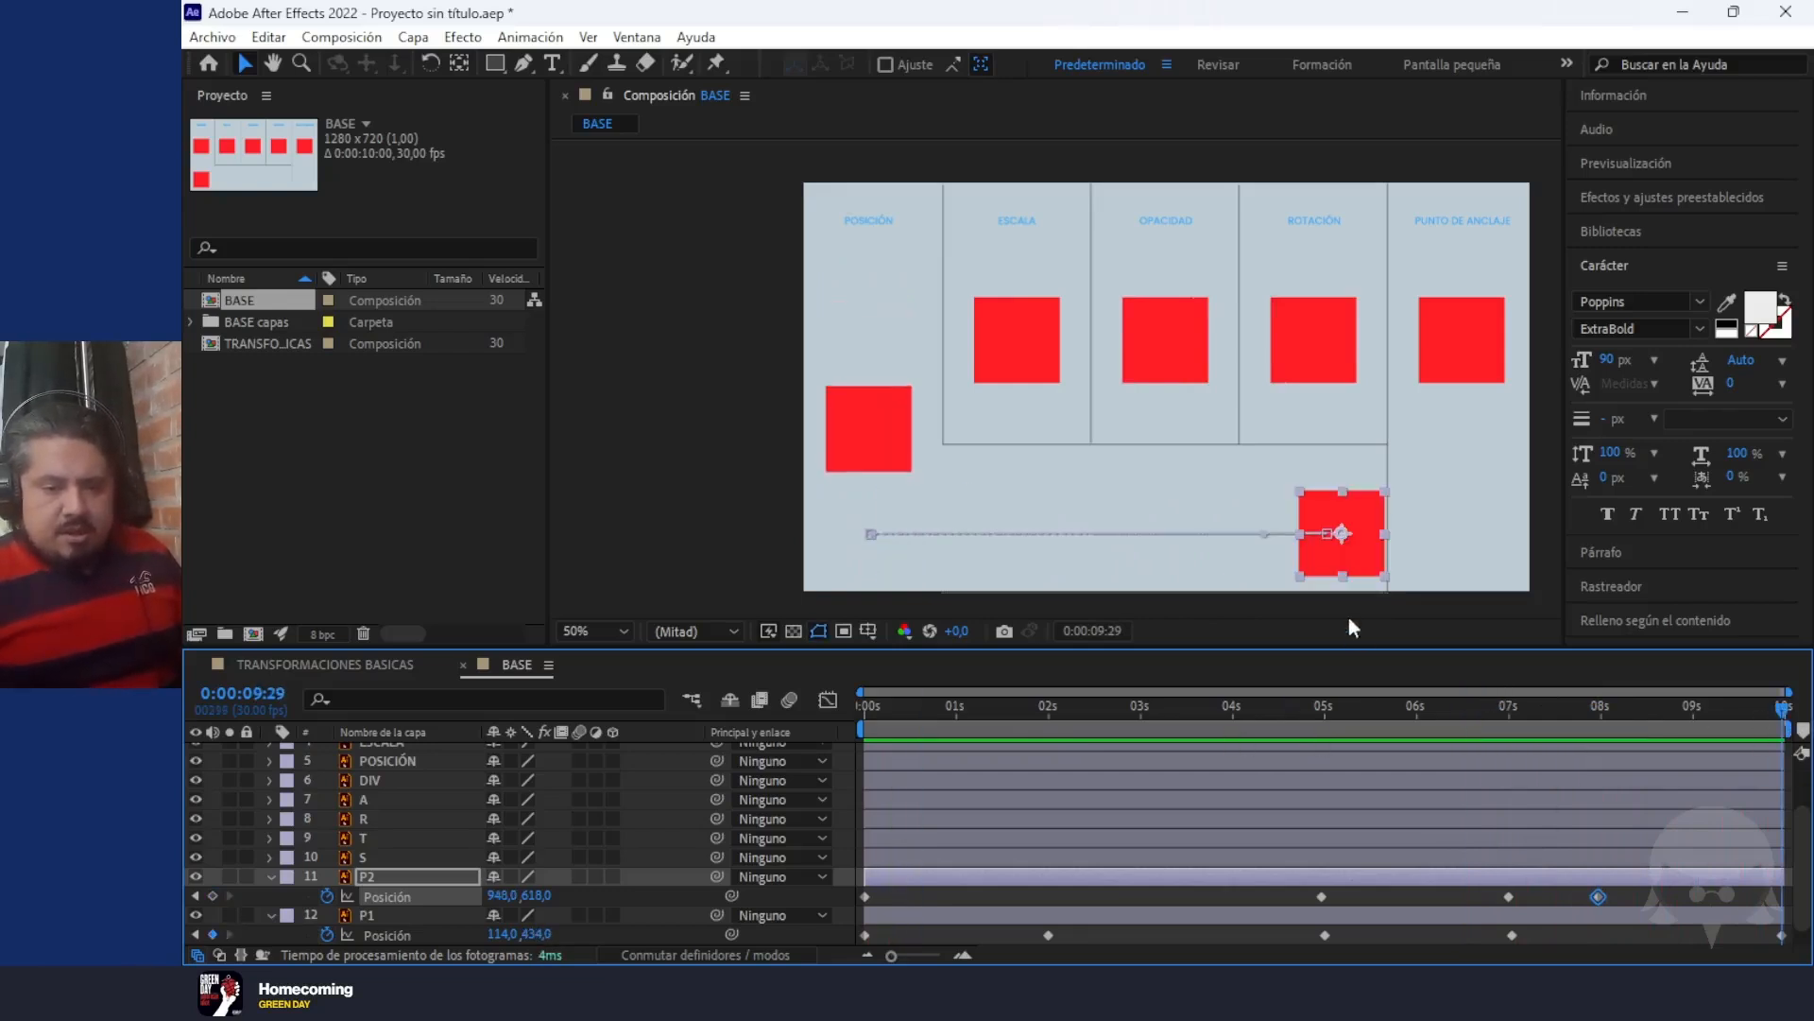
drag(1353, 516, 887, 519)
drag(1205, 706, 558, 670)
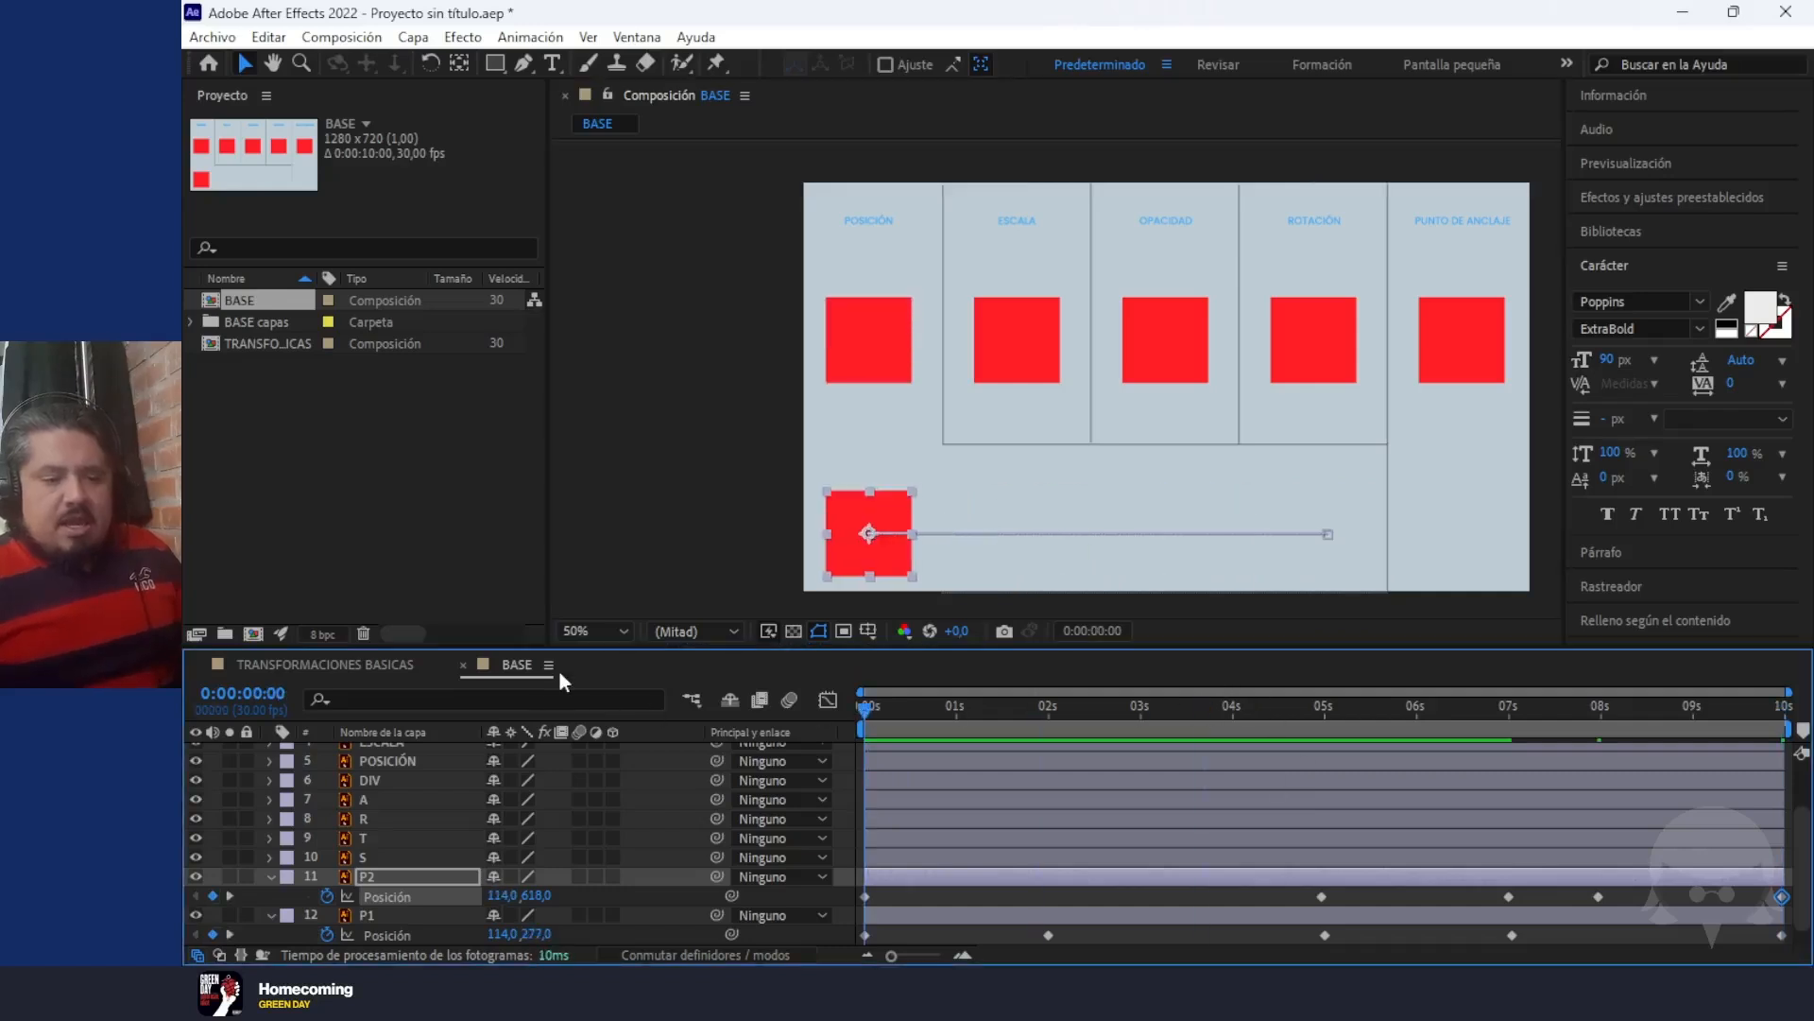
key(space)
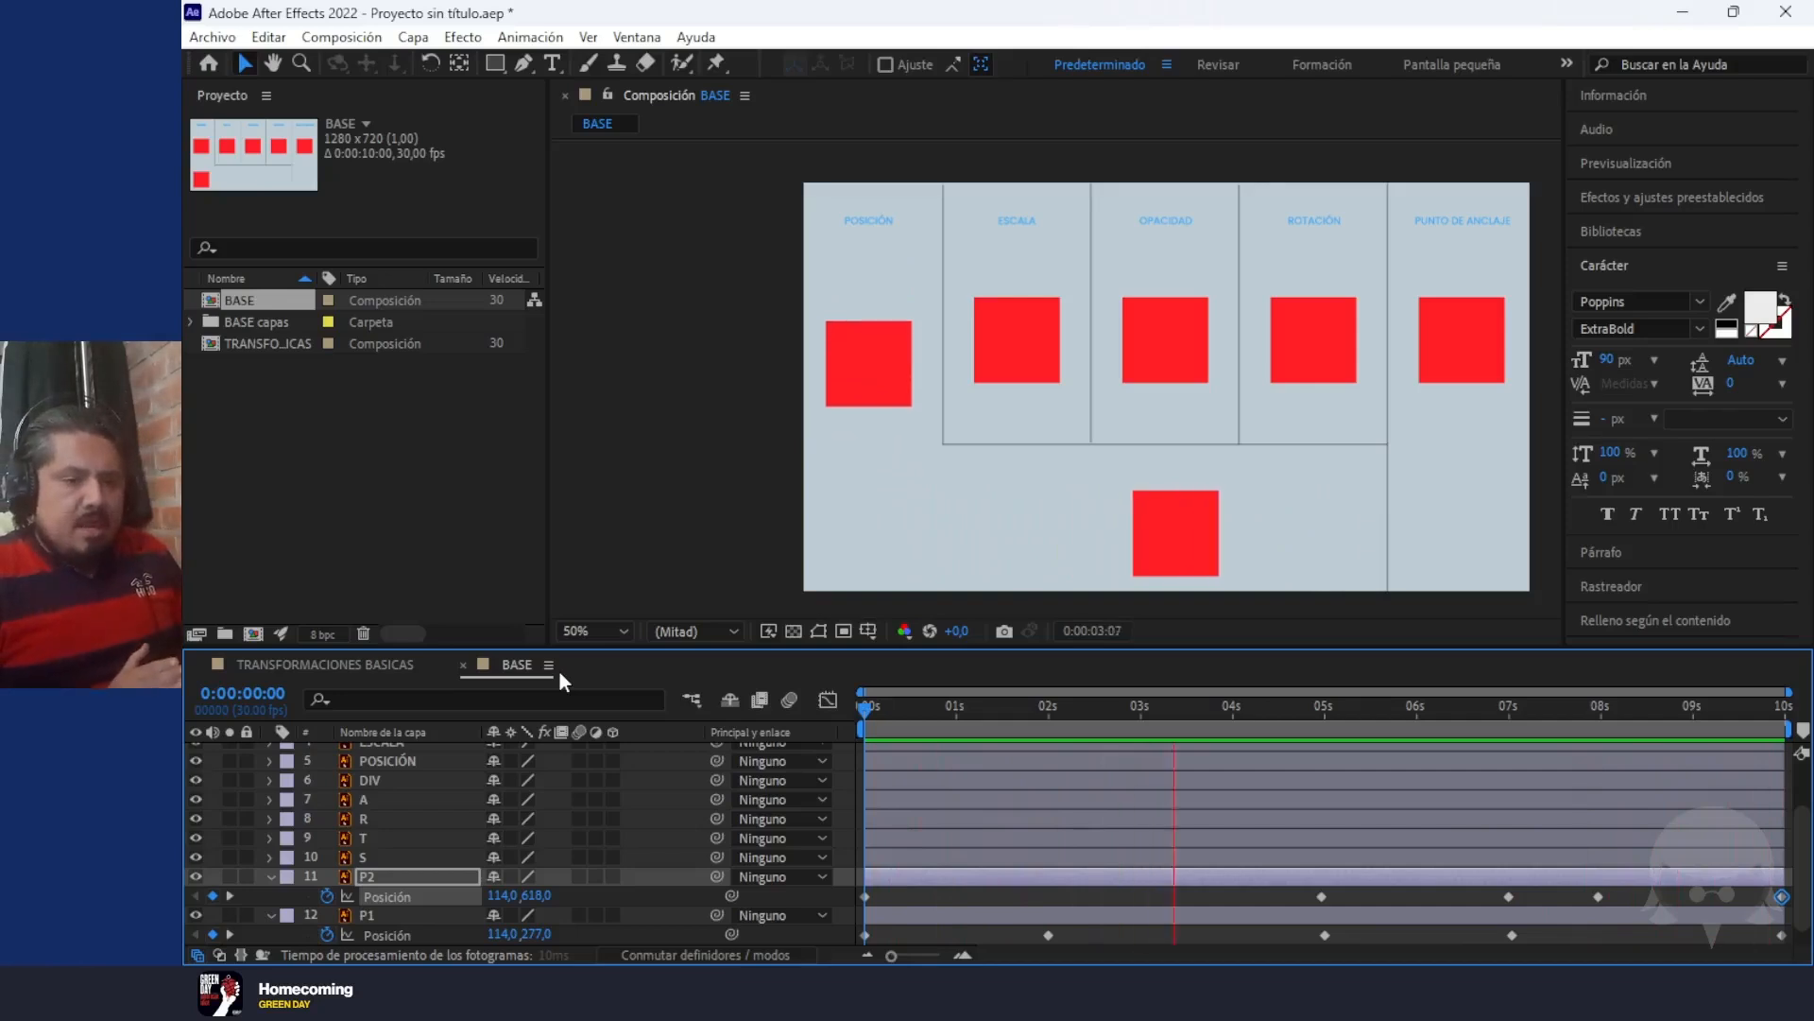
key(space)
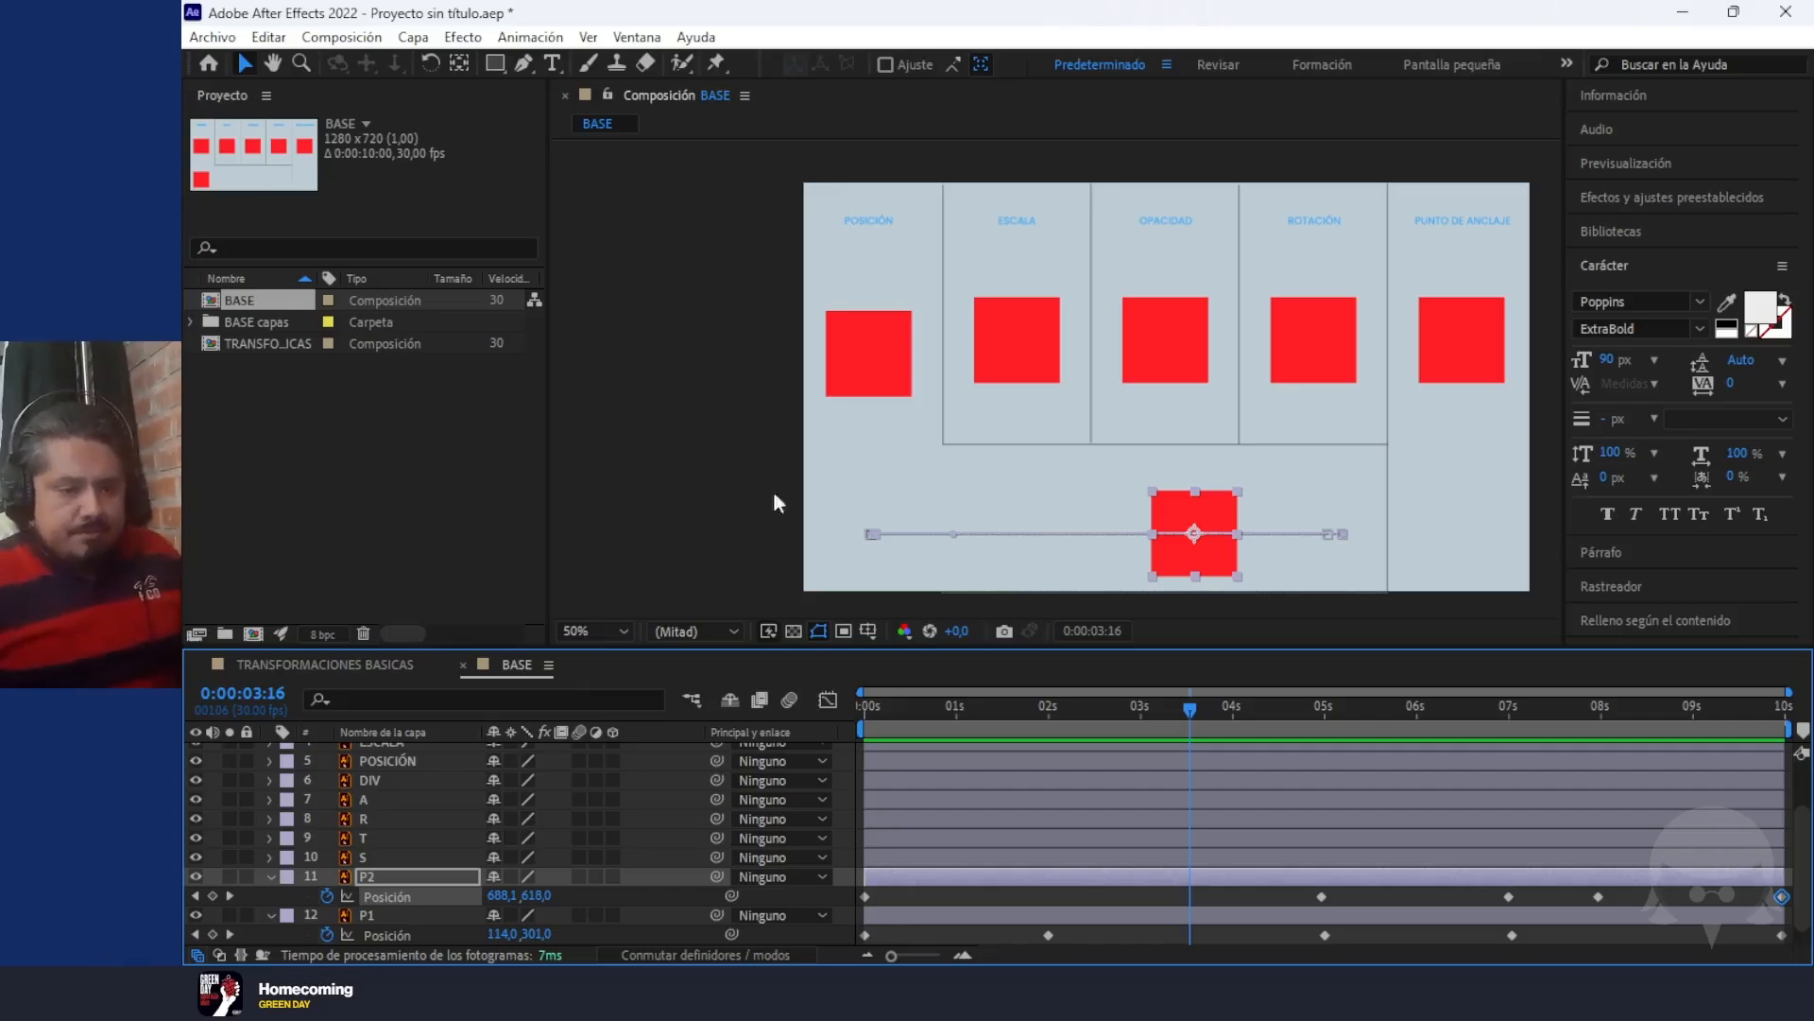
Start Position keyframing for the POSICIÓN title layer at 0 seconds
click(877, 225)
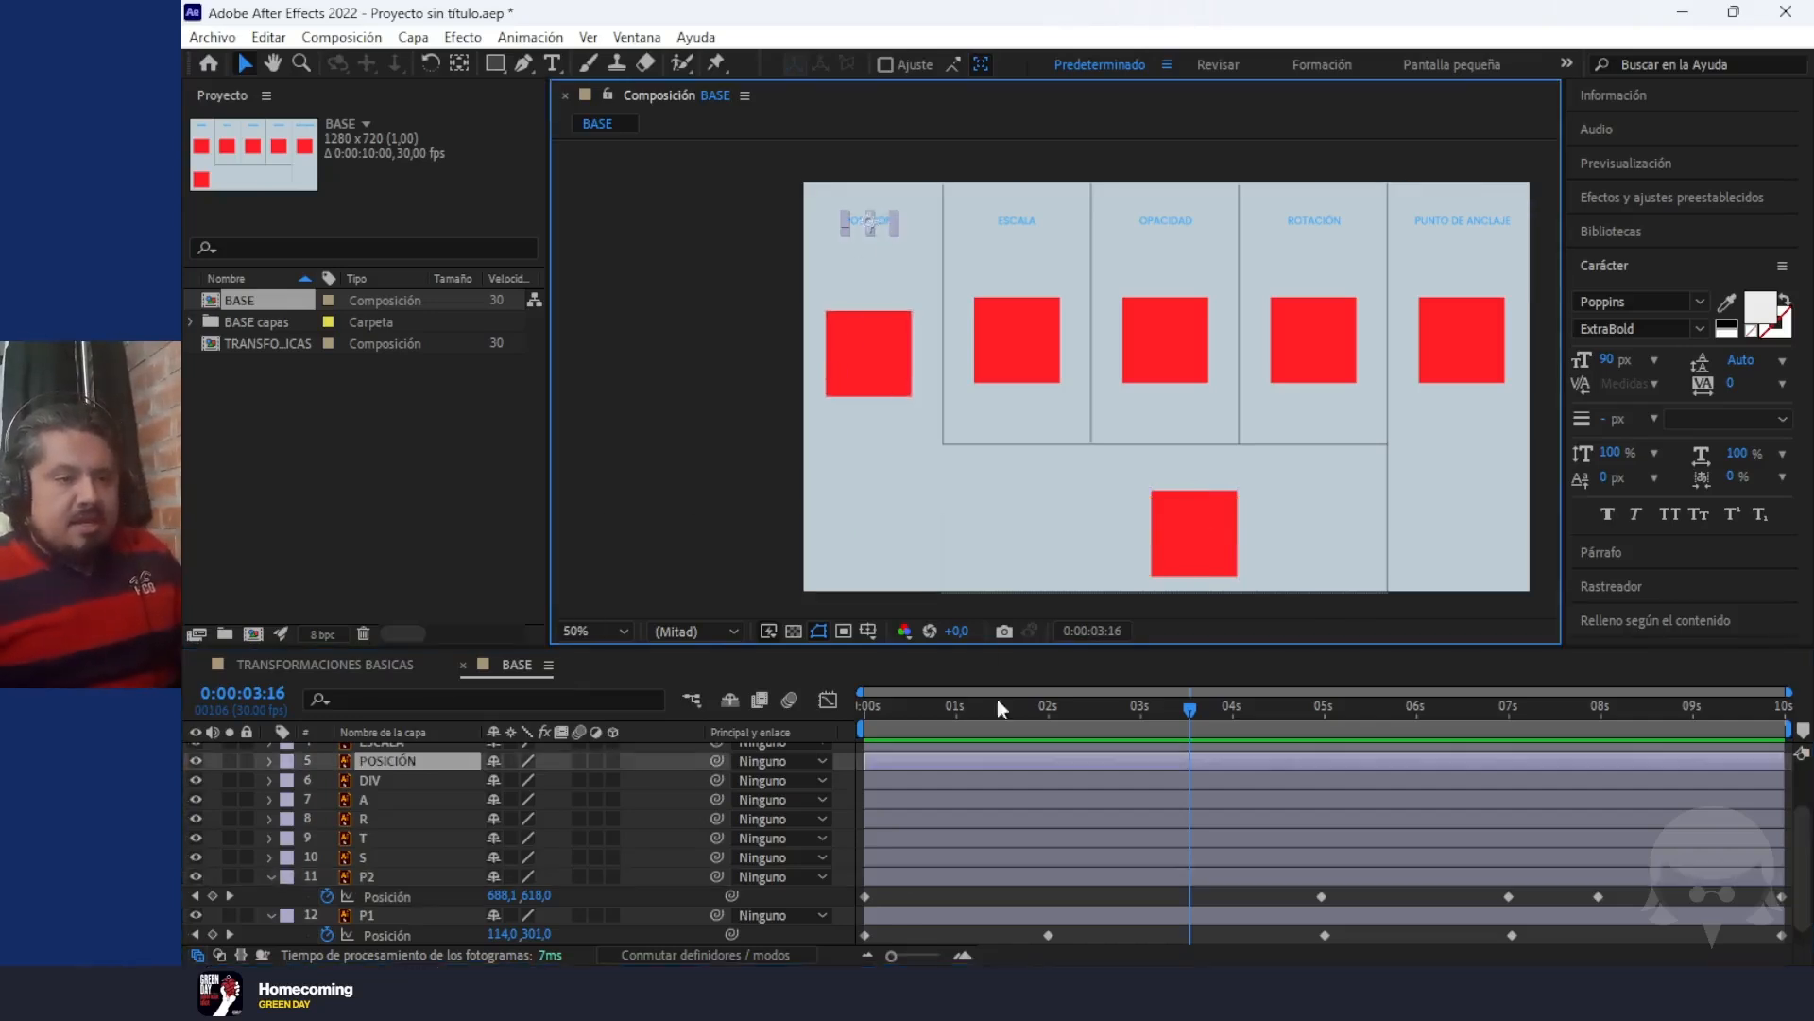
drag(1193, 709, 660, 723)
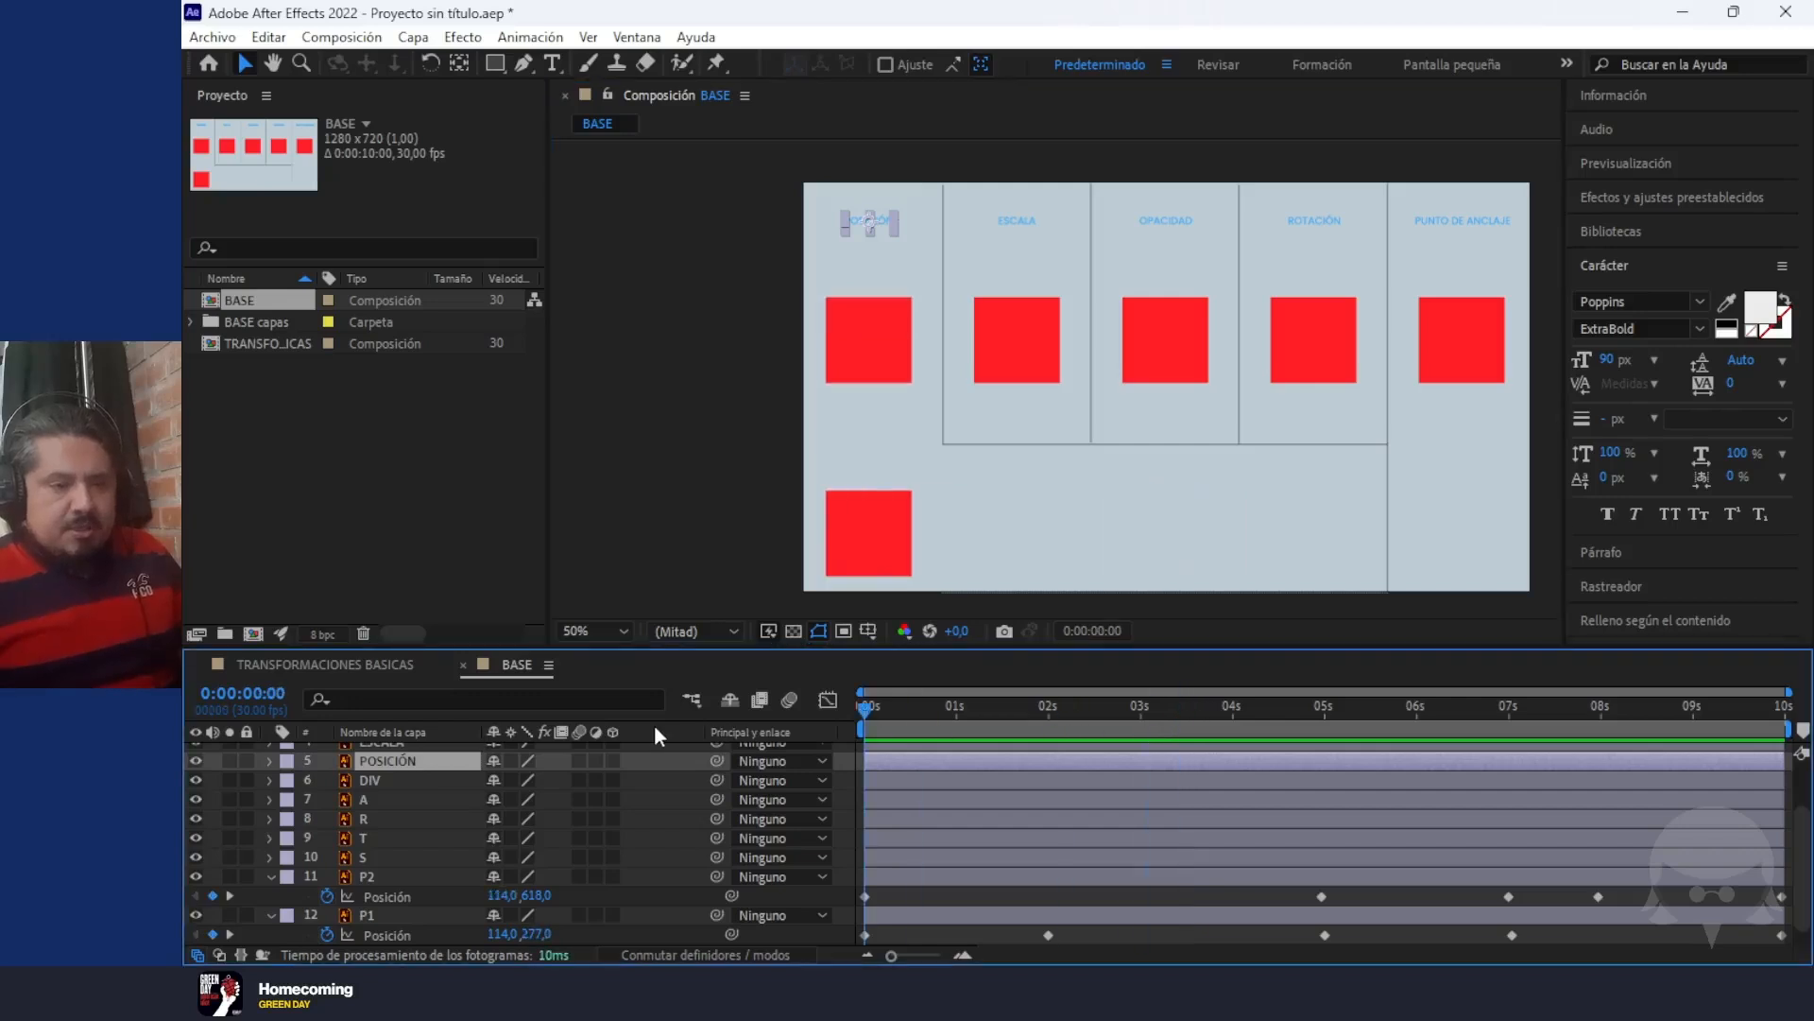
key(p)
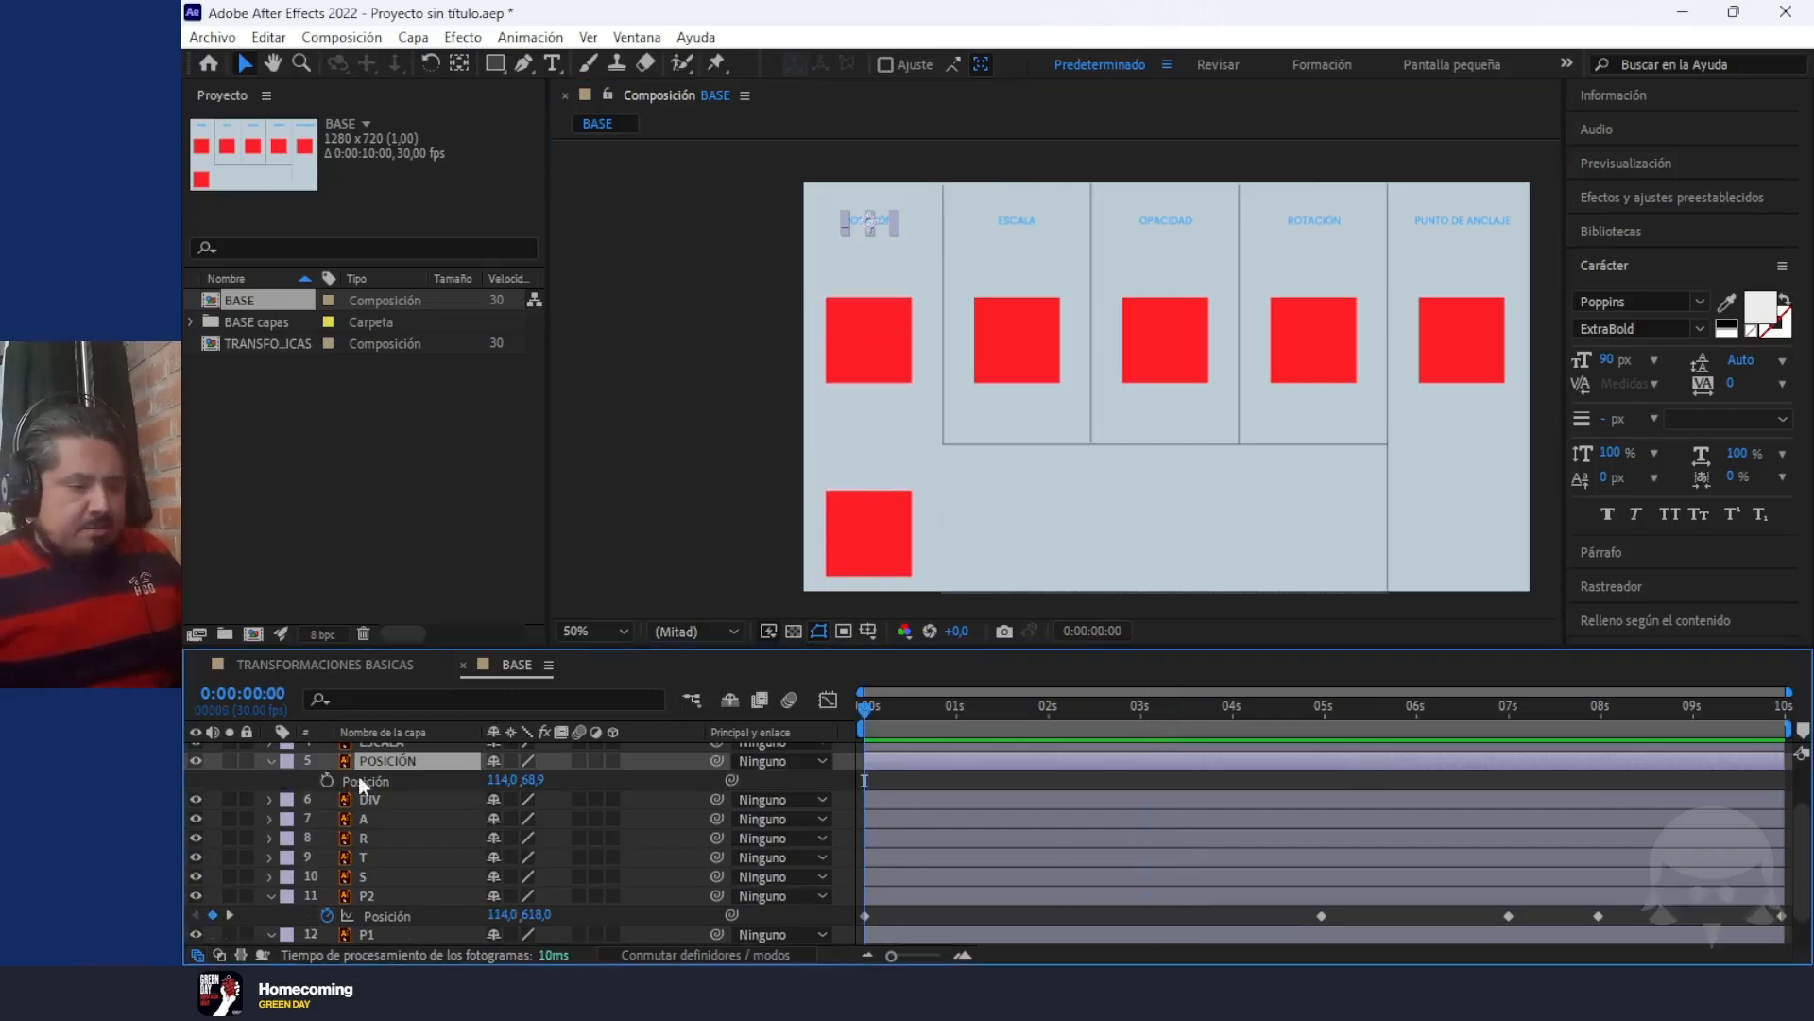
click(325, 782)
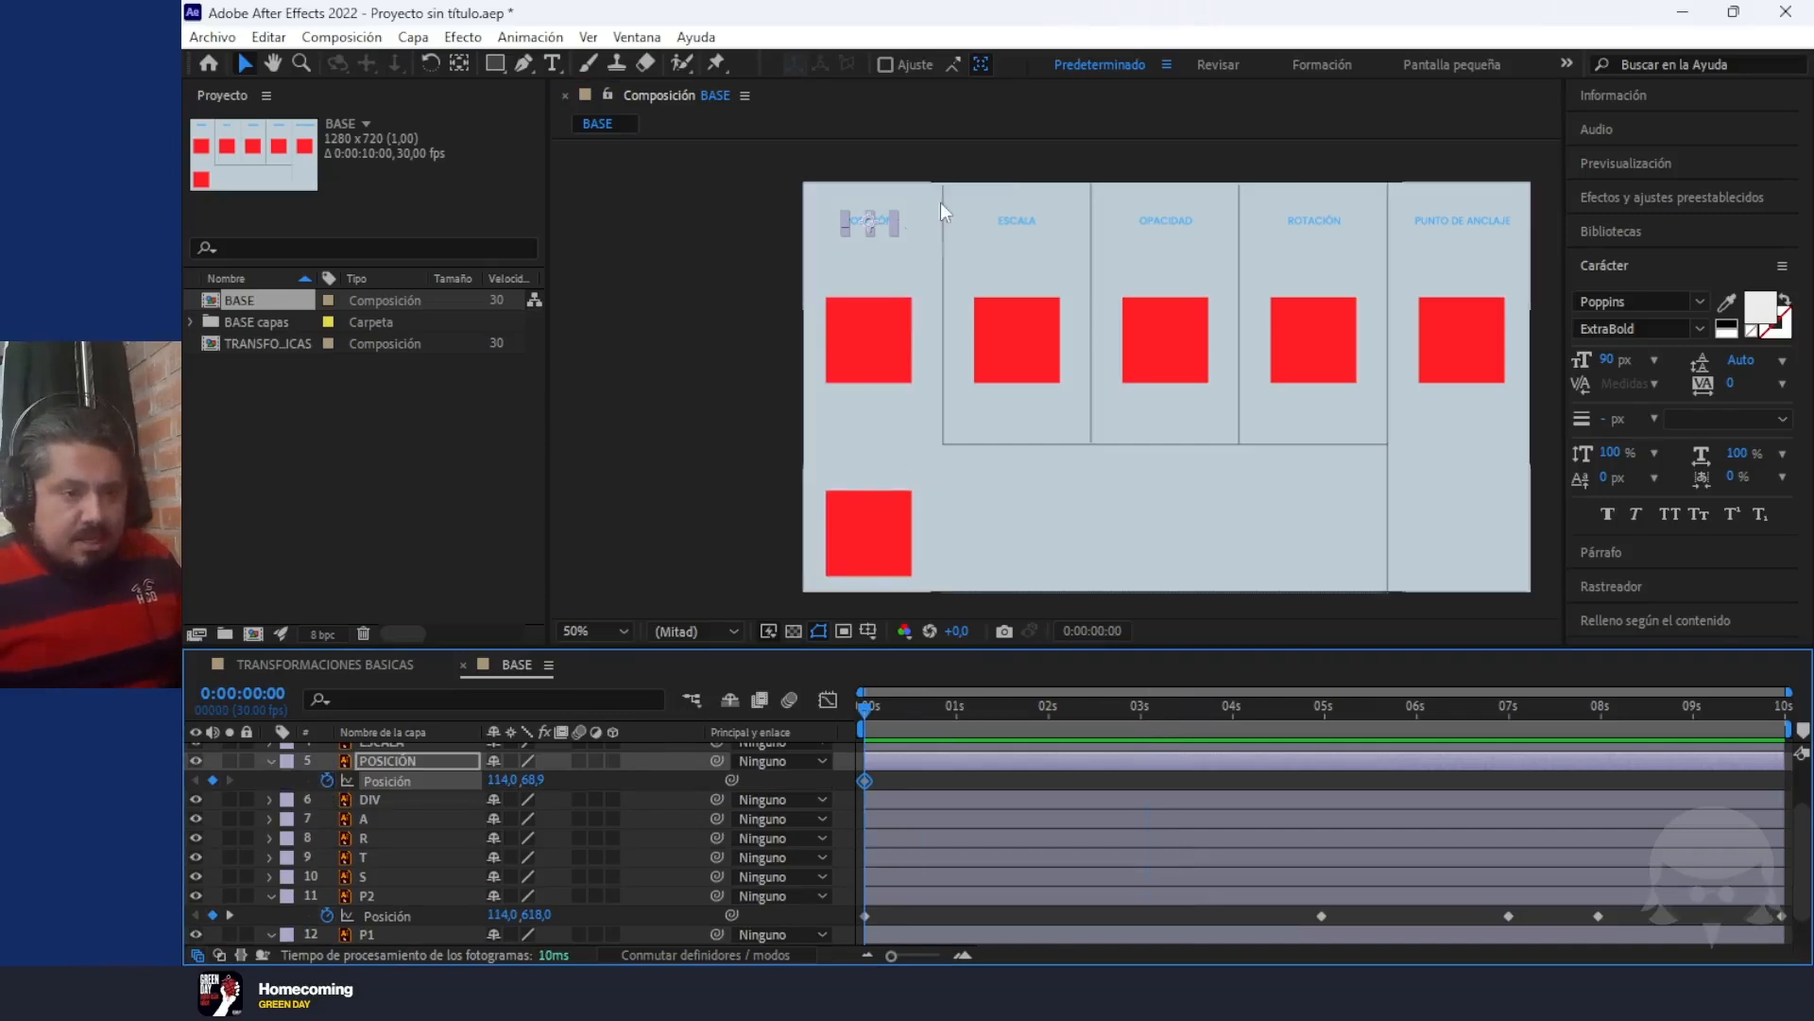
Add a Position keyframe at 1 second that moves the POSICIÓN title diagonally down to about 192, 154
scroll(939, 202, up, 2)
drag(793, 213, 923, 433)
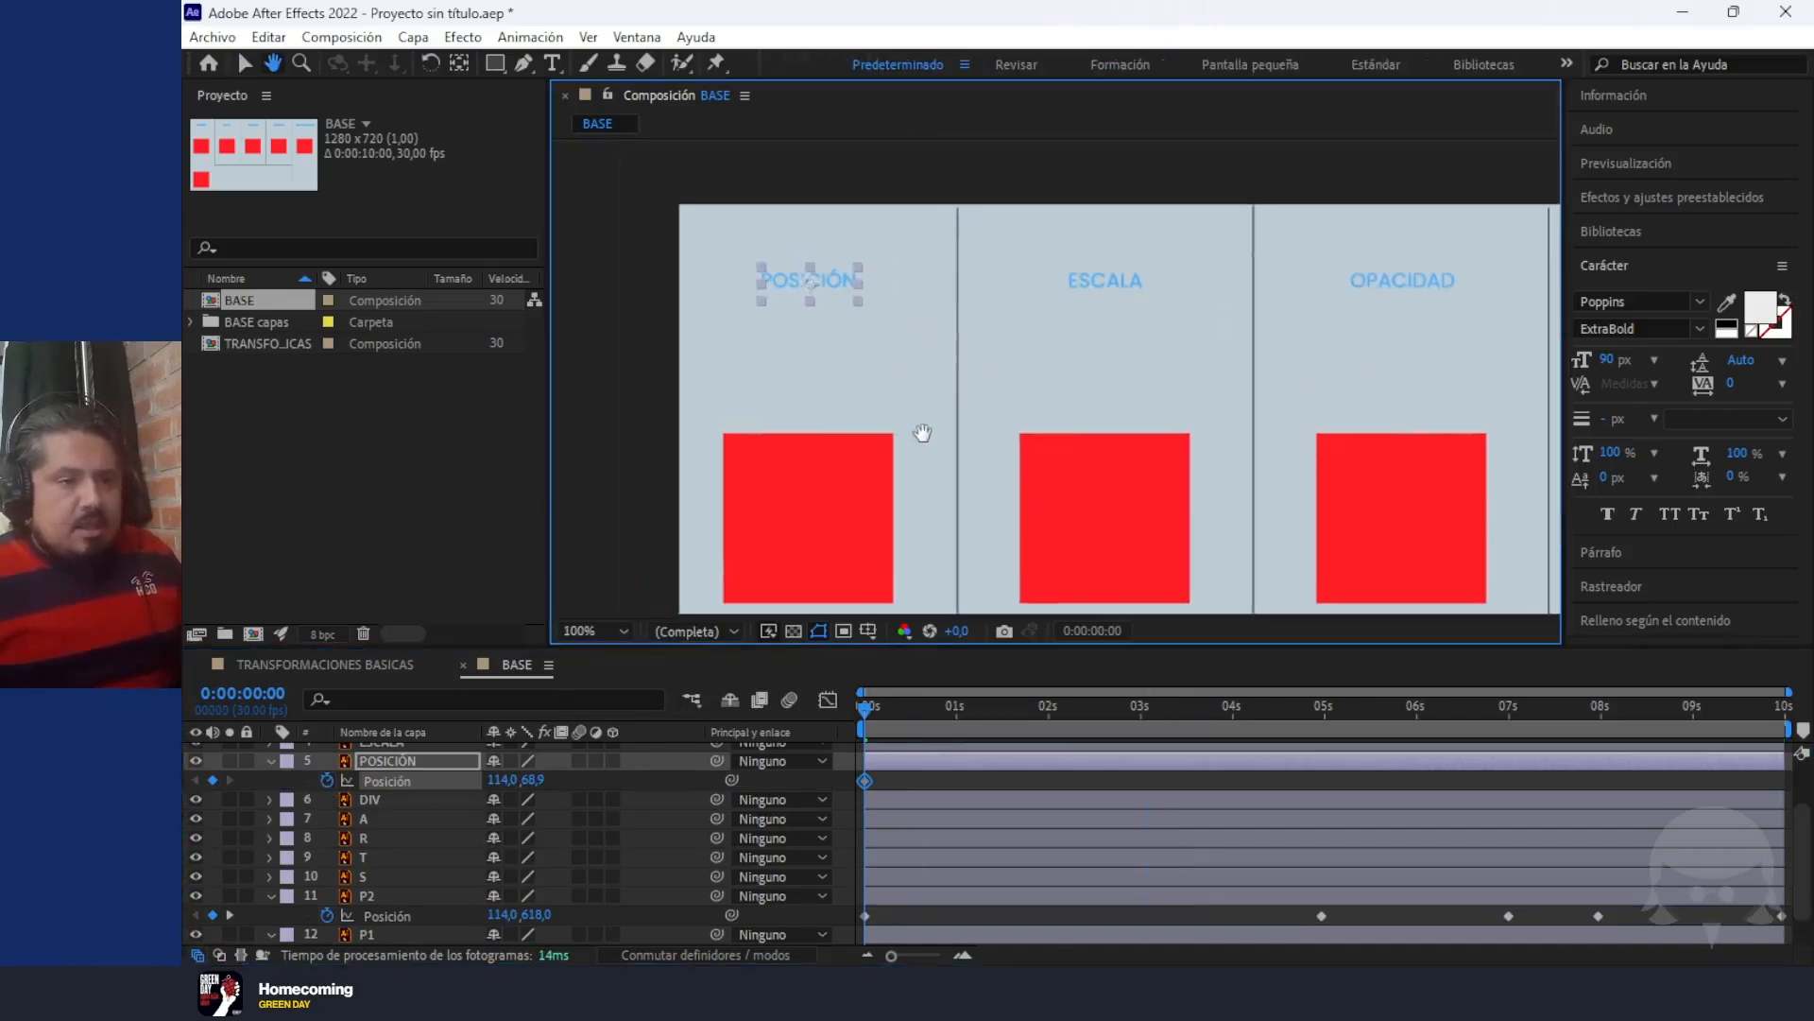
key(v)
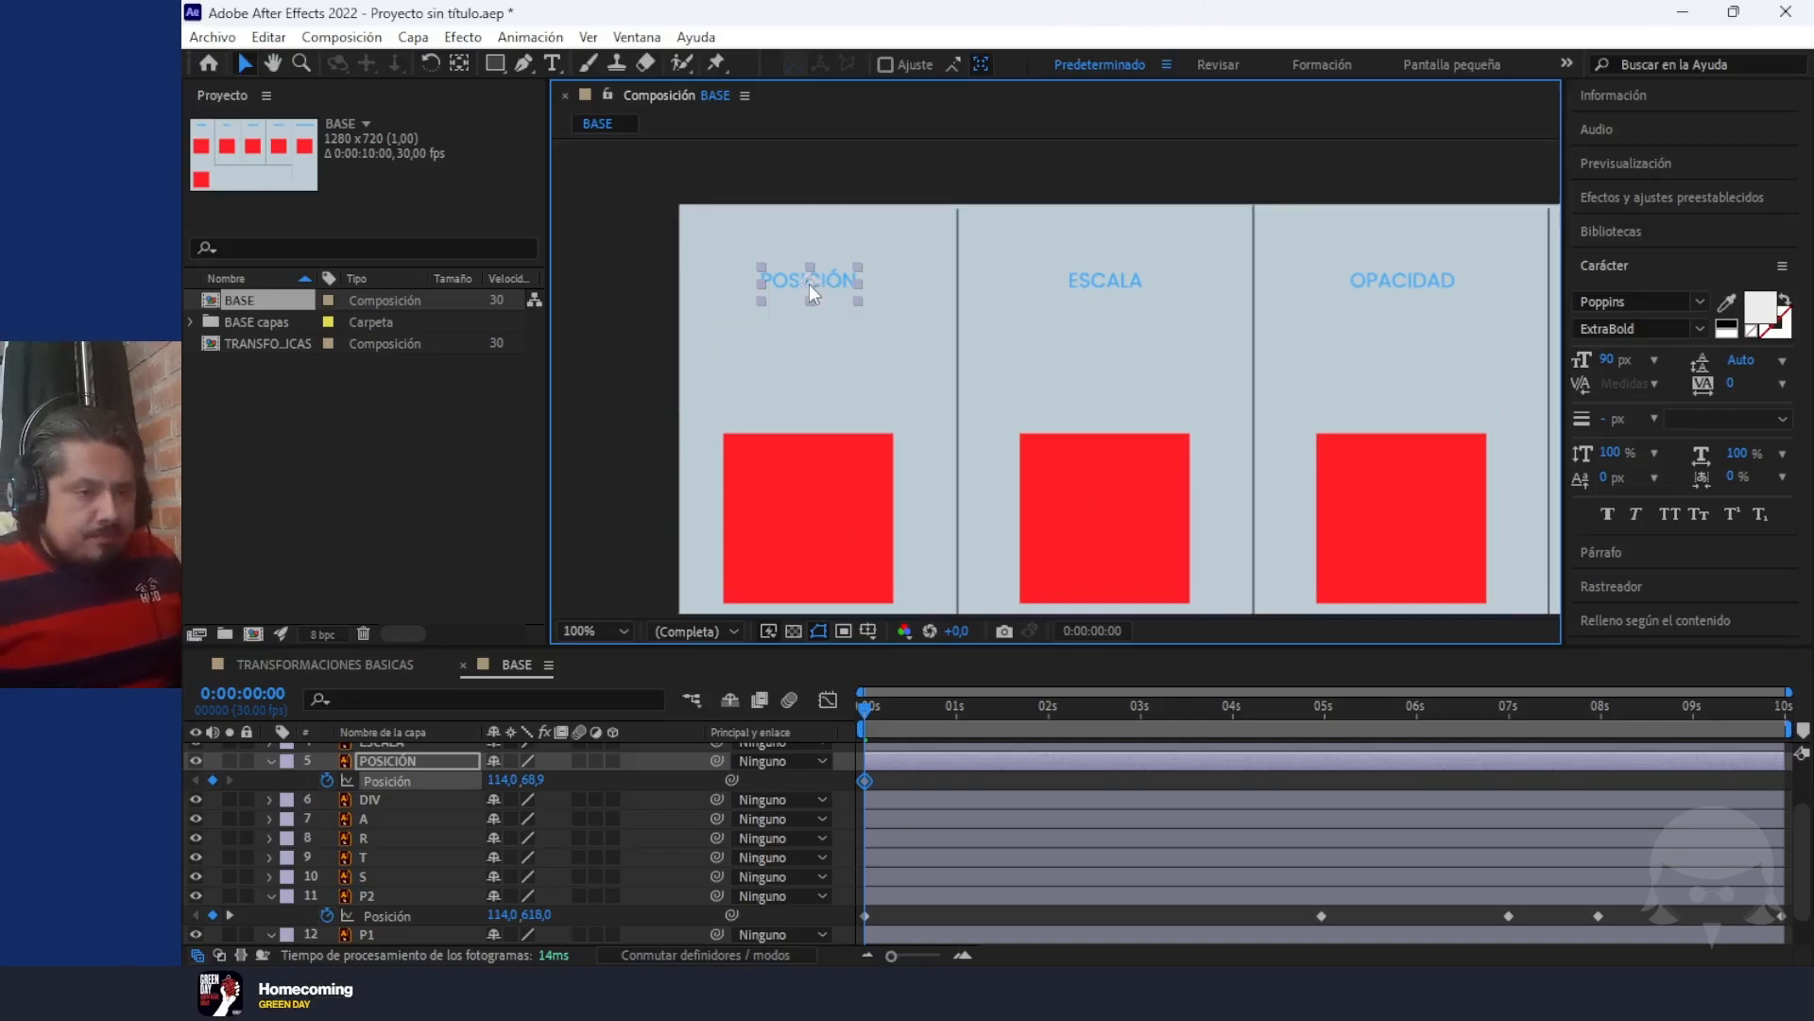
drag(809, 284, 839, 334)
key(ctrl+z)
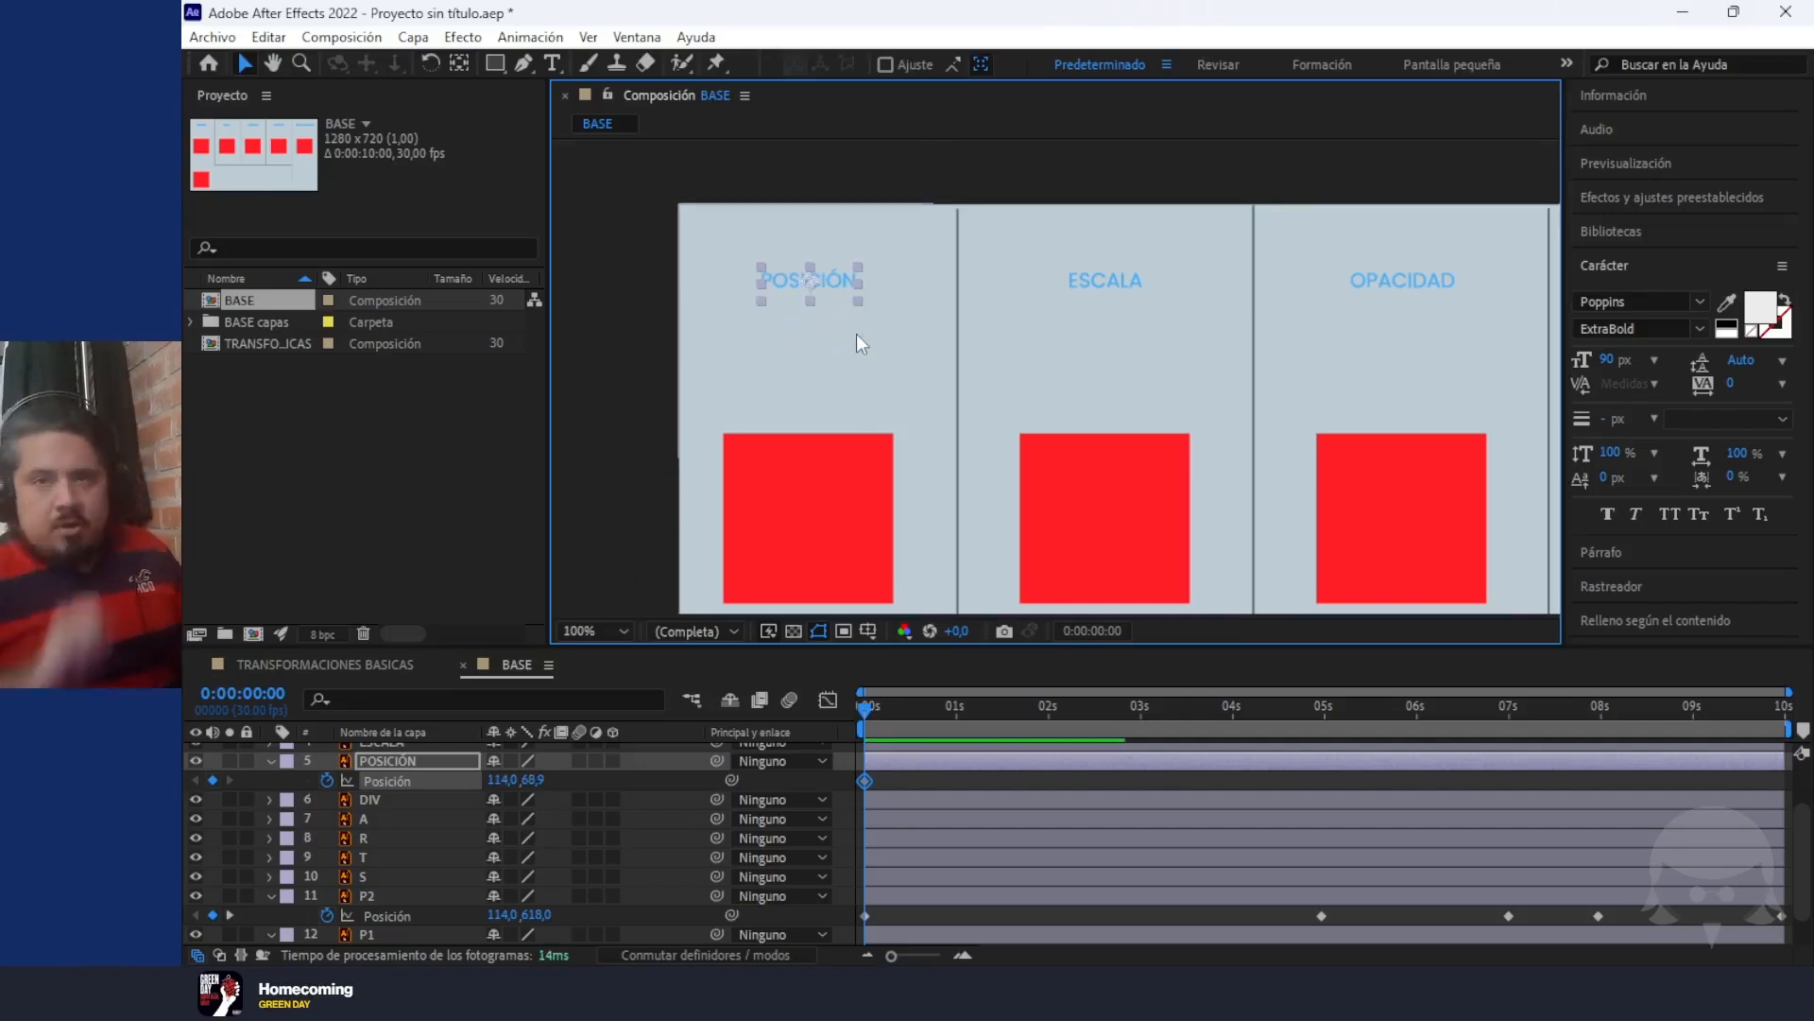
drag(864, 710, 956, 729)
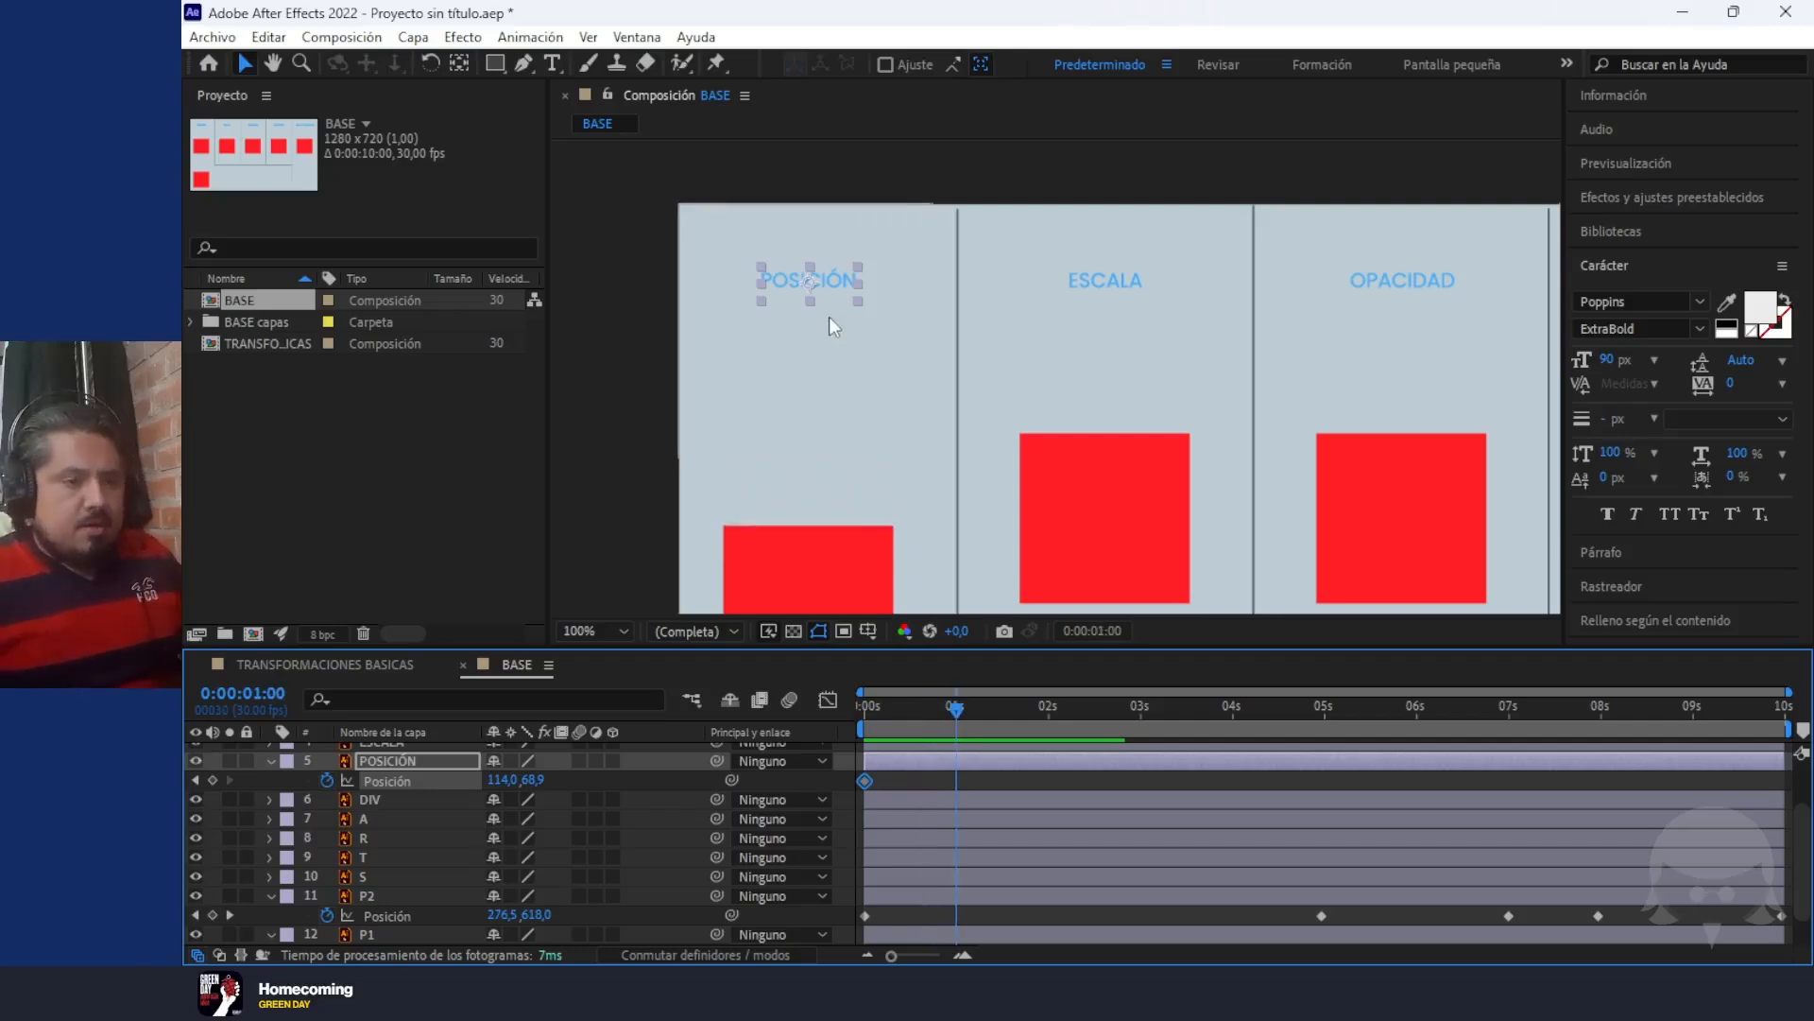
drag(809, 281, 843, 351)
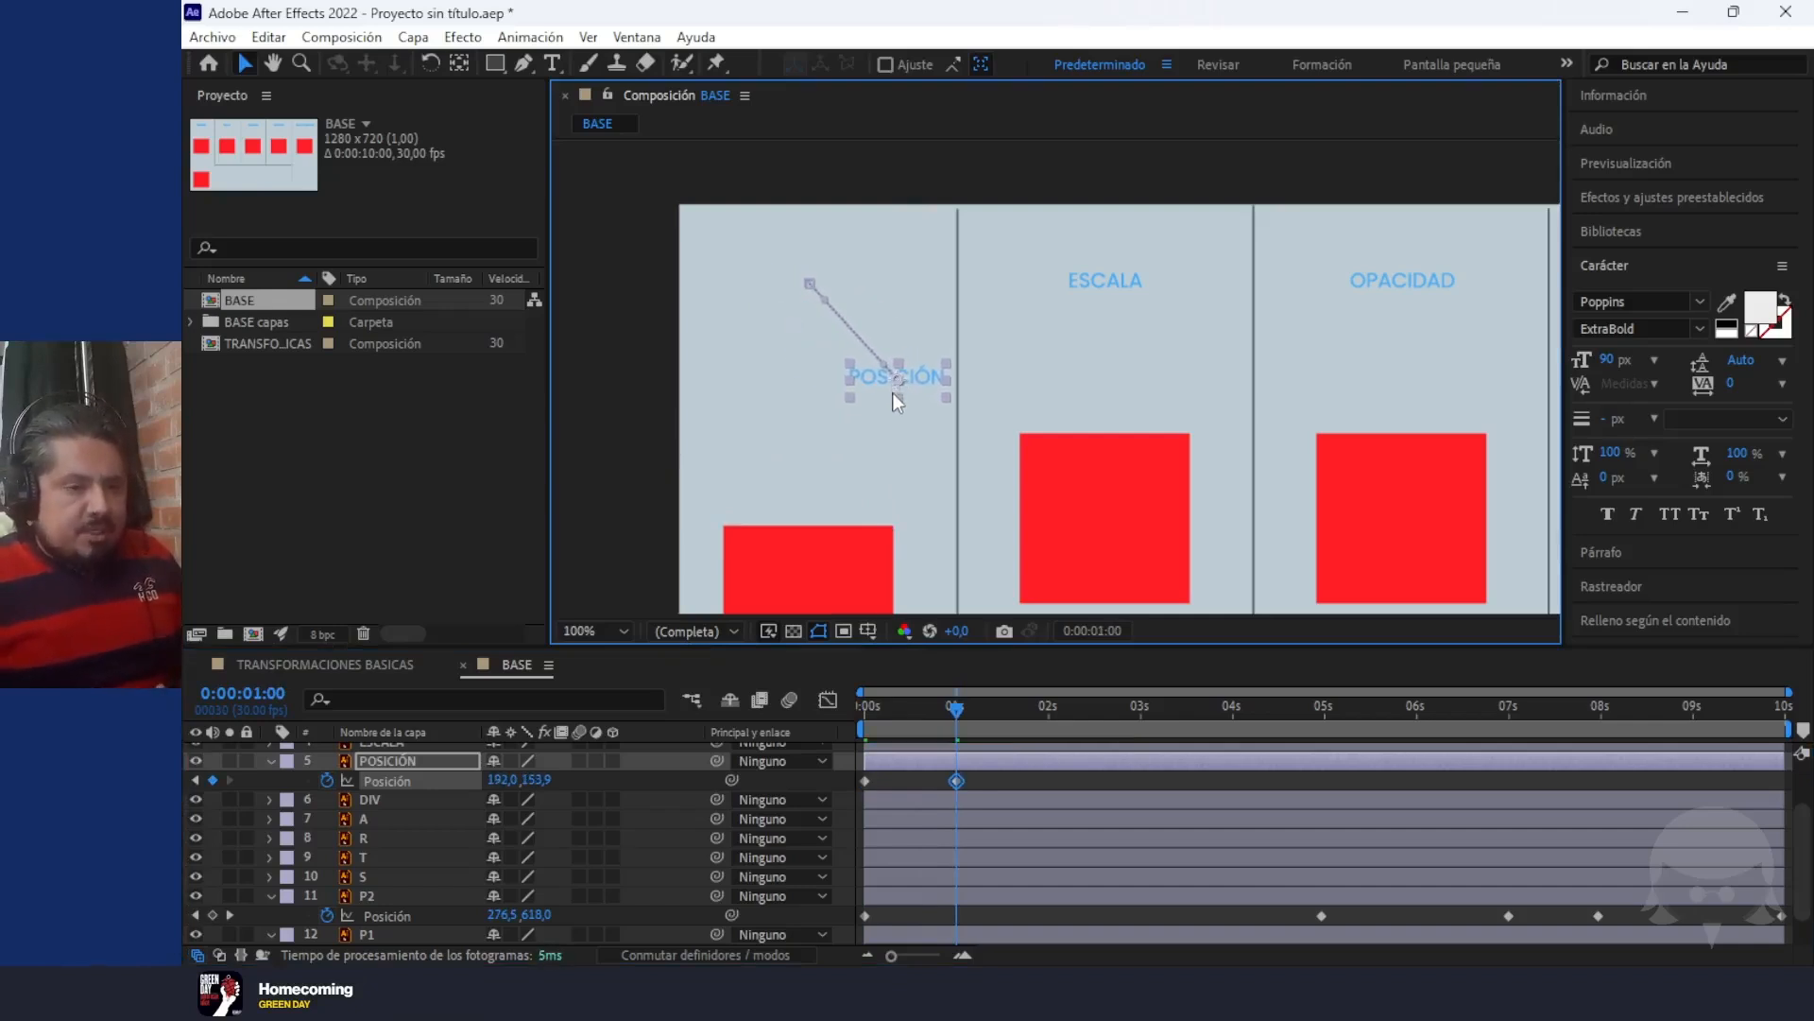
Add a POSICIÓN title Position keyframe at 0:00:02:29 at about 67, 222 and preview the motion from the first frame
drag(957, 718, 1141, 744)
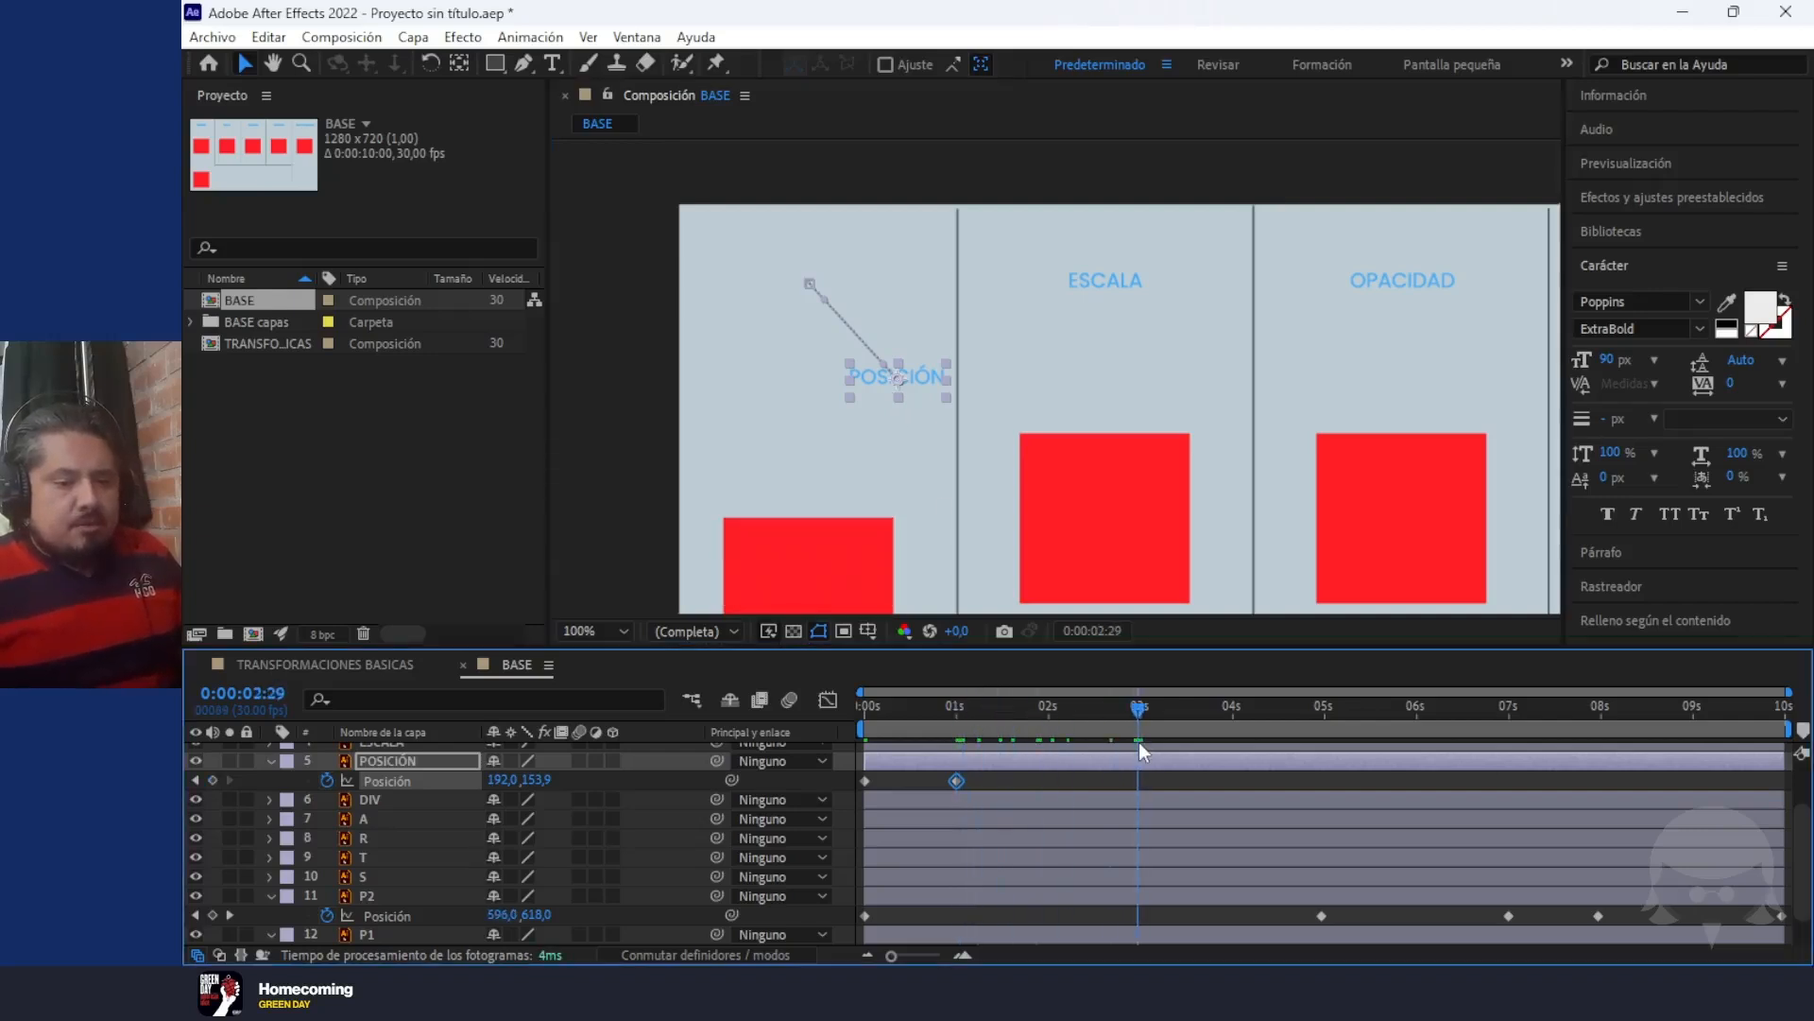
drag(1140, 744, 1138, 745)
drag(498, 781, 355, 783)
drag(517, 785, 592, 792)
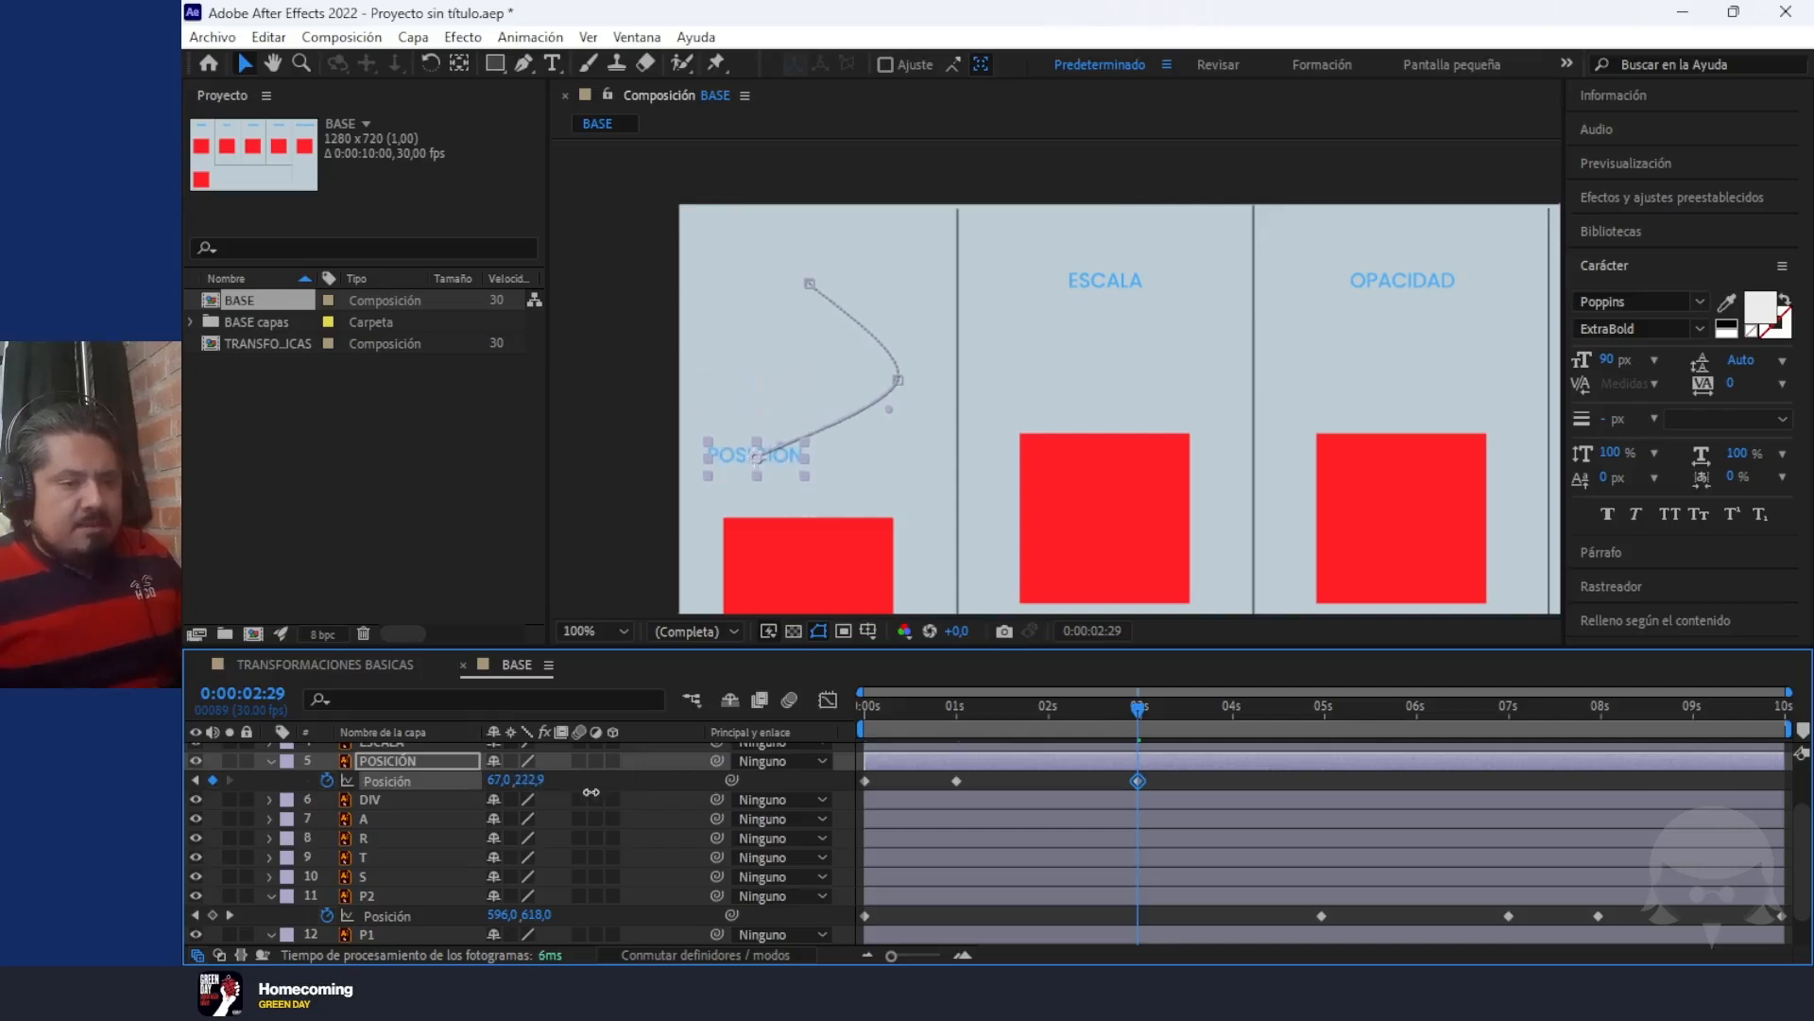
drag(1119, 698, 798, 713)
key(space)
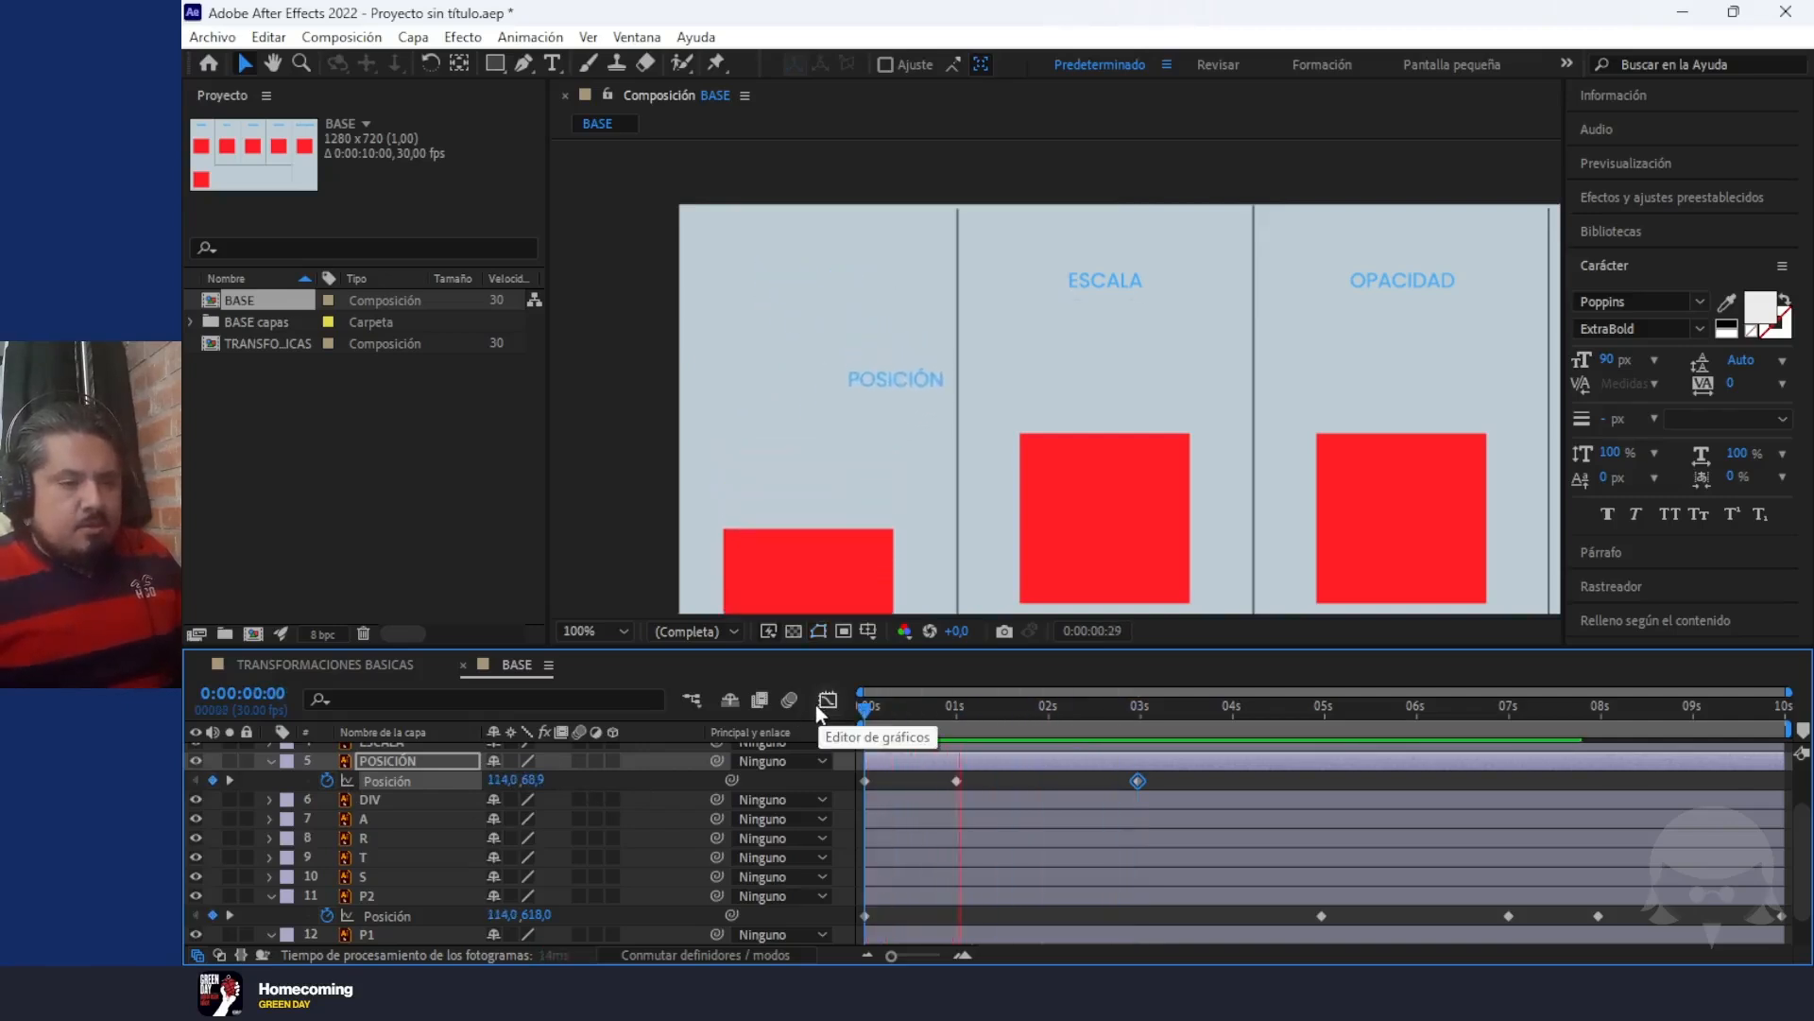
Add a Position keyframe for the POSICIÓN title at 4 seconds, set to 187, 40.9
click(1134, 710)
drag(1135, 715, 1230, 739)
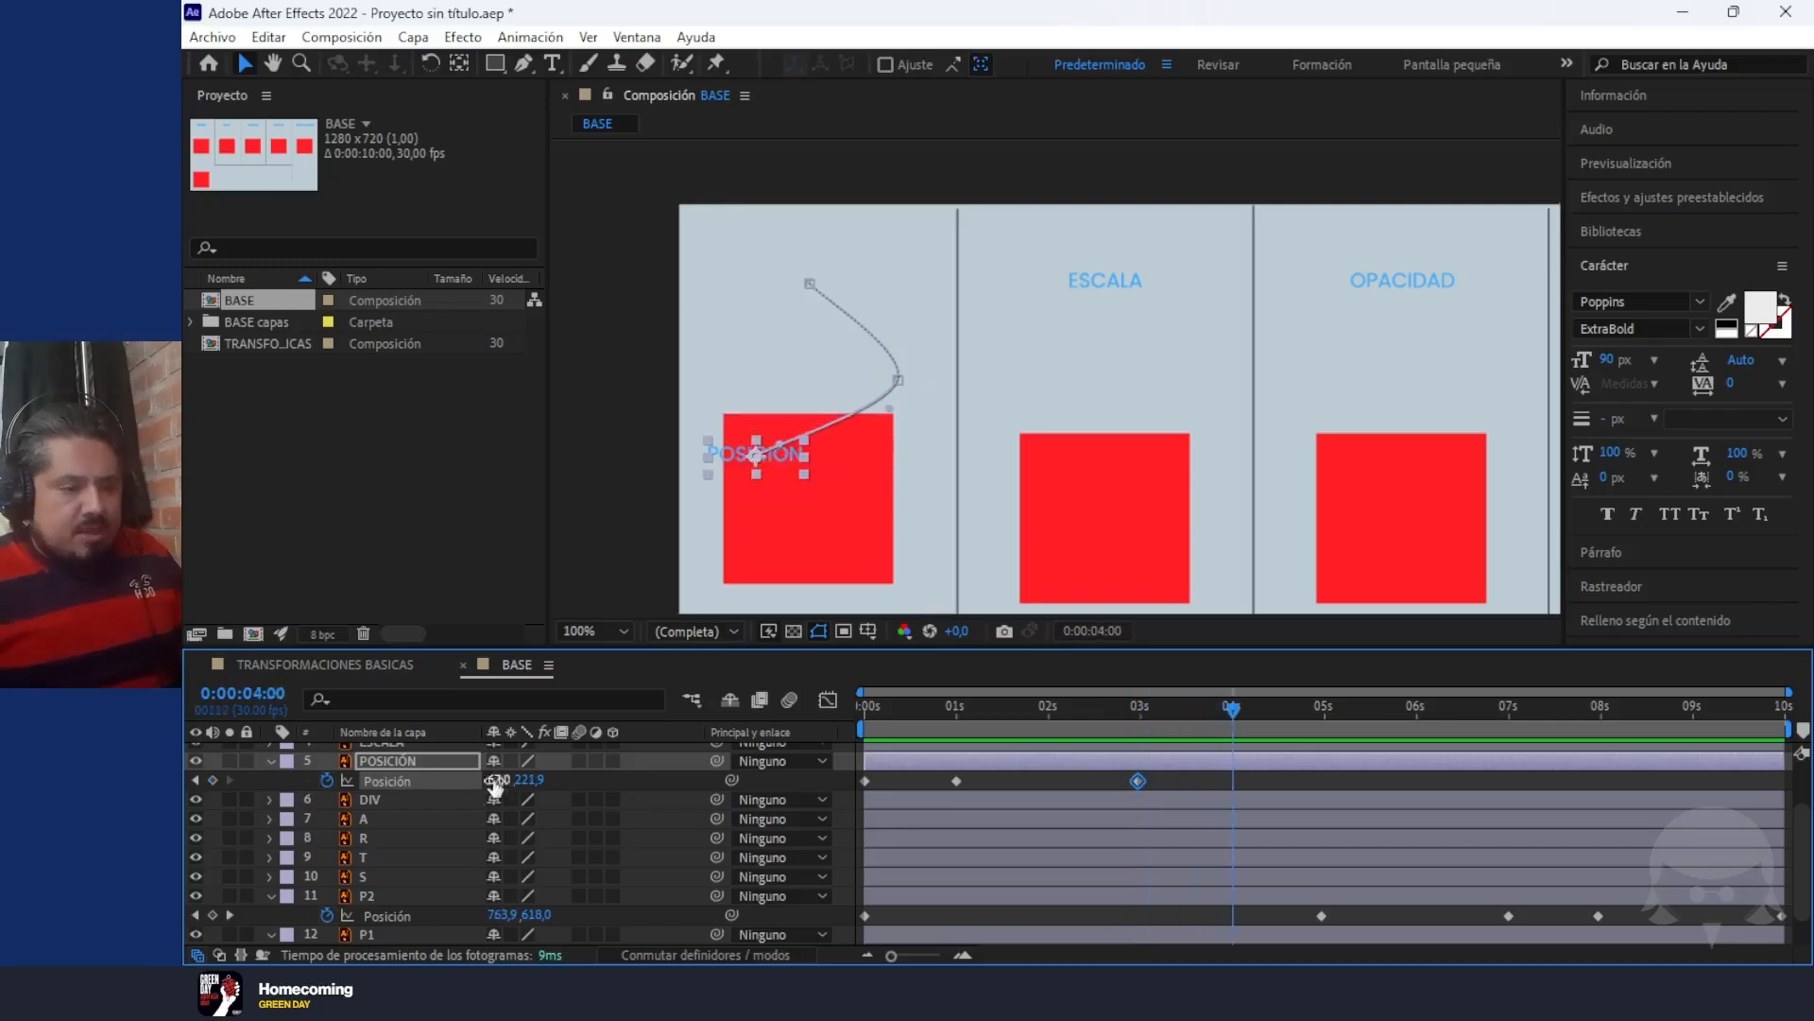
drag(525, 783, 322, 778)
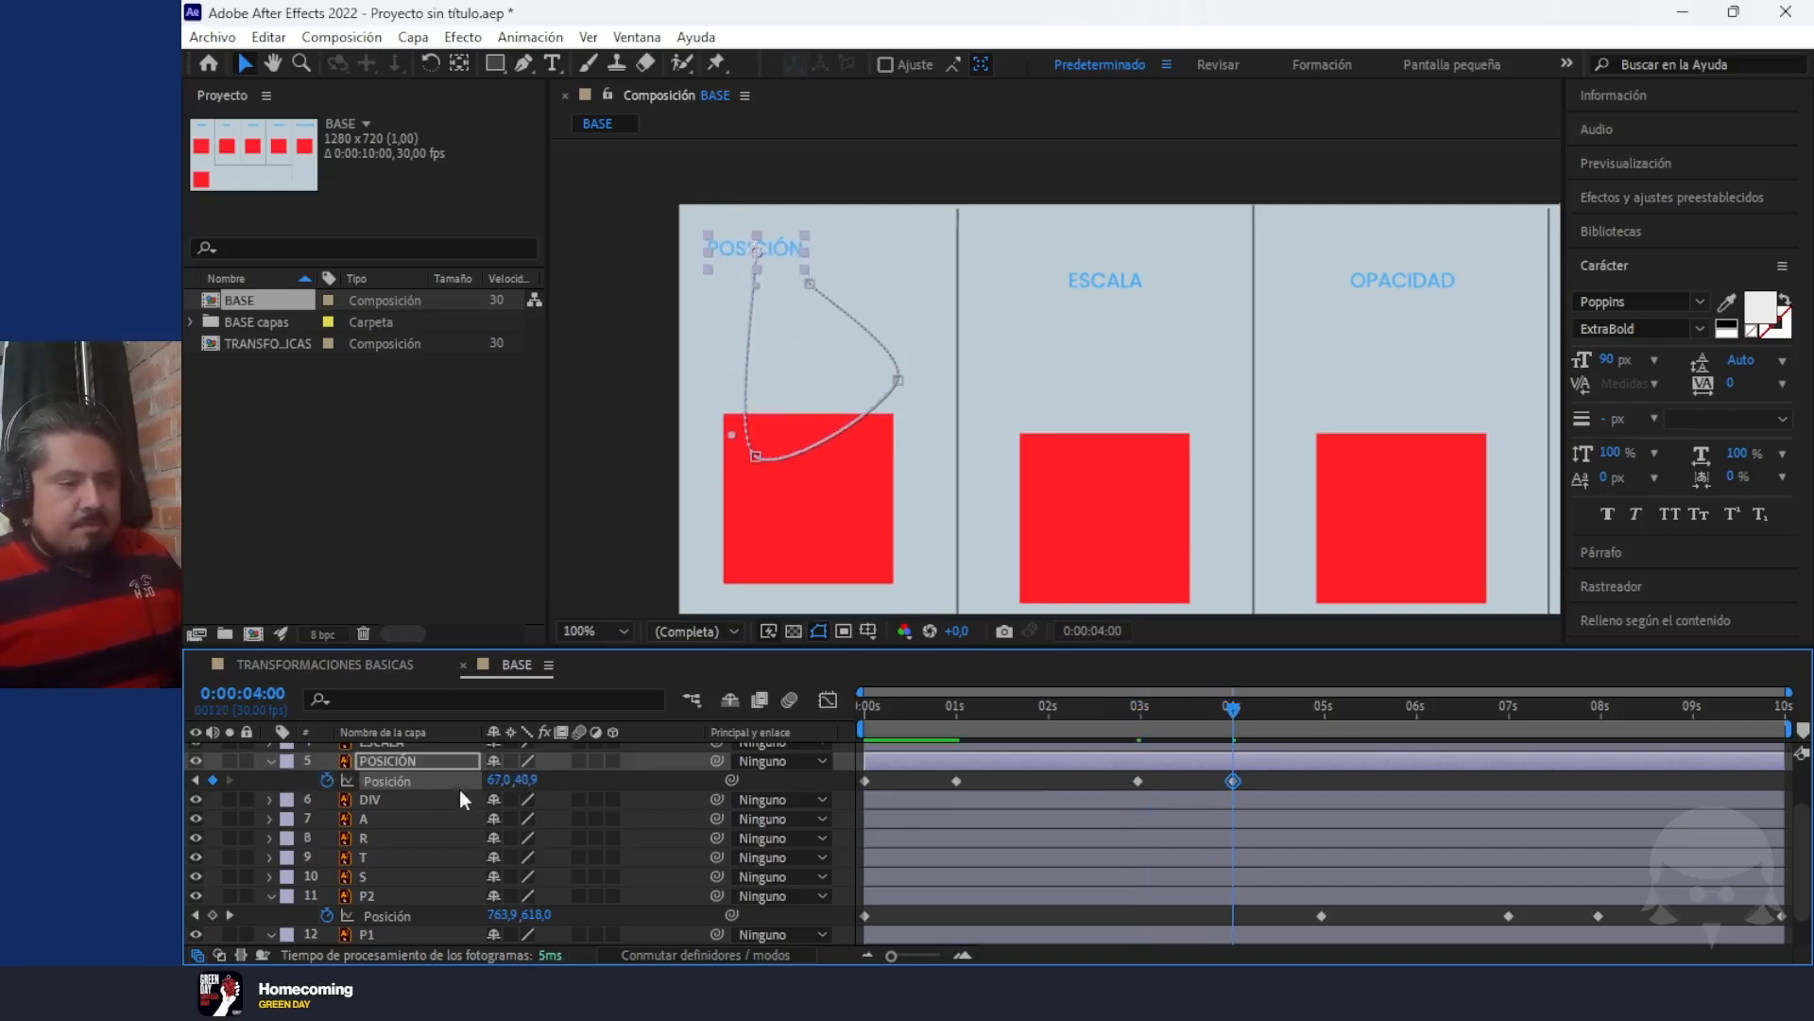
drag(490, 781, 654, 810)
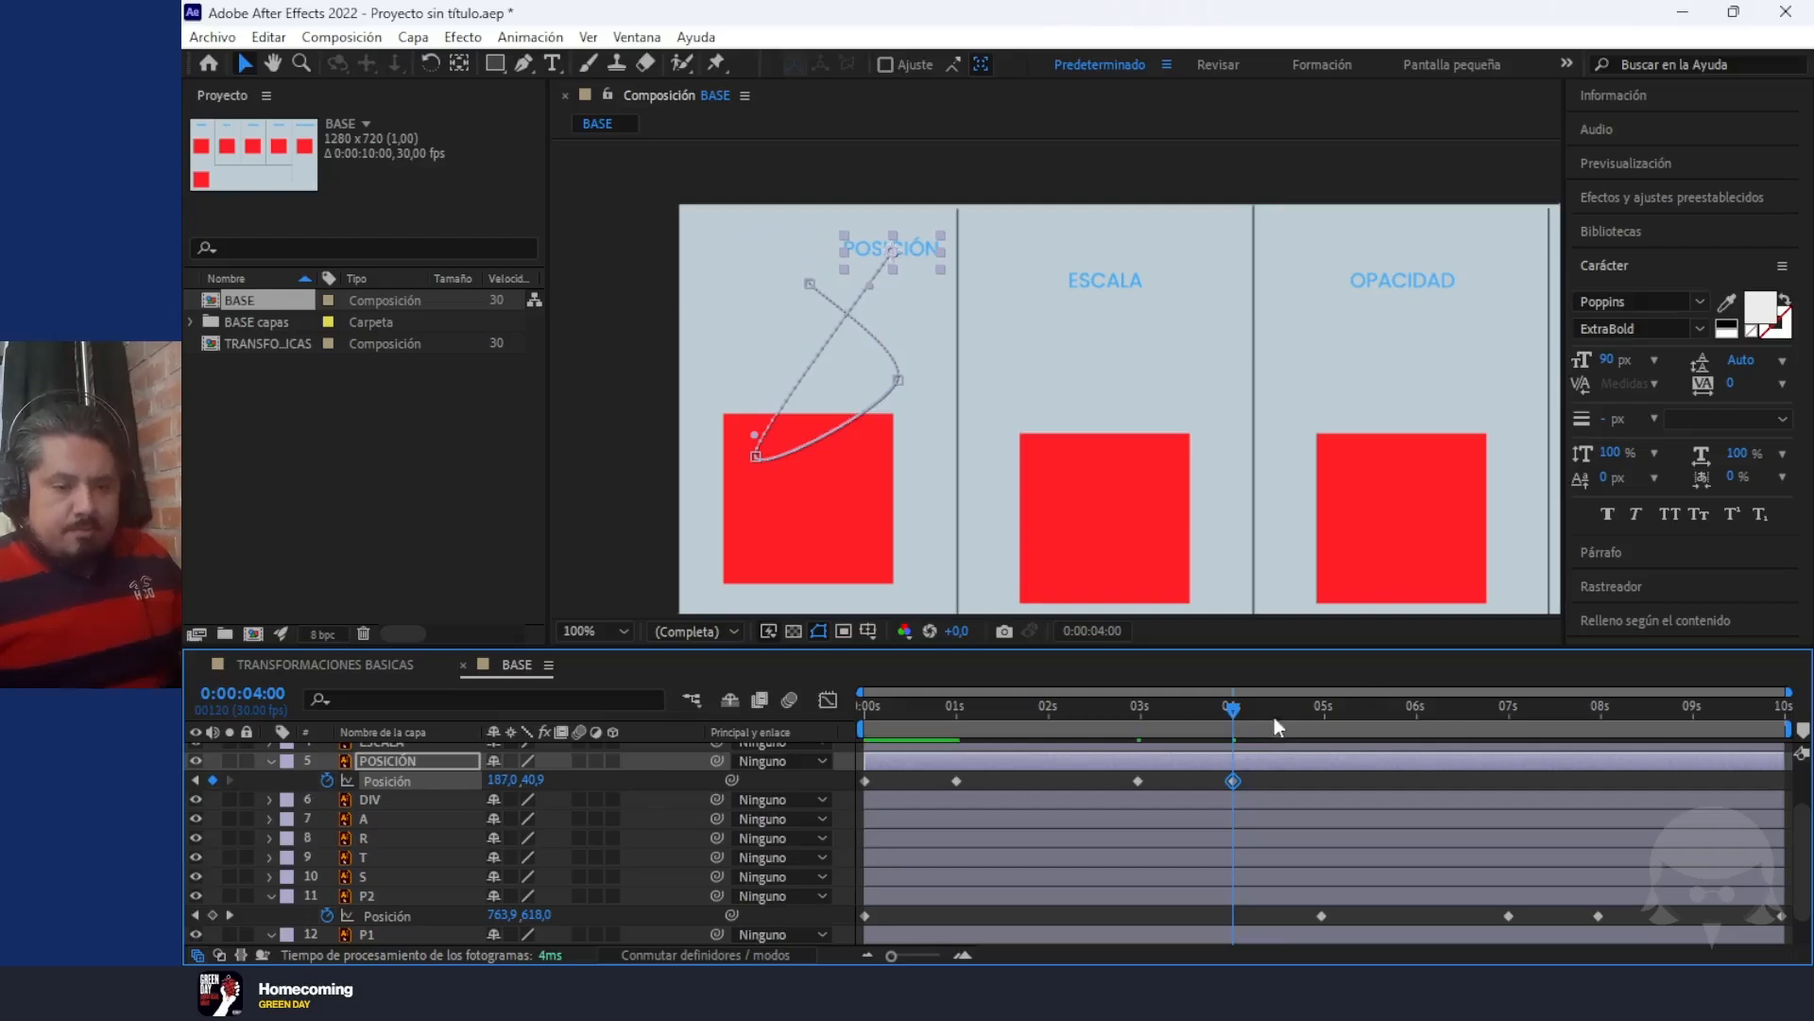
Add a Position keyframe for the POSICIÓN title at 0:00:05:29, set to 148, 140.9
drag(1243, 720, 1415, 741)
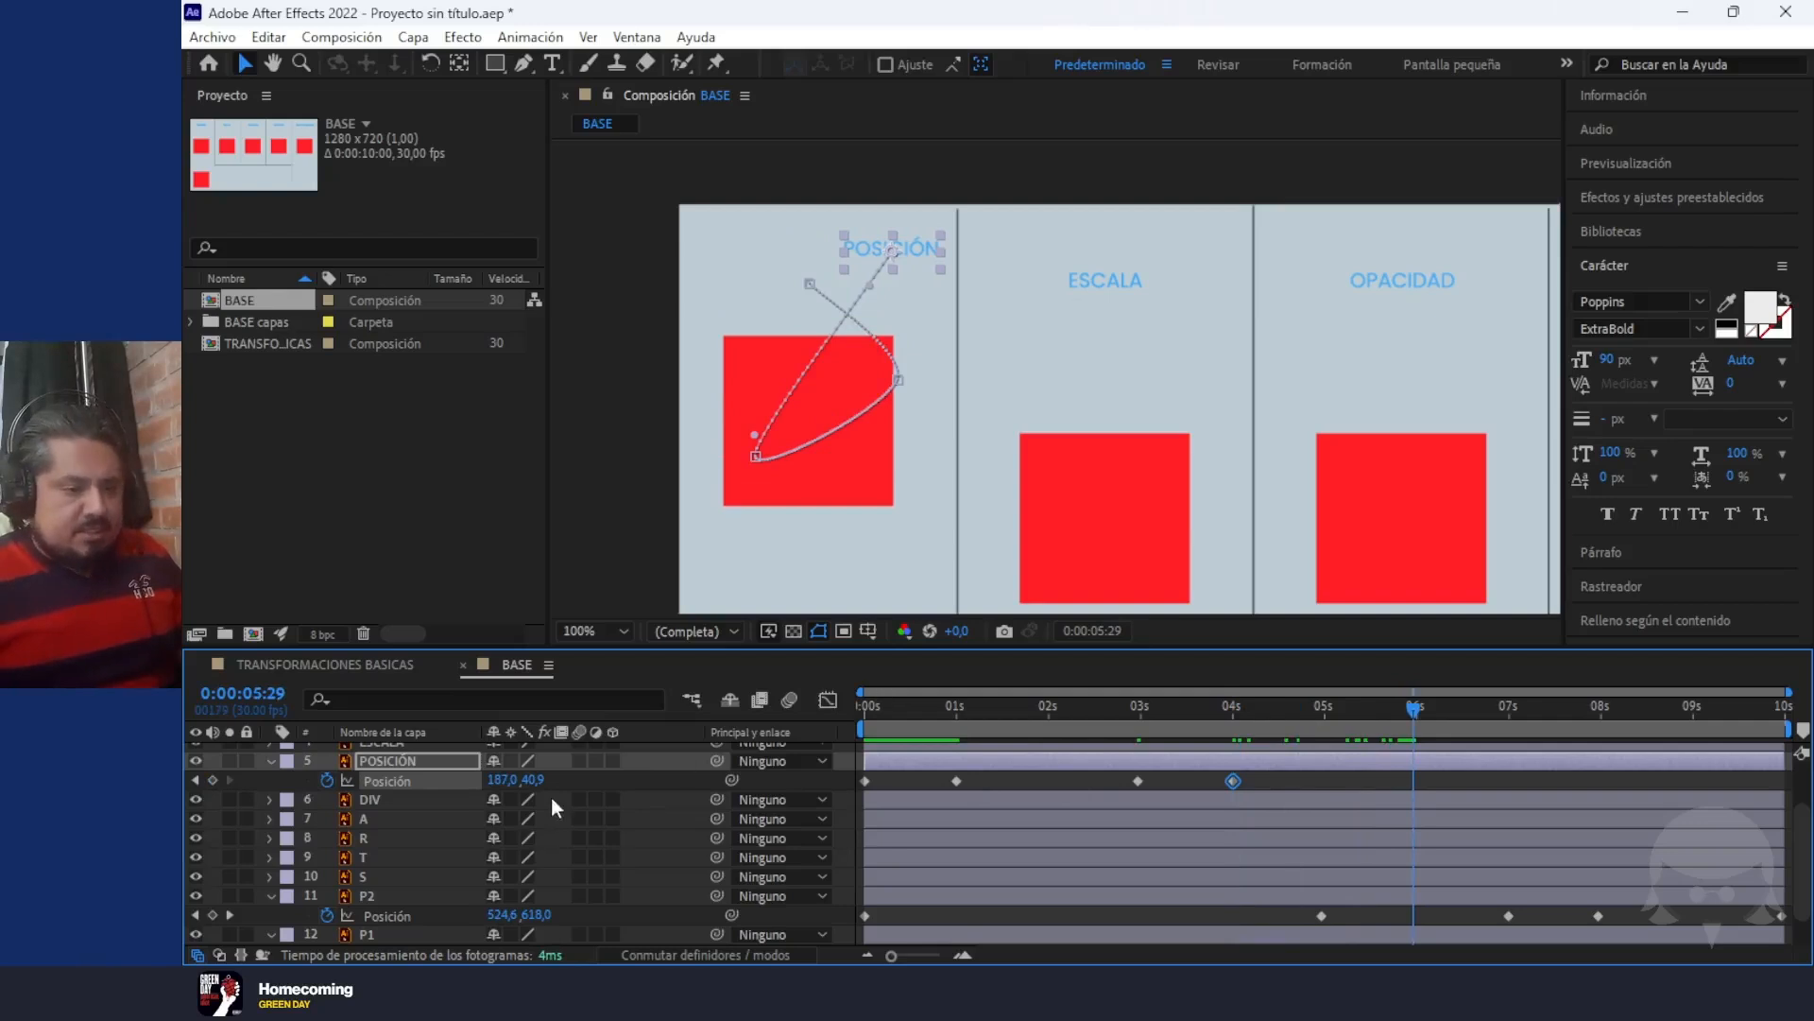
drag(523, 782, 621, 813)
mouse_move(497, 780)
mouse_down()
mouse_move(381, 767)
mouse_move(461, 775)
mouse_up()
Add a final POSICIÓN title Position keyframe at 0:00:09:29, set to 106, 77.9, and preview the whole animation
drag(1412, 704, 1799, 767)
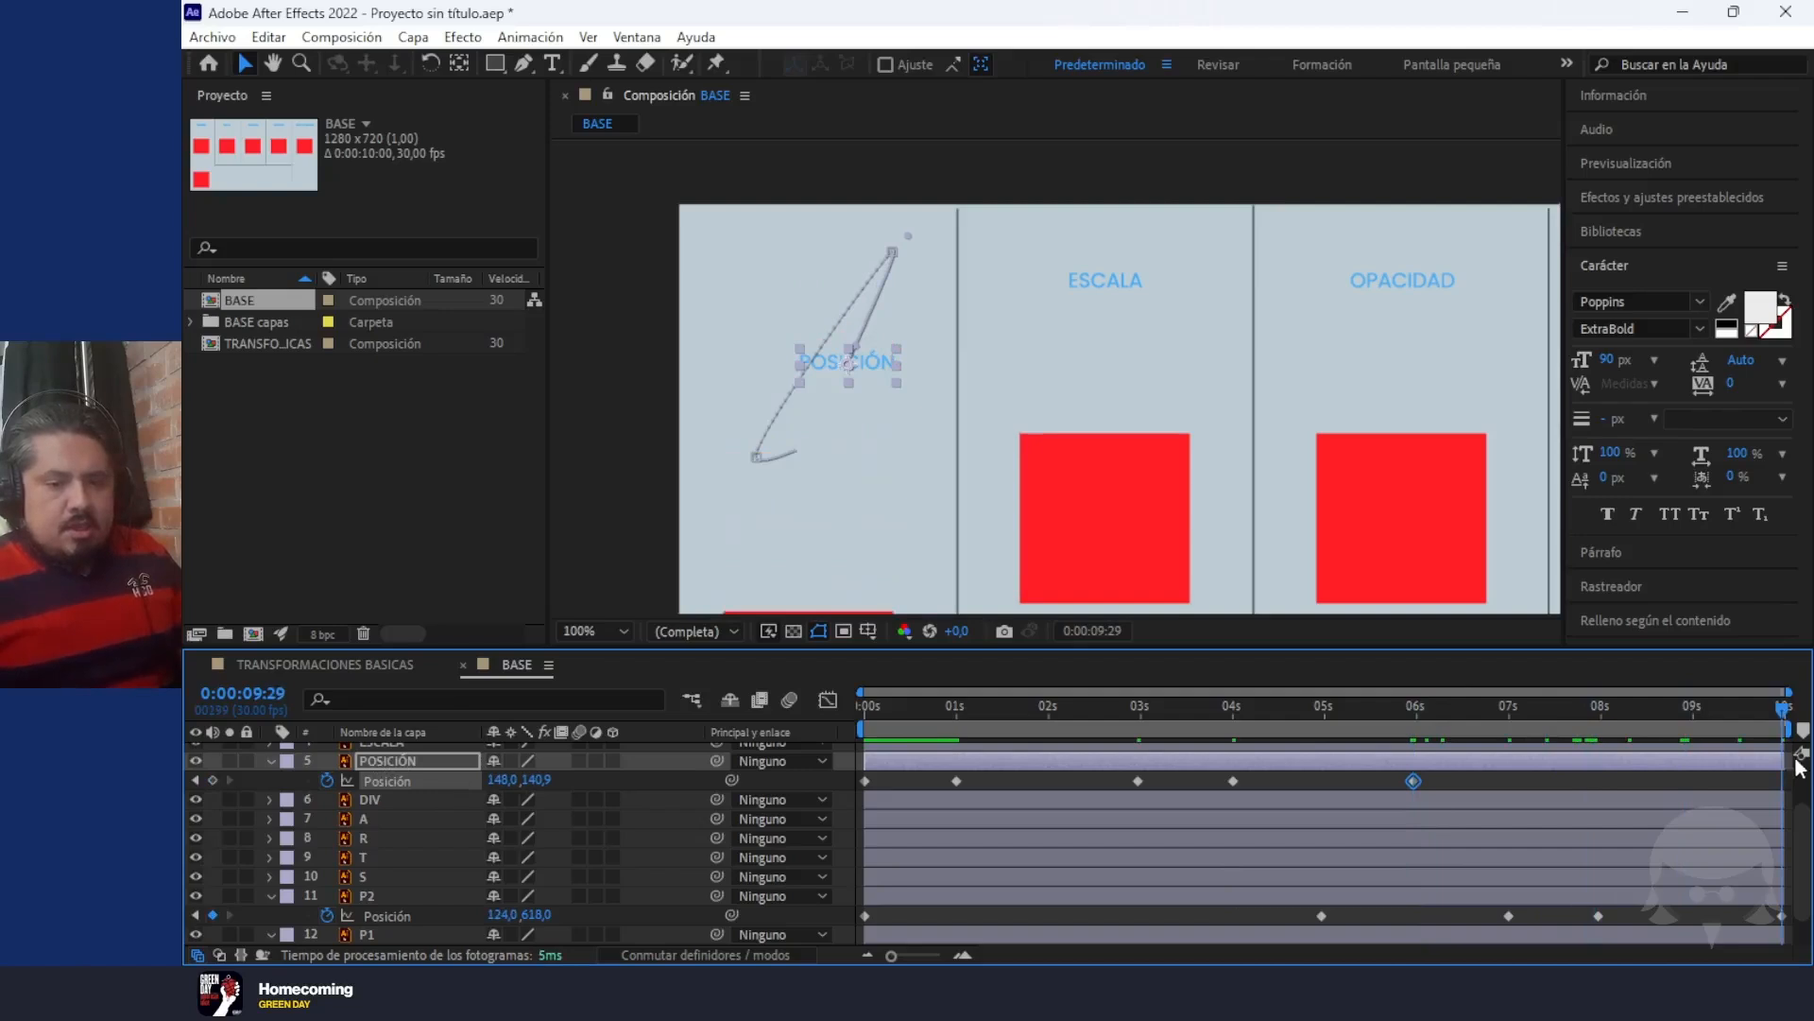
drag(510, 784, 470, 779)
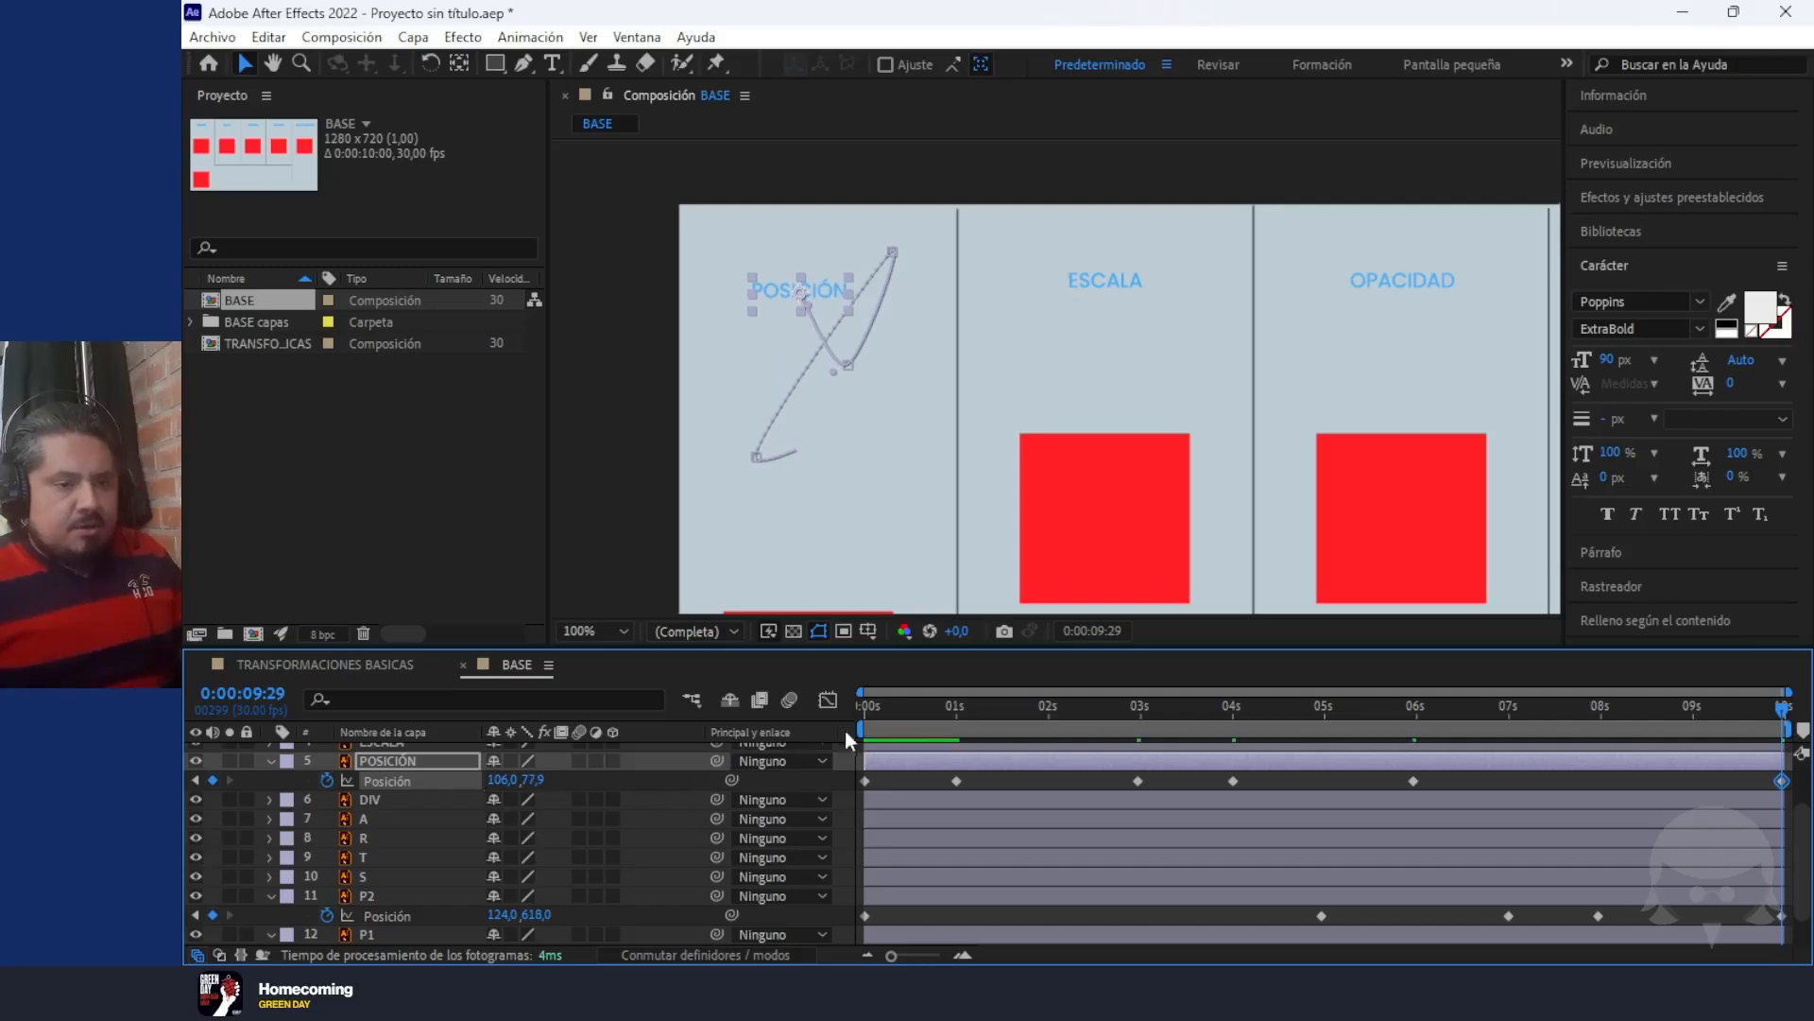
key(space)
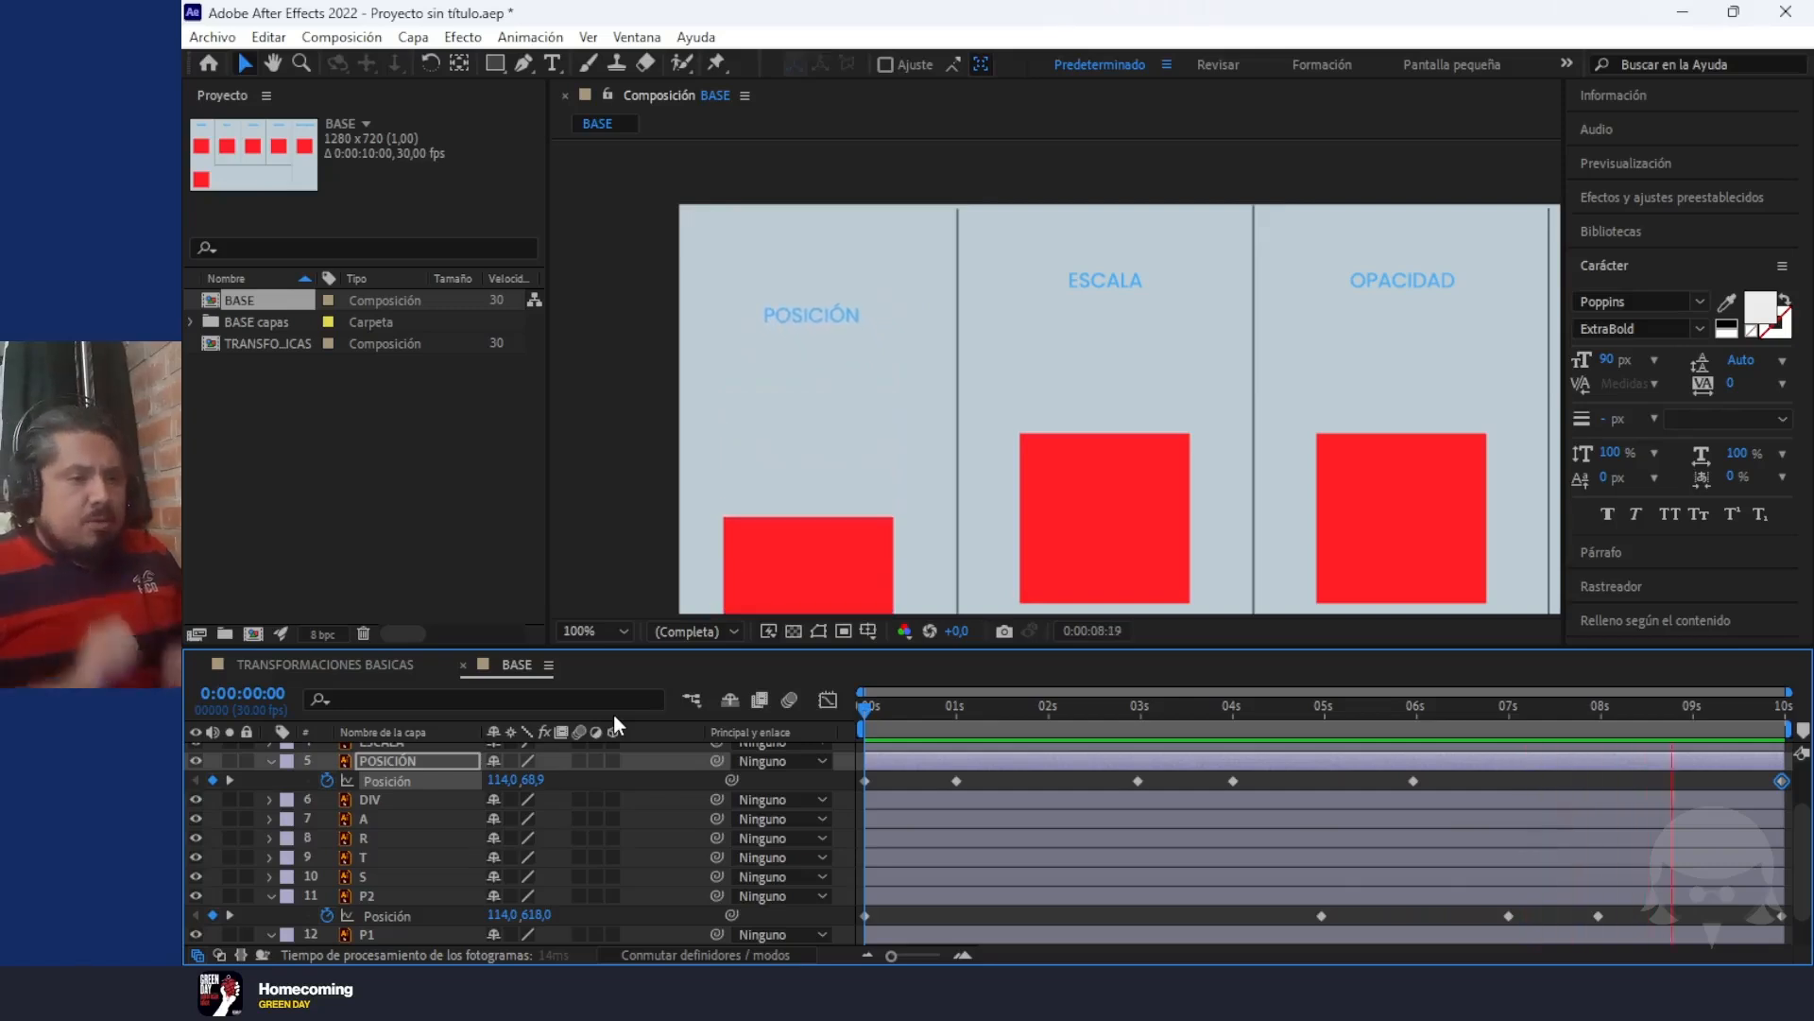
key(space)
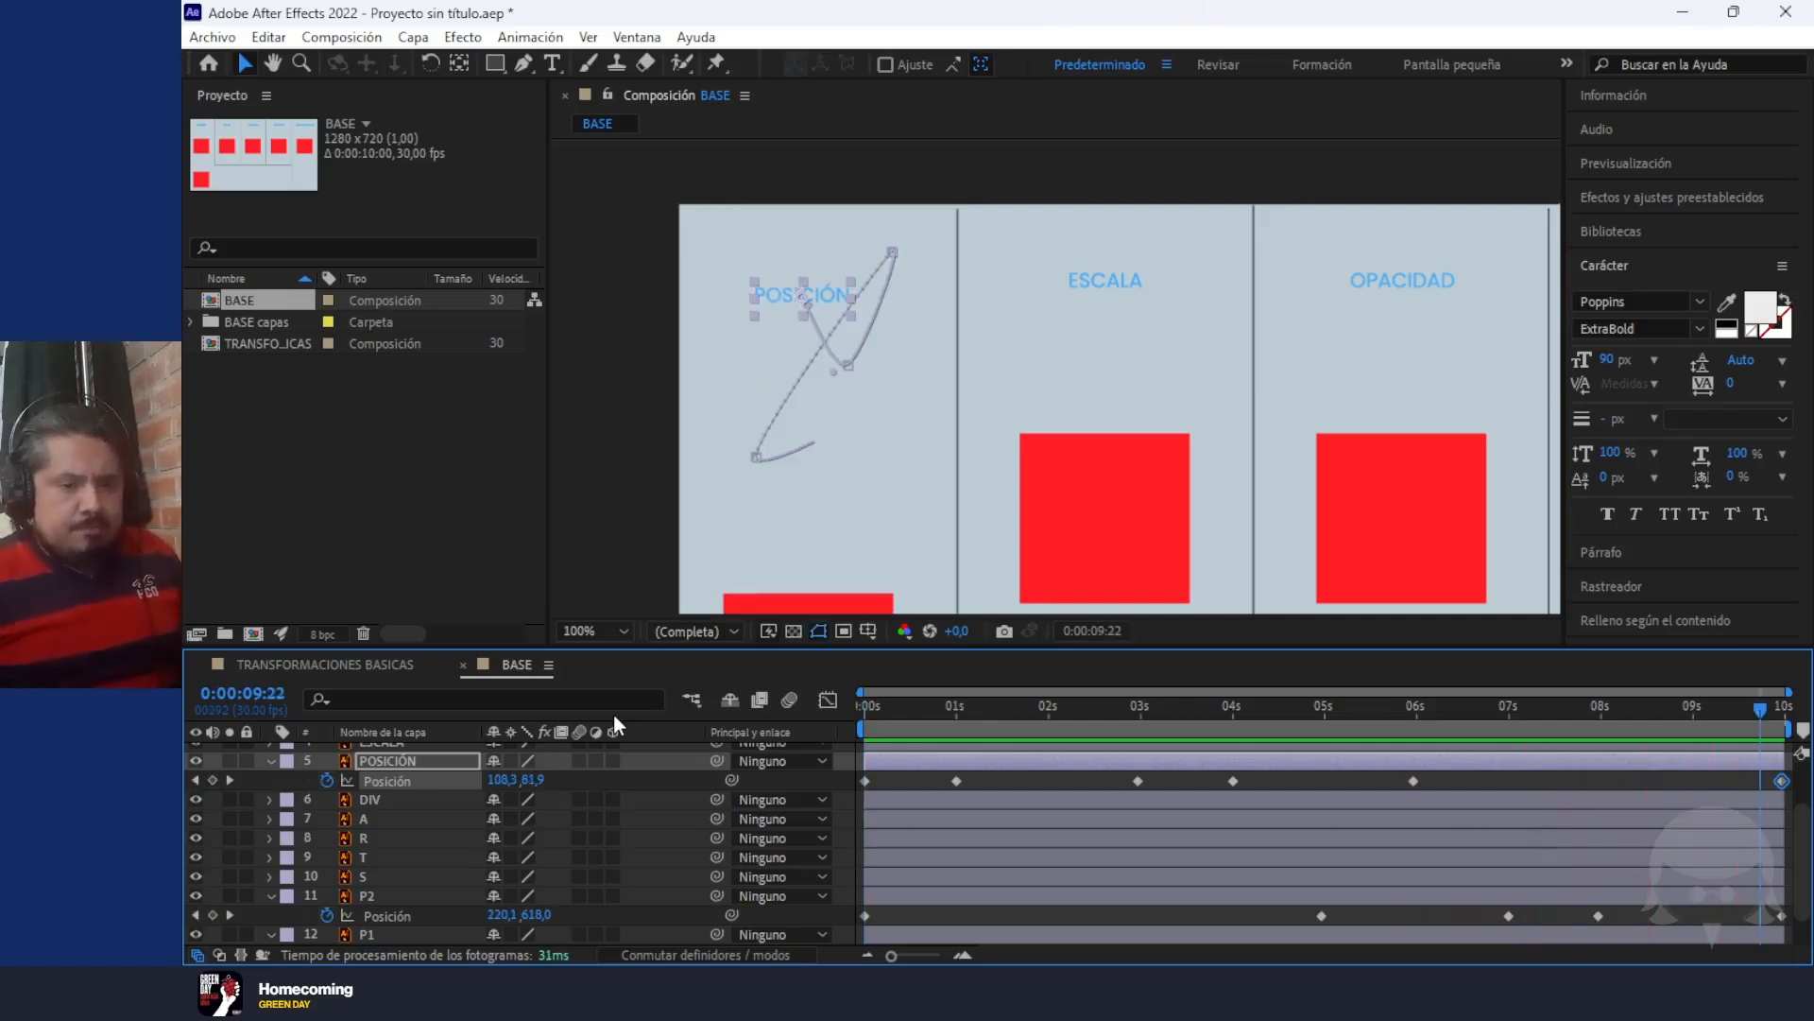
Lock the DIV layer so that the divider lines cannot be selected in the composition
click(1221, 392)
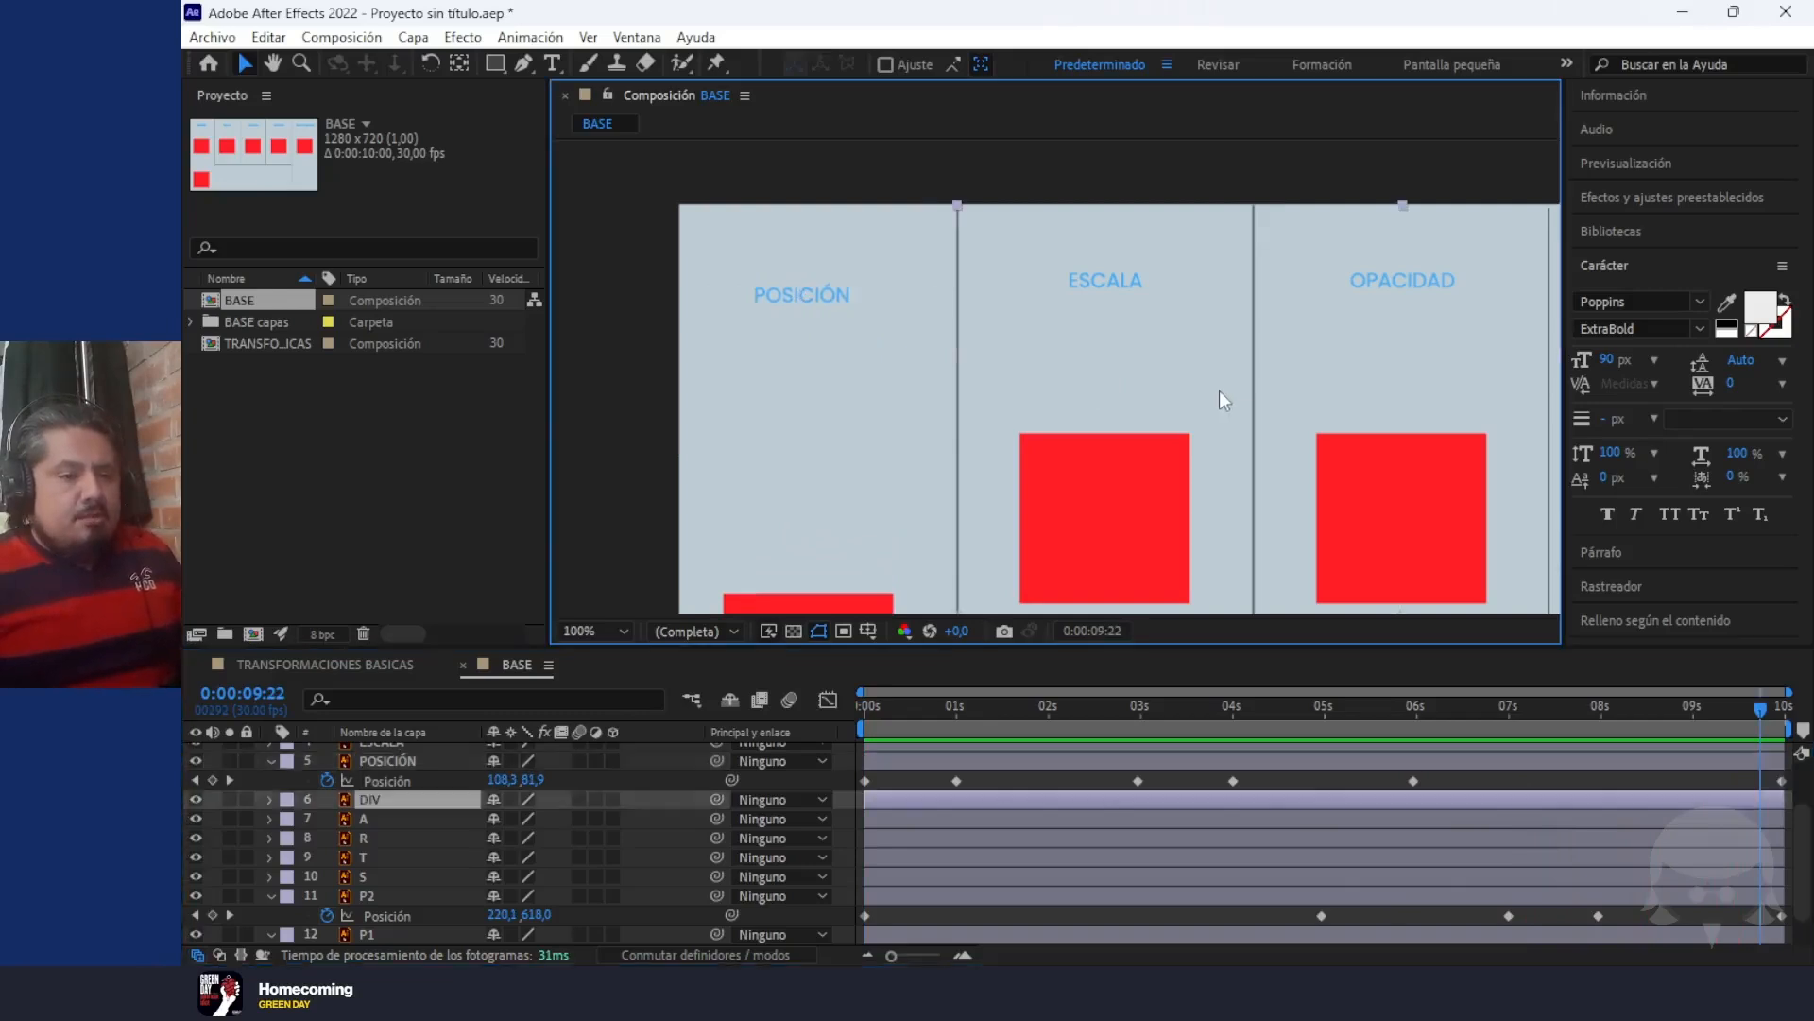
click(1165, 157)
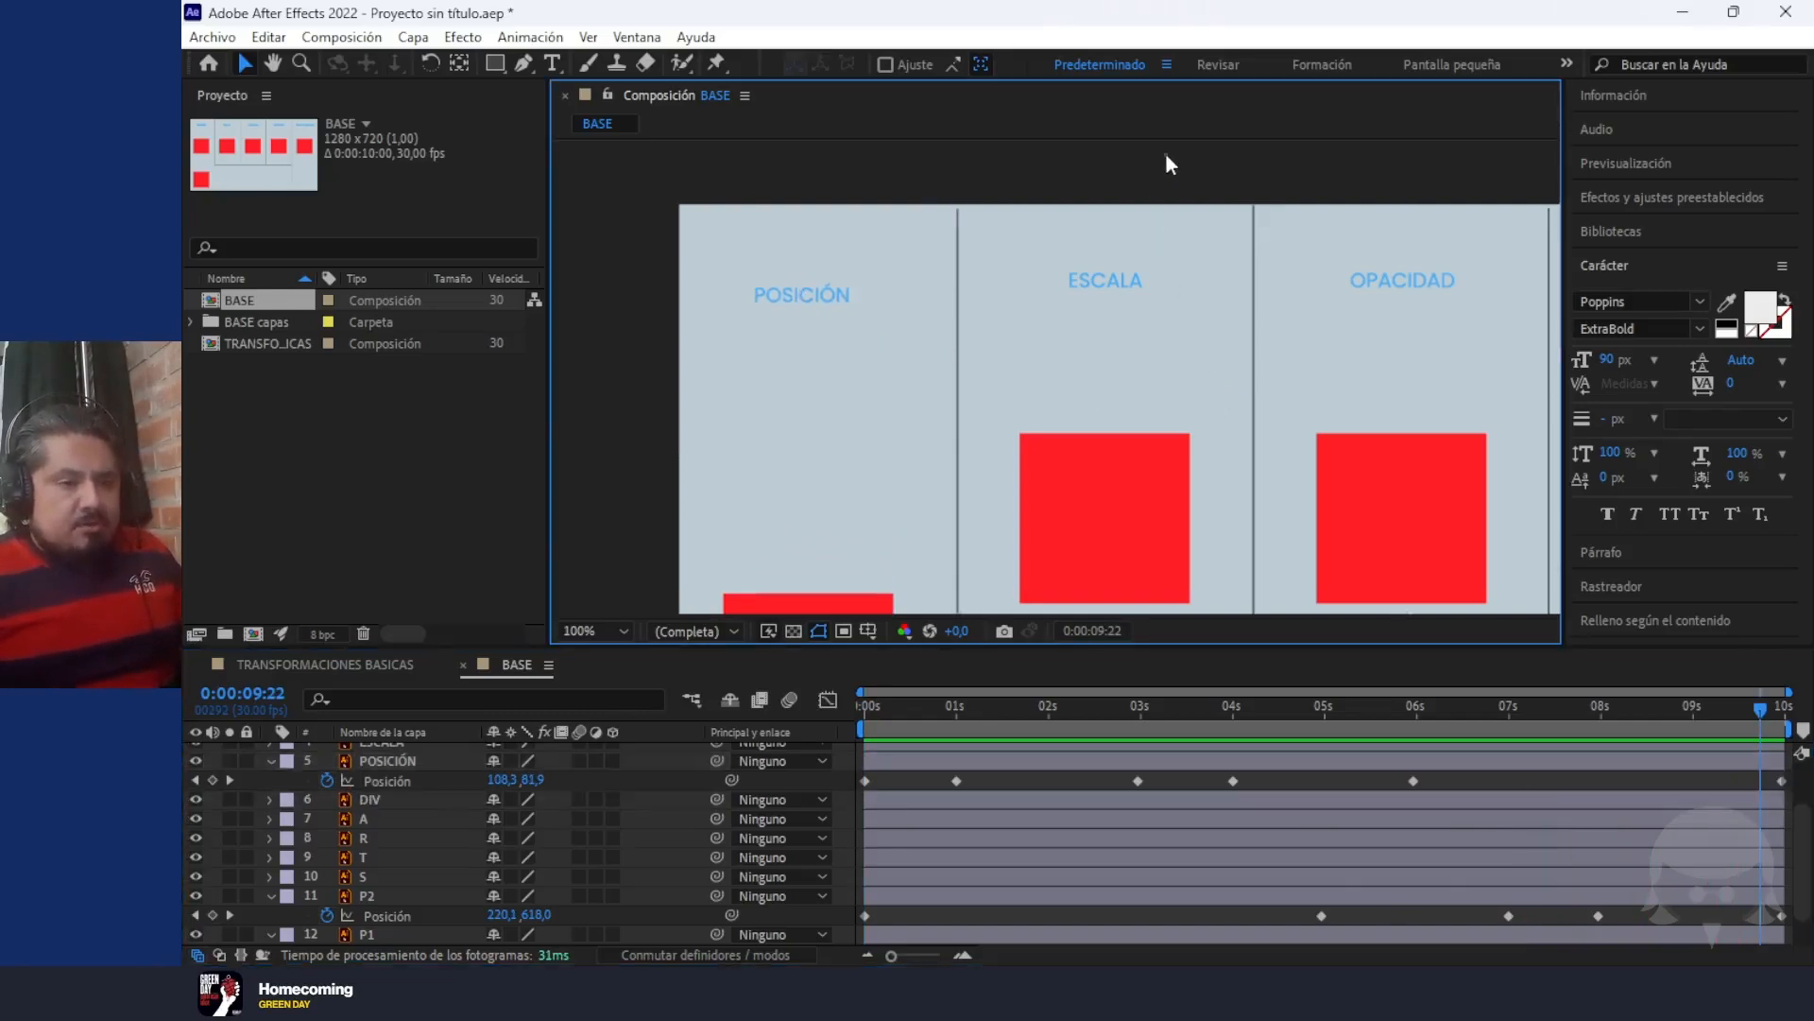
key(h)
drag(1258, 331, 1093, 292)
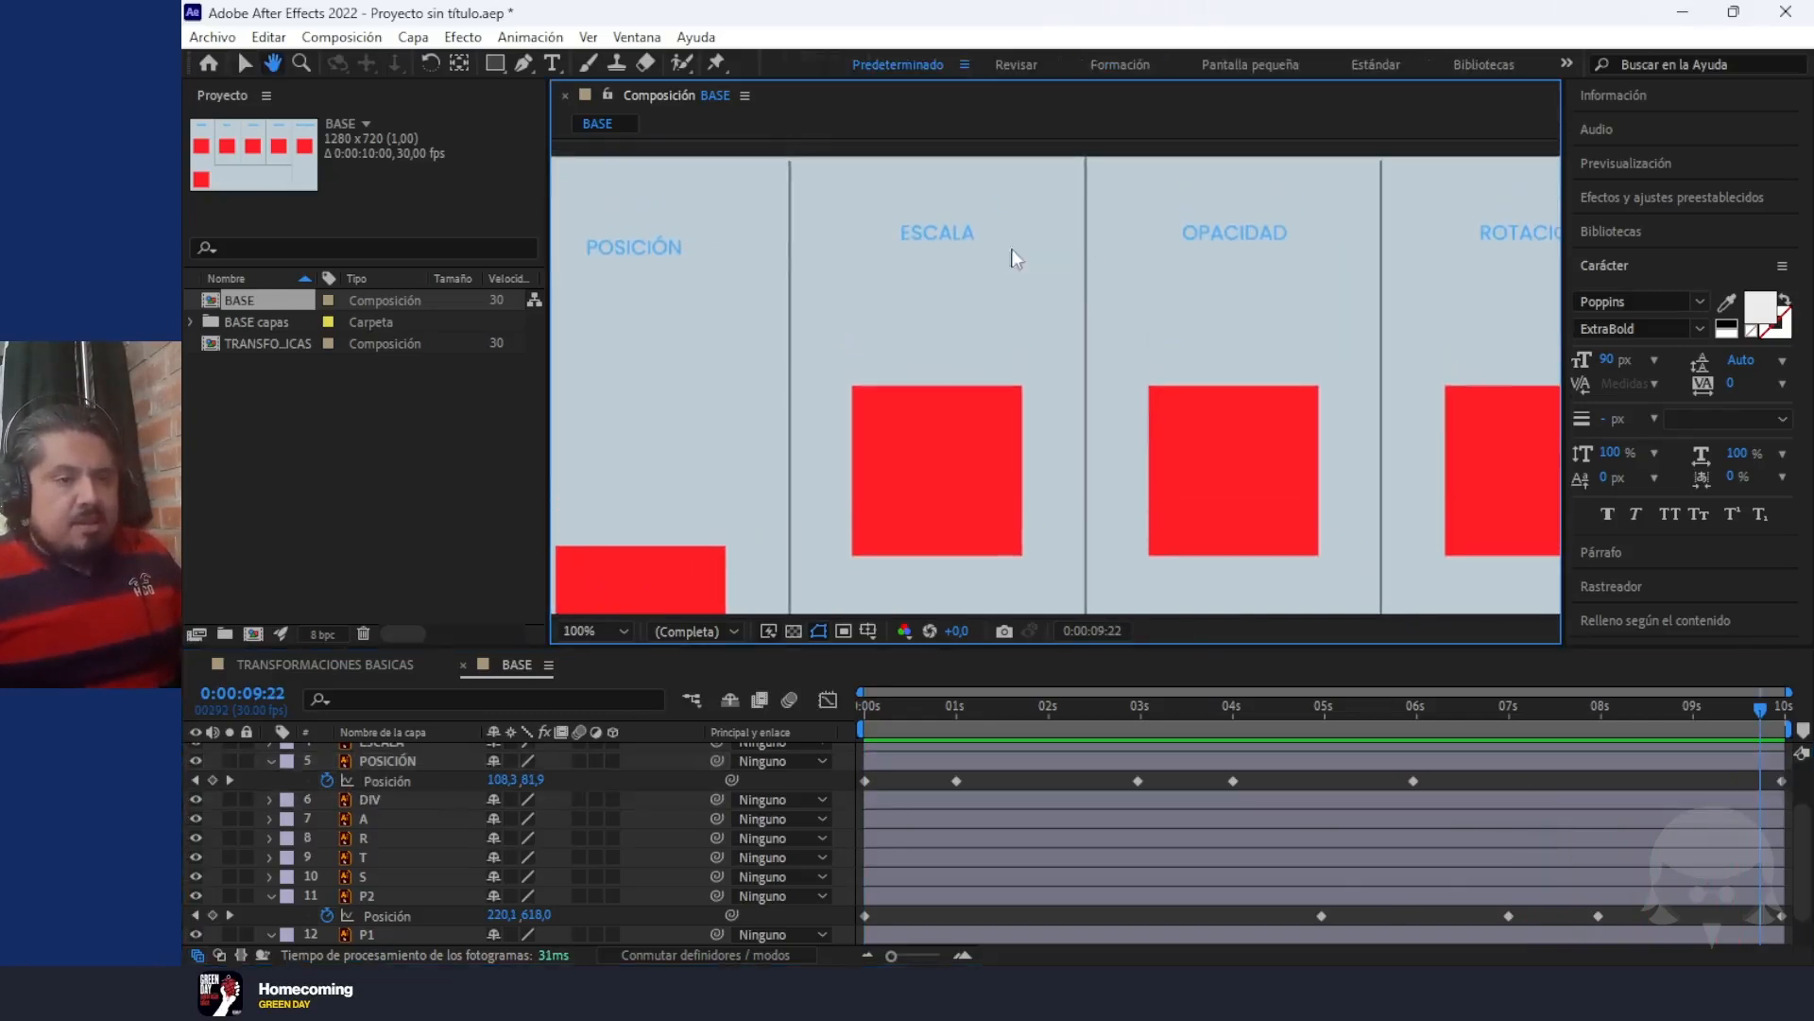
key(v)
click(954, 463)
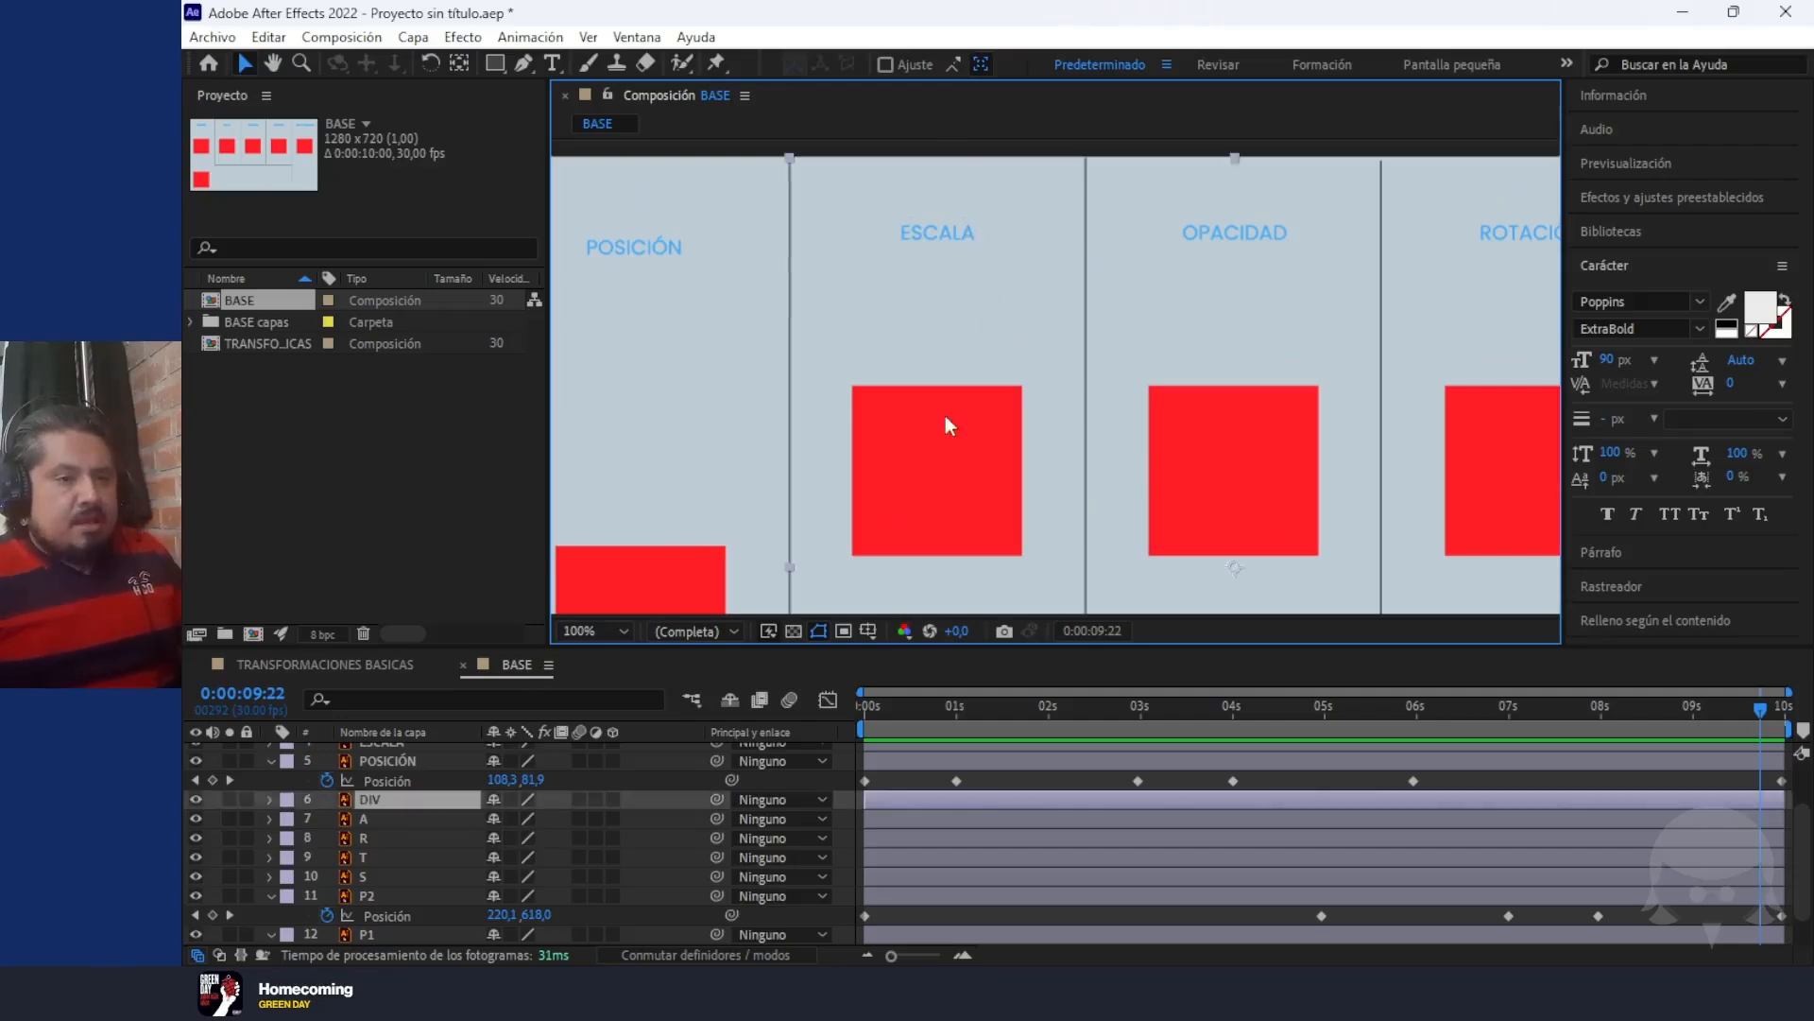
key(comma)
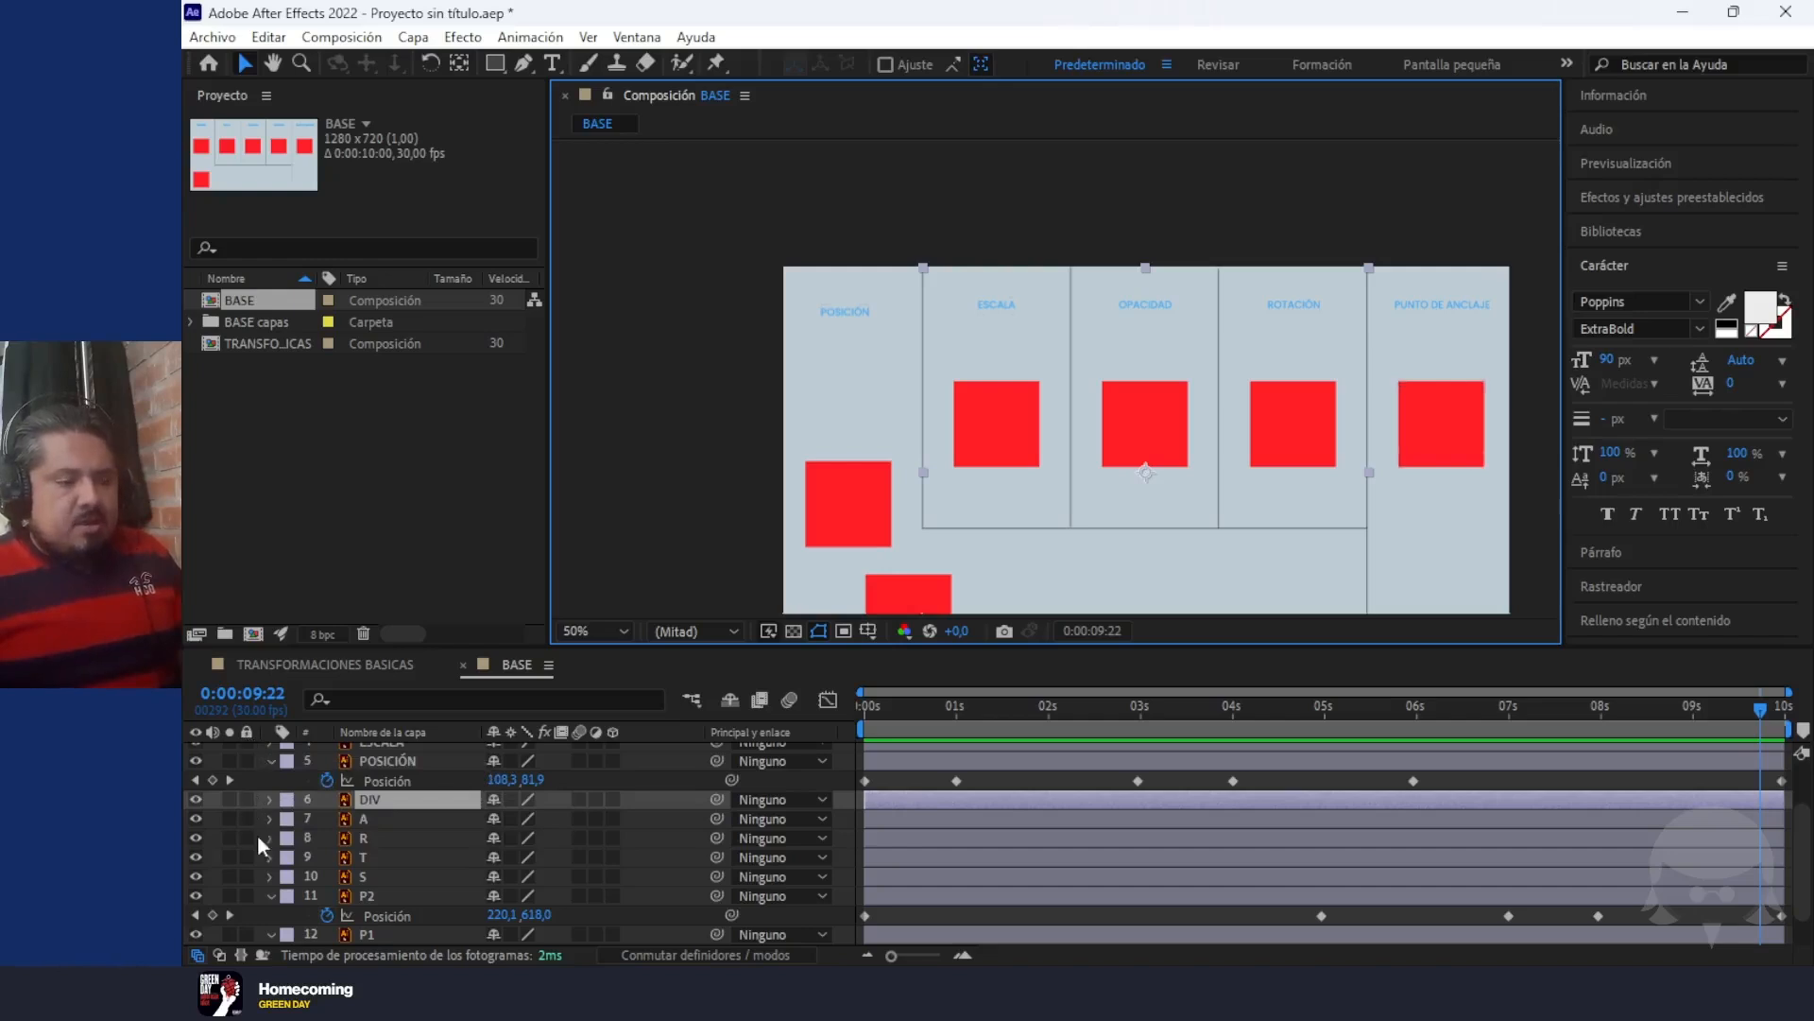
click(245, 799)
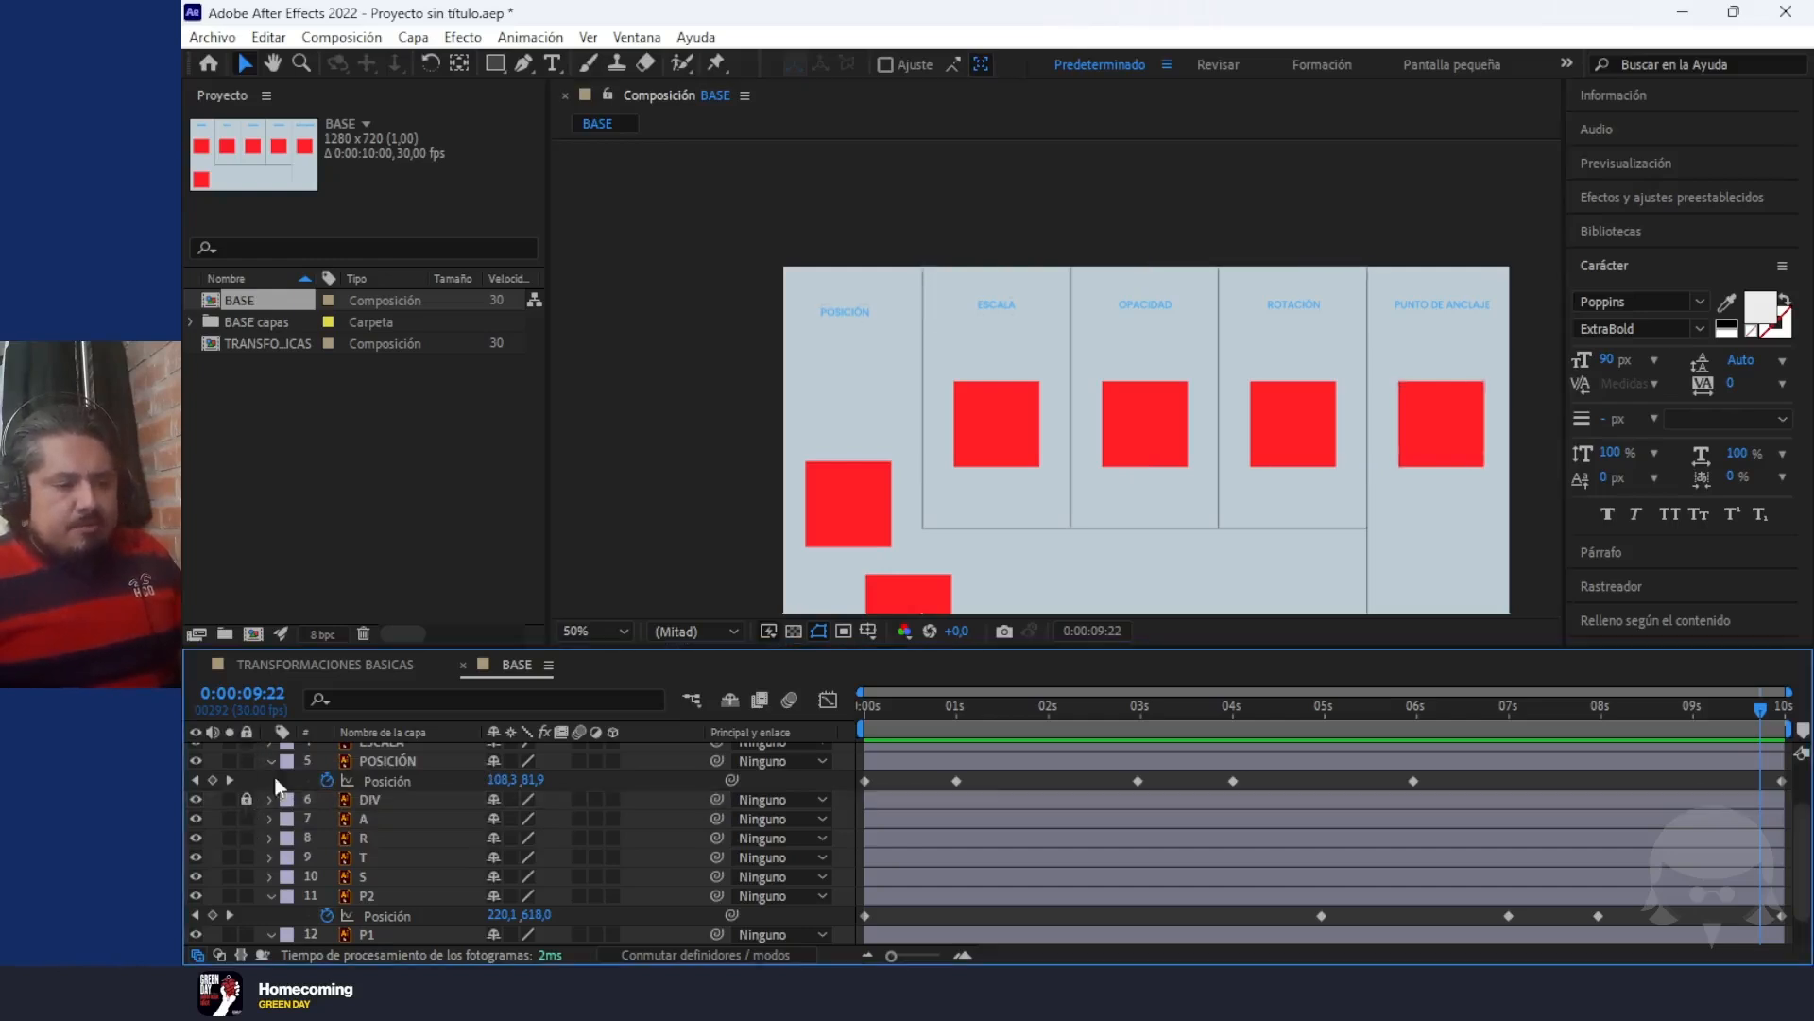
Reveal the Scale of layer S, the ESCALA square, and start its keyframing at the first frame
click(1000, 408)
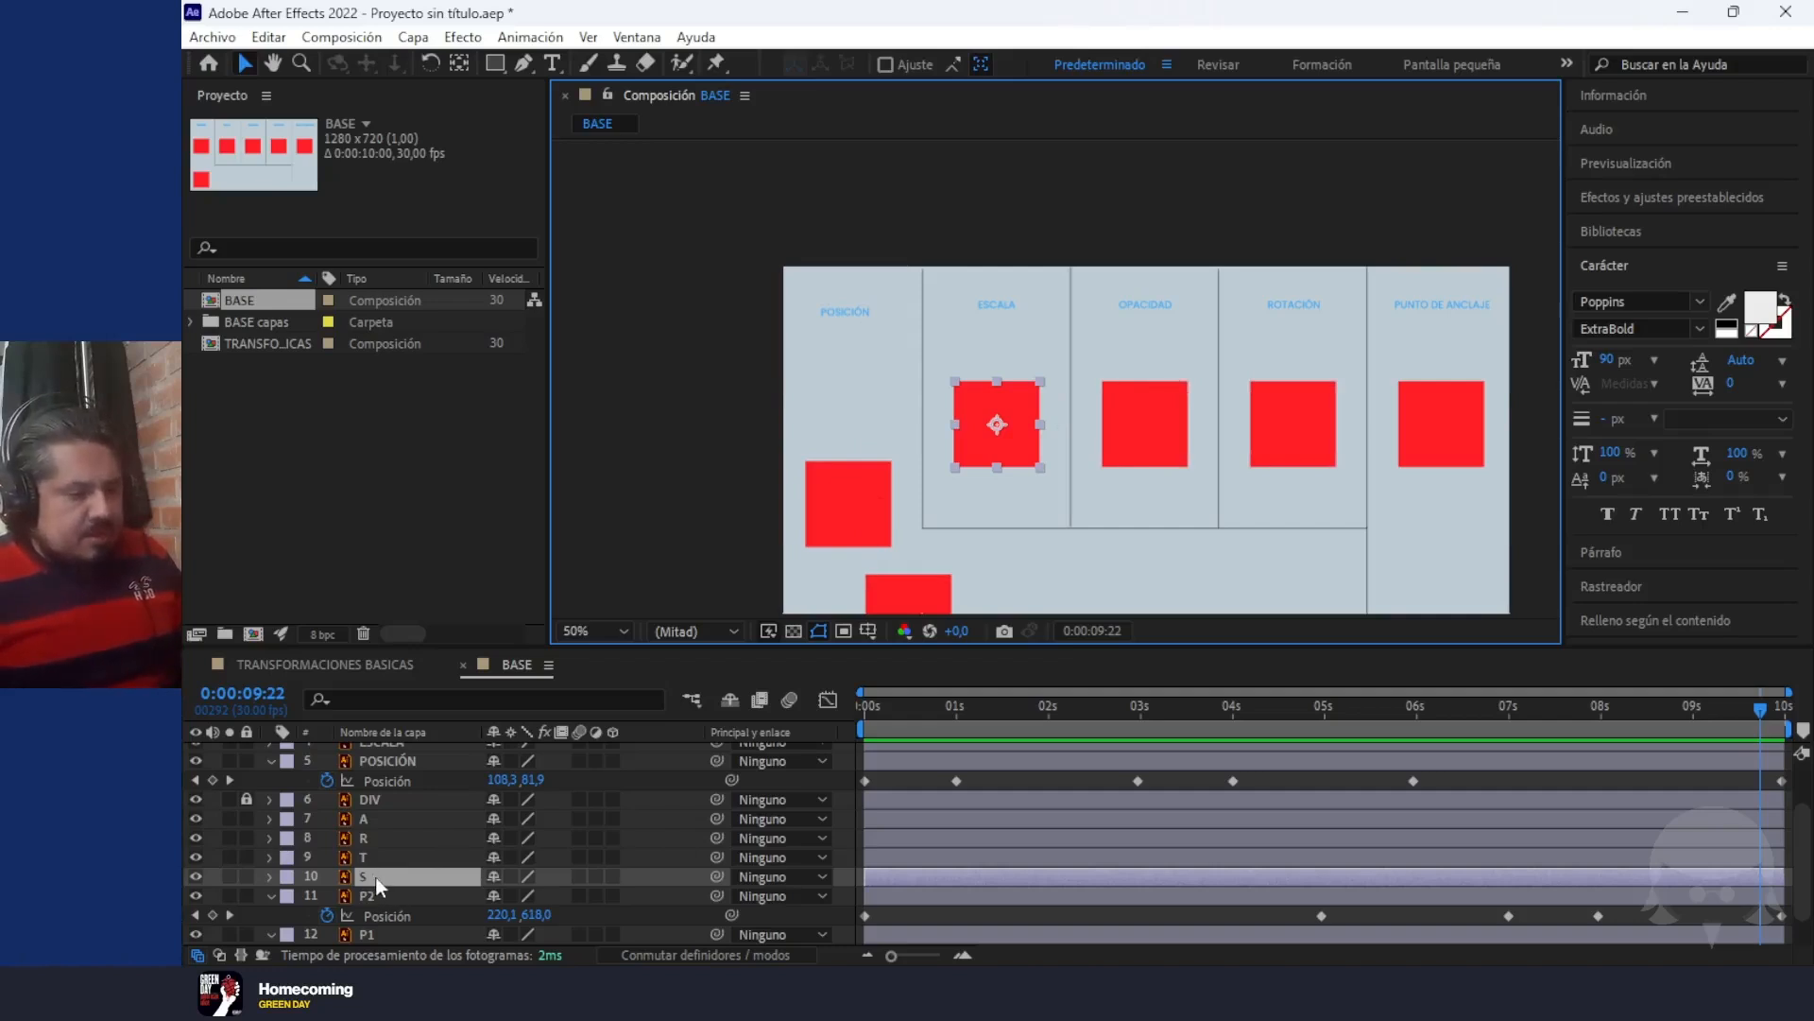
key(s)
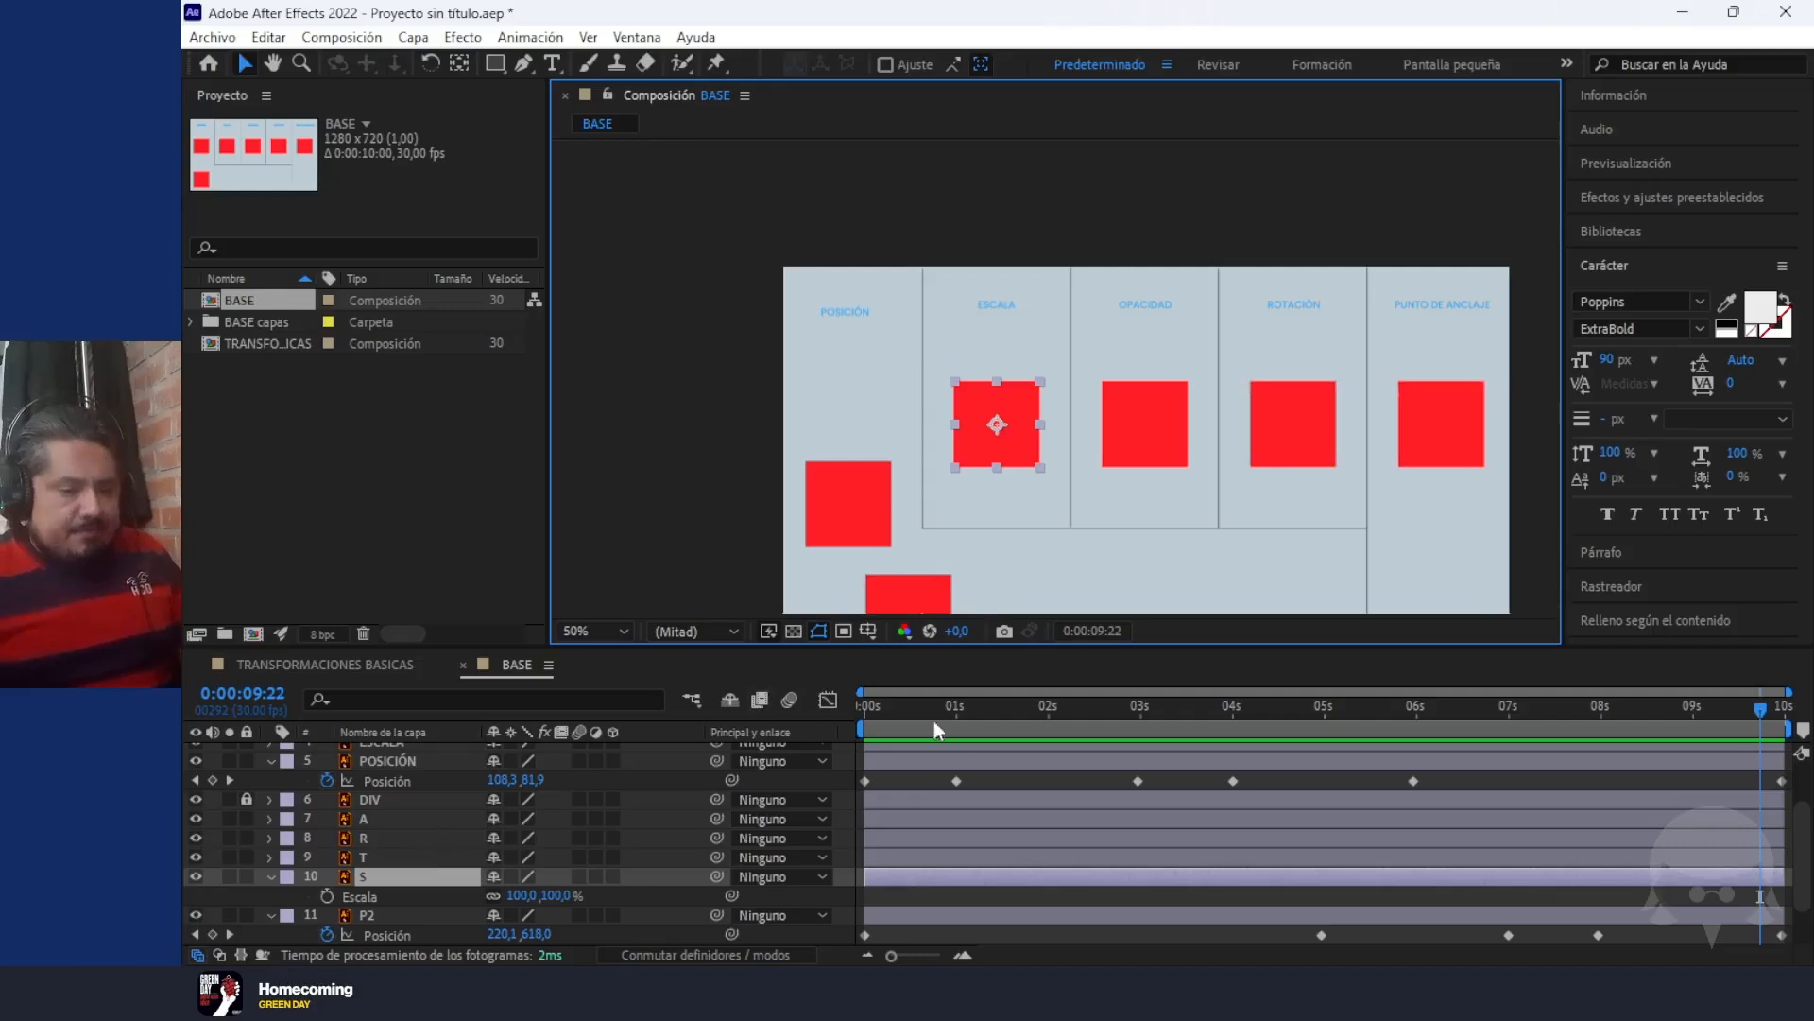
drag(882, 704, 994, 729)
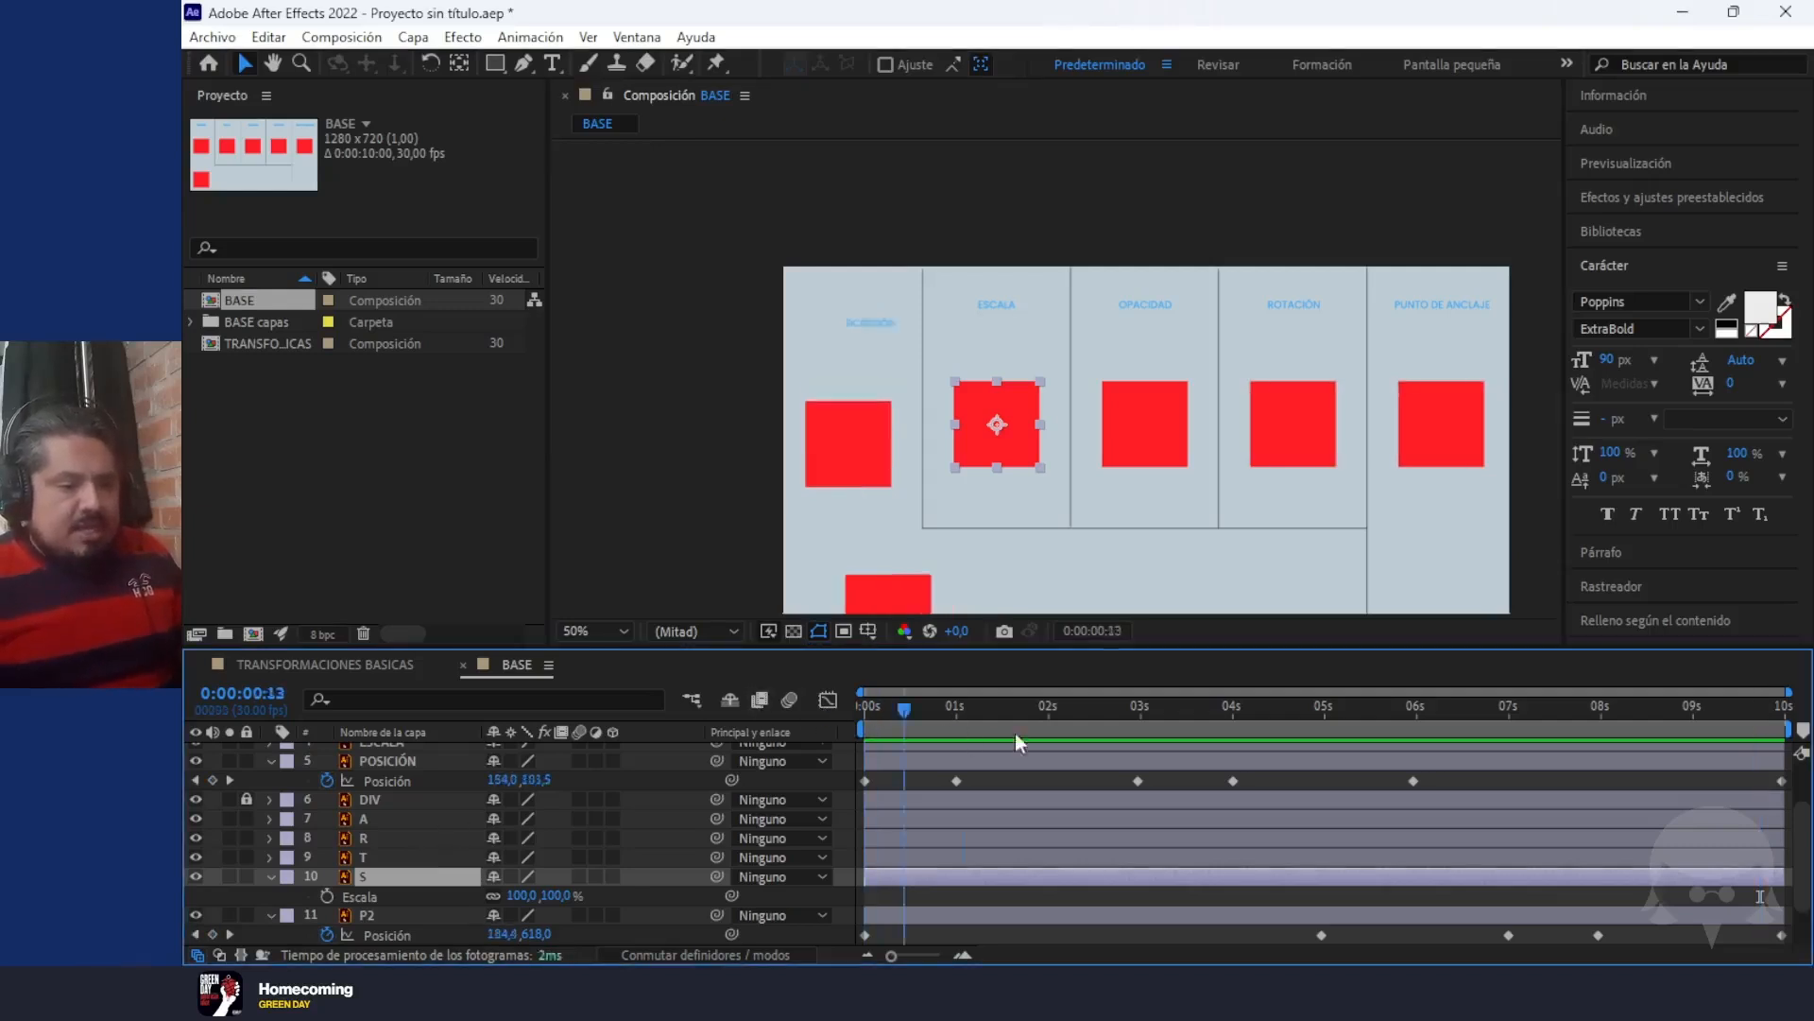
key(Home)
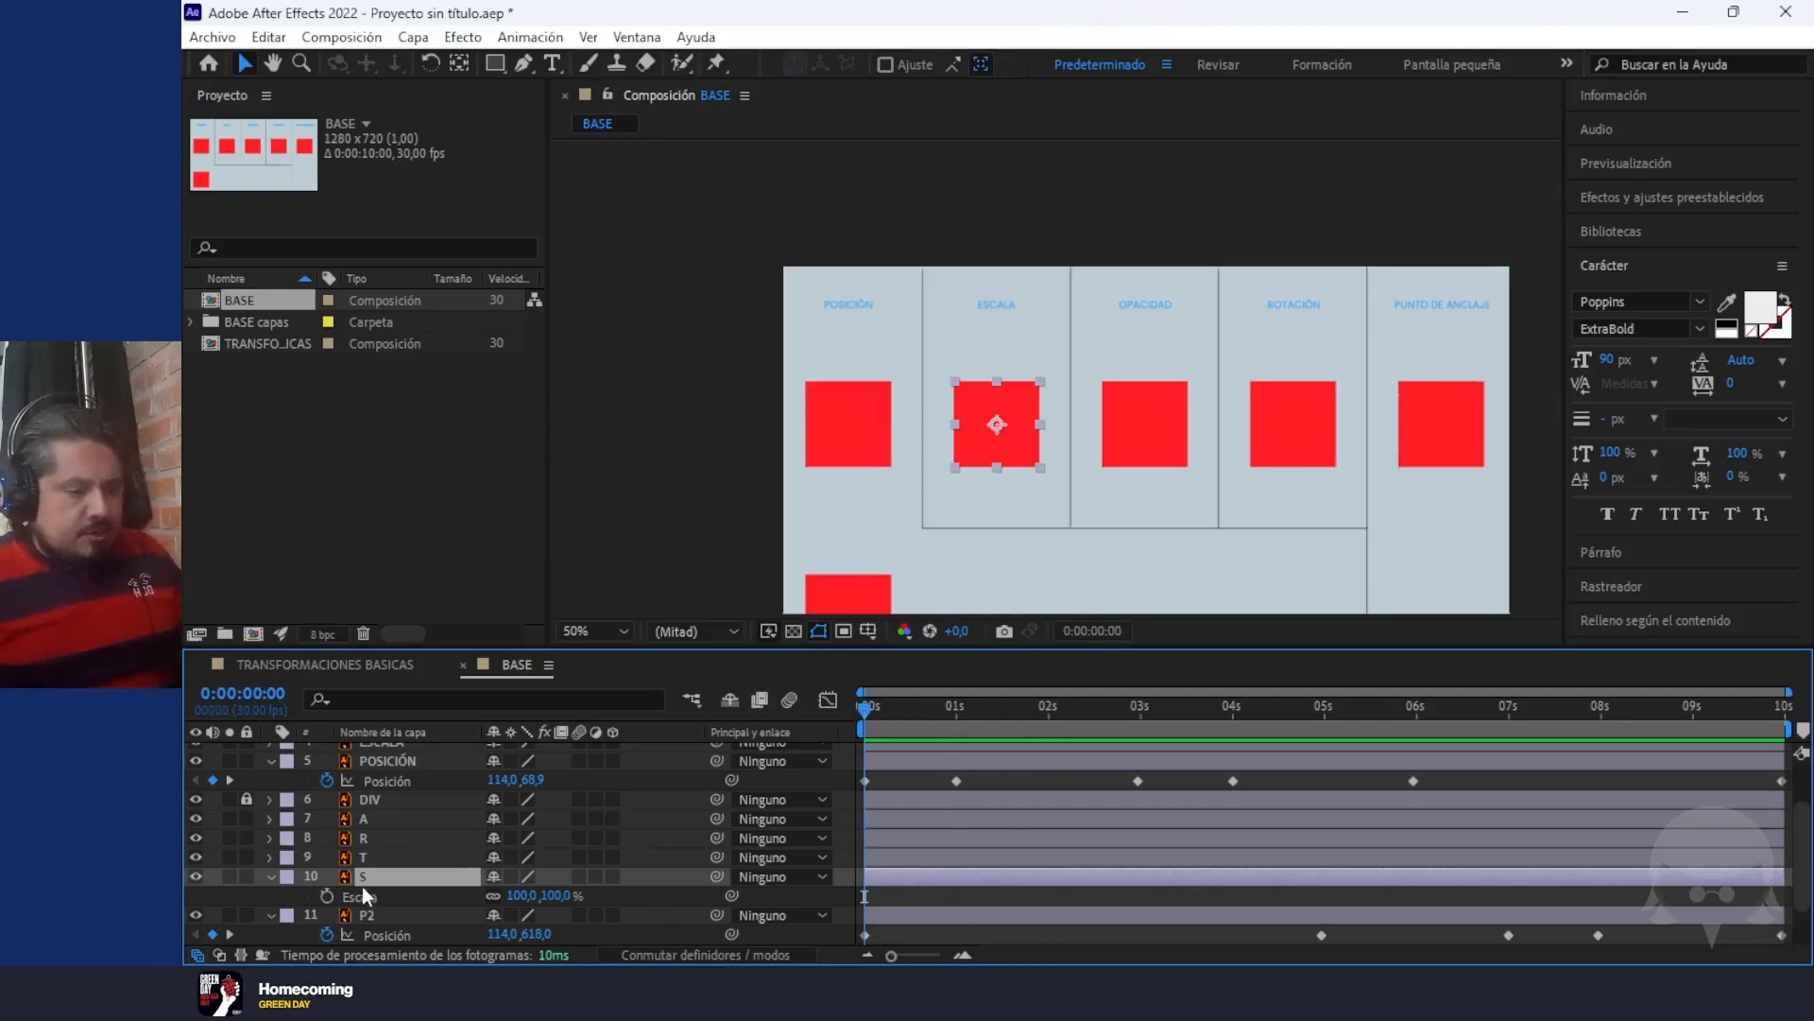
click(327, 895)
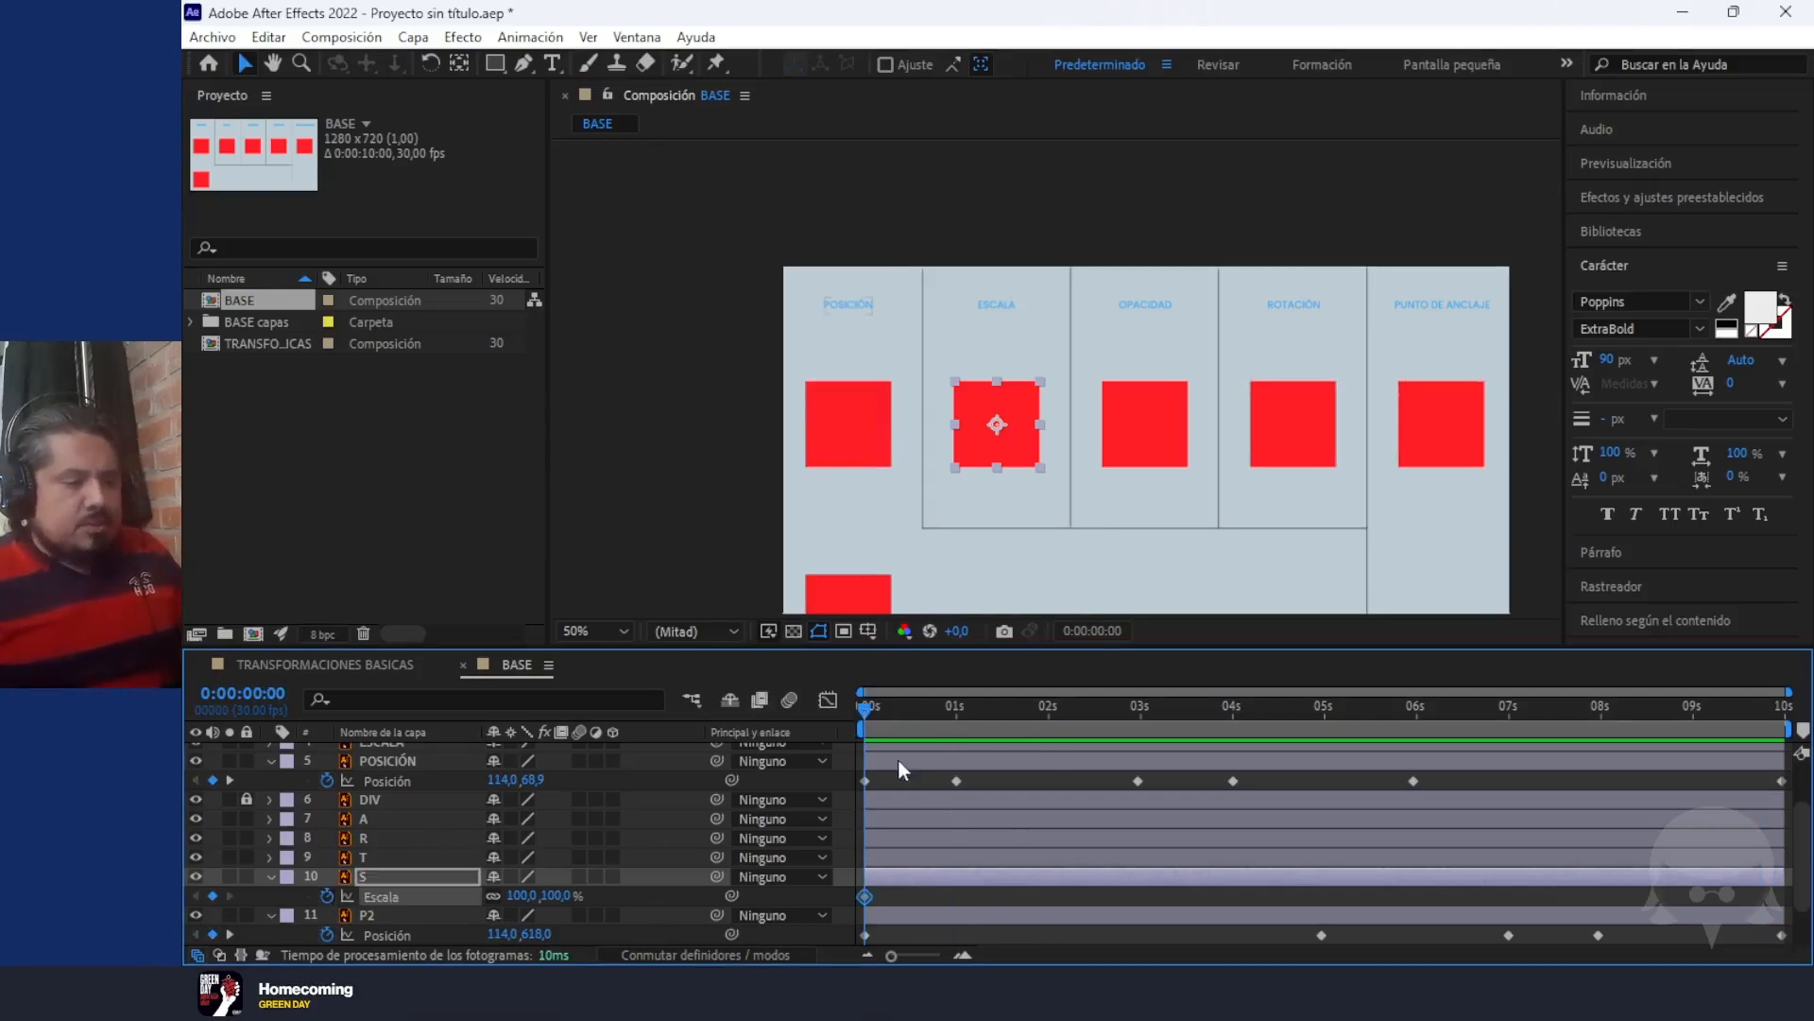
Add Scale keyframes to layer S of 151% at 2 seconds and 36% at 3 seconds
drag(866, 709, 1049, 731)
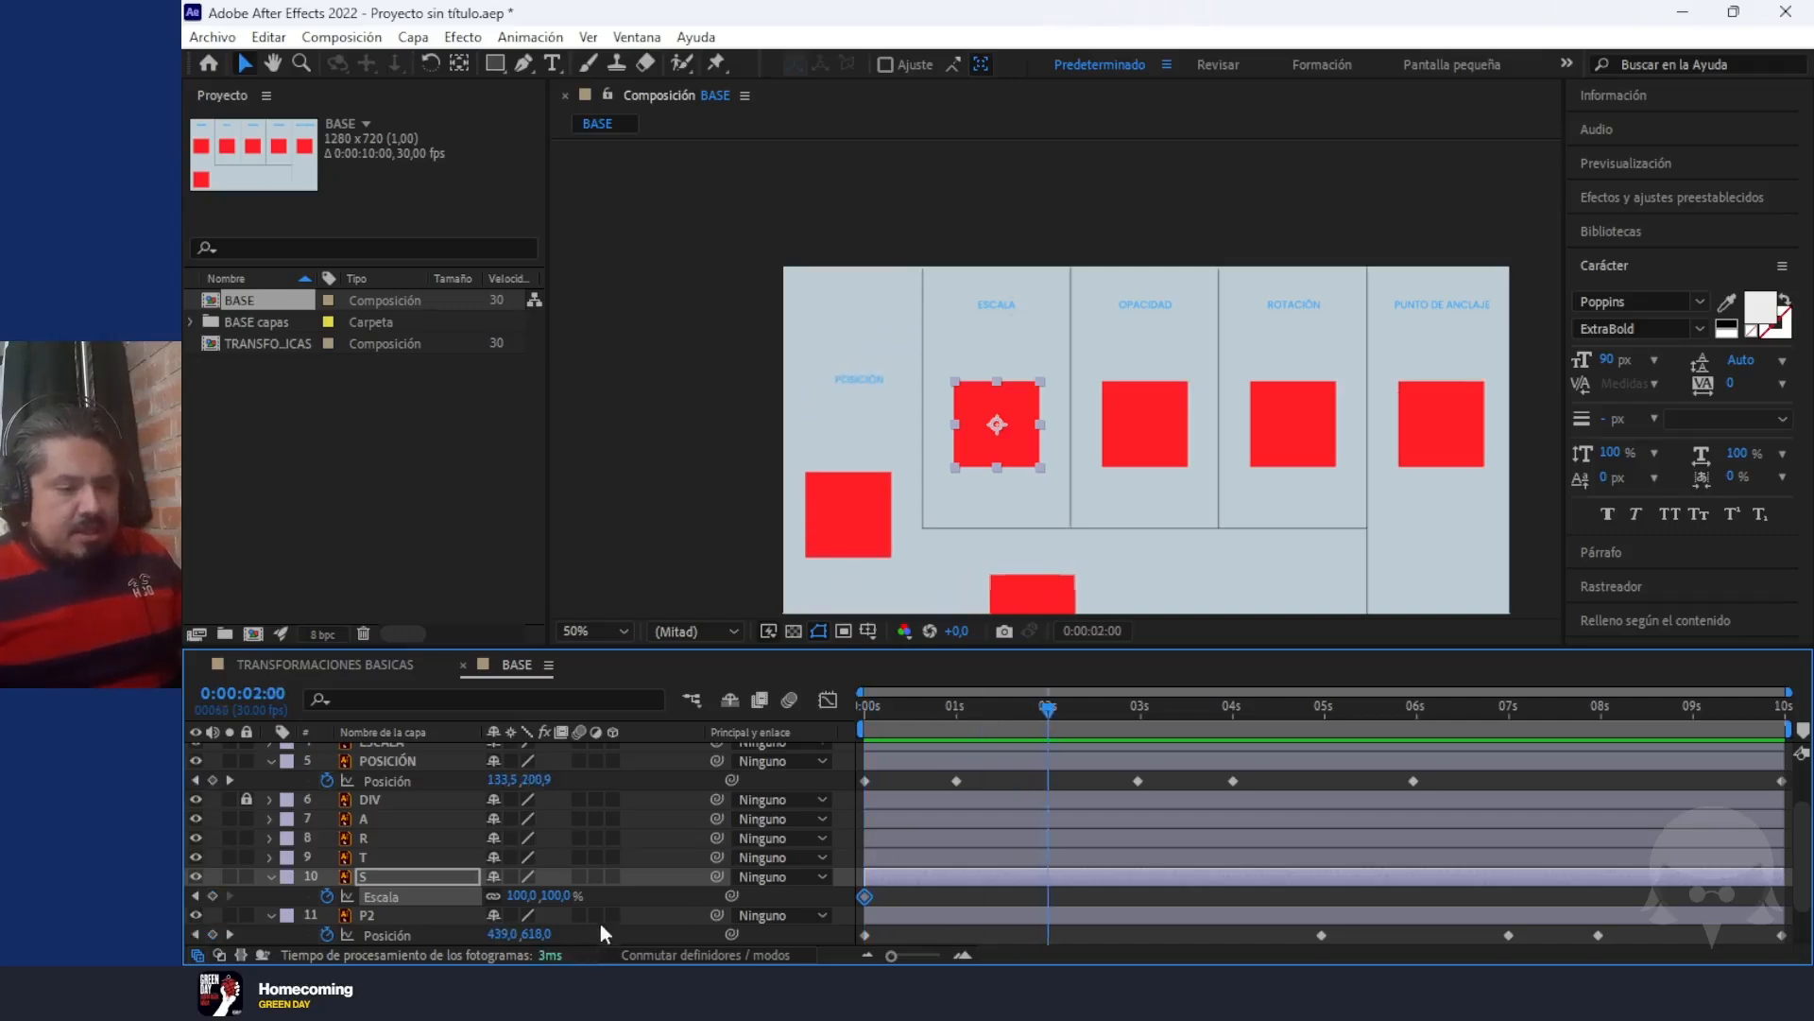
drag(558, 895, 627, 900)
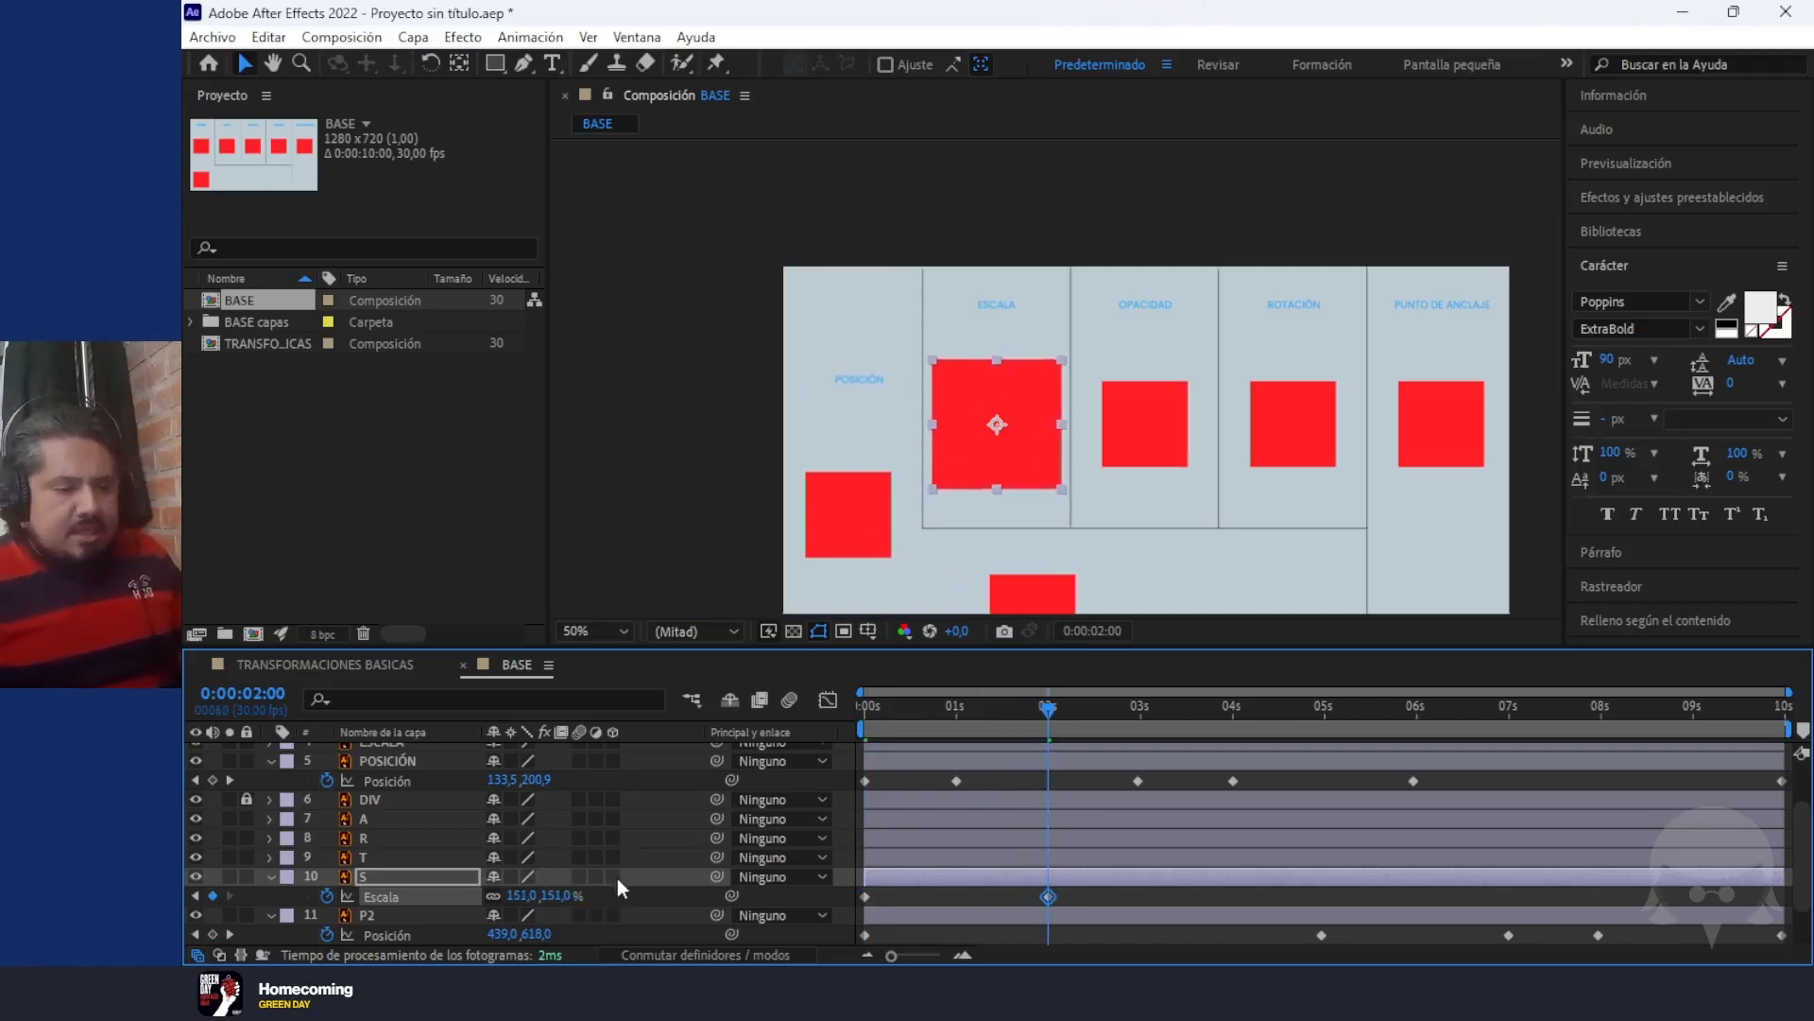
drag(1056, 723, 1147, 739)
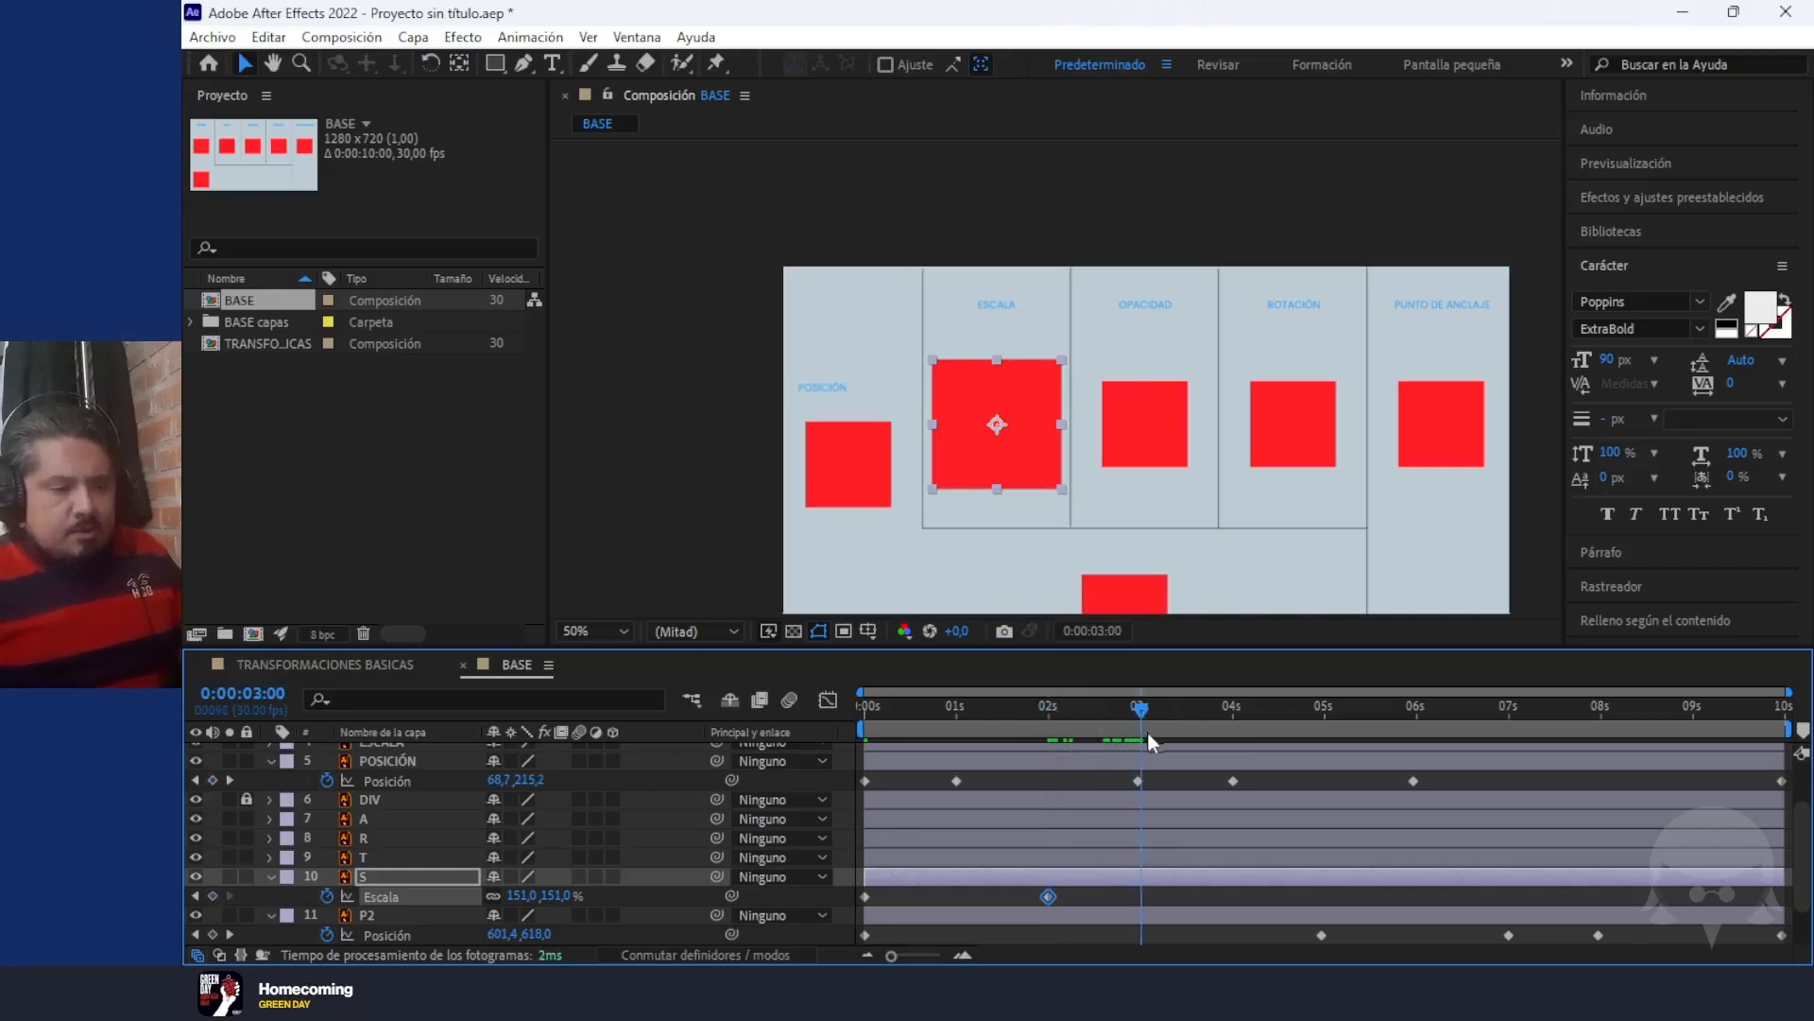
drag(546, 896, 436, 897)
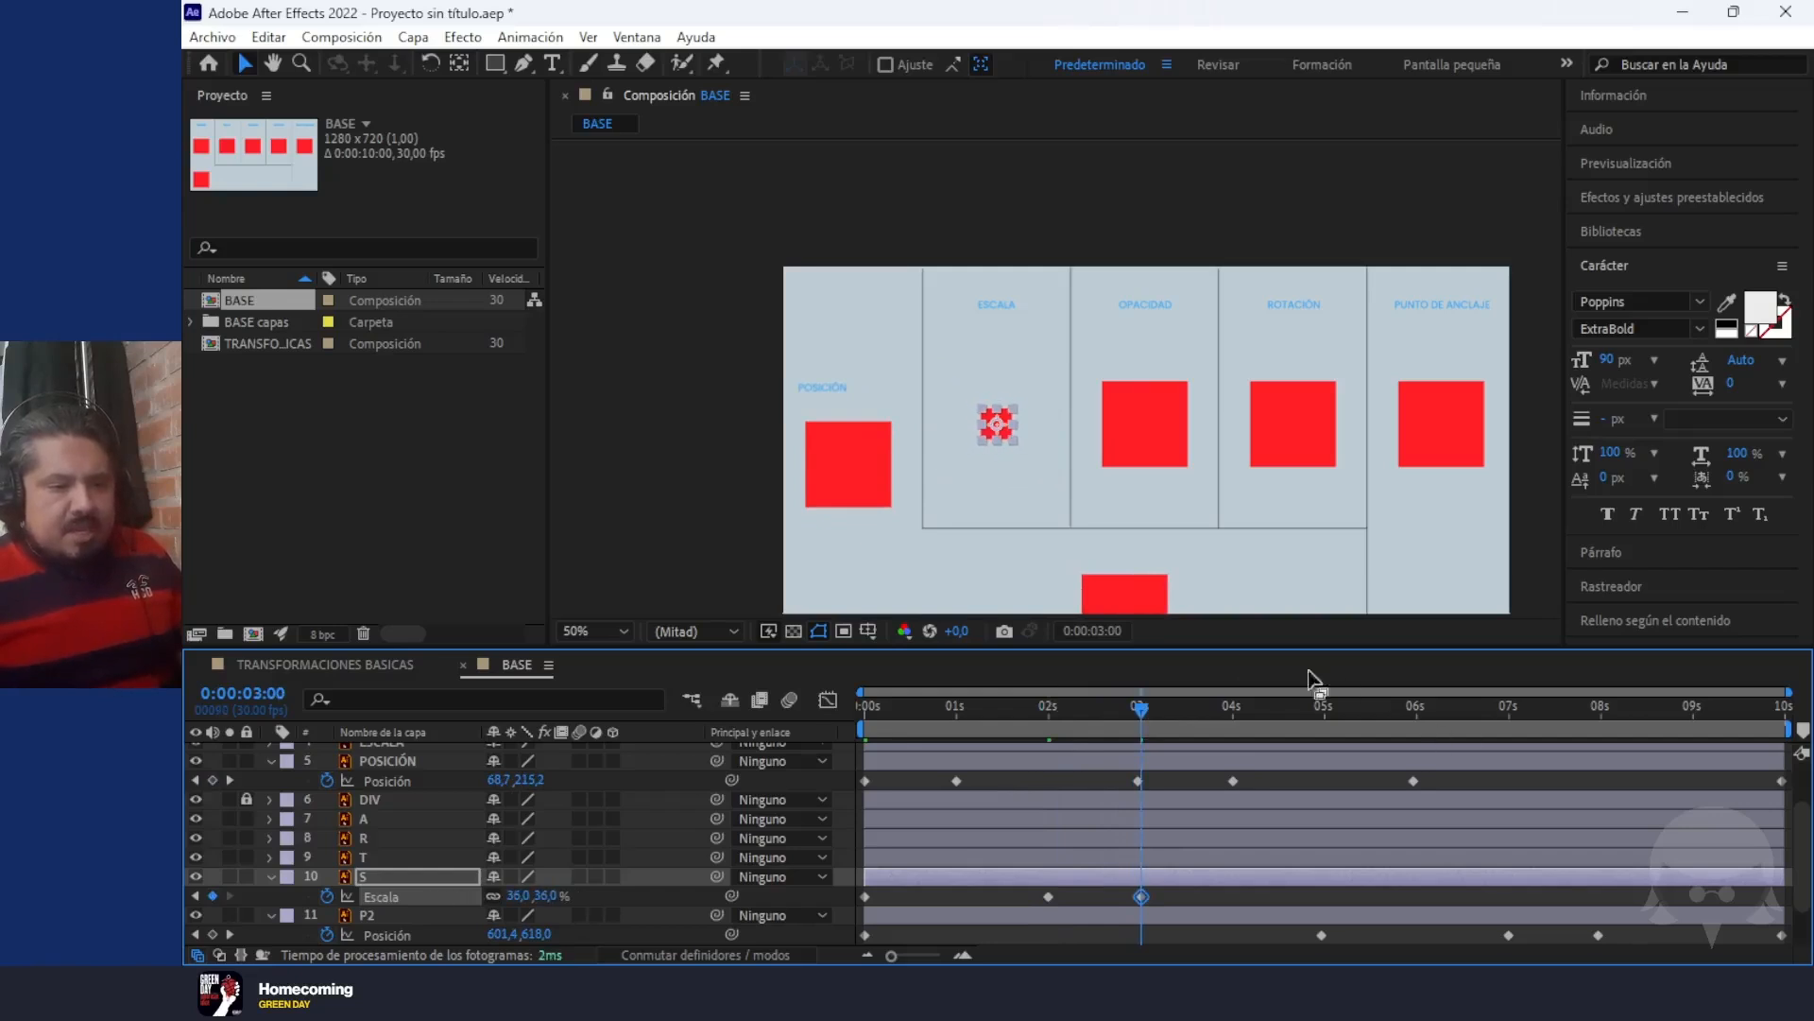
Add Scale keyframes to layer S at 0:00:03:24, at 0:00:04:22 with 163%, and just after 5 seconds with 66%
drag(1147, 701, 1215, 704)
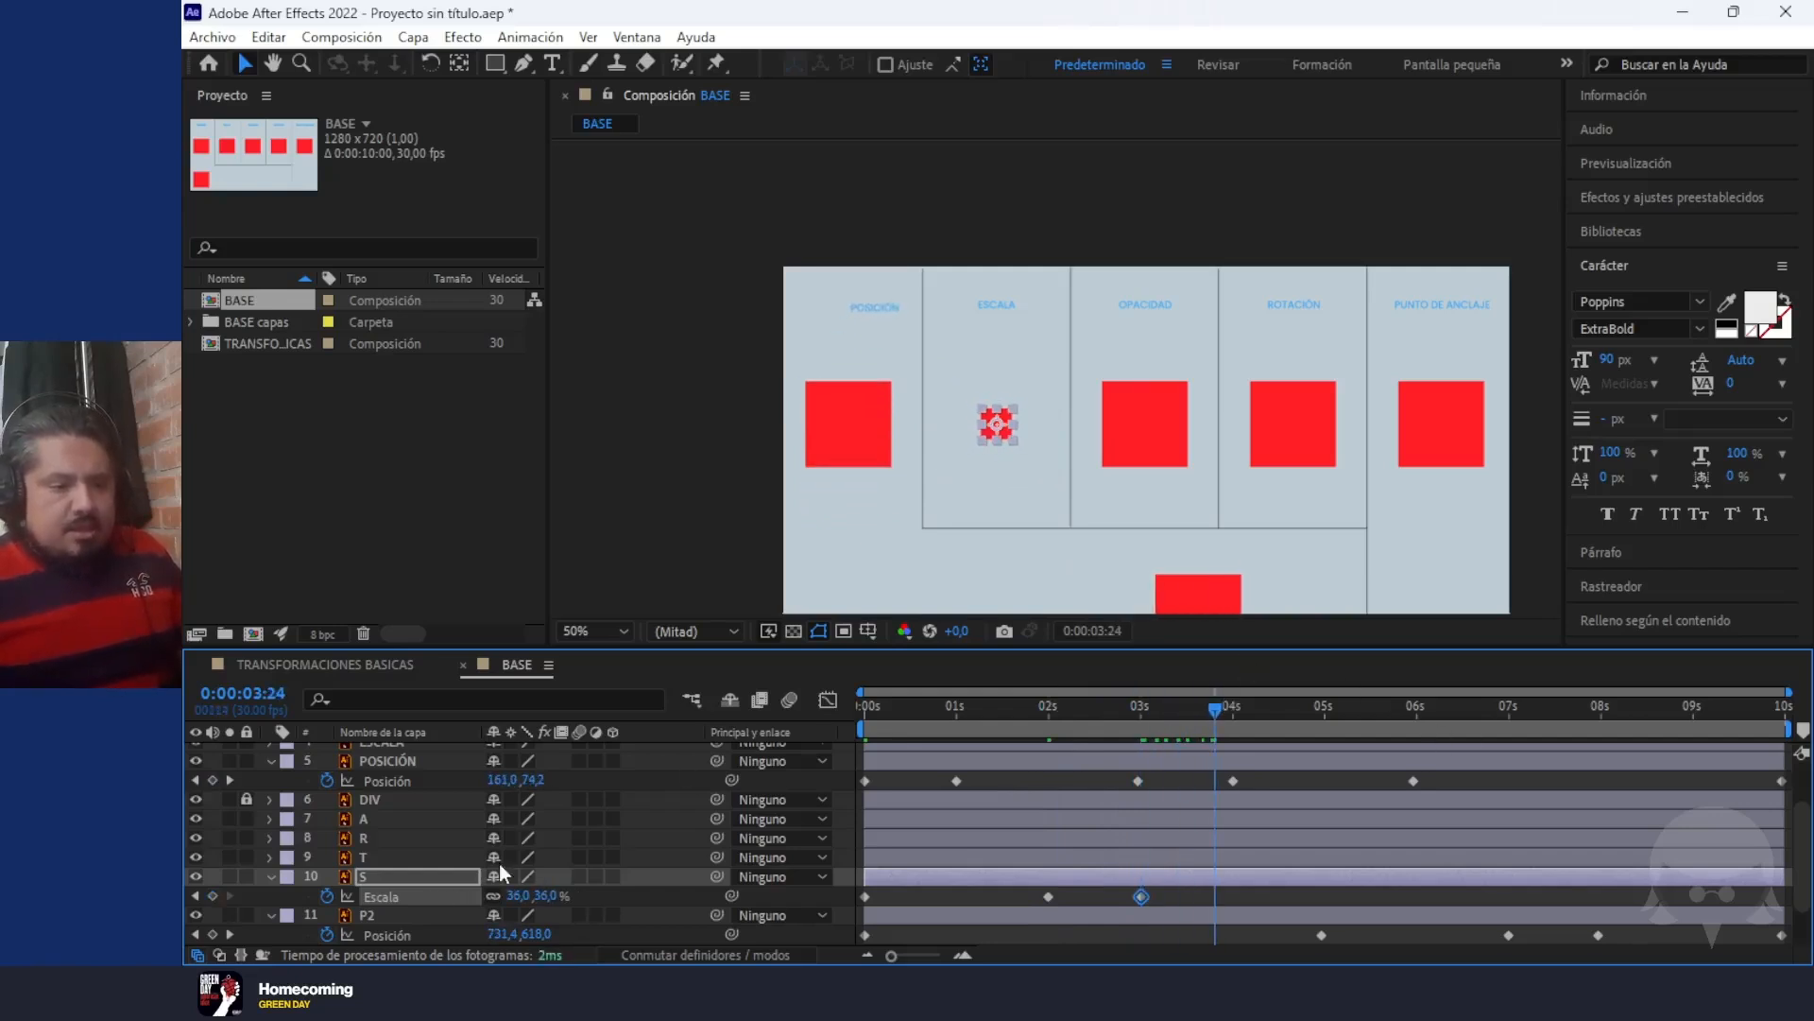
drag(552, 895, 652, 898)
key(Page_Down)
click(1300, 704)
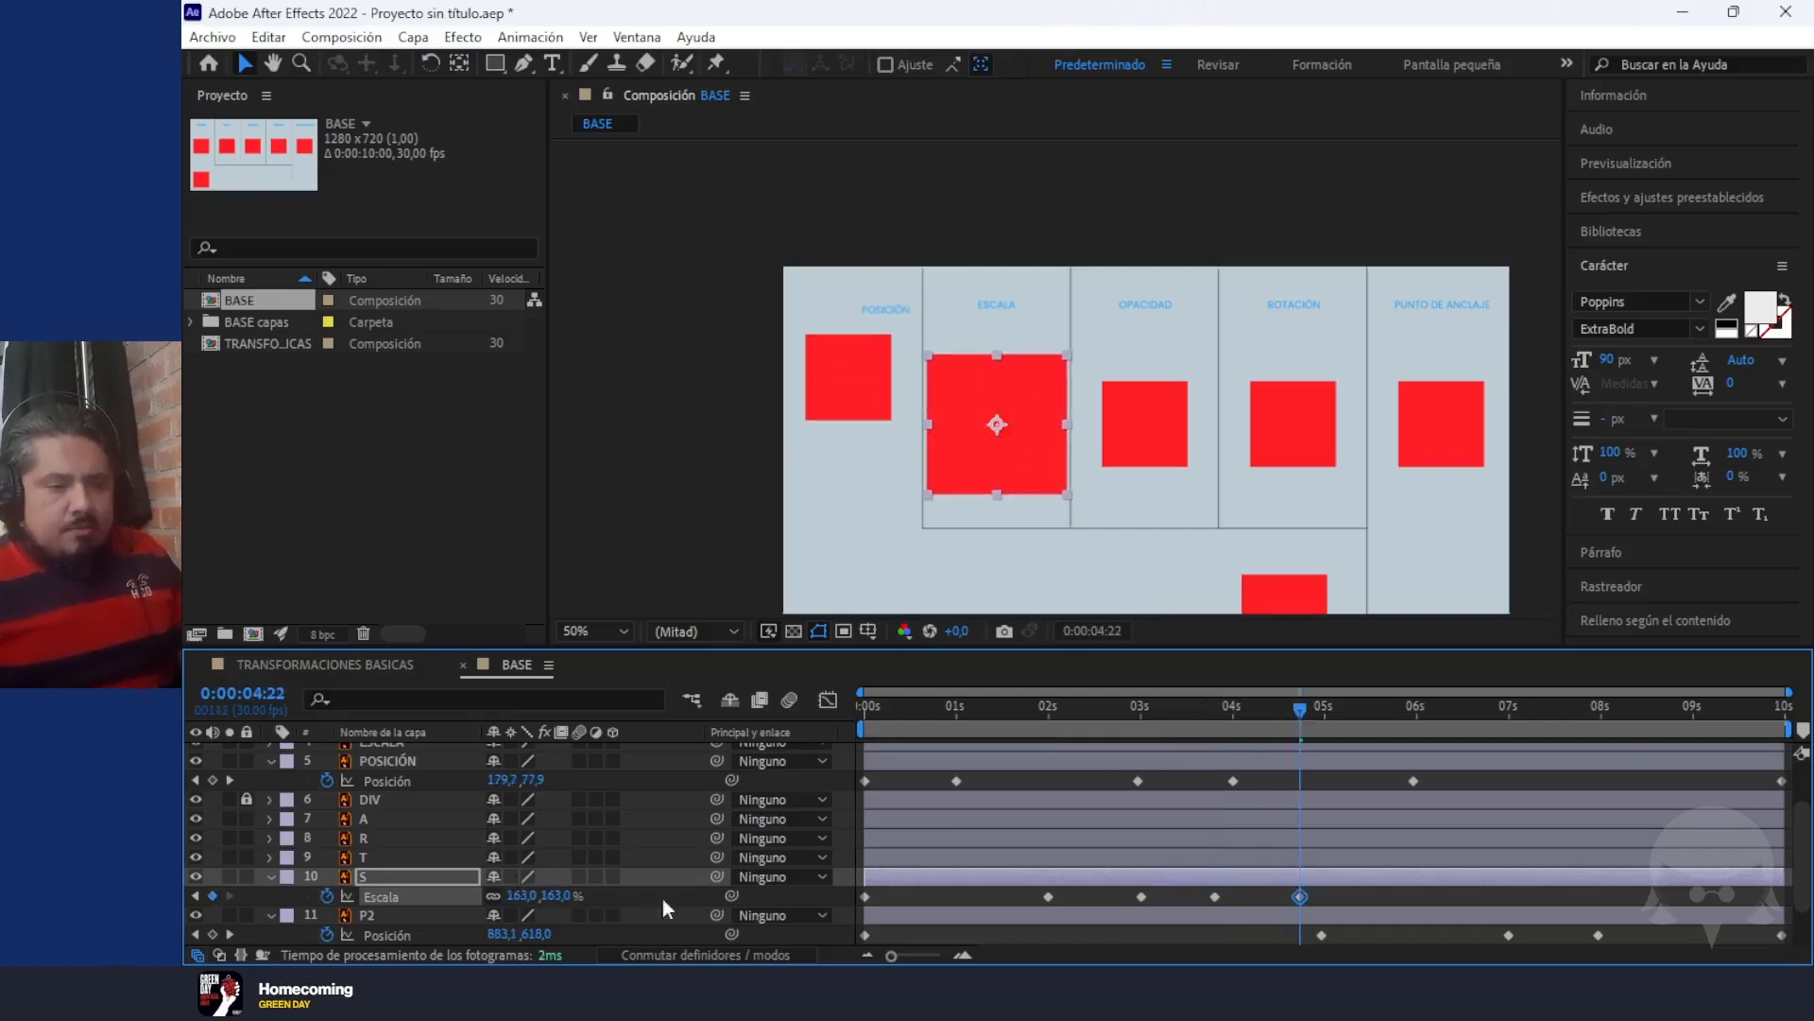
click(1333, 707)
drag(572, 904, 654, 898)
Stretch layer S in the composition to about 44.9, 203.3% at 0:00:05:17 and about 150.5, 31.7% at 6 seconds
drag(1343, 702, 1376, 725)
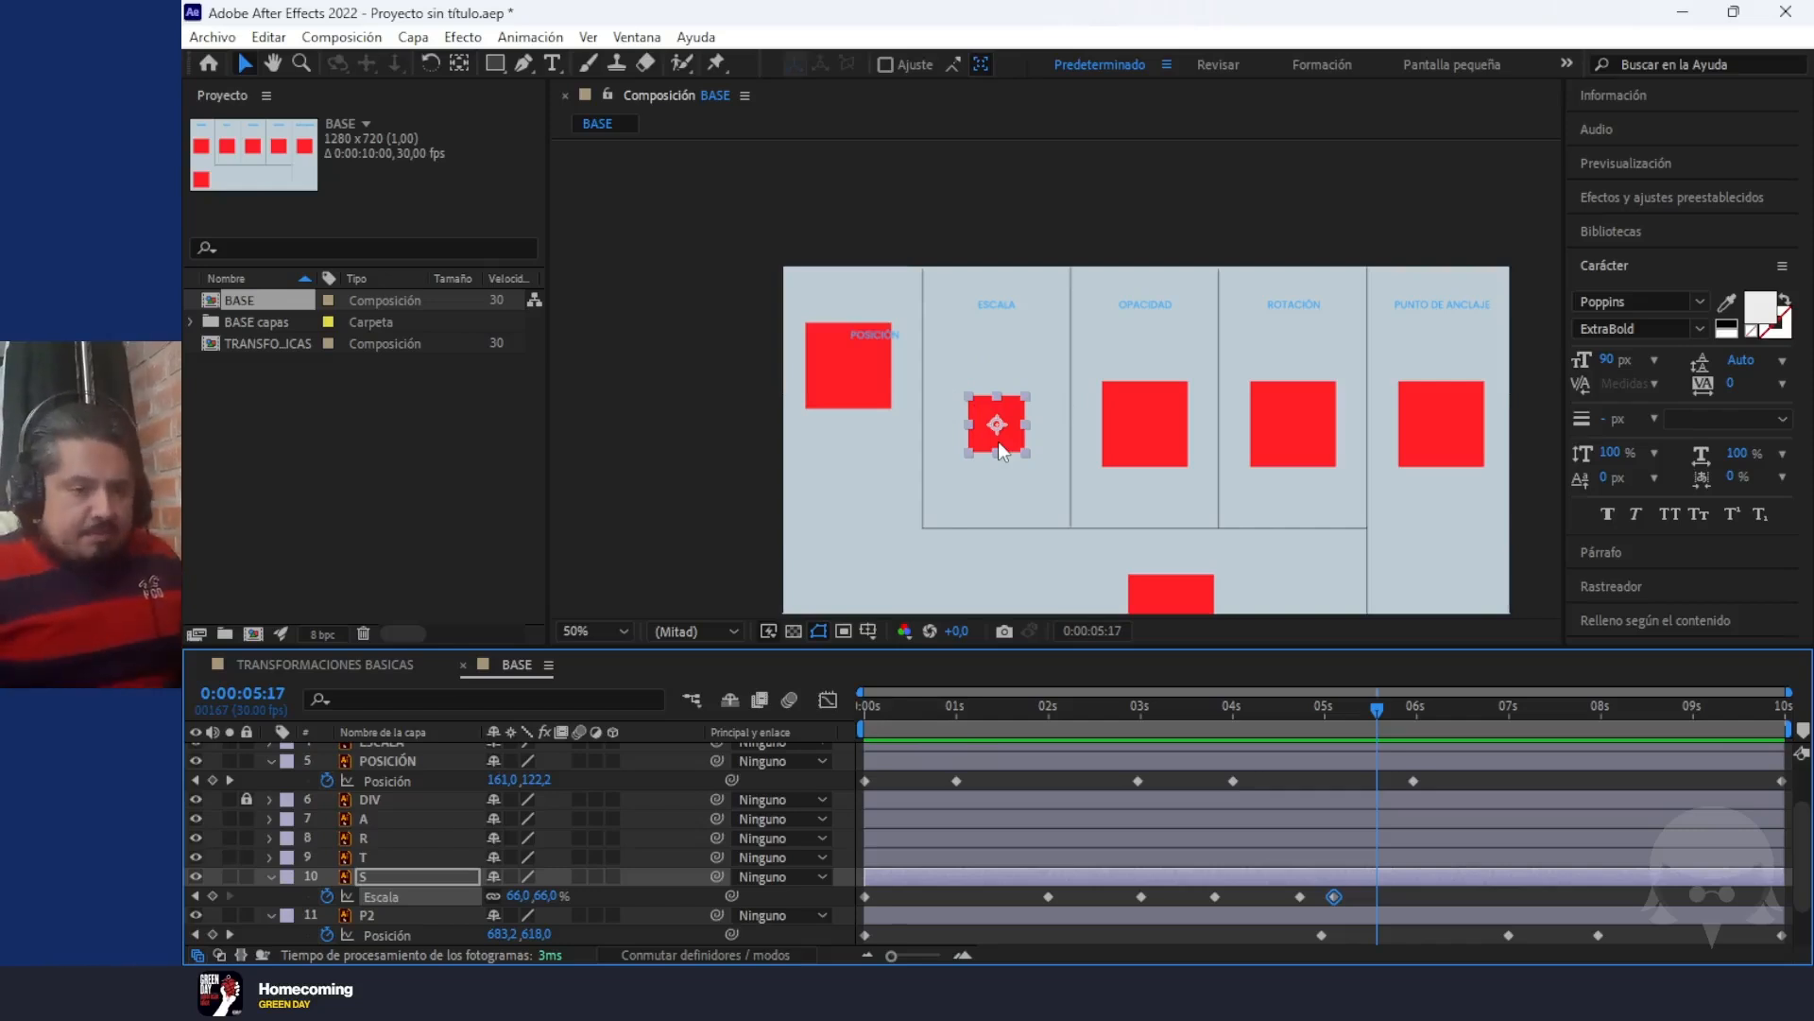
drag(1030, 458, 1019, 516)
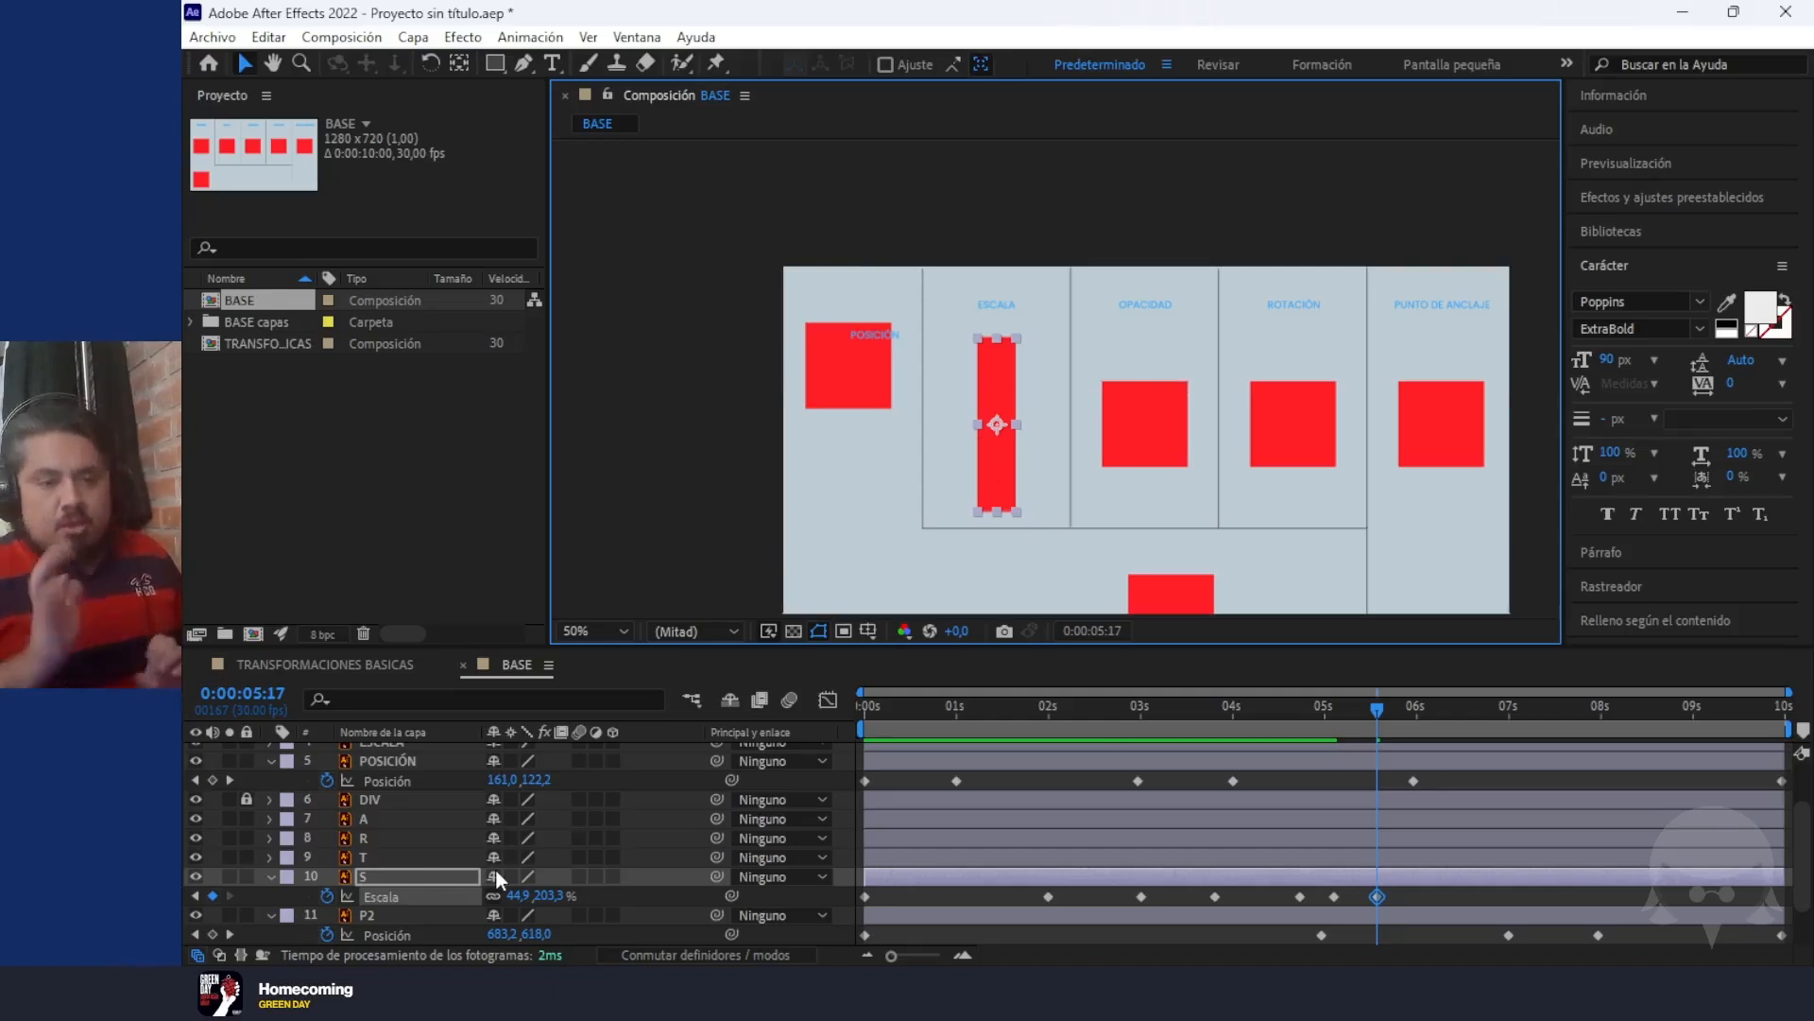
drag(1385, 710, 1416, 717)
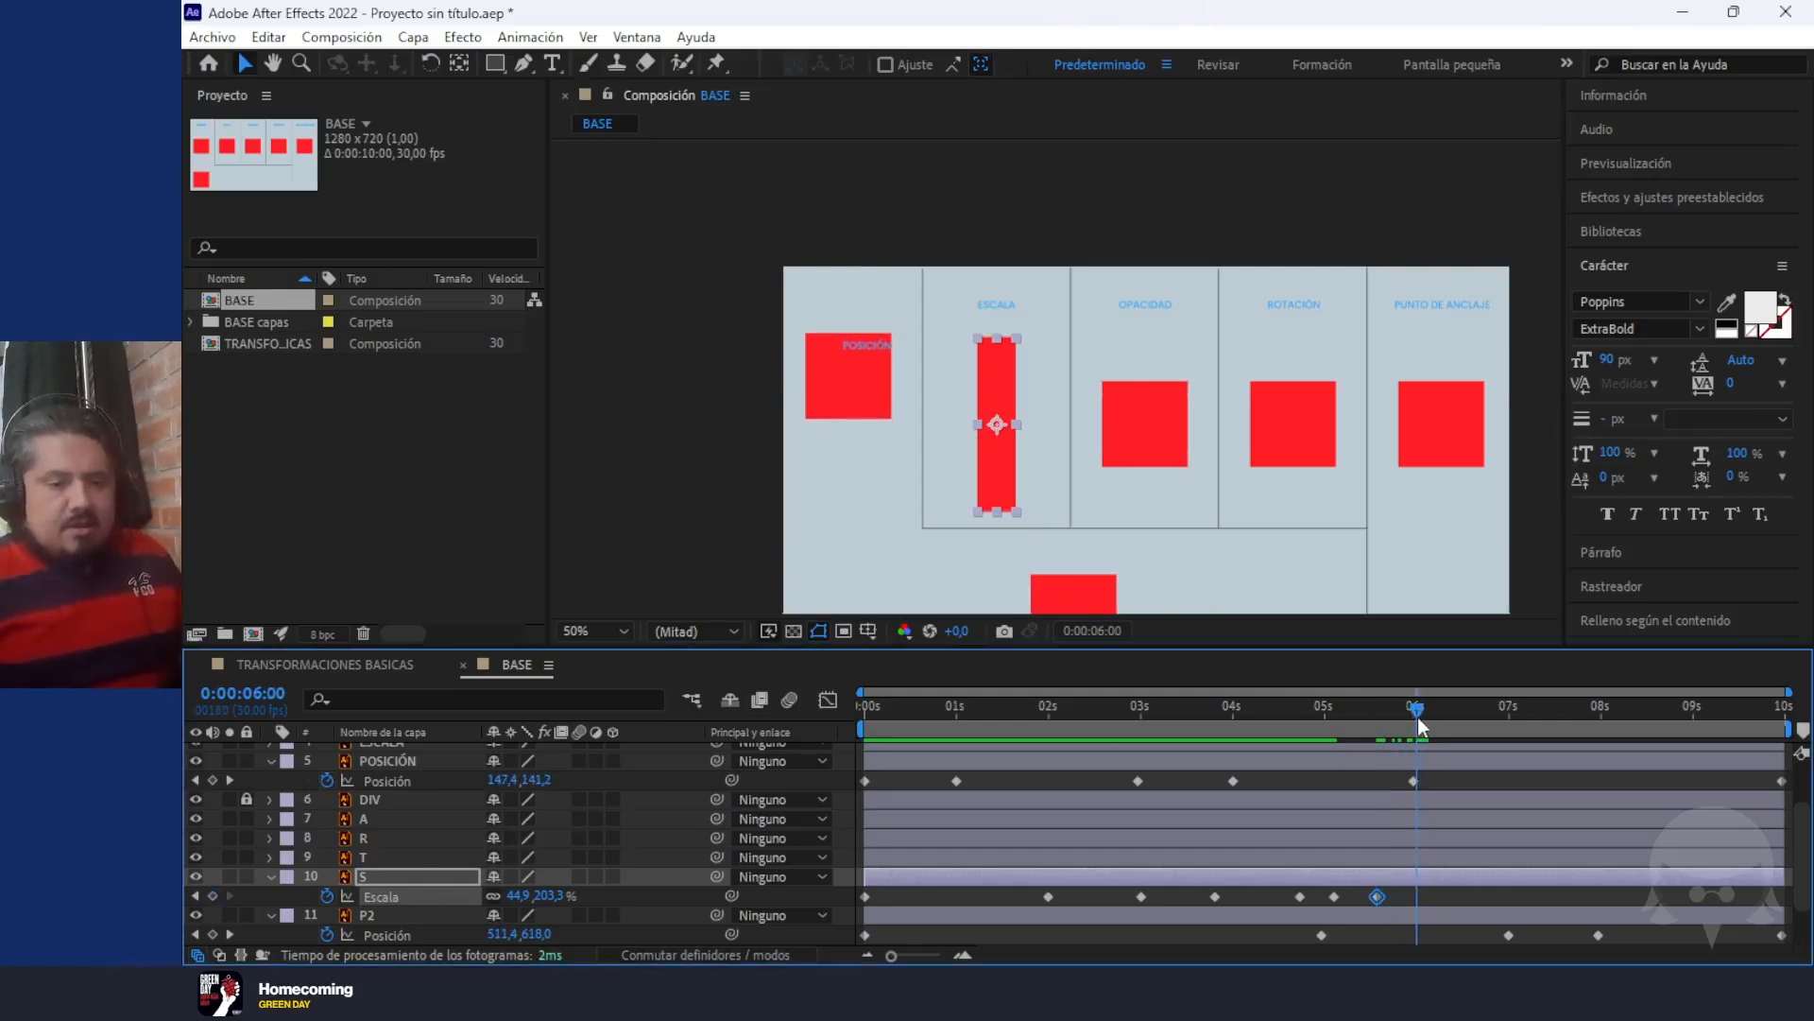
drag(1011, 512, 1058, 438)
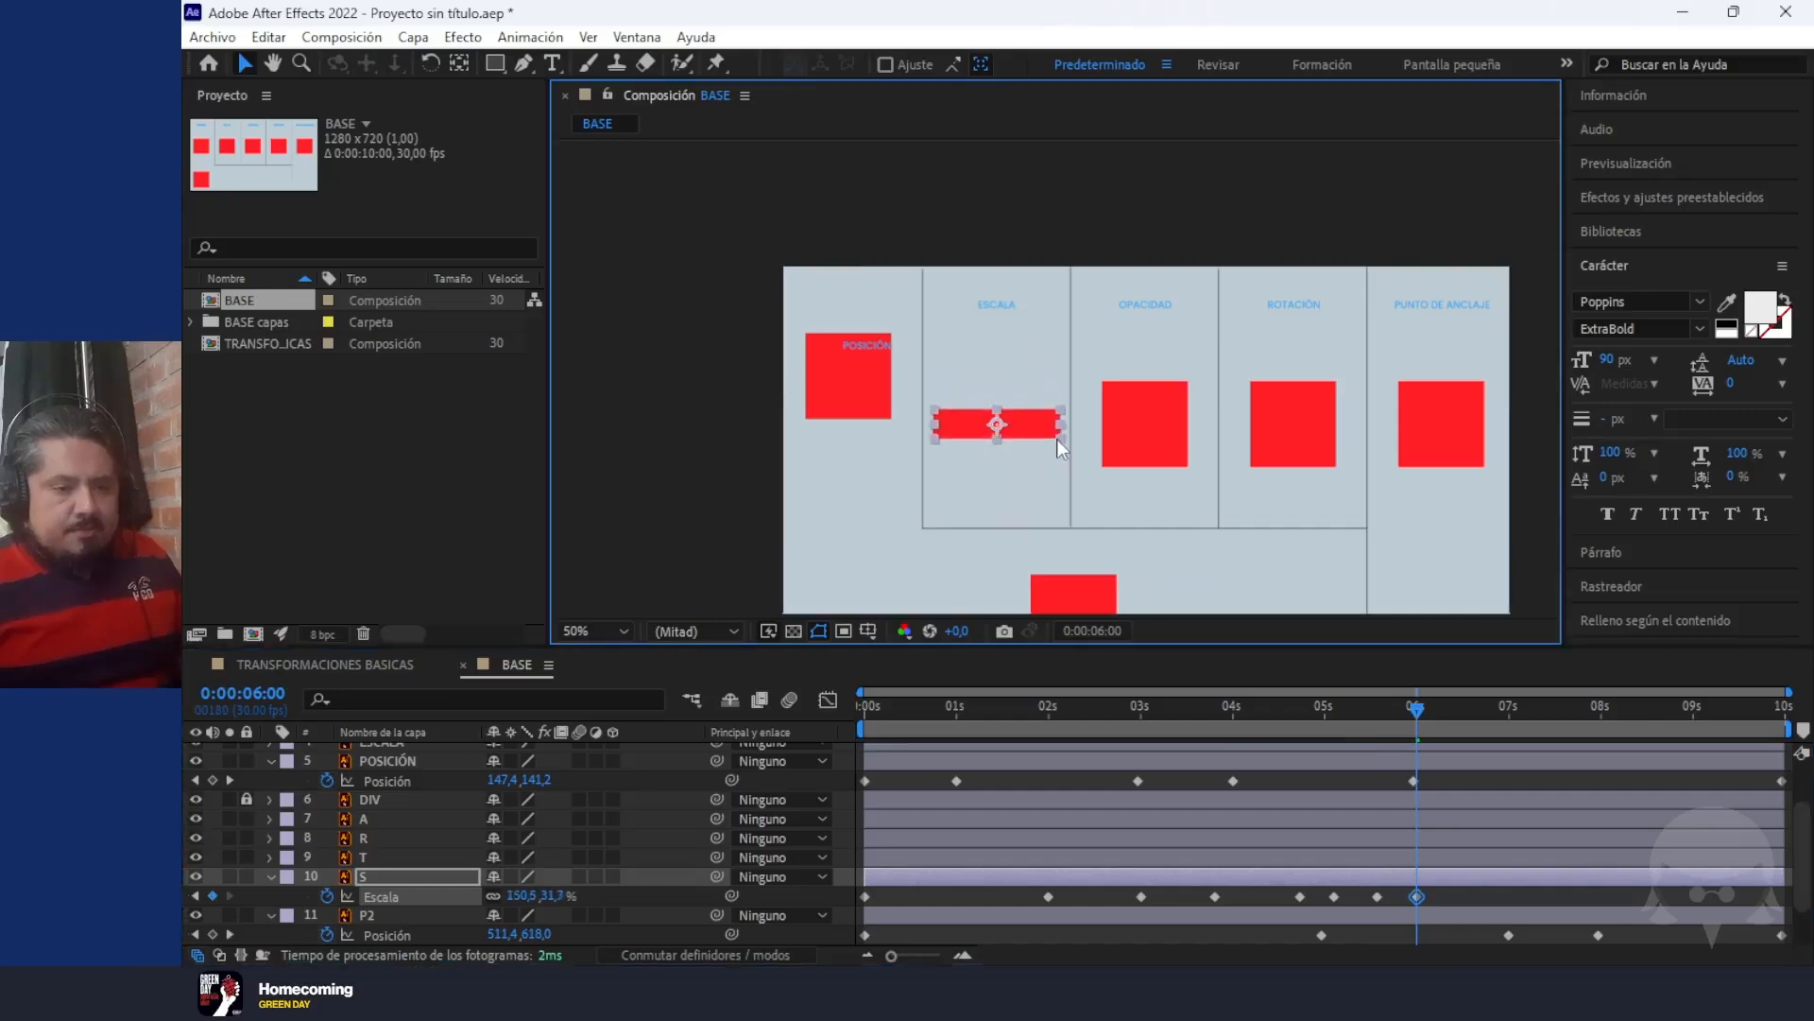
Unlink layer S's Scale proportions and add a keyframe at 0:00:06:14 with 9.5% width and 228.7% height
drag(1417, 716, 1454, 709)
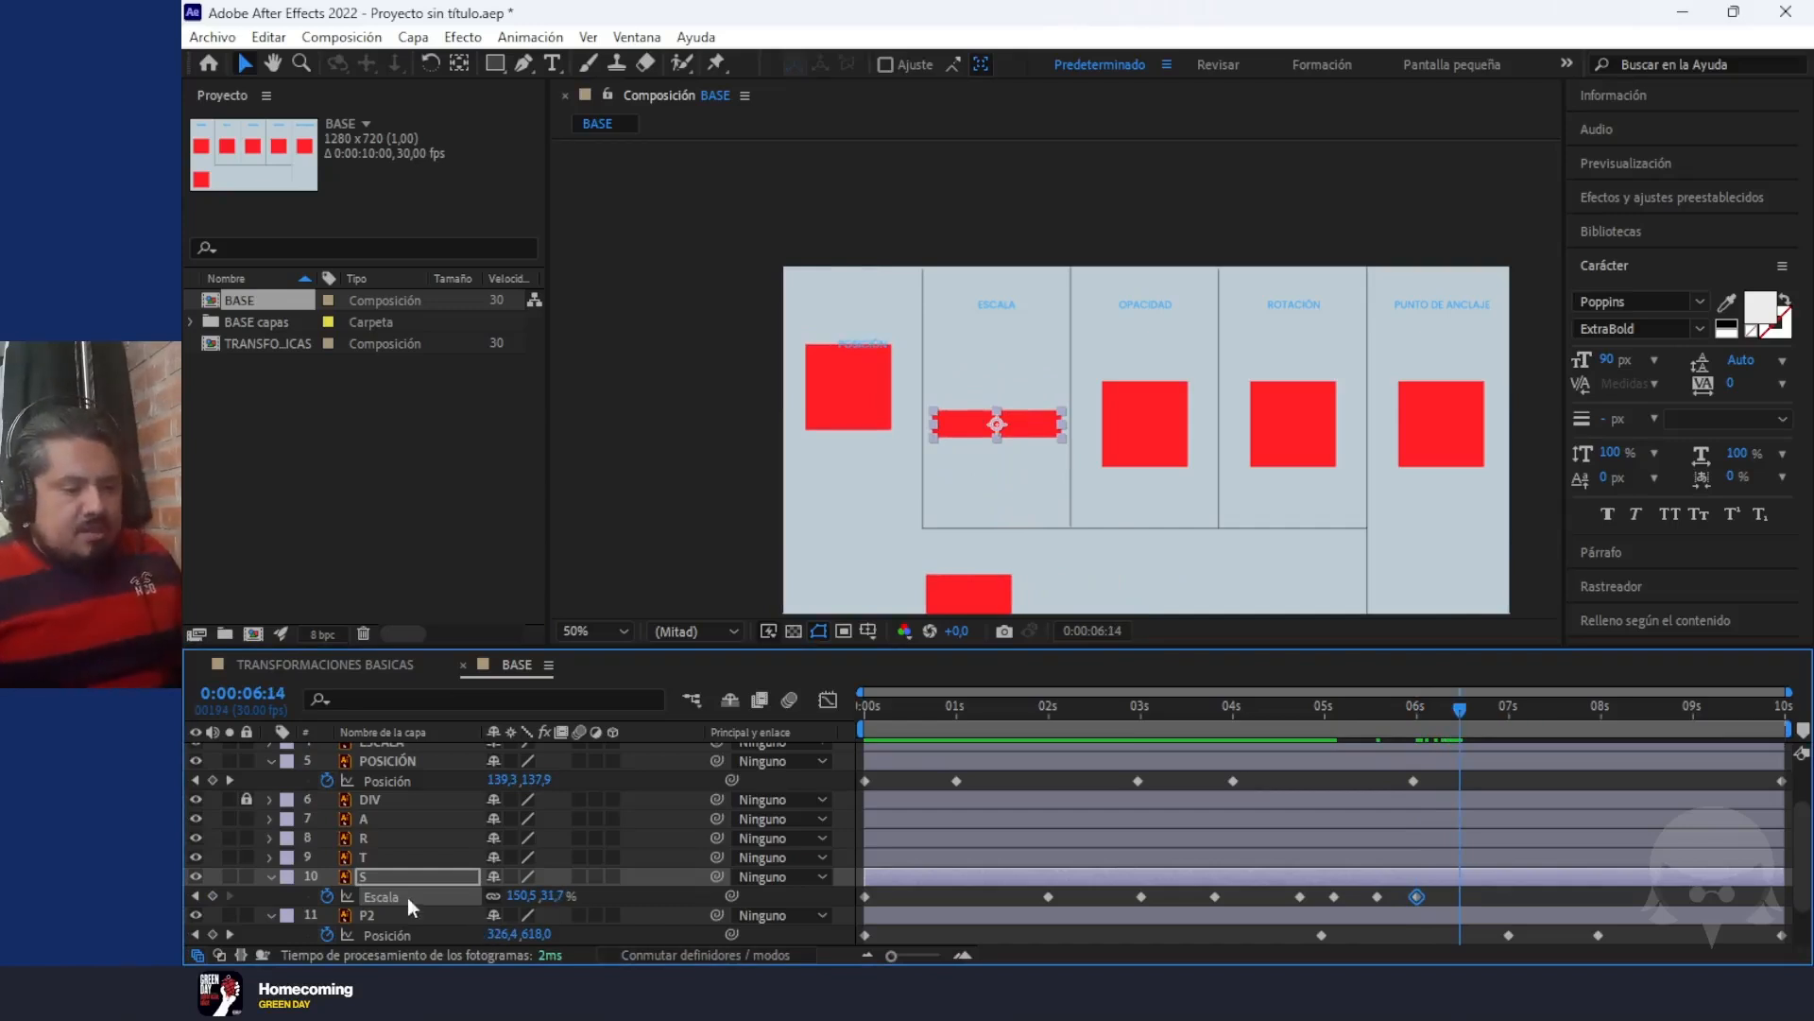
click(492, 896)
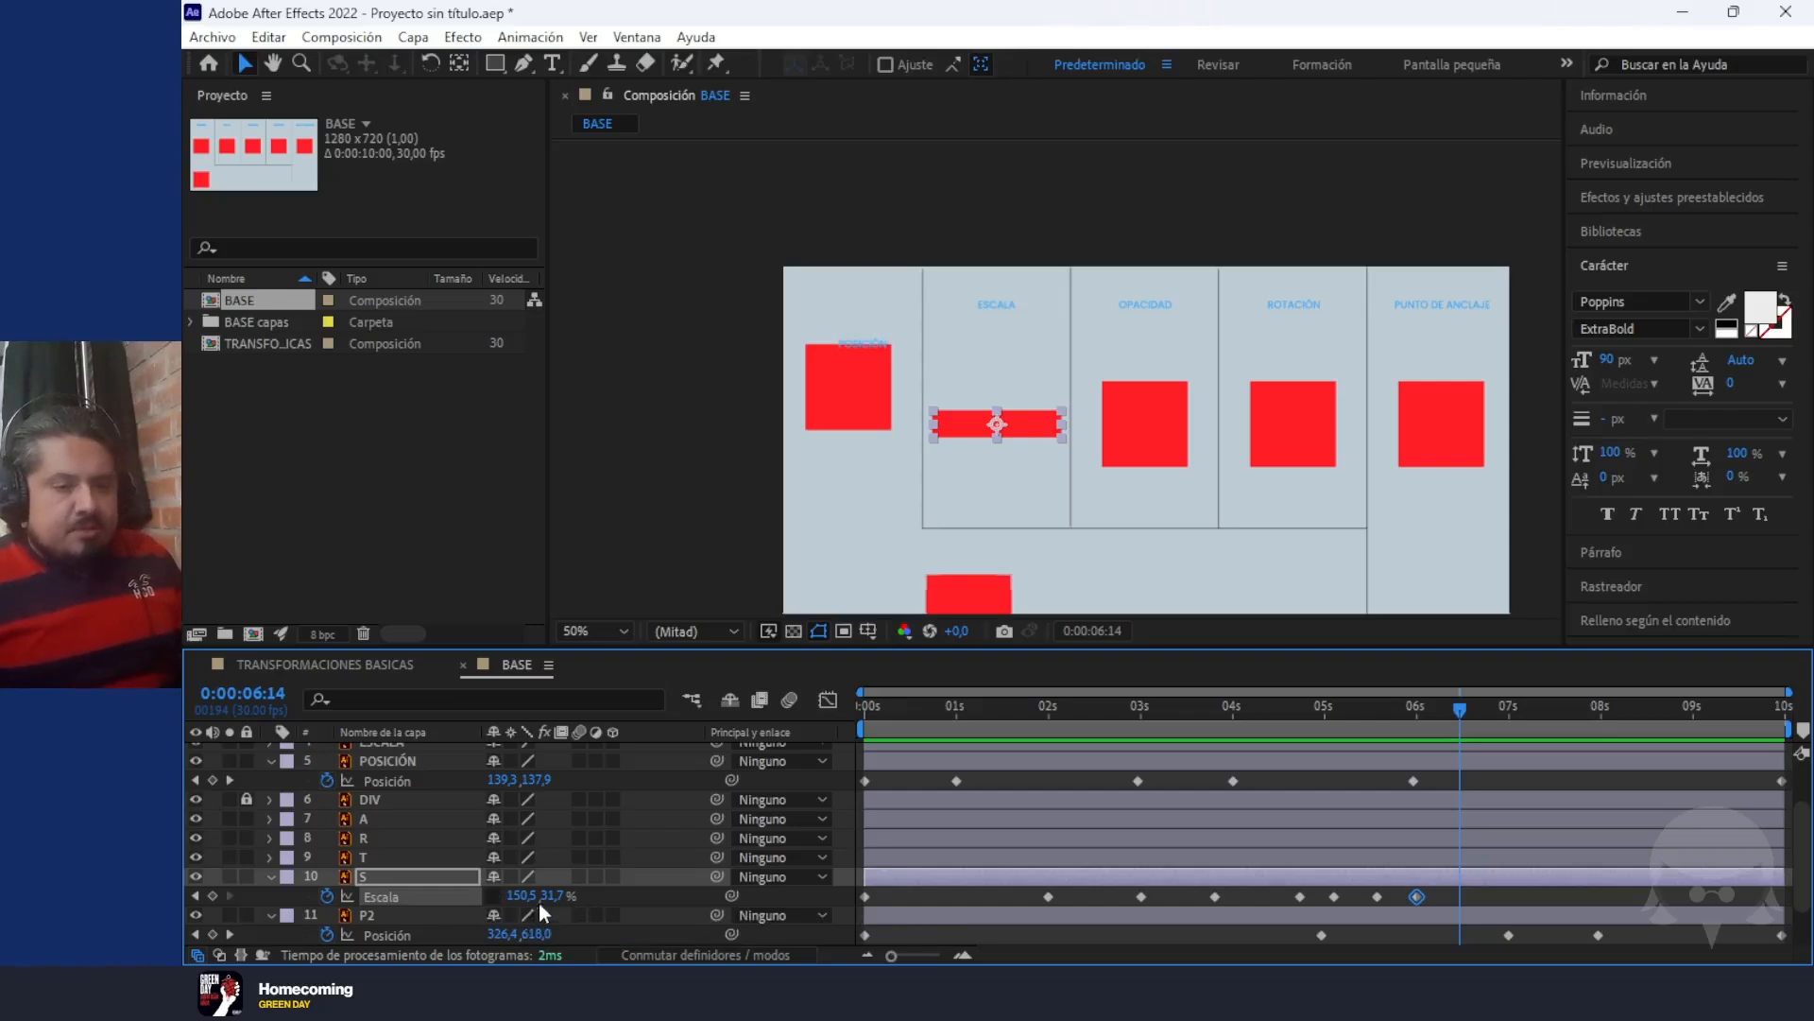
drag(551, 896, 804, 919)
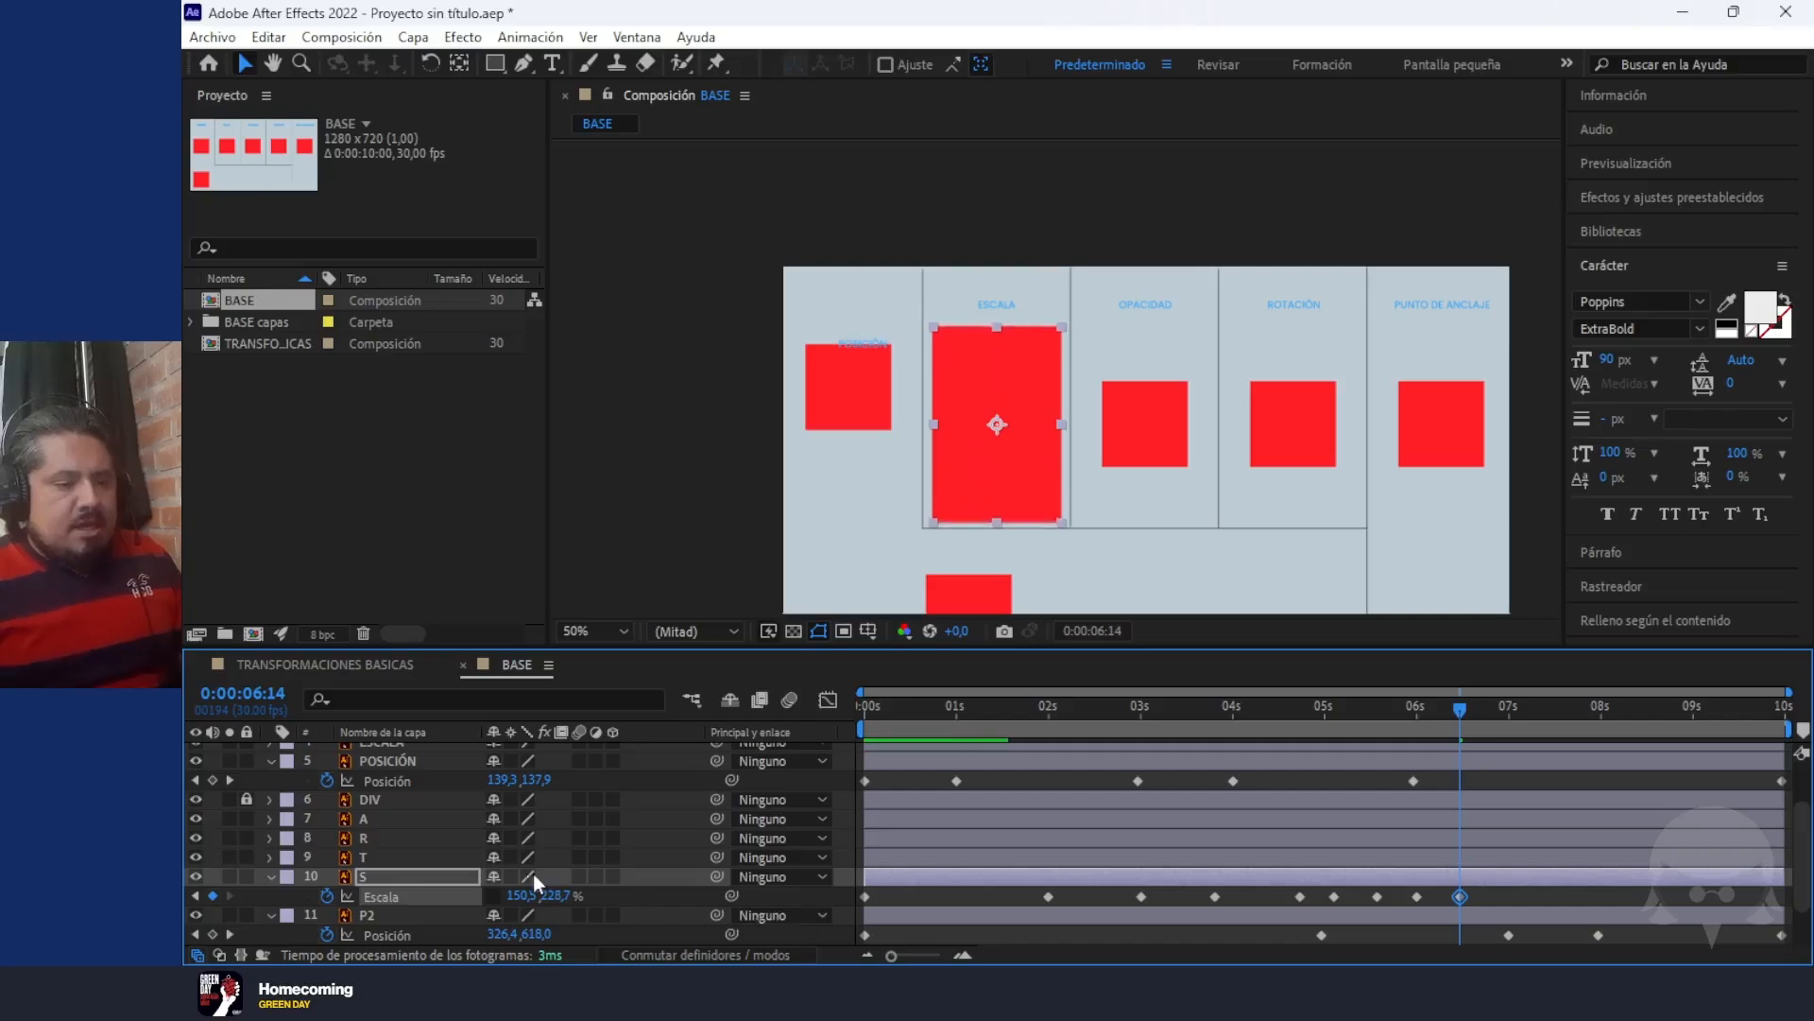
drag(521, 899, 349, 886)
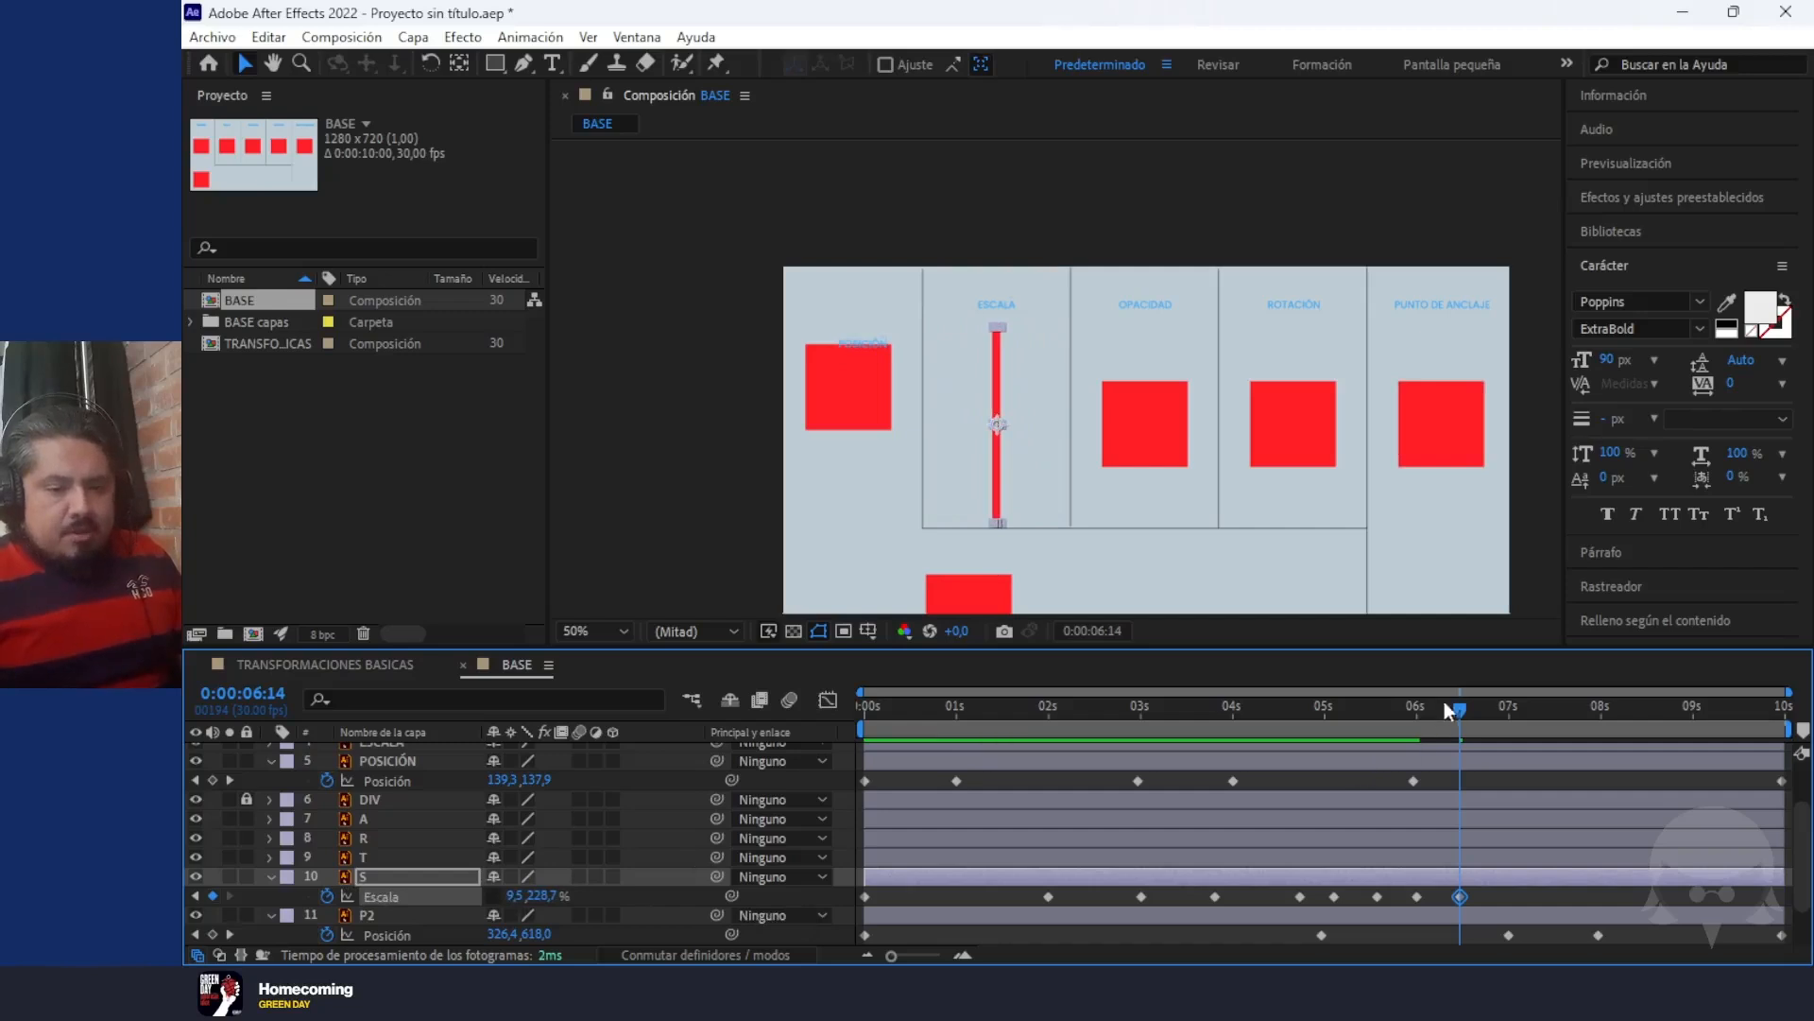
Add Scale keyframes to layer S of -151.5, 88.7% at 0:00:06:27 and about -151.5, 204% at 0:00:07:19
drag(1461, 709, 1500, 707)
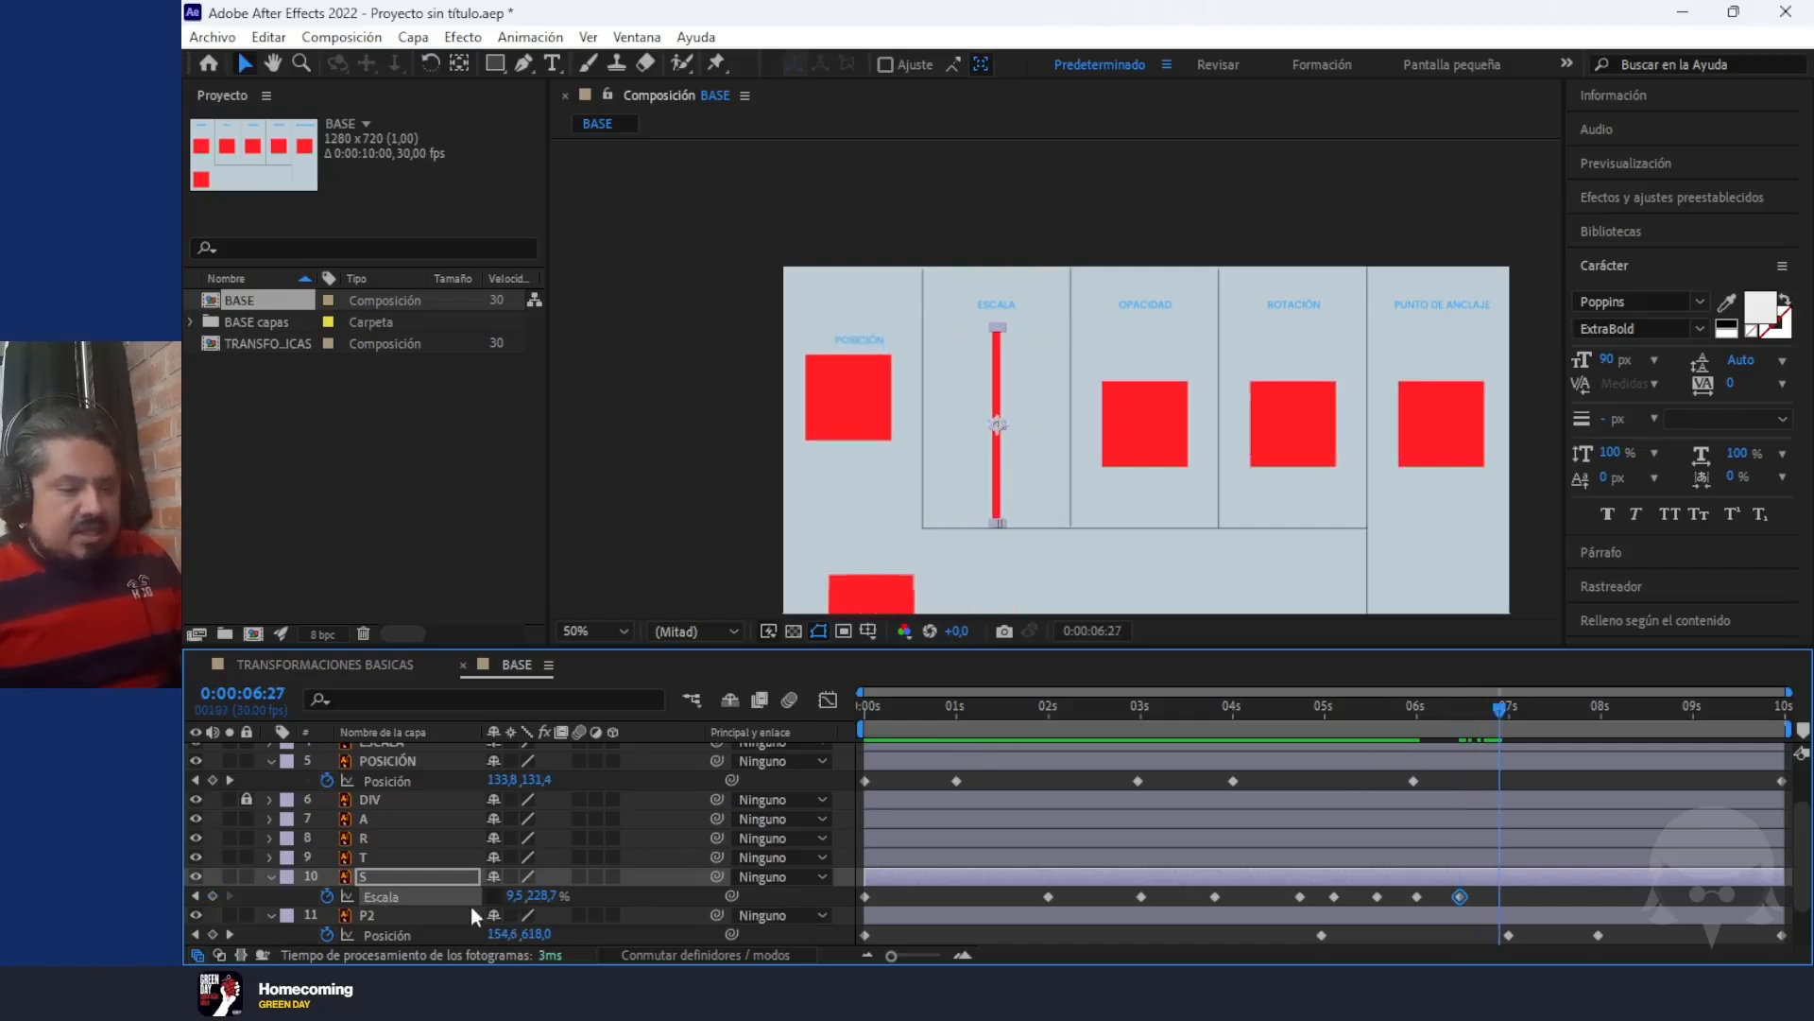
drag(551, 900, 393, 903)
drag(520, 893, 832, 924)
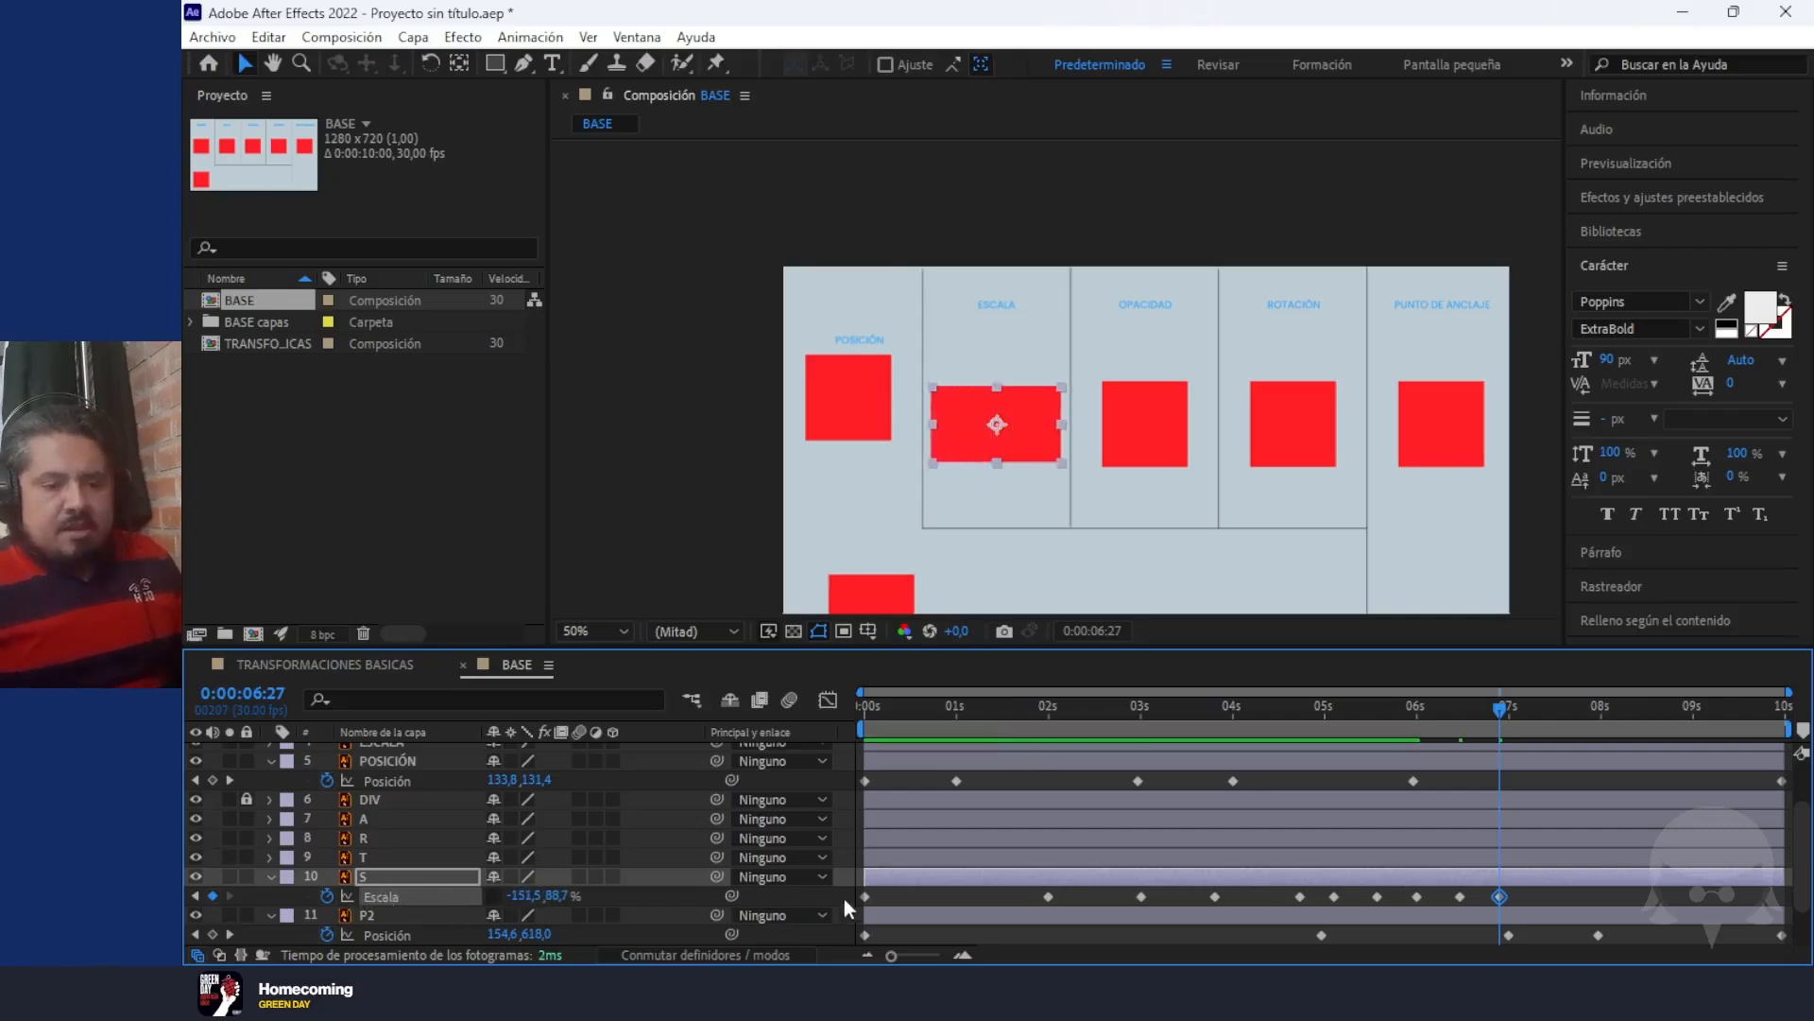
drag(1495, 714, 1569, 724)
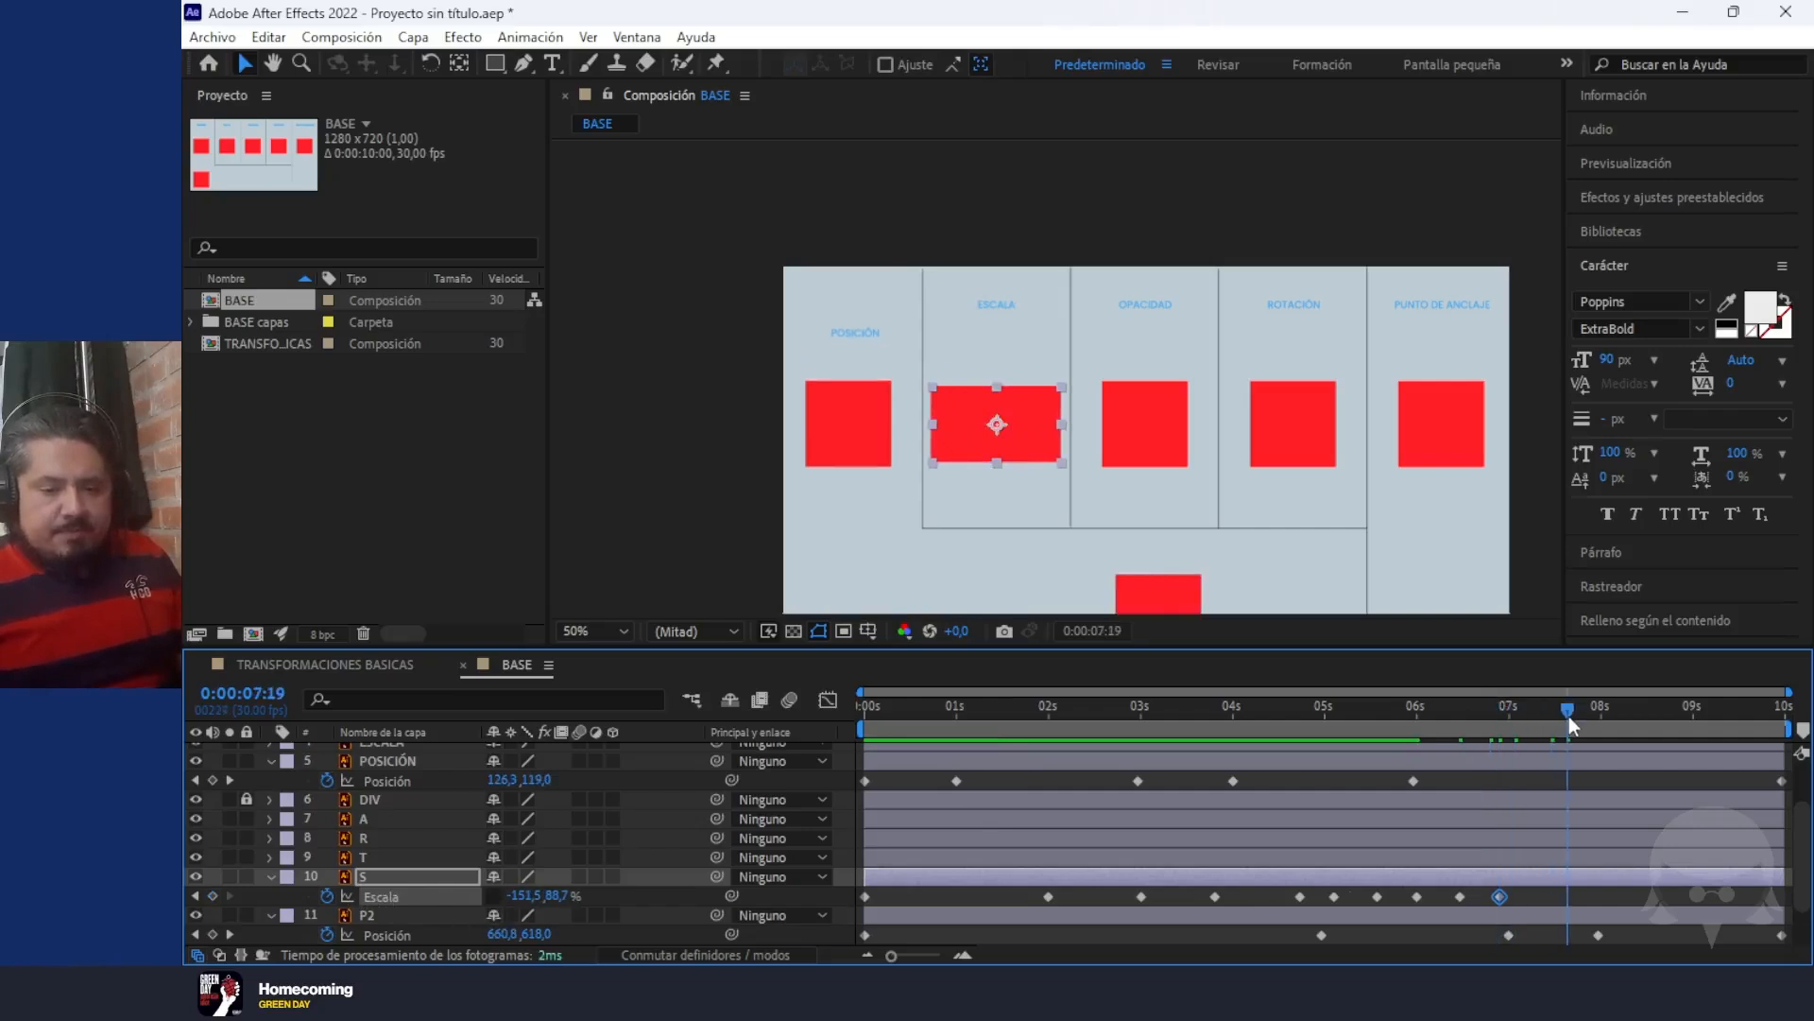
drag(1057, 462, 1059, 508)
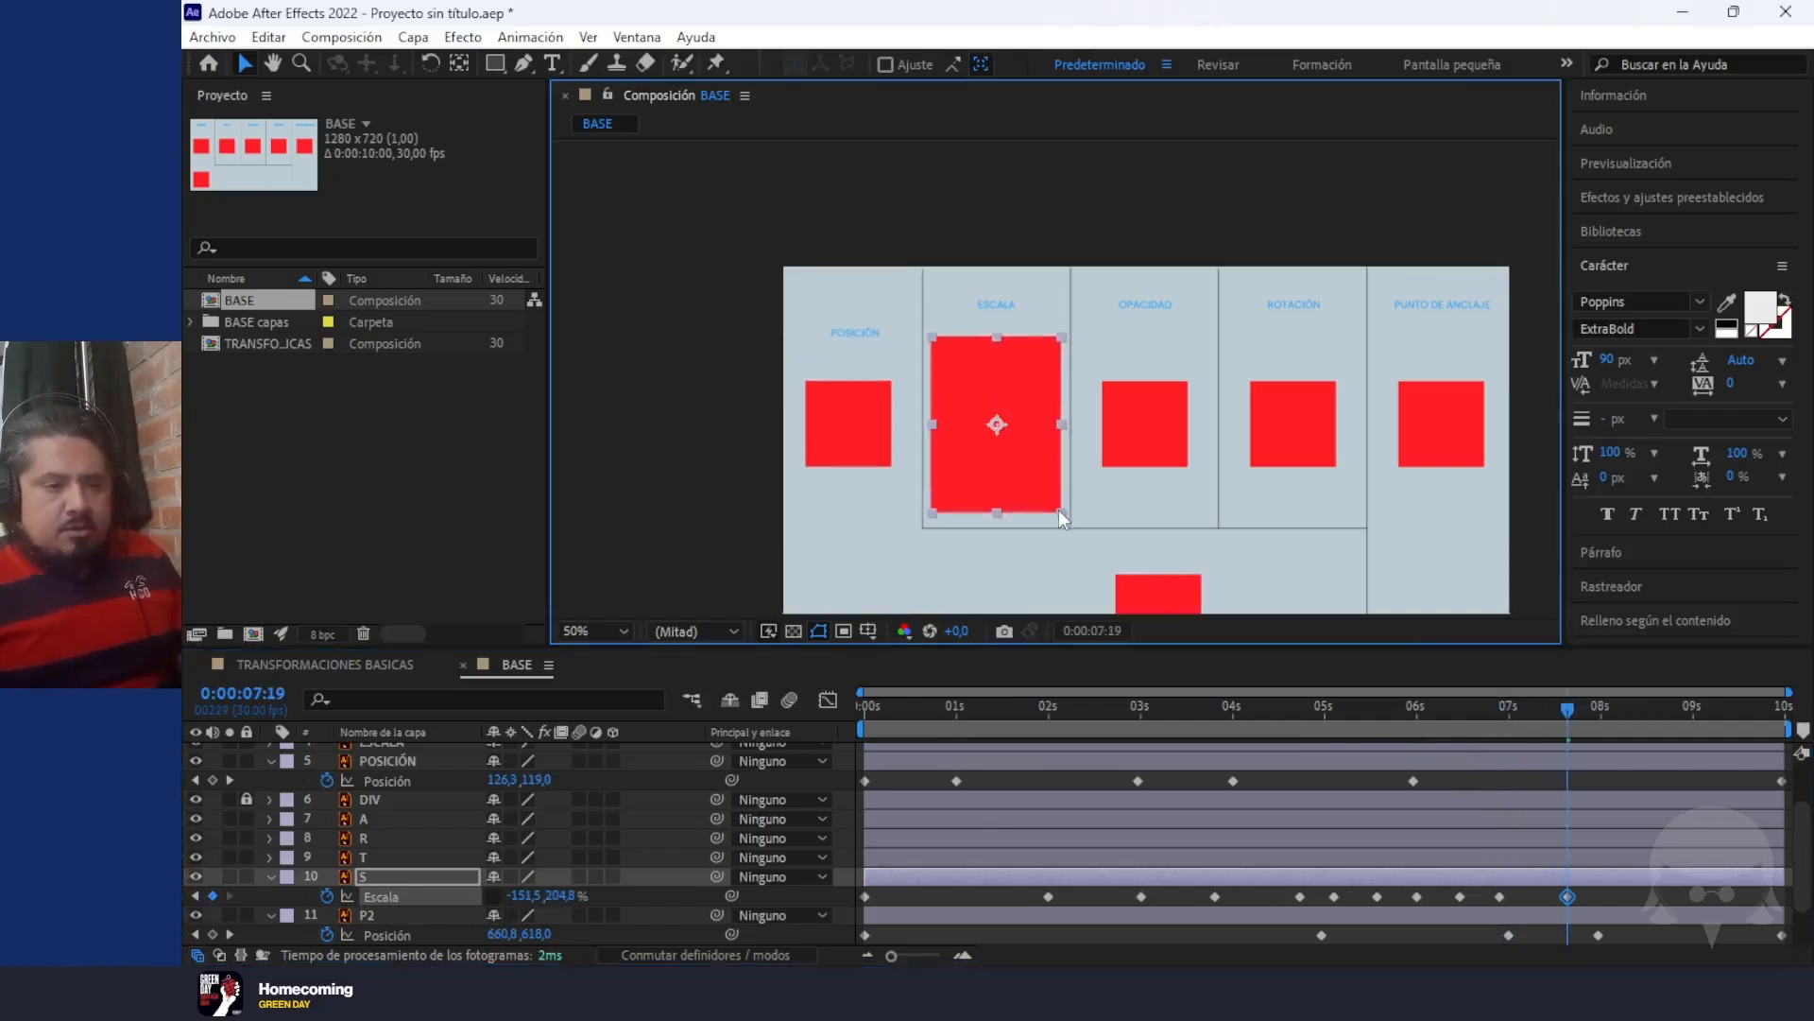
Add a final Scale keyframe of 100, 100% to layer S at 0:00:09:29 and preview the animation
click(1565, 711)
key(End)
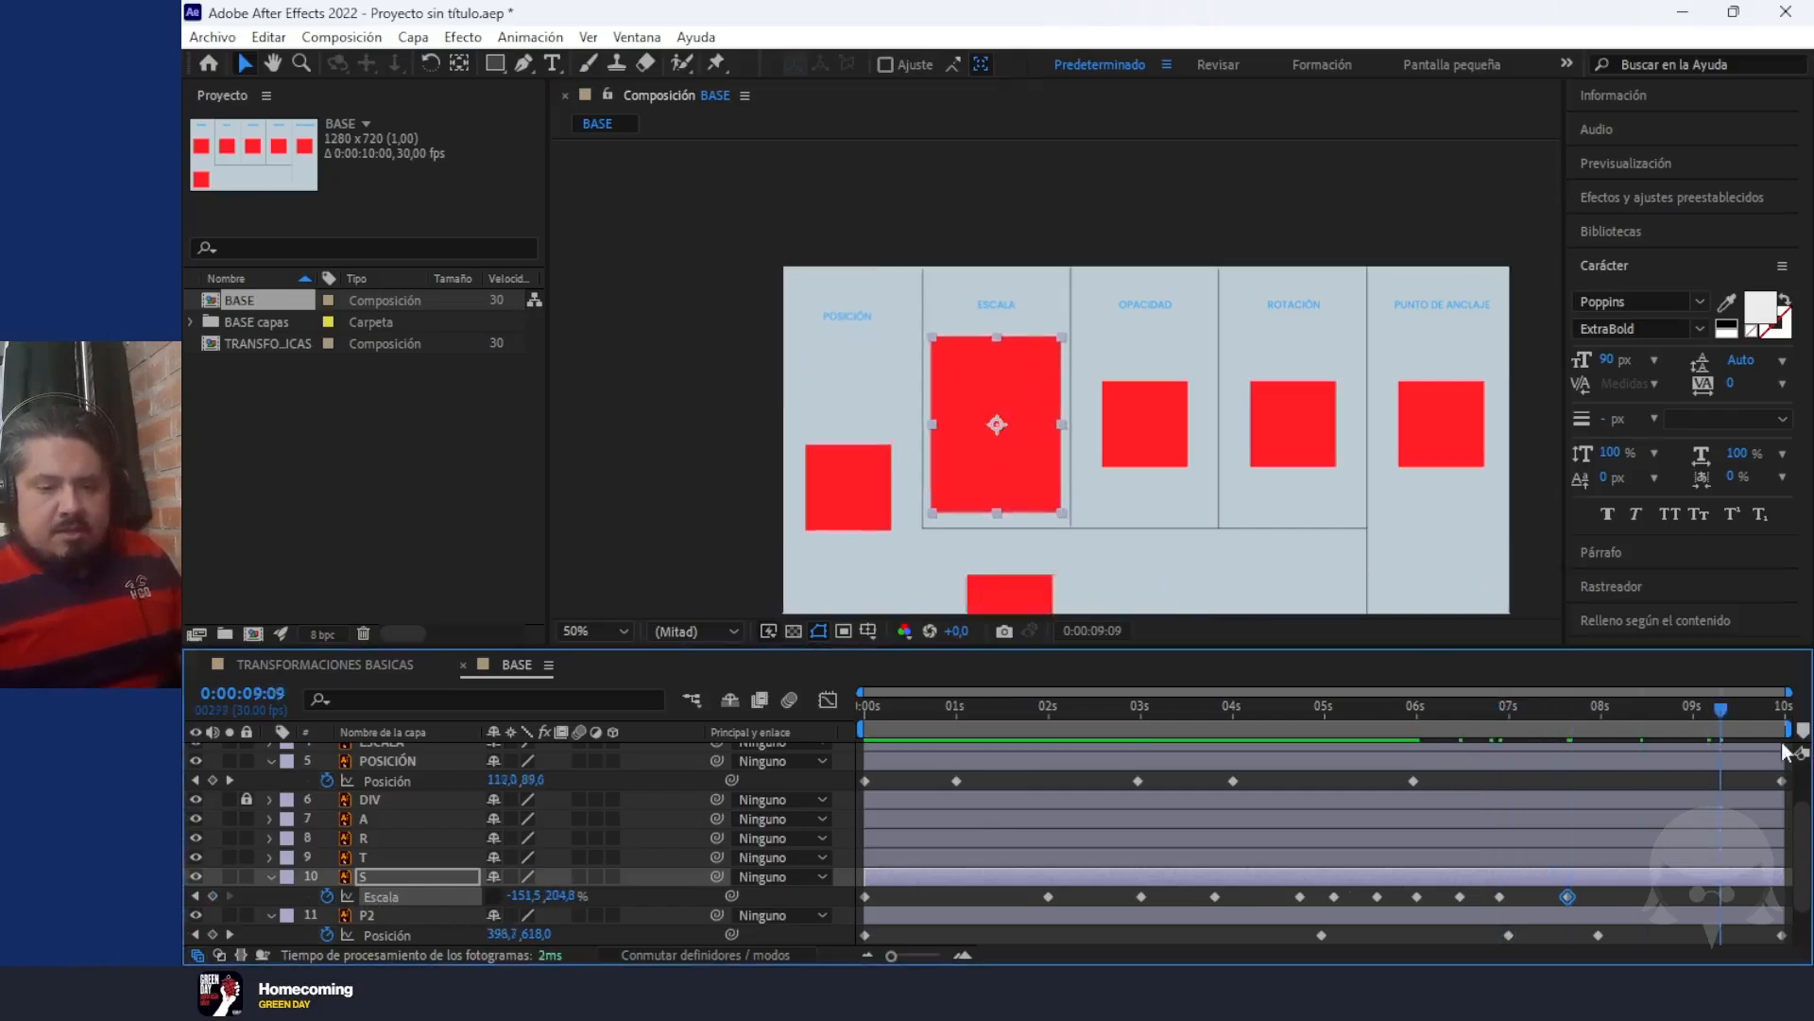
click(521, 895)
text(100)
key(Tab)
text(1)
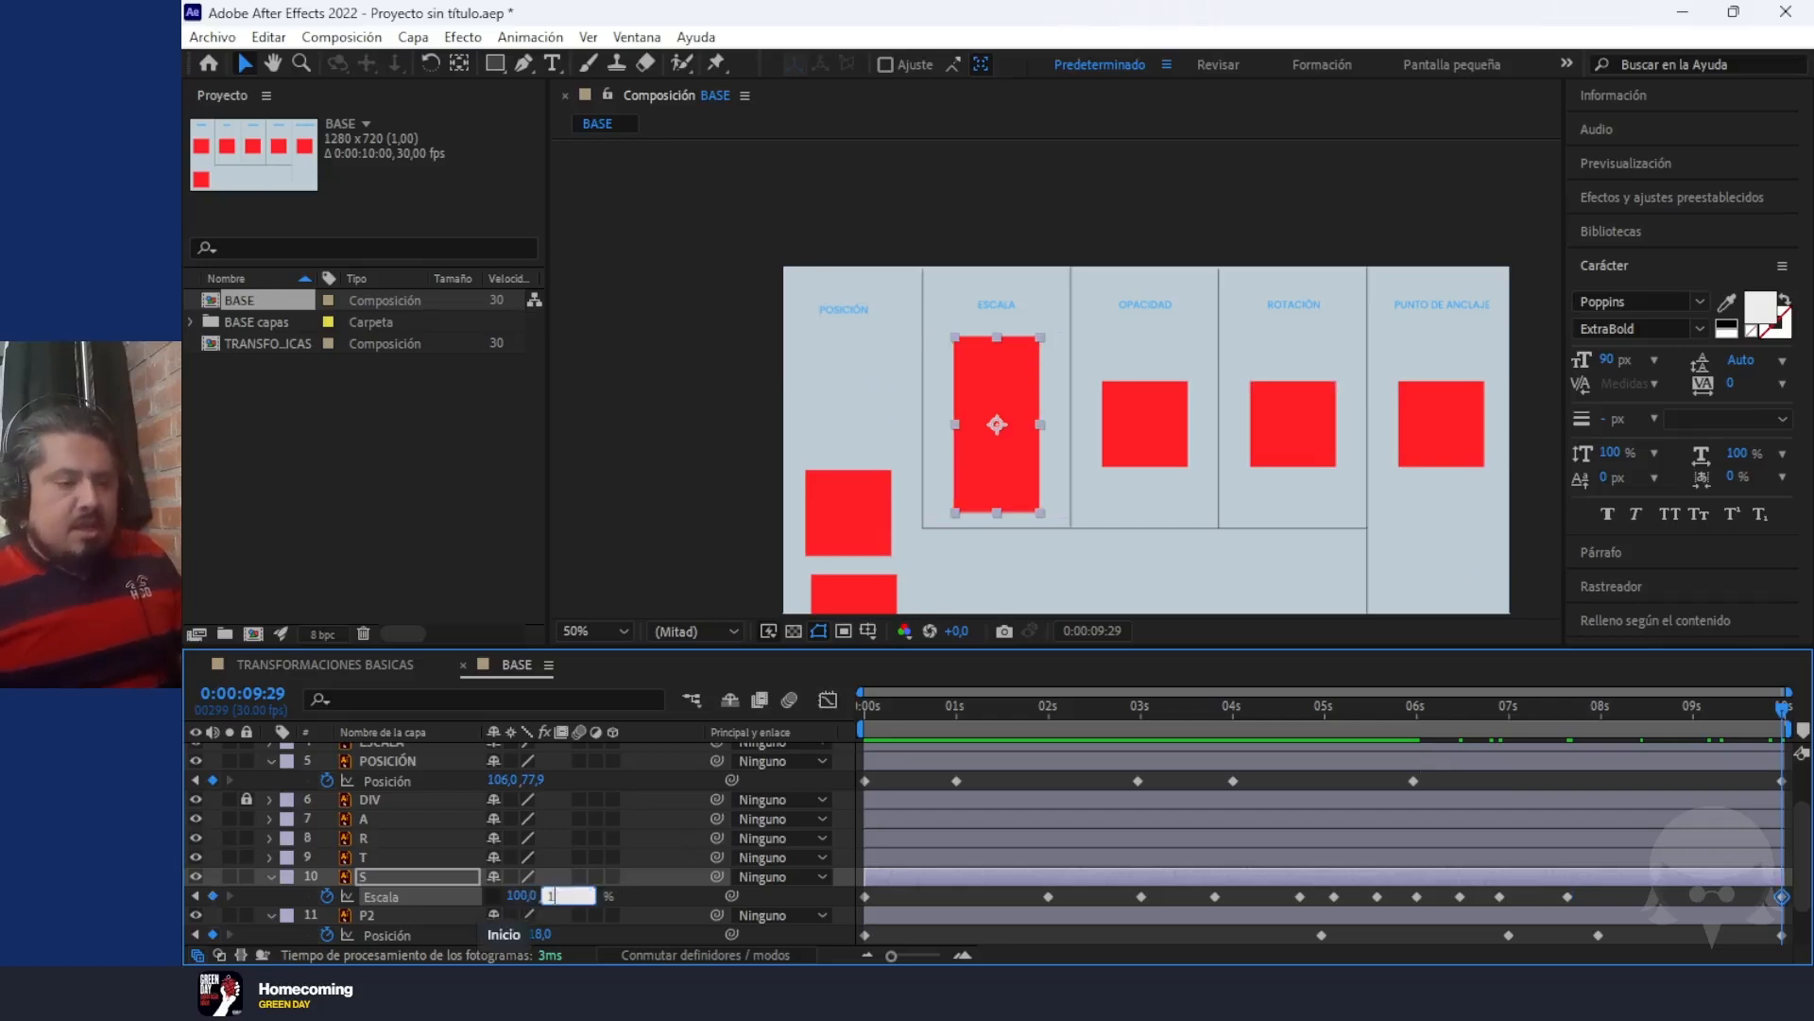
key(Return)
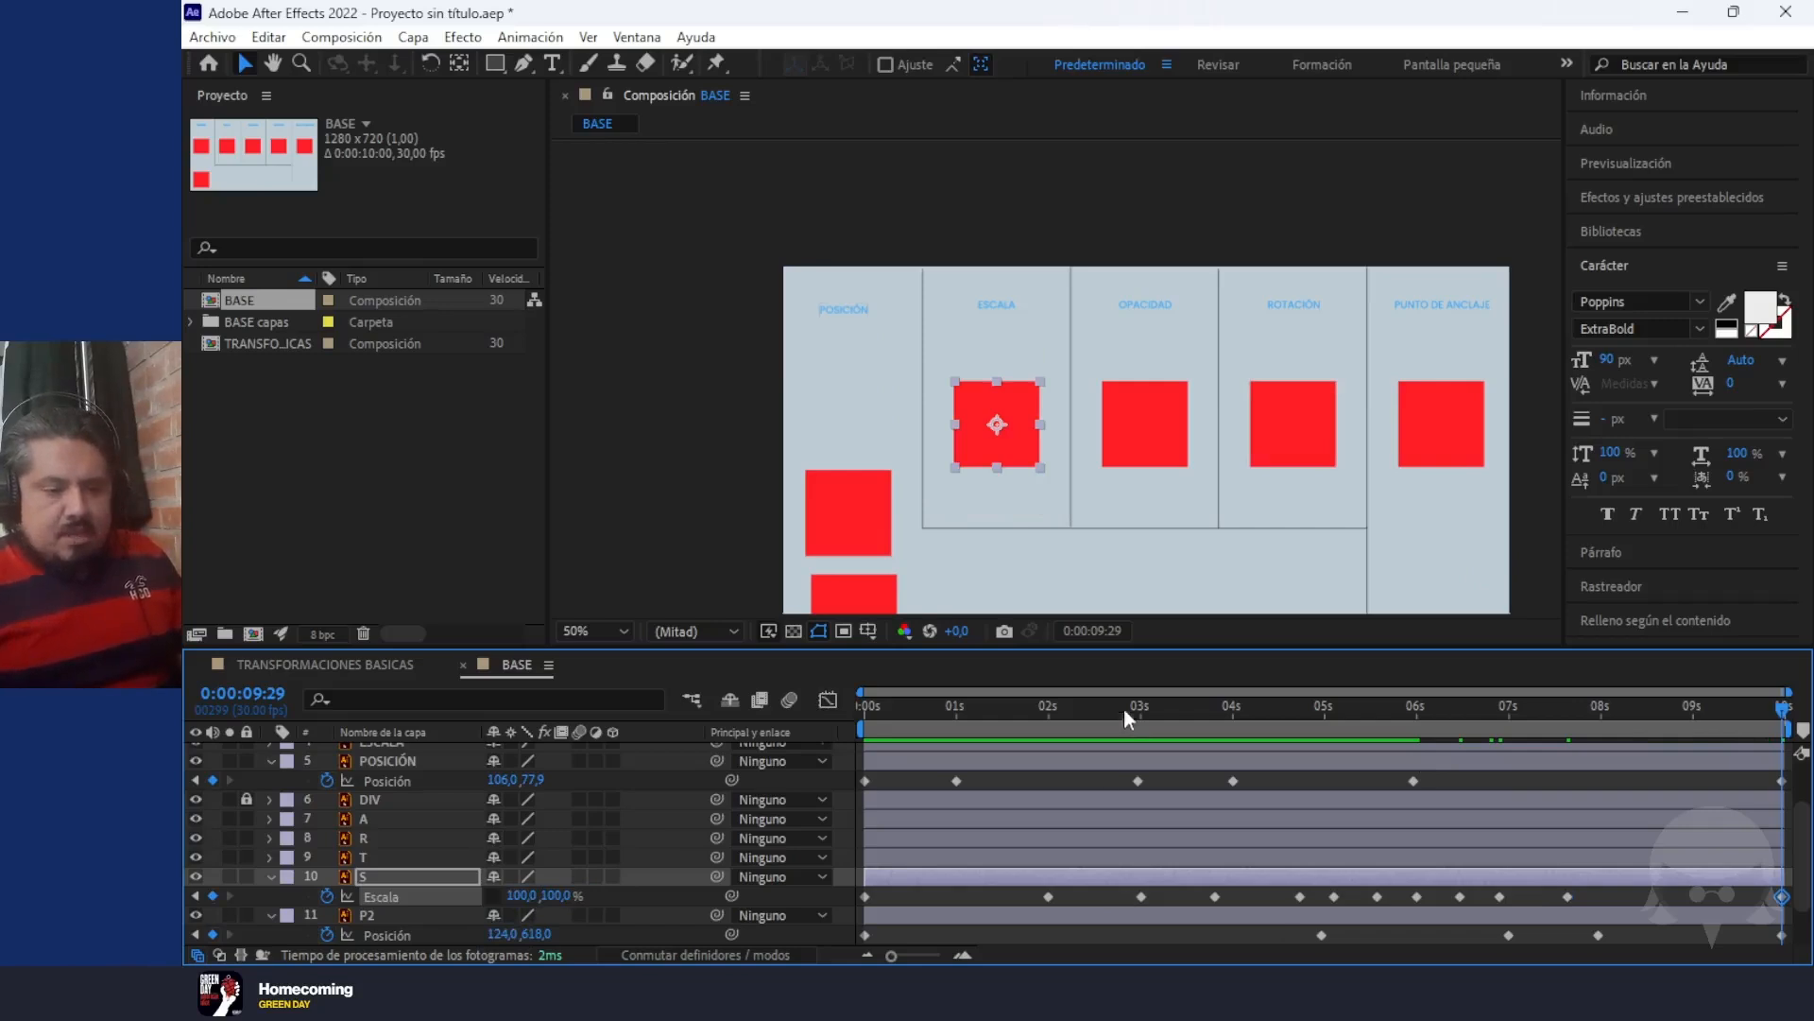
key(space)
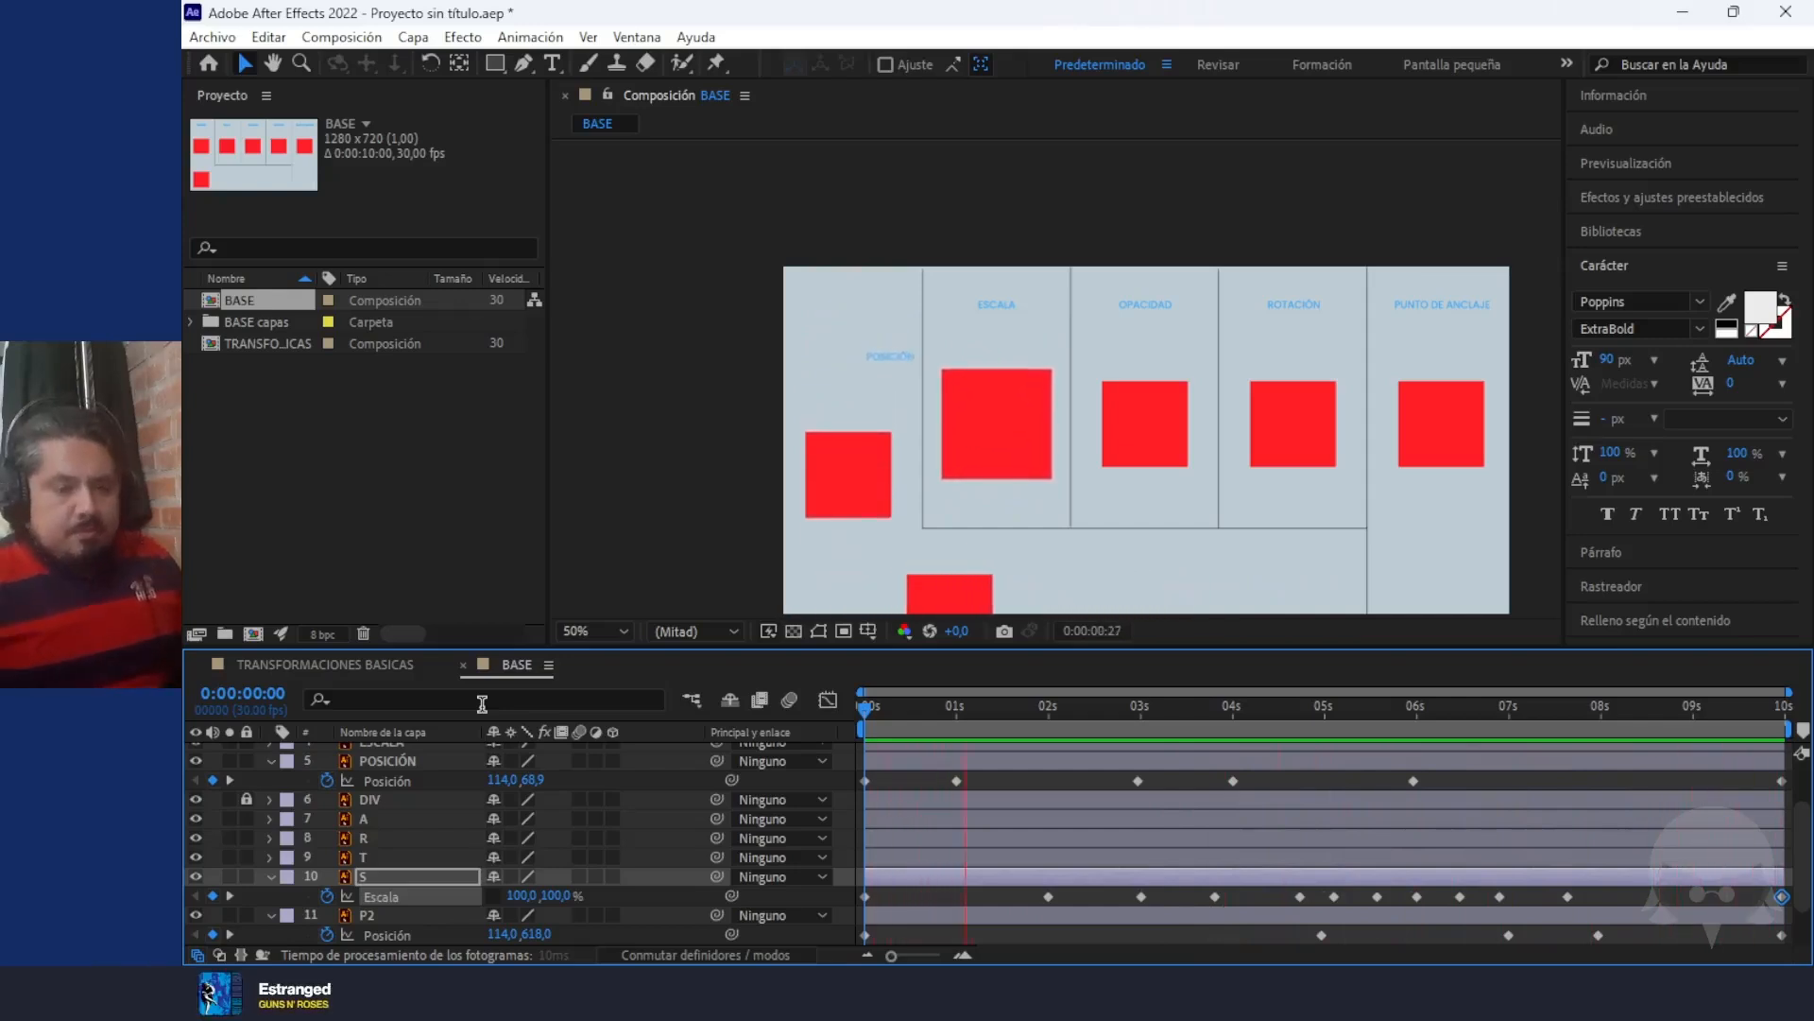
key(space)
click(1291, 707)
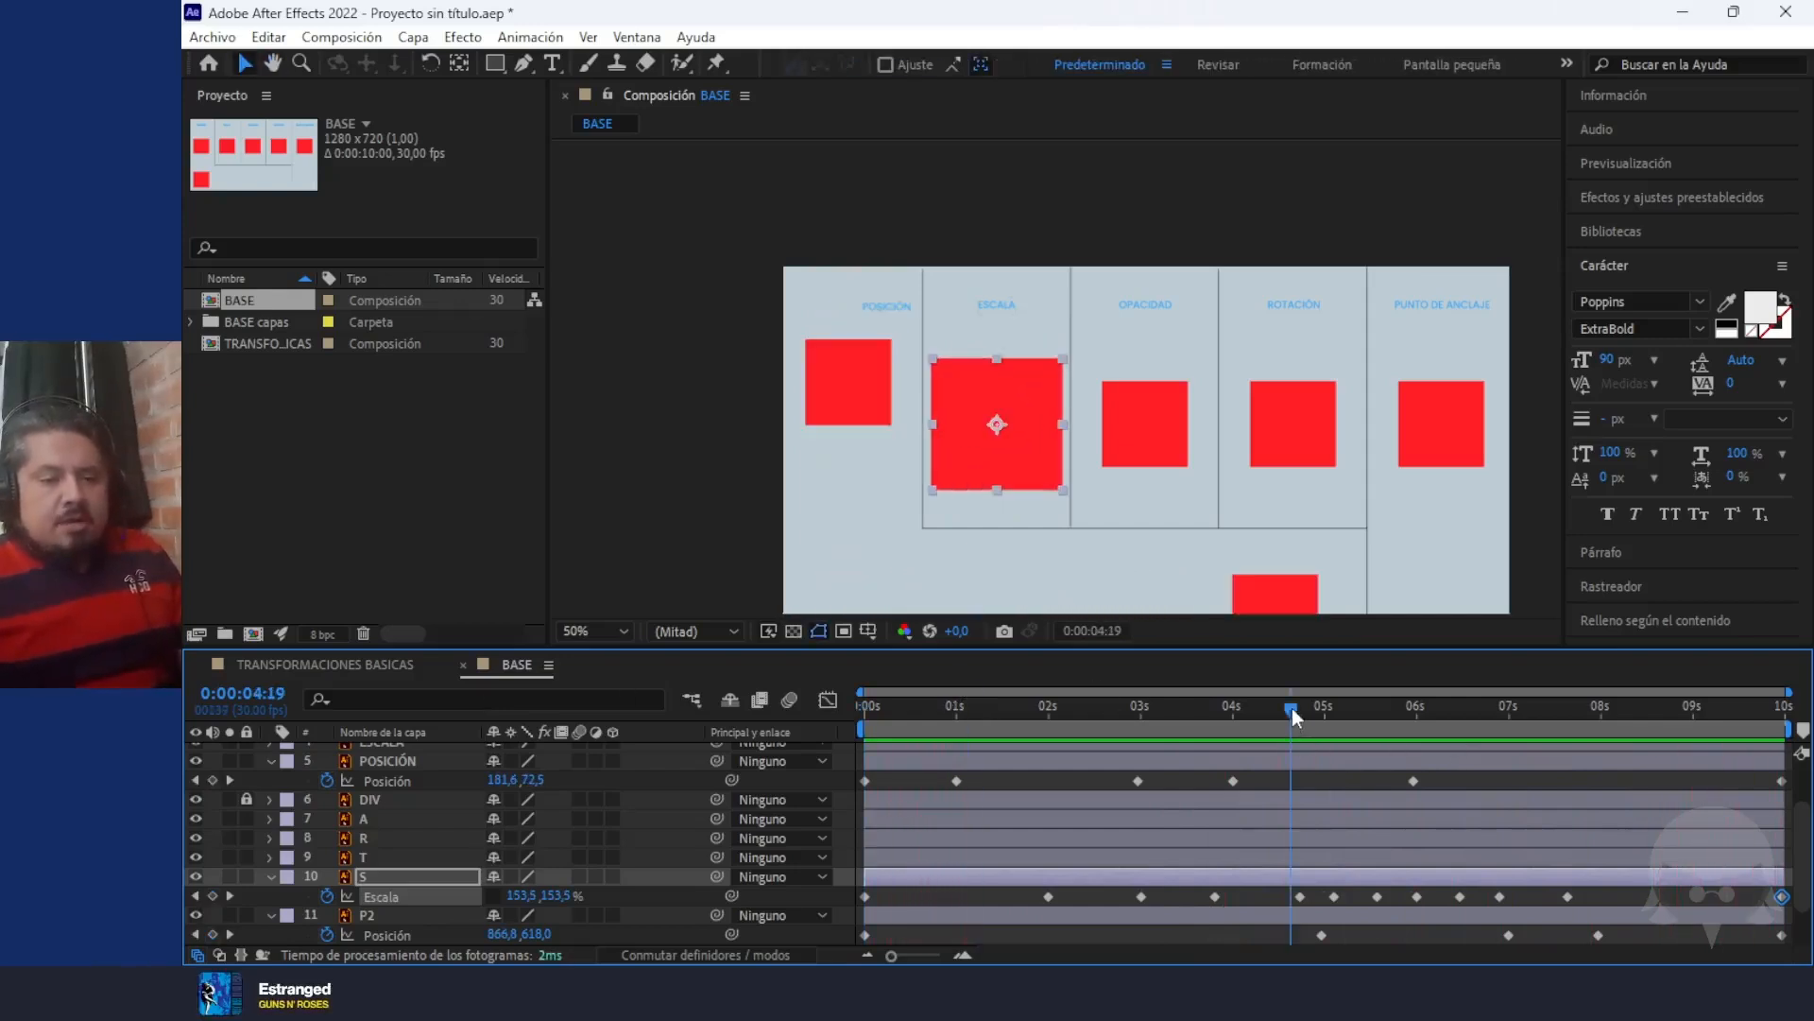
Start animating layer T's Opacity with a 0% keyframe at 0:00:00:00
click(1142, 421)
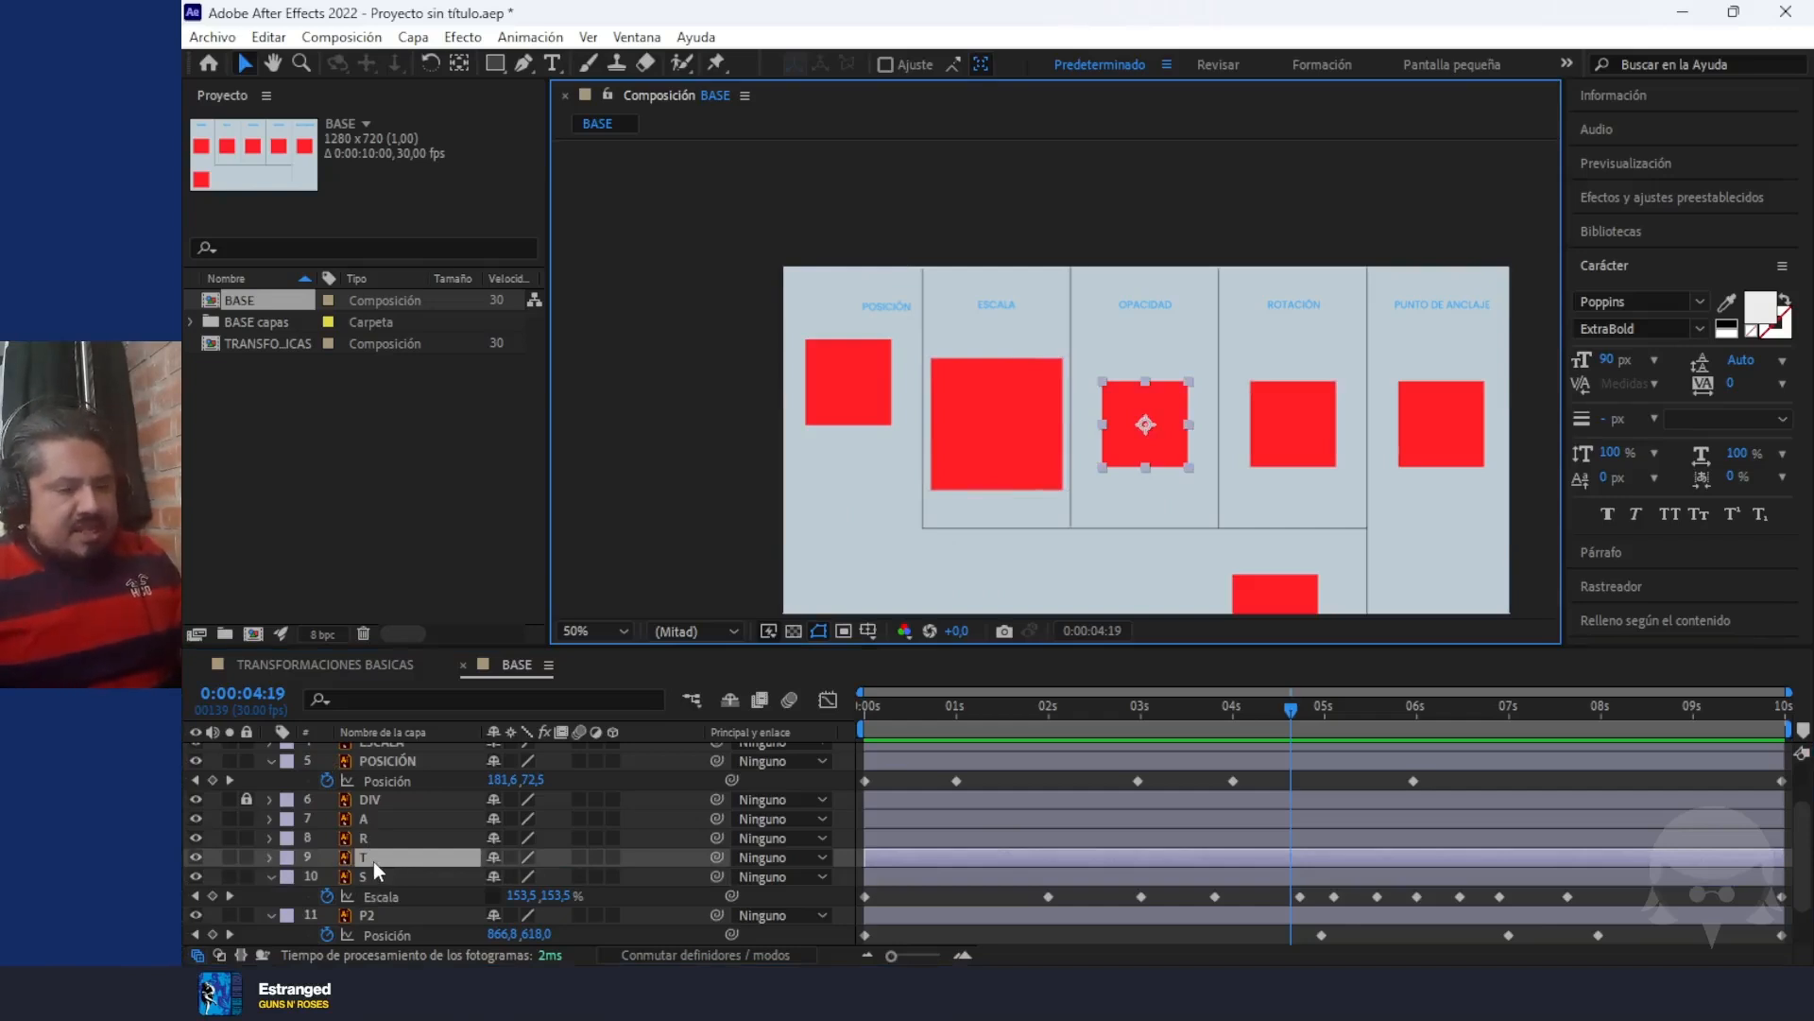
key(t)
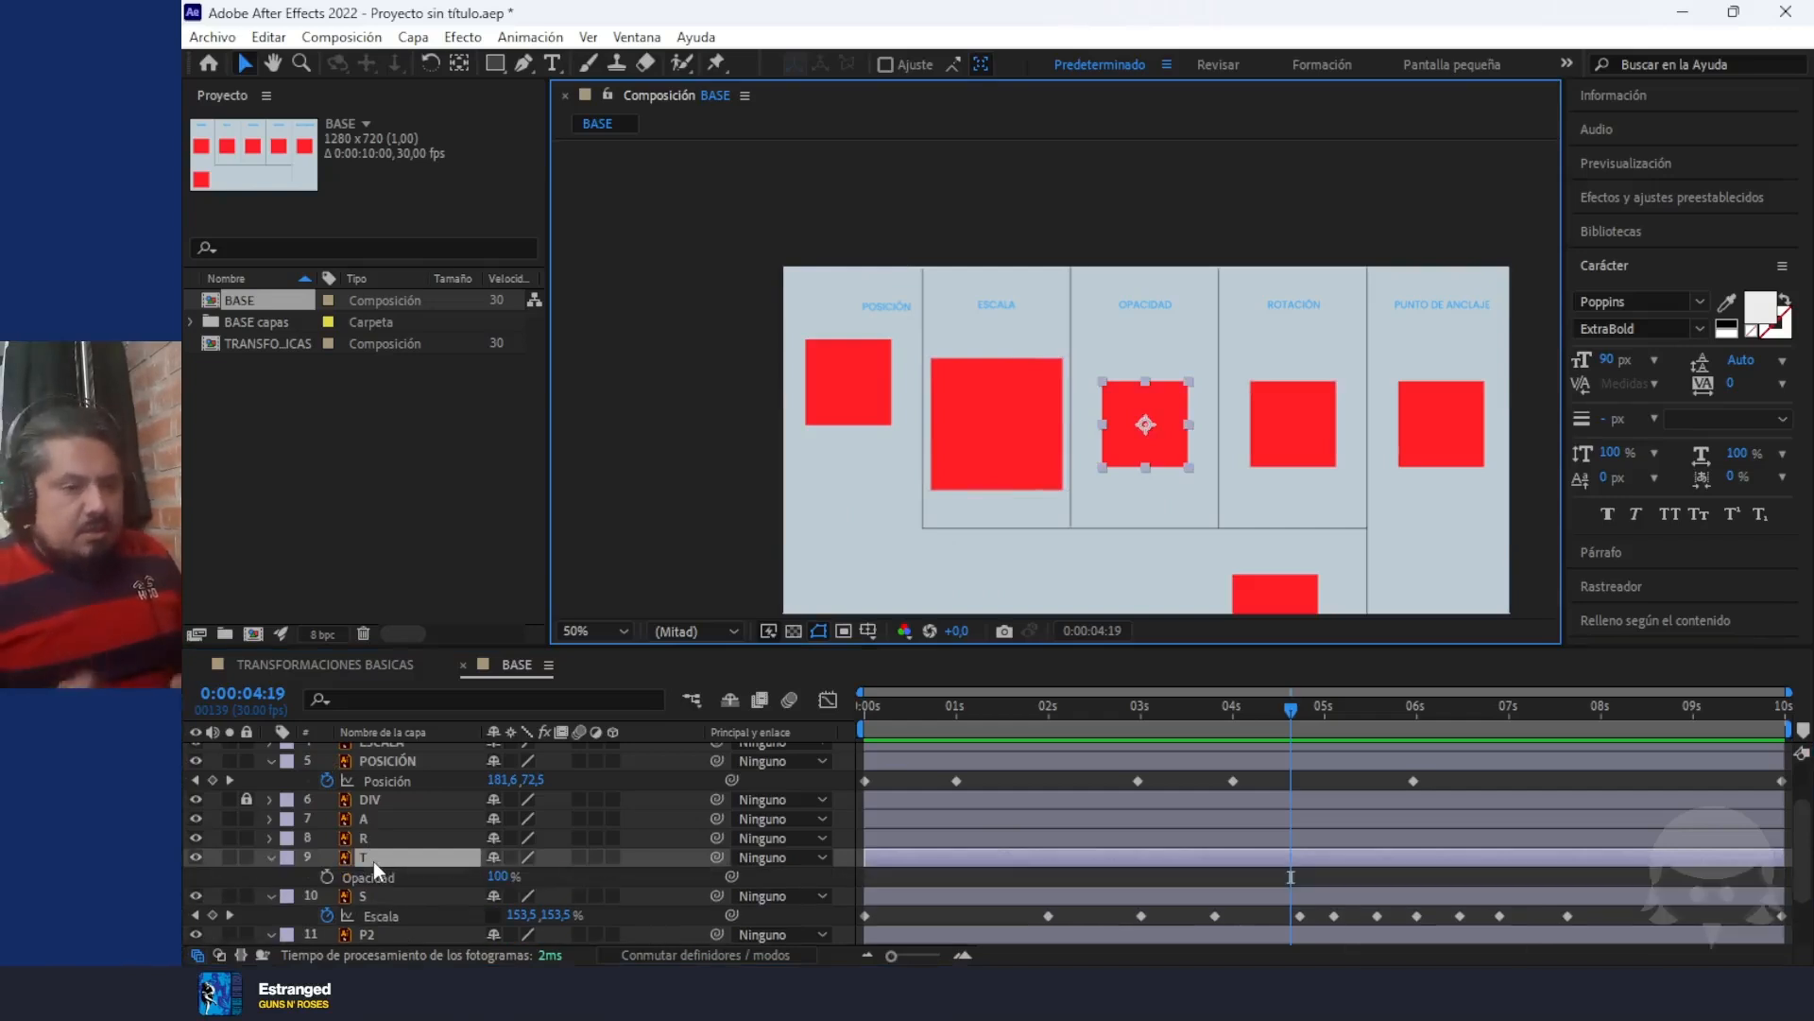
click(1274, 711)
key(Home)
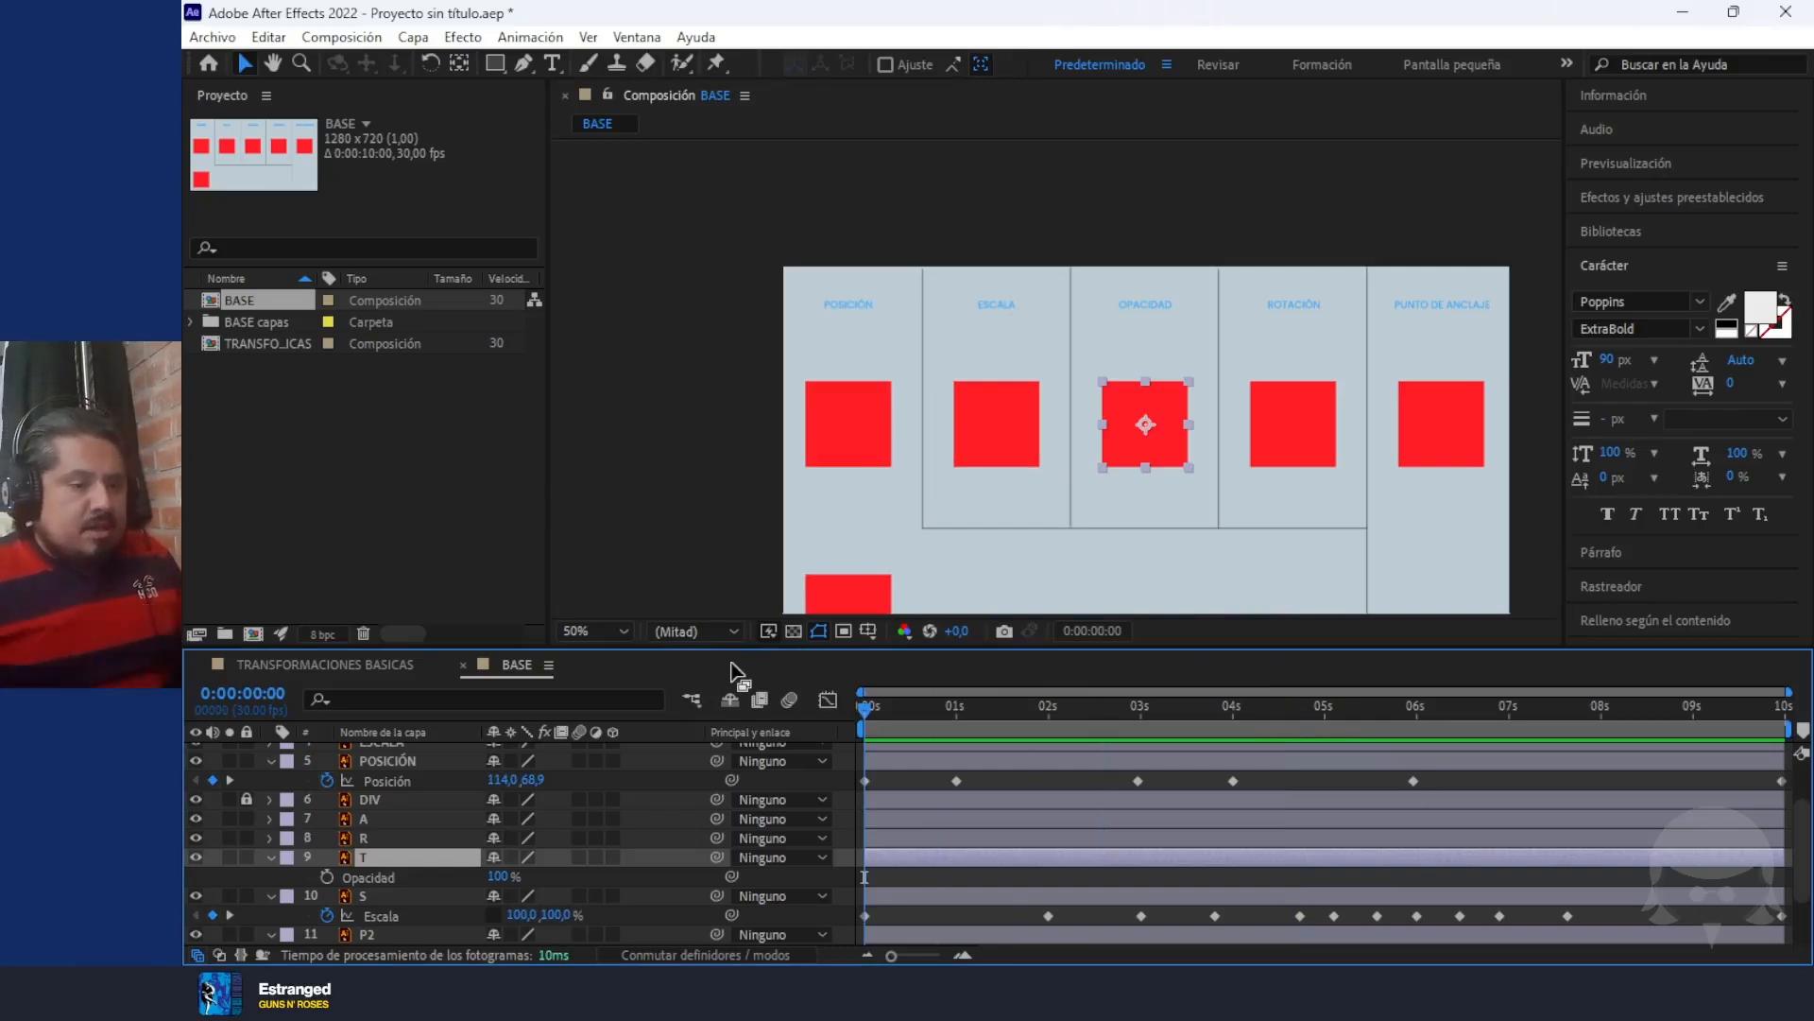
click(327, 877)
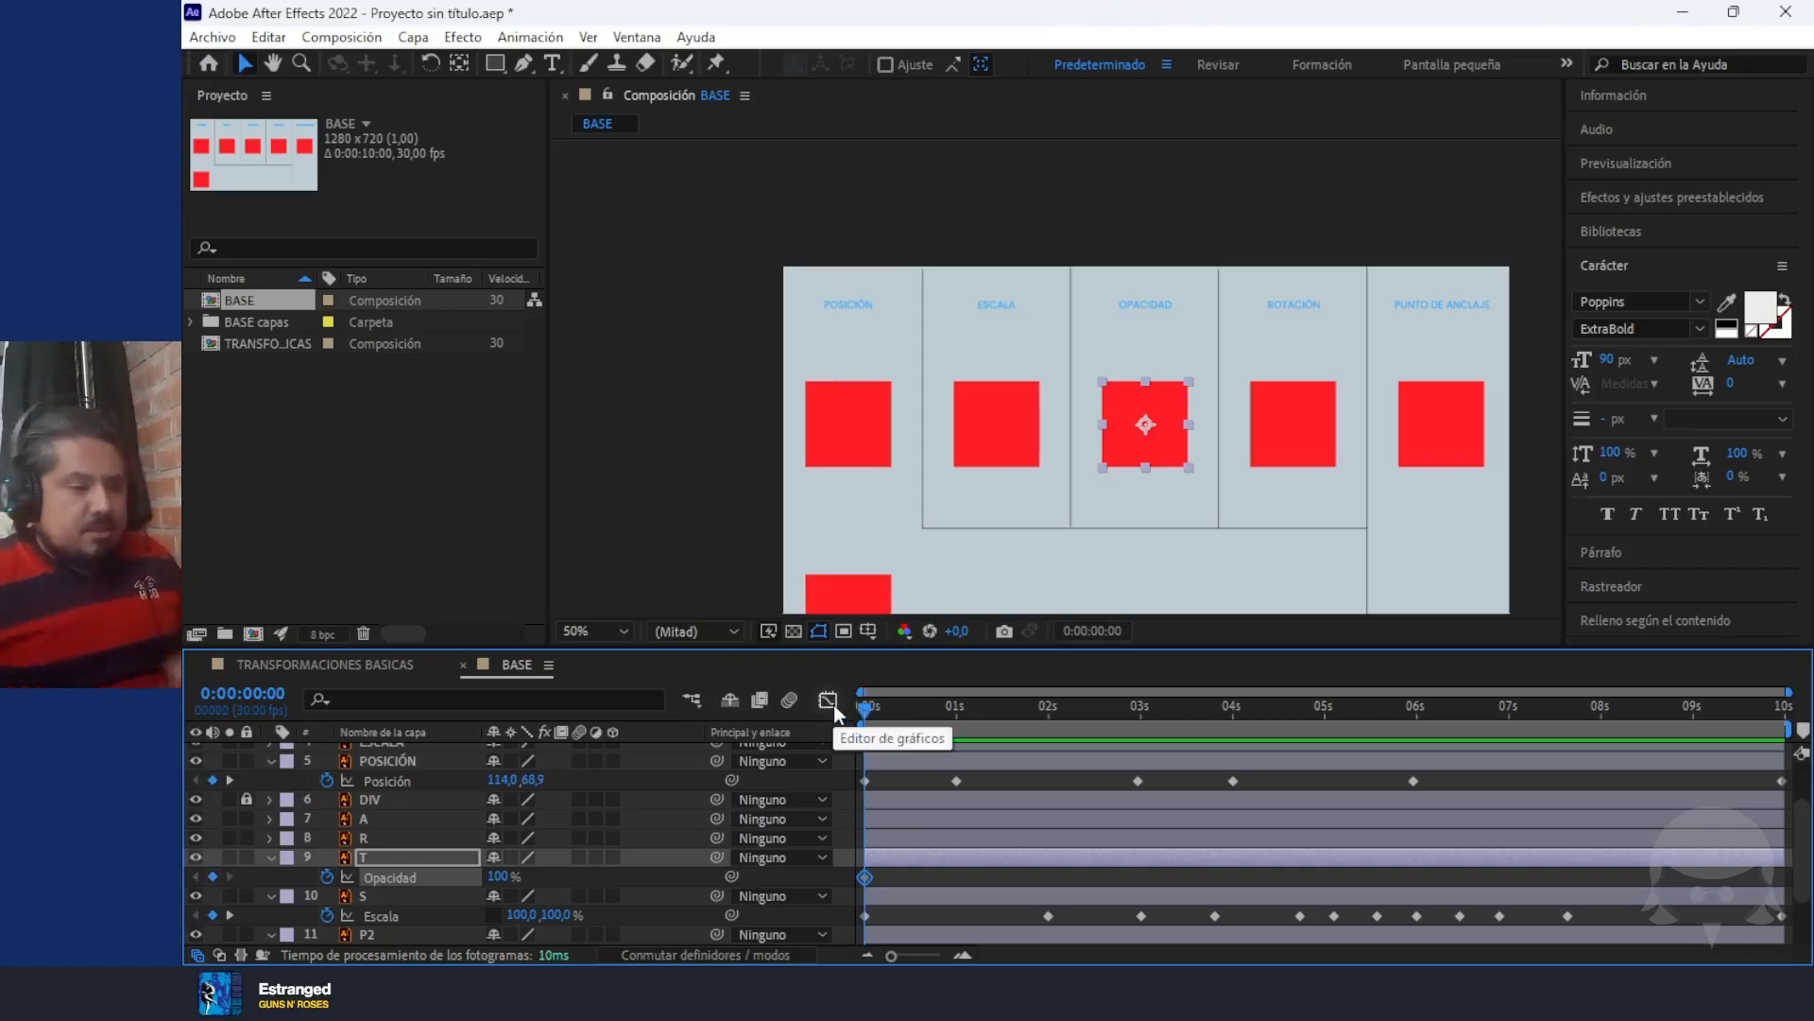
drag(496, 881, 181, 883)
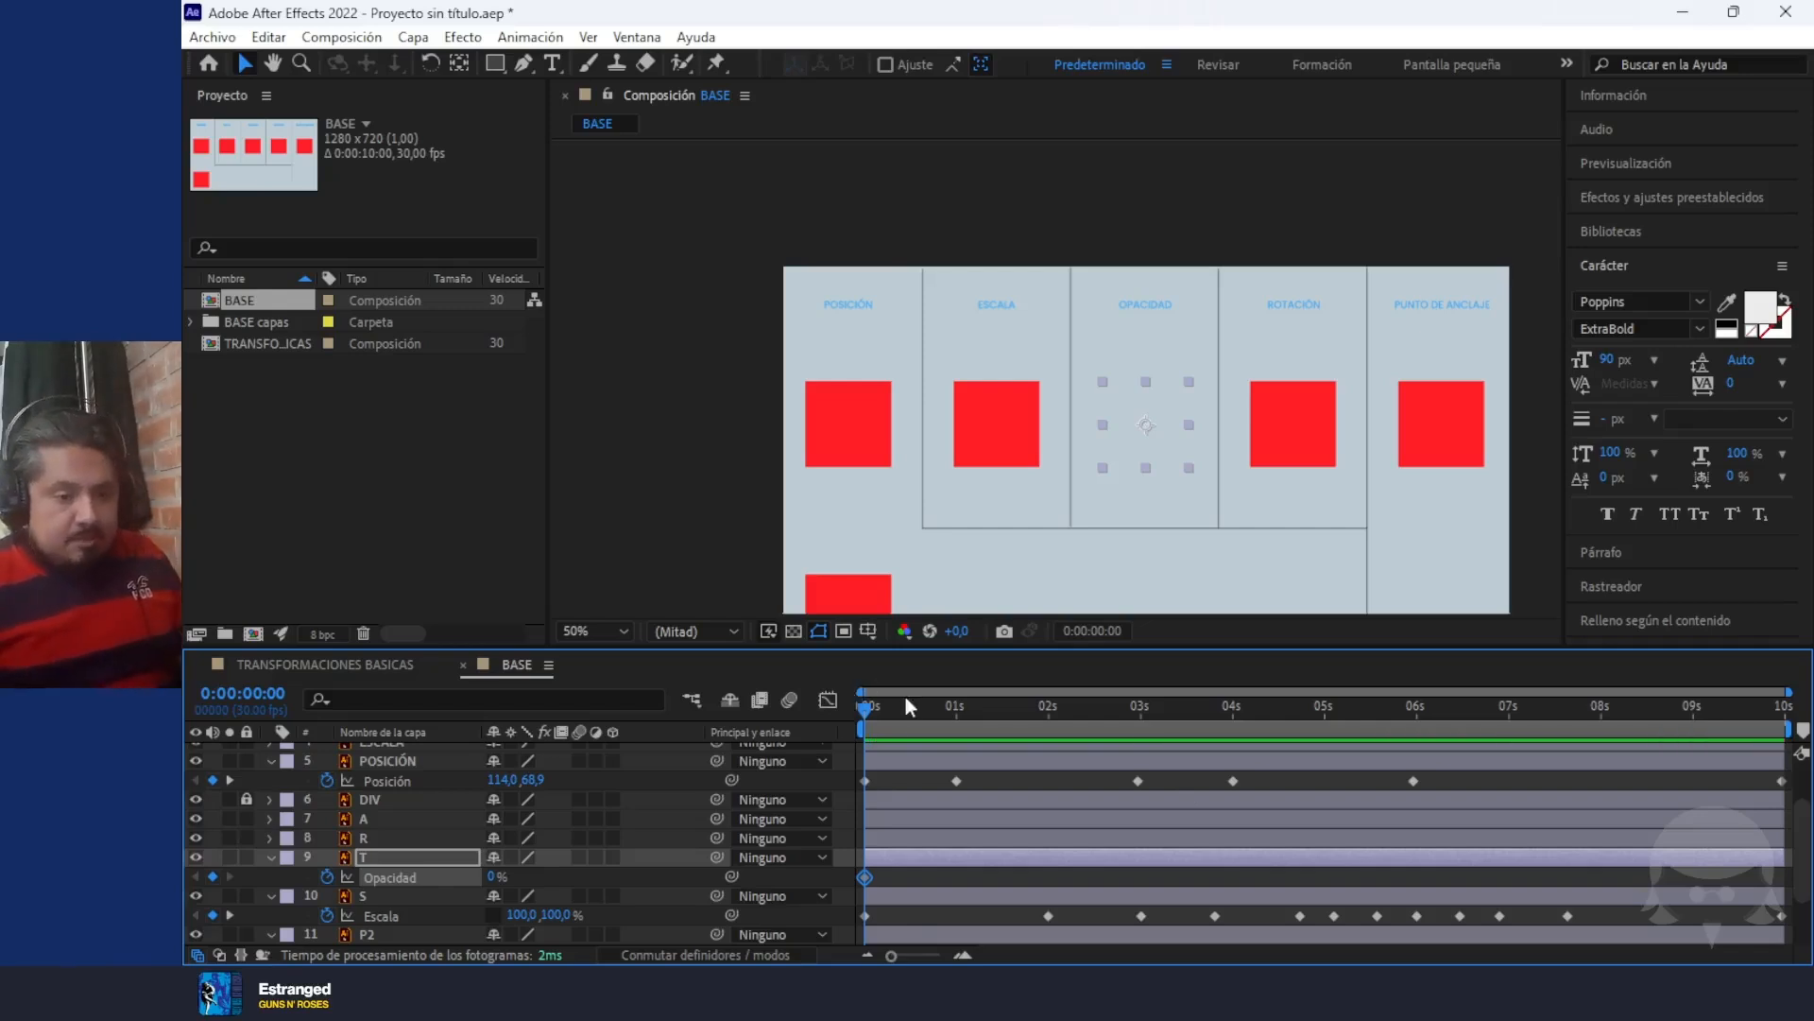
Add Opacity keyframes to layer T of 100% at 0:00:01:15 and about 26% at 0:00:02:15
drag(860, 716, 1000, 724)
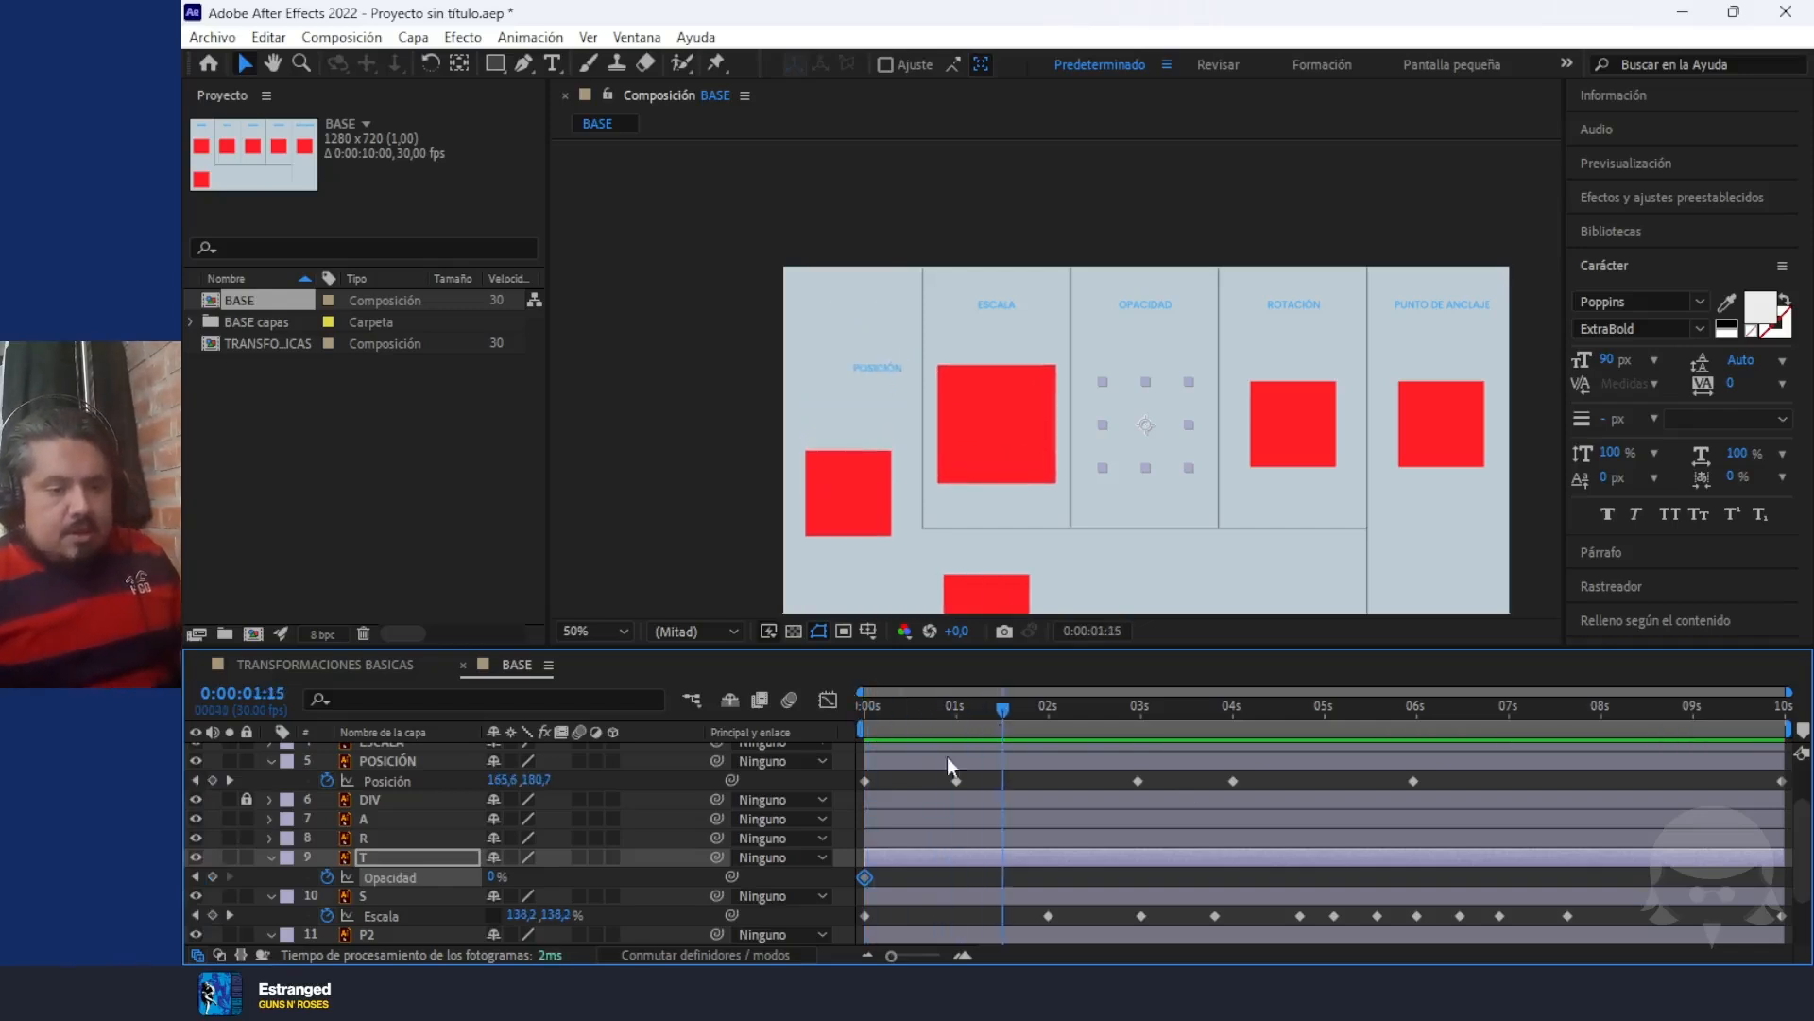
drag(489, 877, 864, 929)
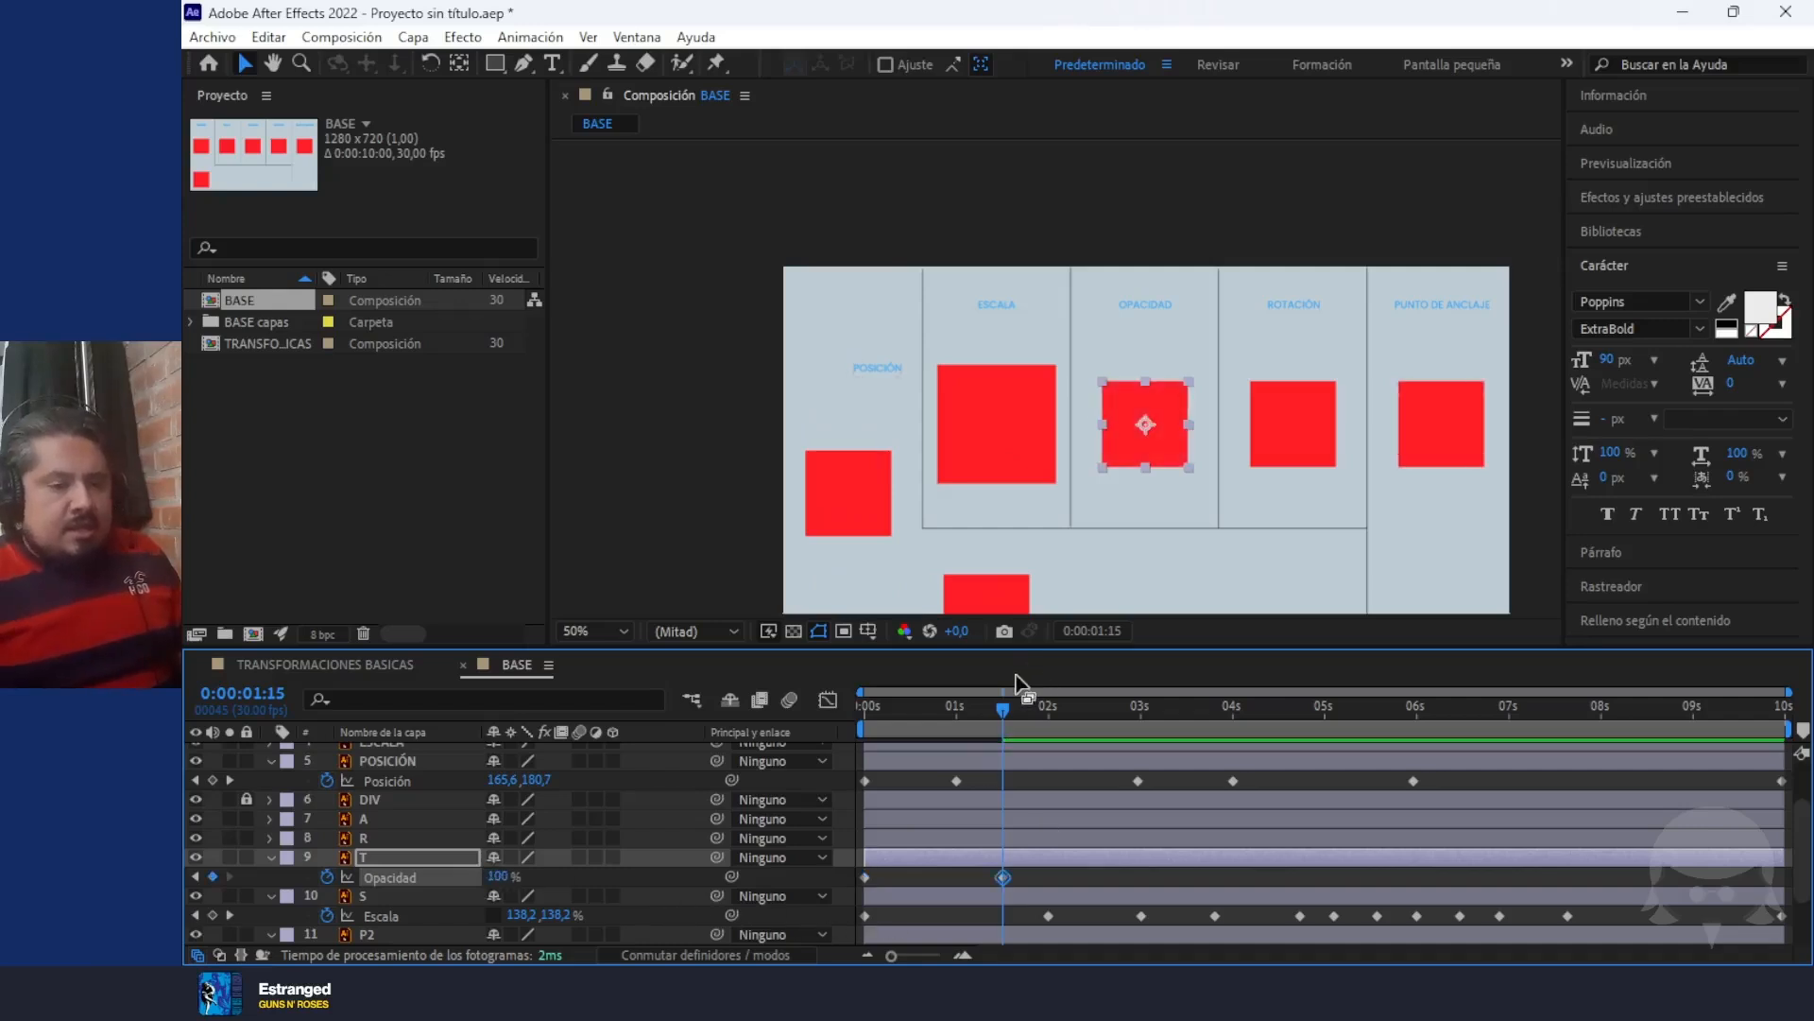
drag(1005, 711, 1094, 711)
drag(495, 871, 415, 882)
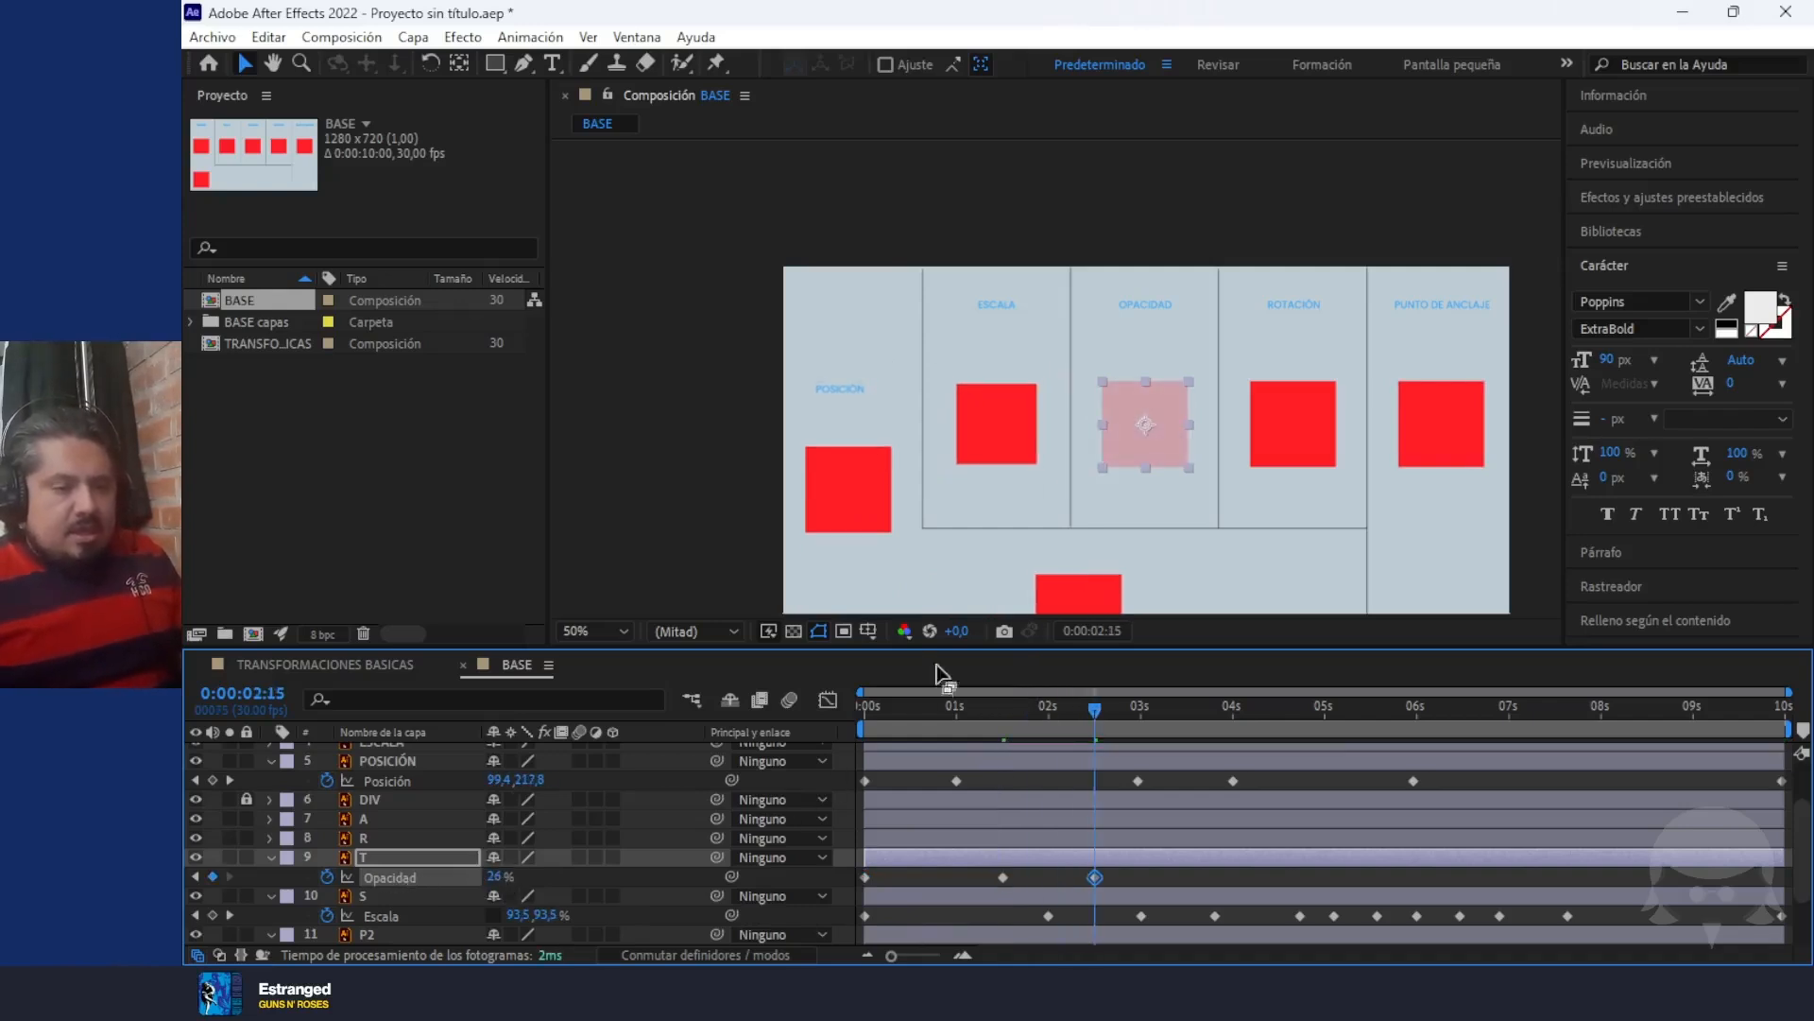
Add an Opacity keyframe of 75% to layer T at 0:00:03:10
drag(1094, 711, 1172, 712)
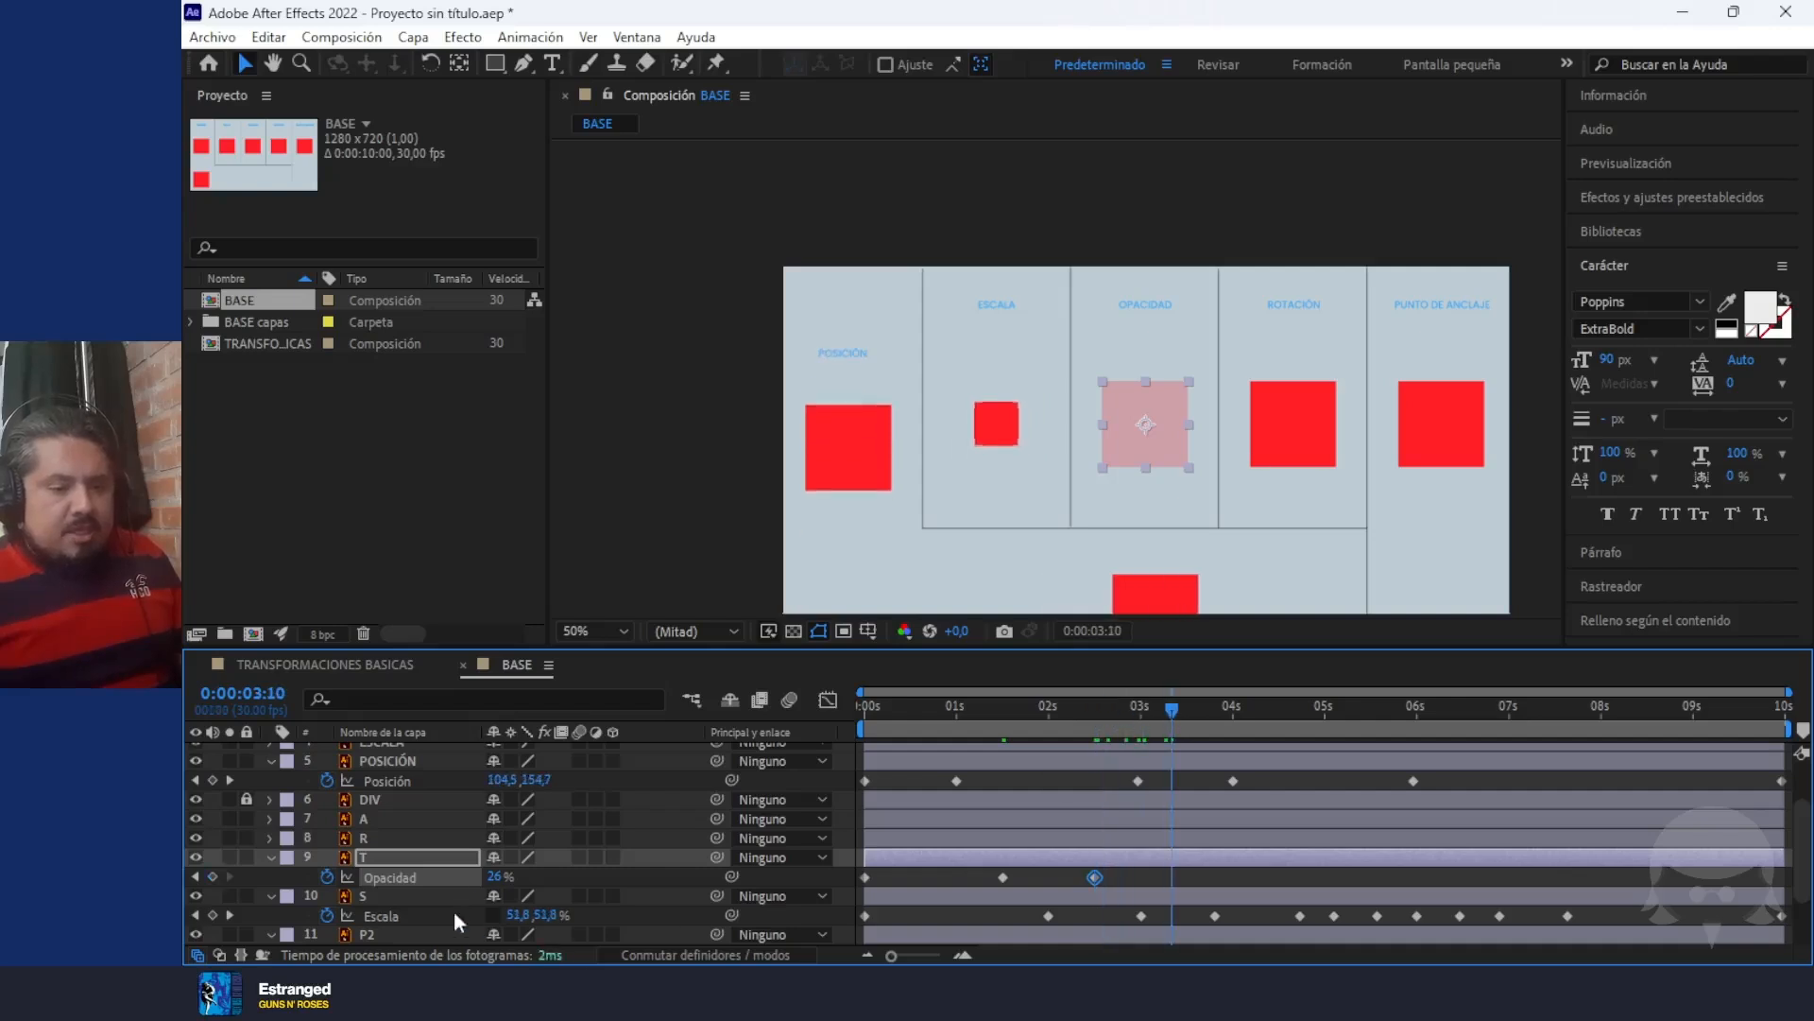
click(493, 879)
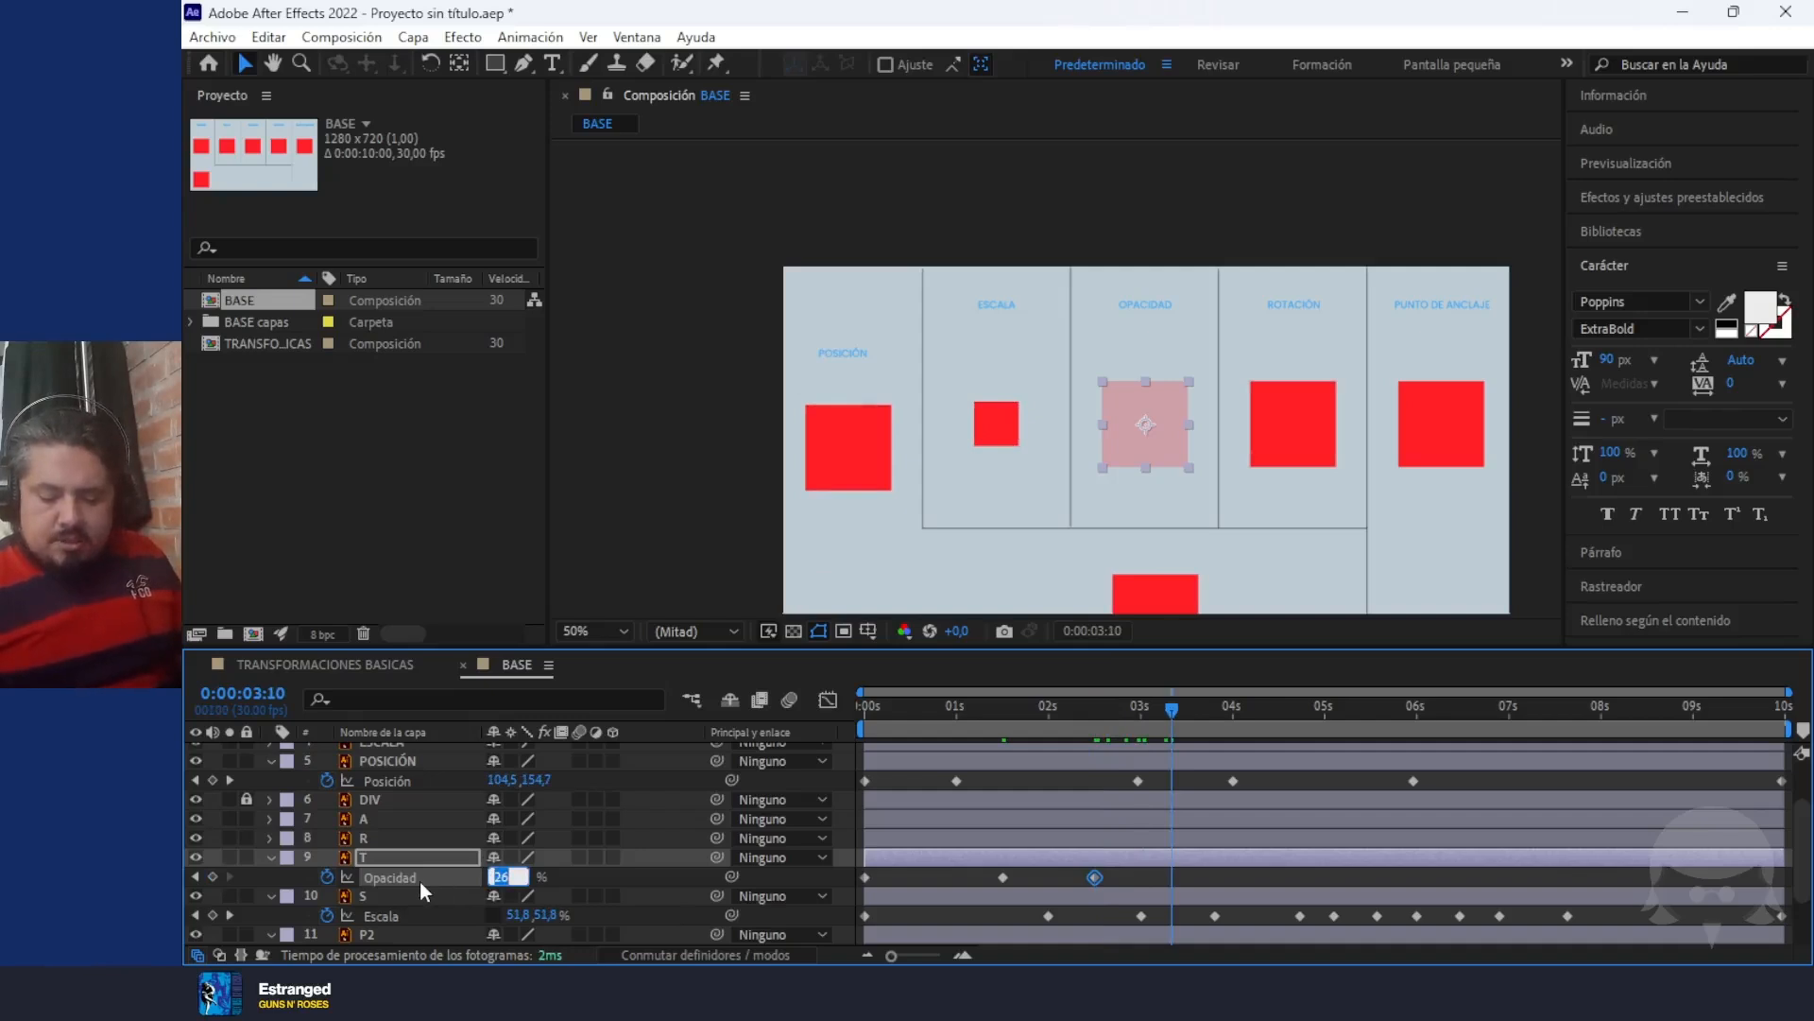
text(75)
key(Return)
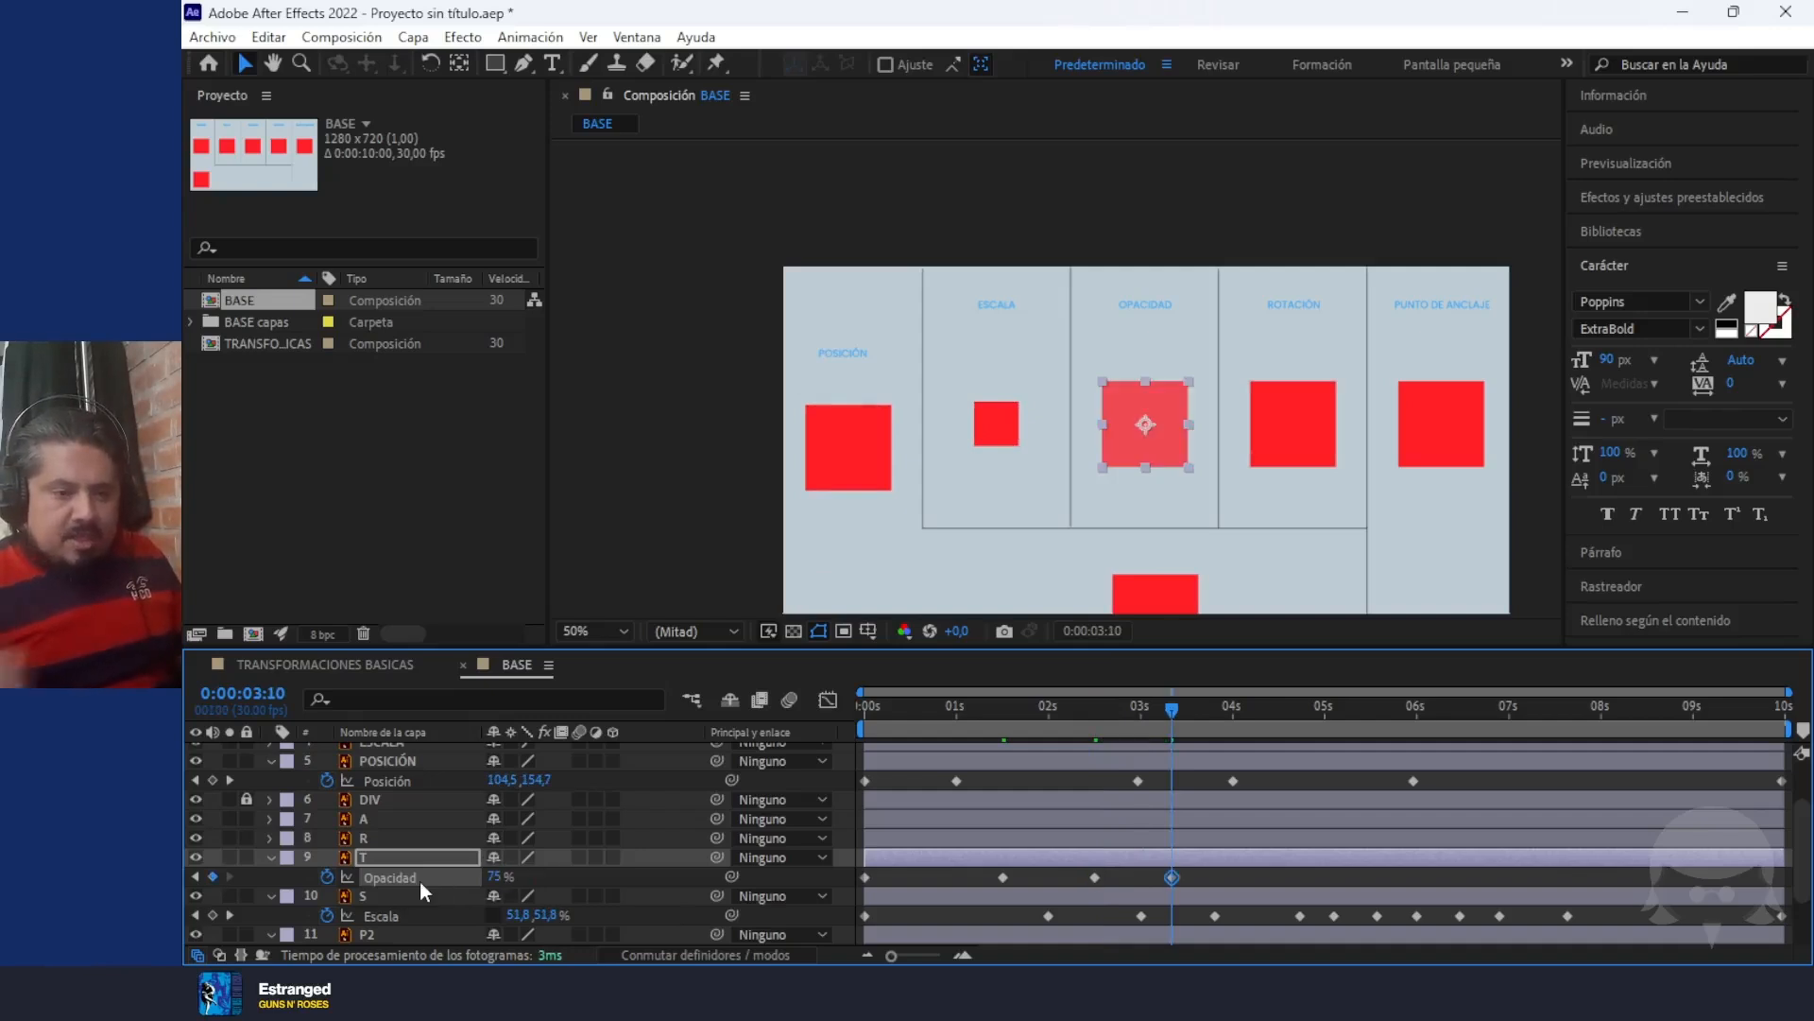
Add a reduced Opacity keyframe to layer T just past 4 seconds and one of about 59% at 0:00:04:24
drag(1163, 707, 1241, 711)
drag(491, 876, 425, 878)
drag(1226, 719, 1307, 710)
drag(498, 876, 591, 879)
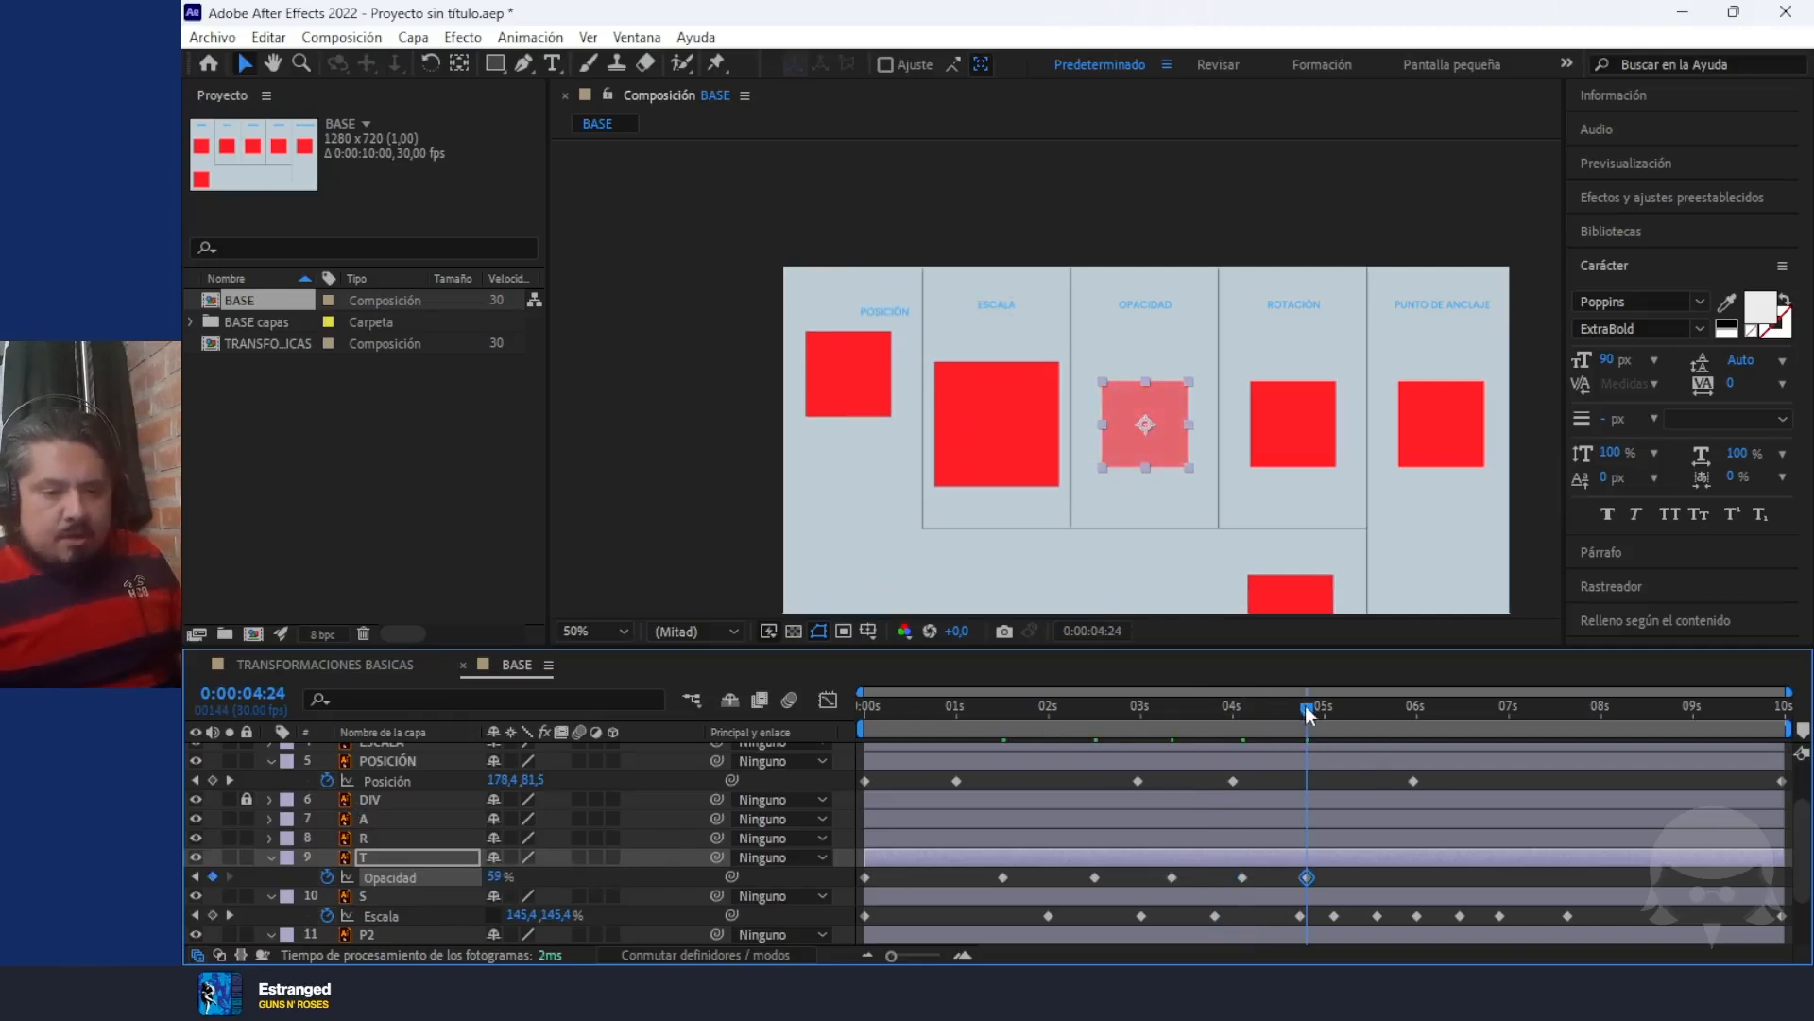
Add an Opacity keyframe of 10% to layer T at 0:00:05:24
drag(1307, 706, 1397, 705)
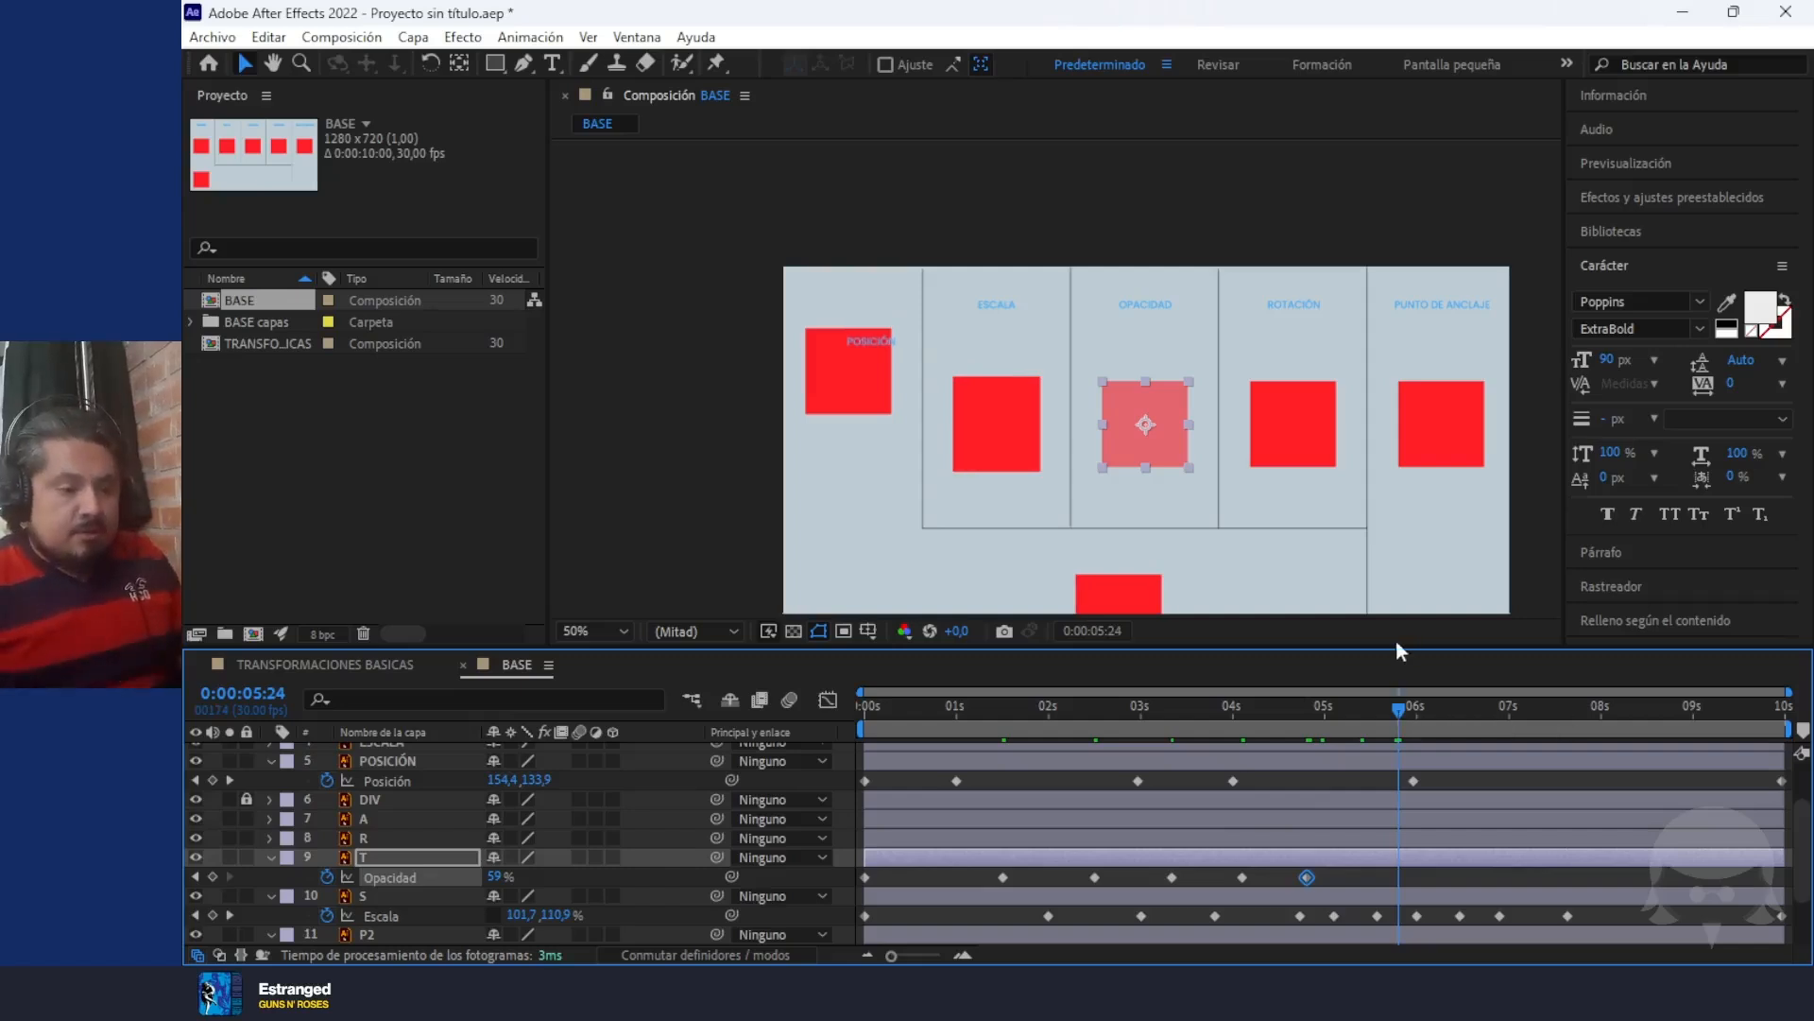
click(499, 877)
text(10)
key(Return)
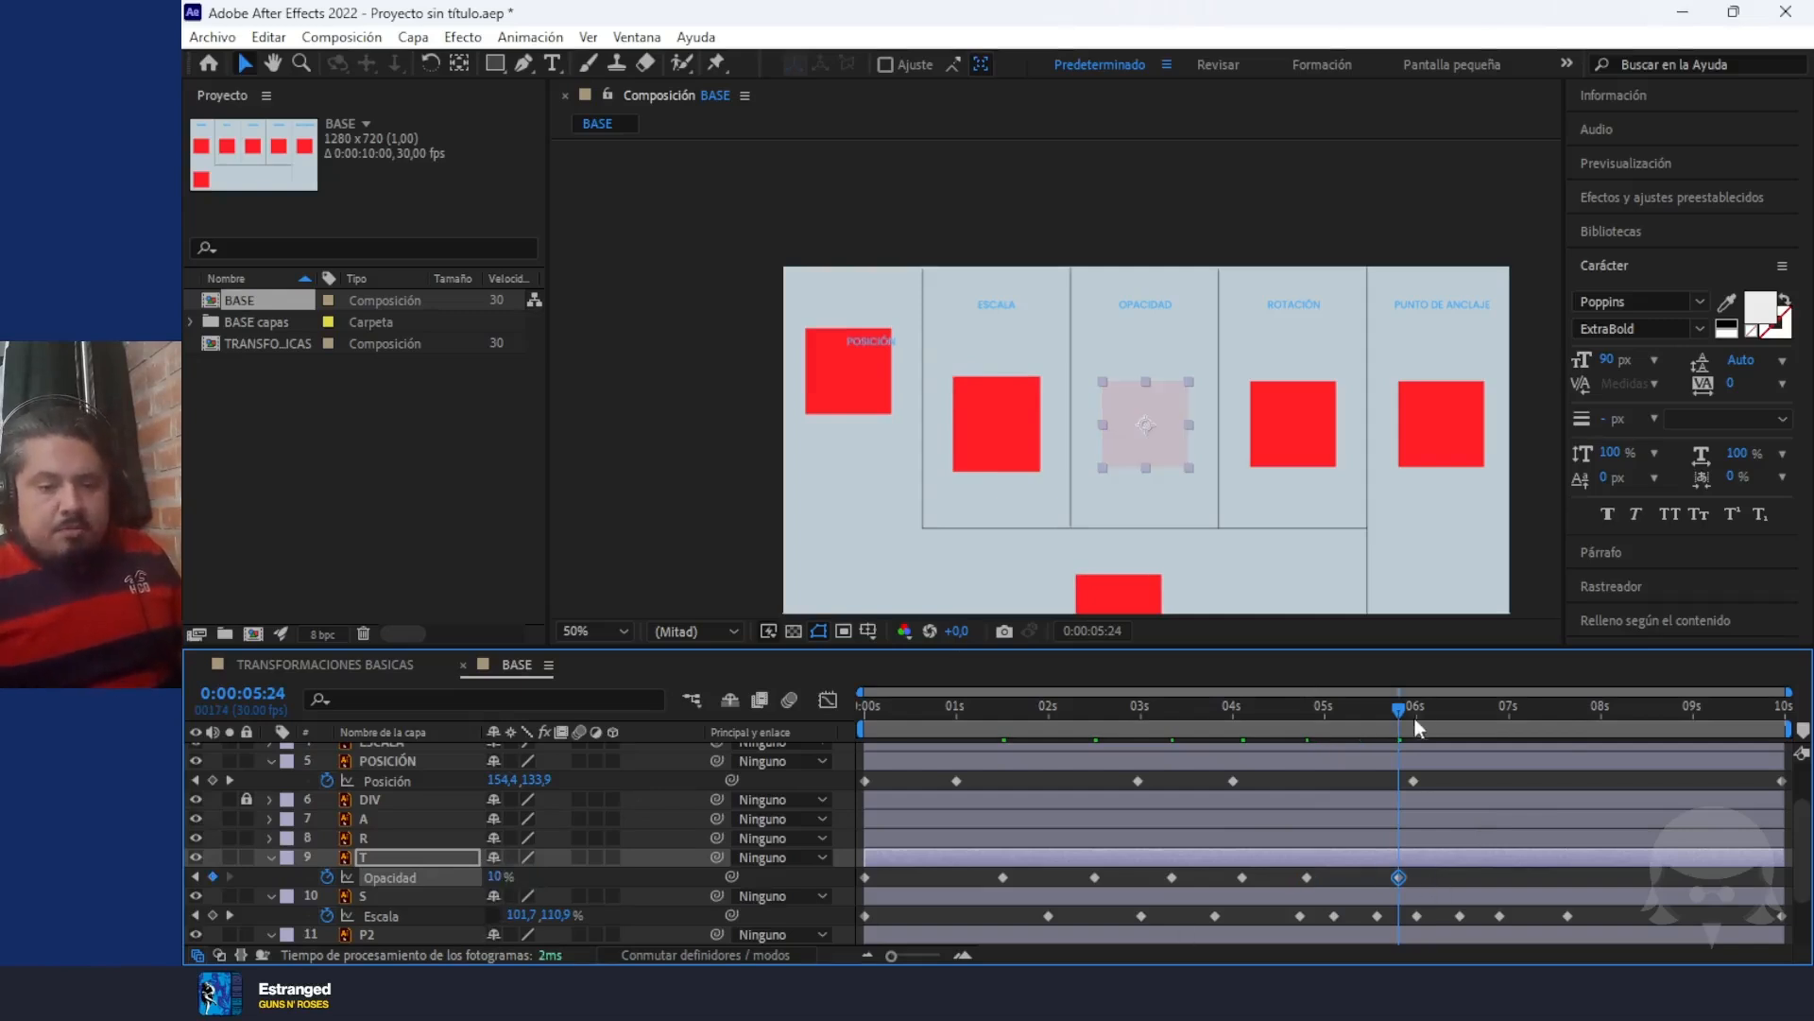
Add a final Opacity keyframe of 100% to layer T at 0:00:09:29 and preview the animation
drag(1408, 718, 1784, 710)
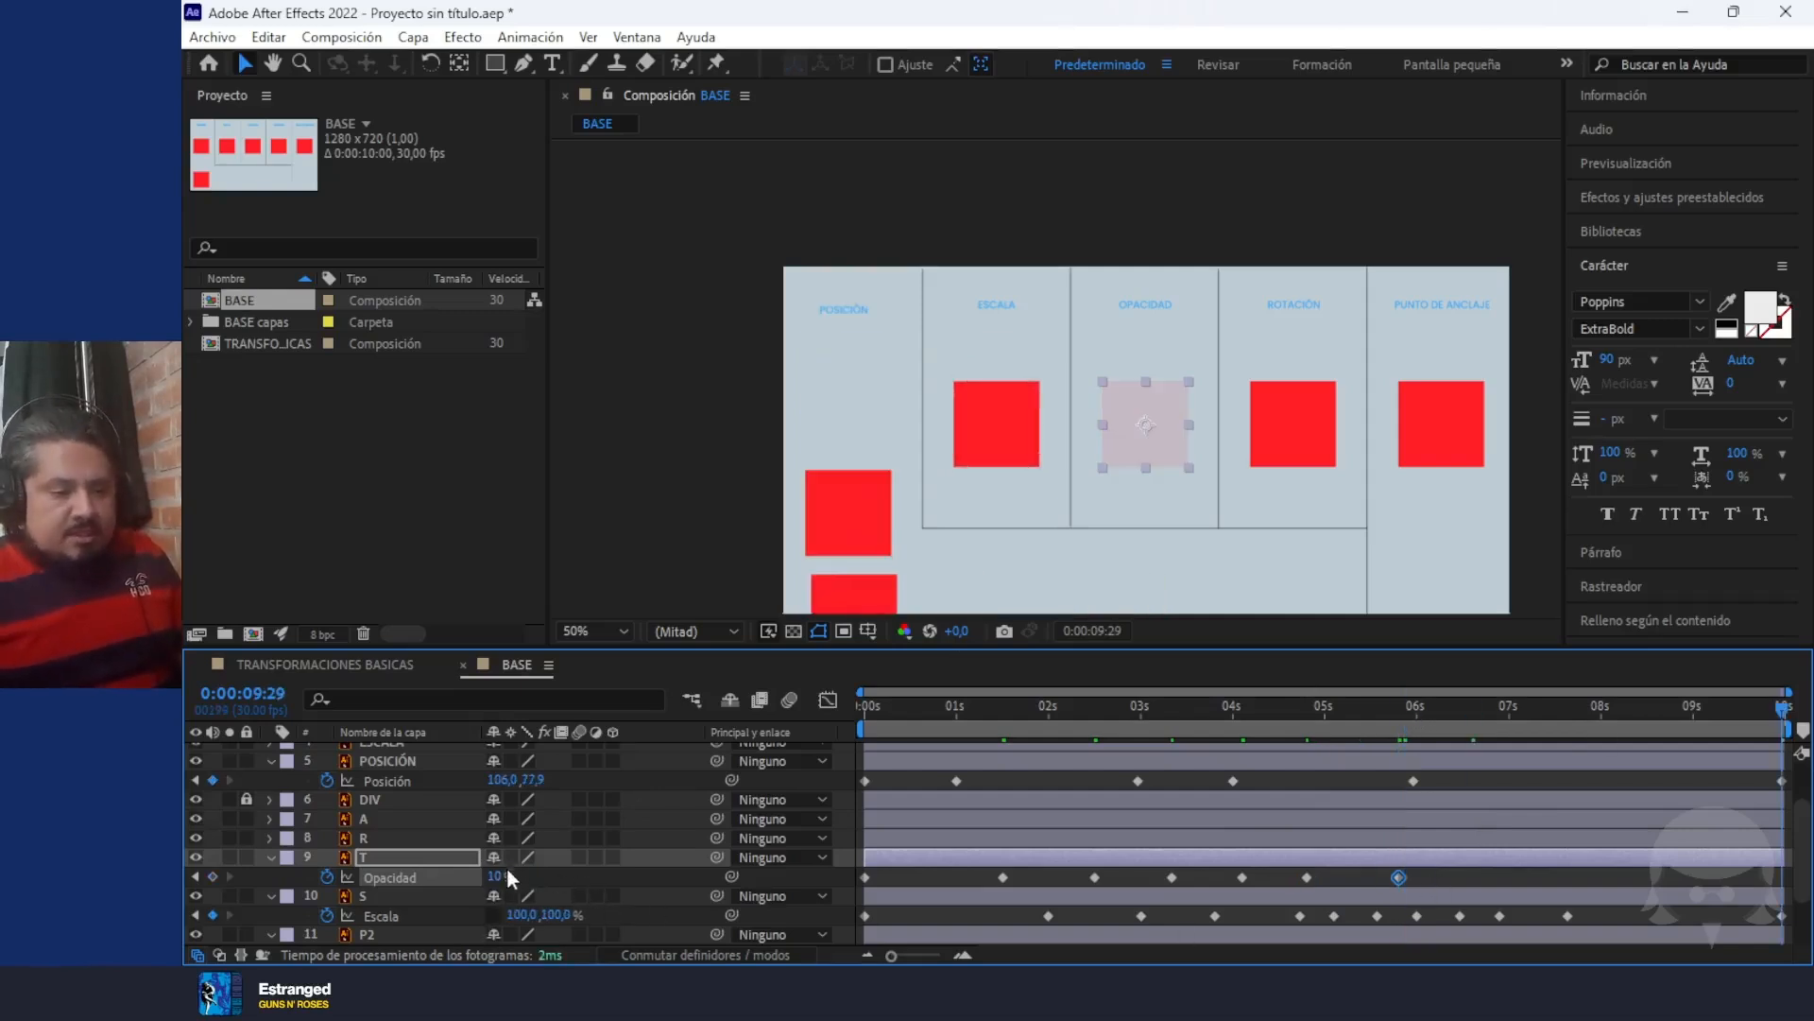
drag(499, 875, 1013, 904)
key(space)
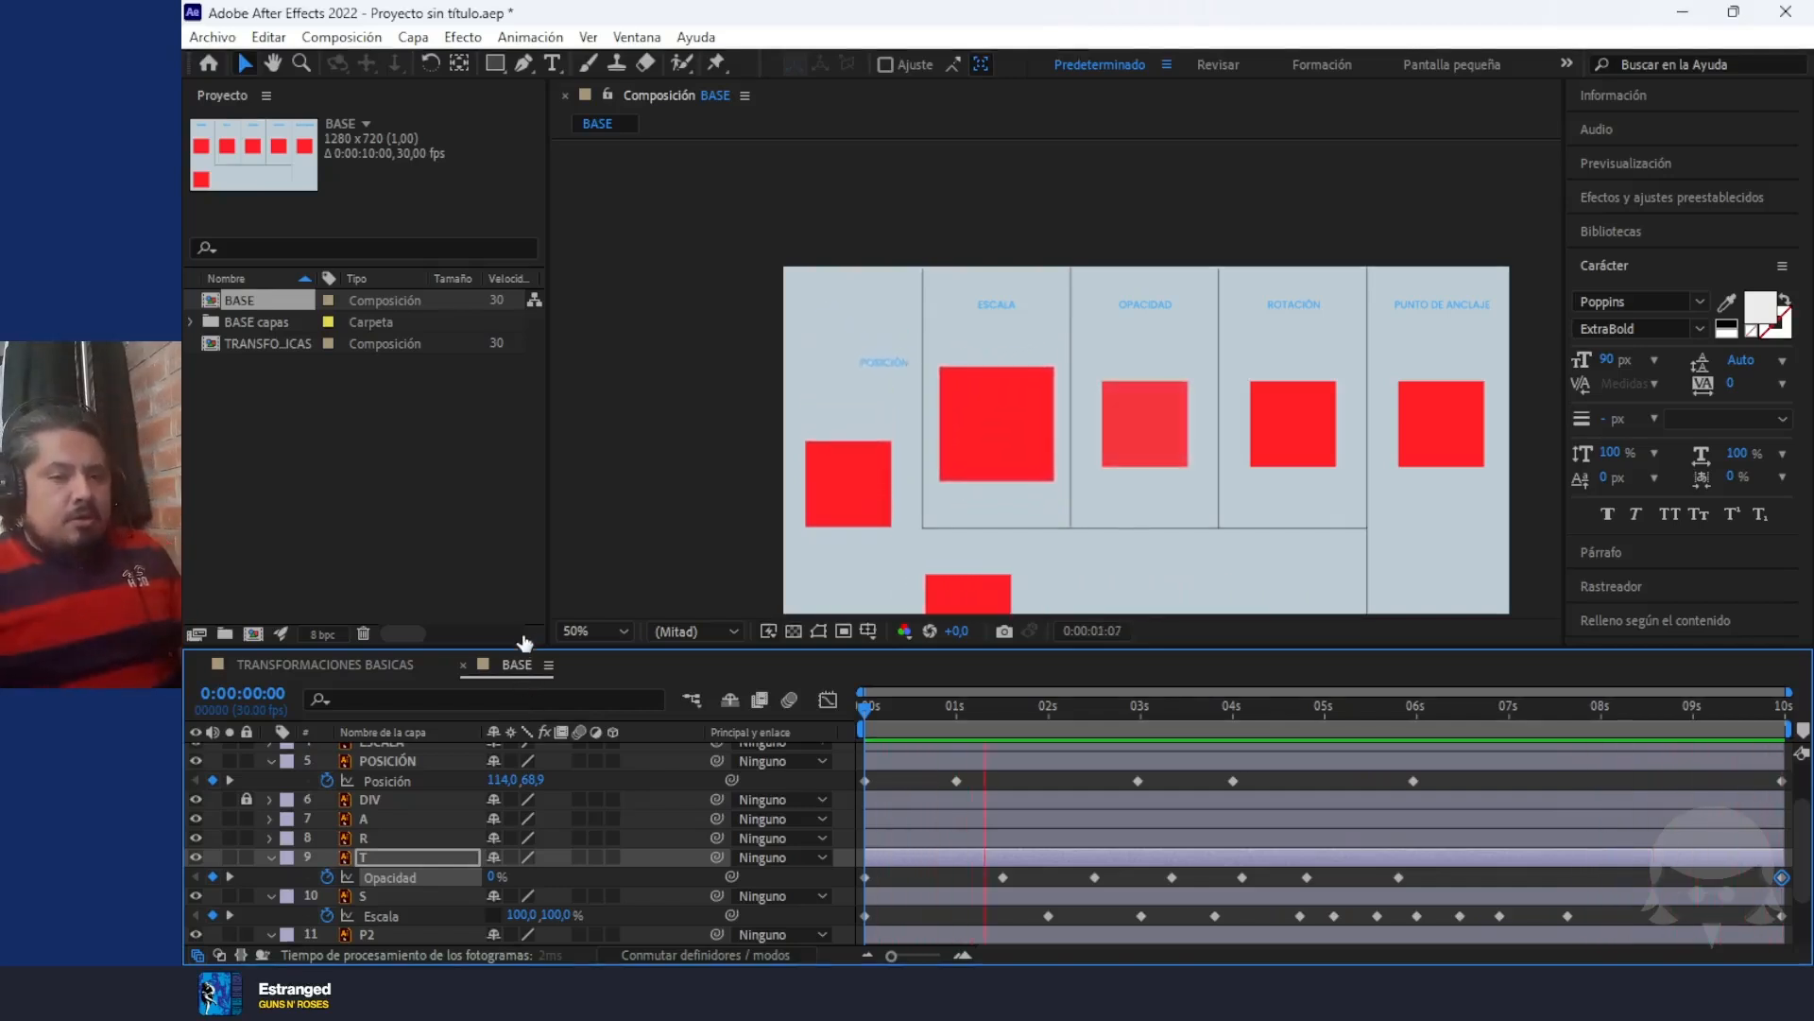
key(space)
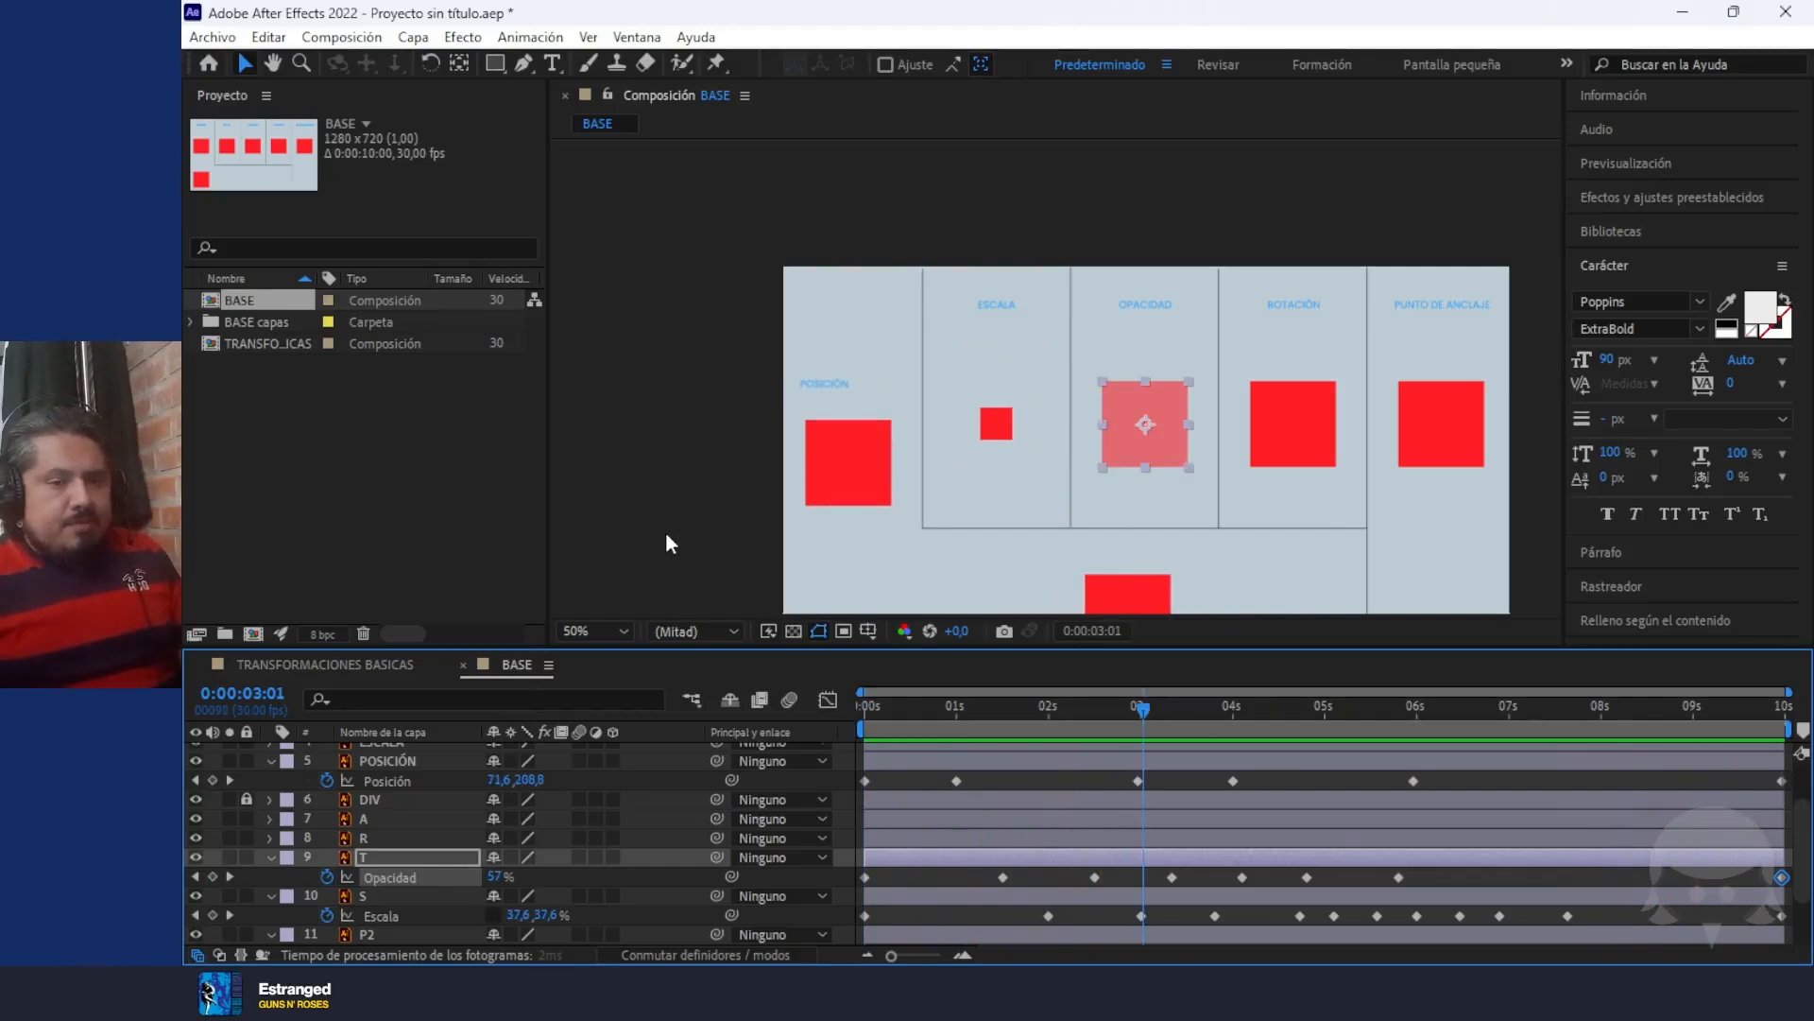
Start animating the Rotation of layer R, the red square under ROTACIÓN, with a 0° keyframe at 0:00:00:00
drag(1138, 711, 767, 721)
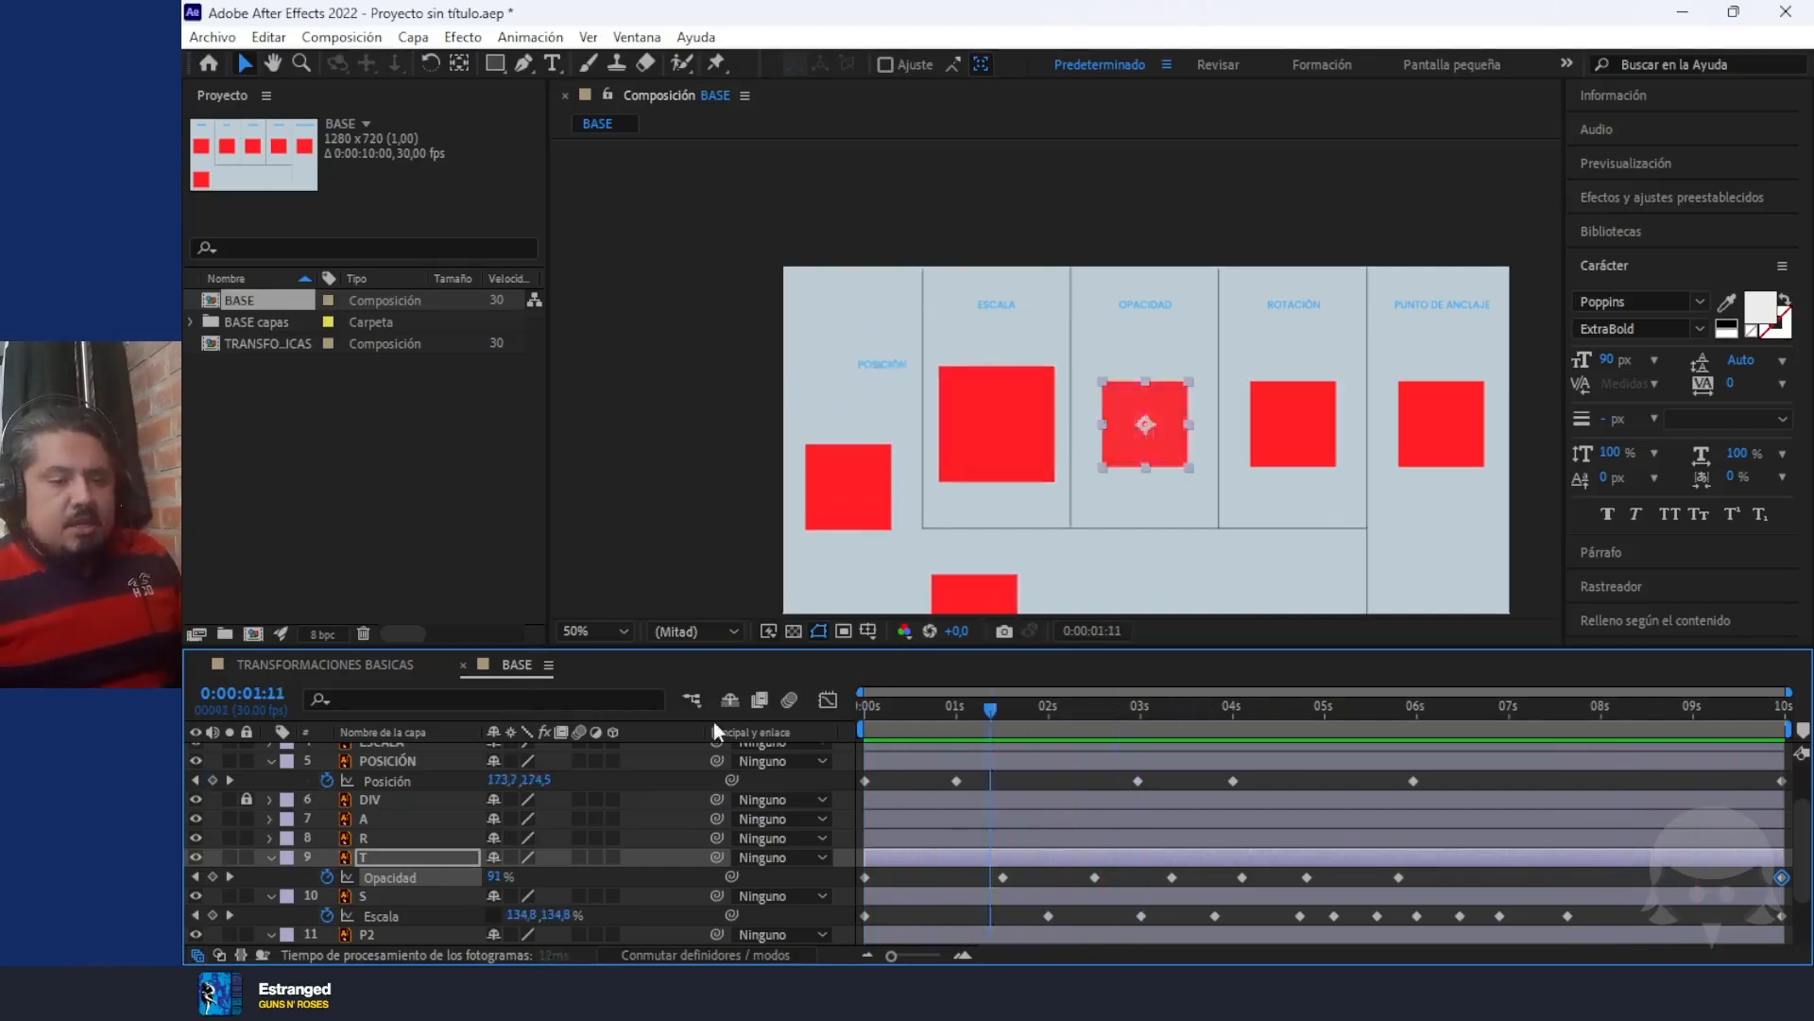
click(1293, 413)
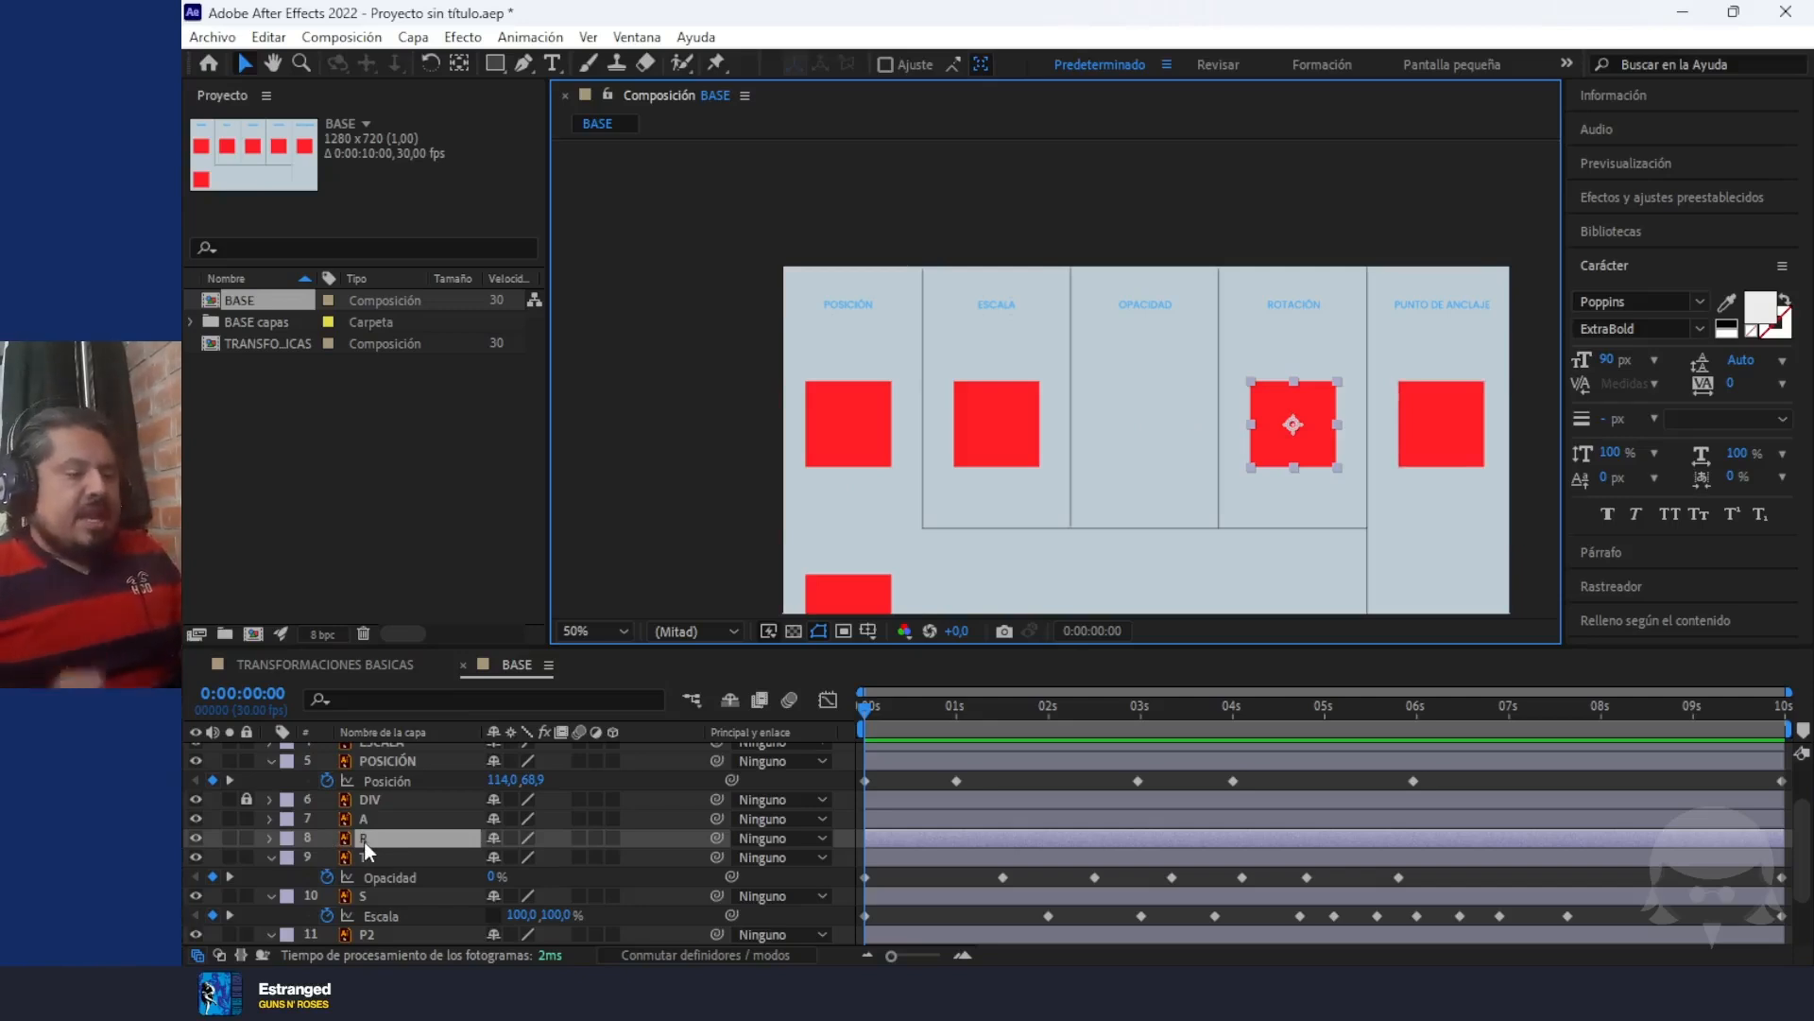
key(r)
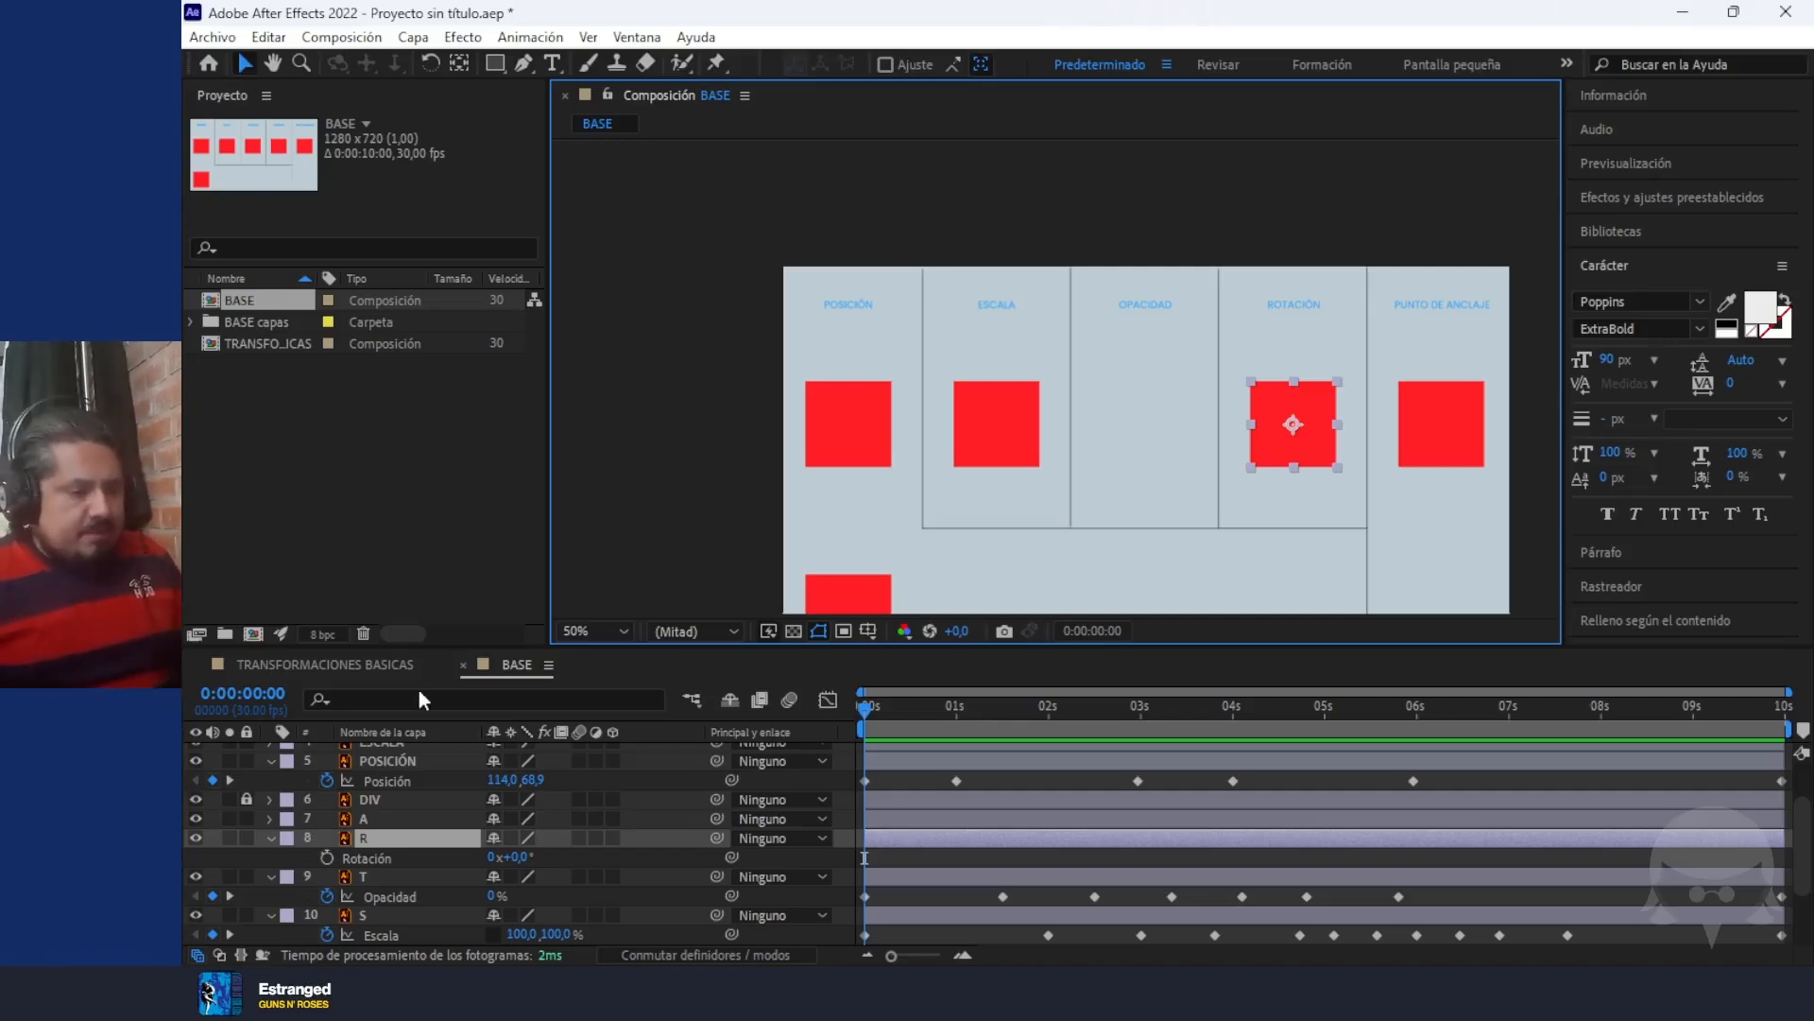
click(327, 857)
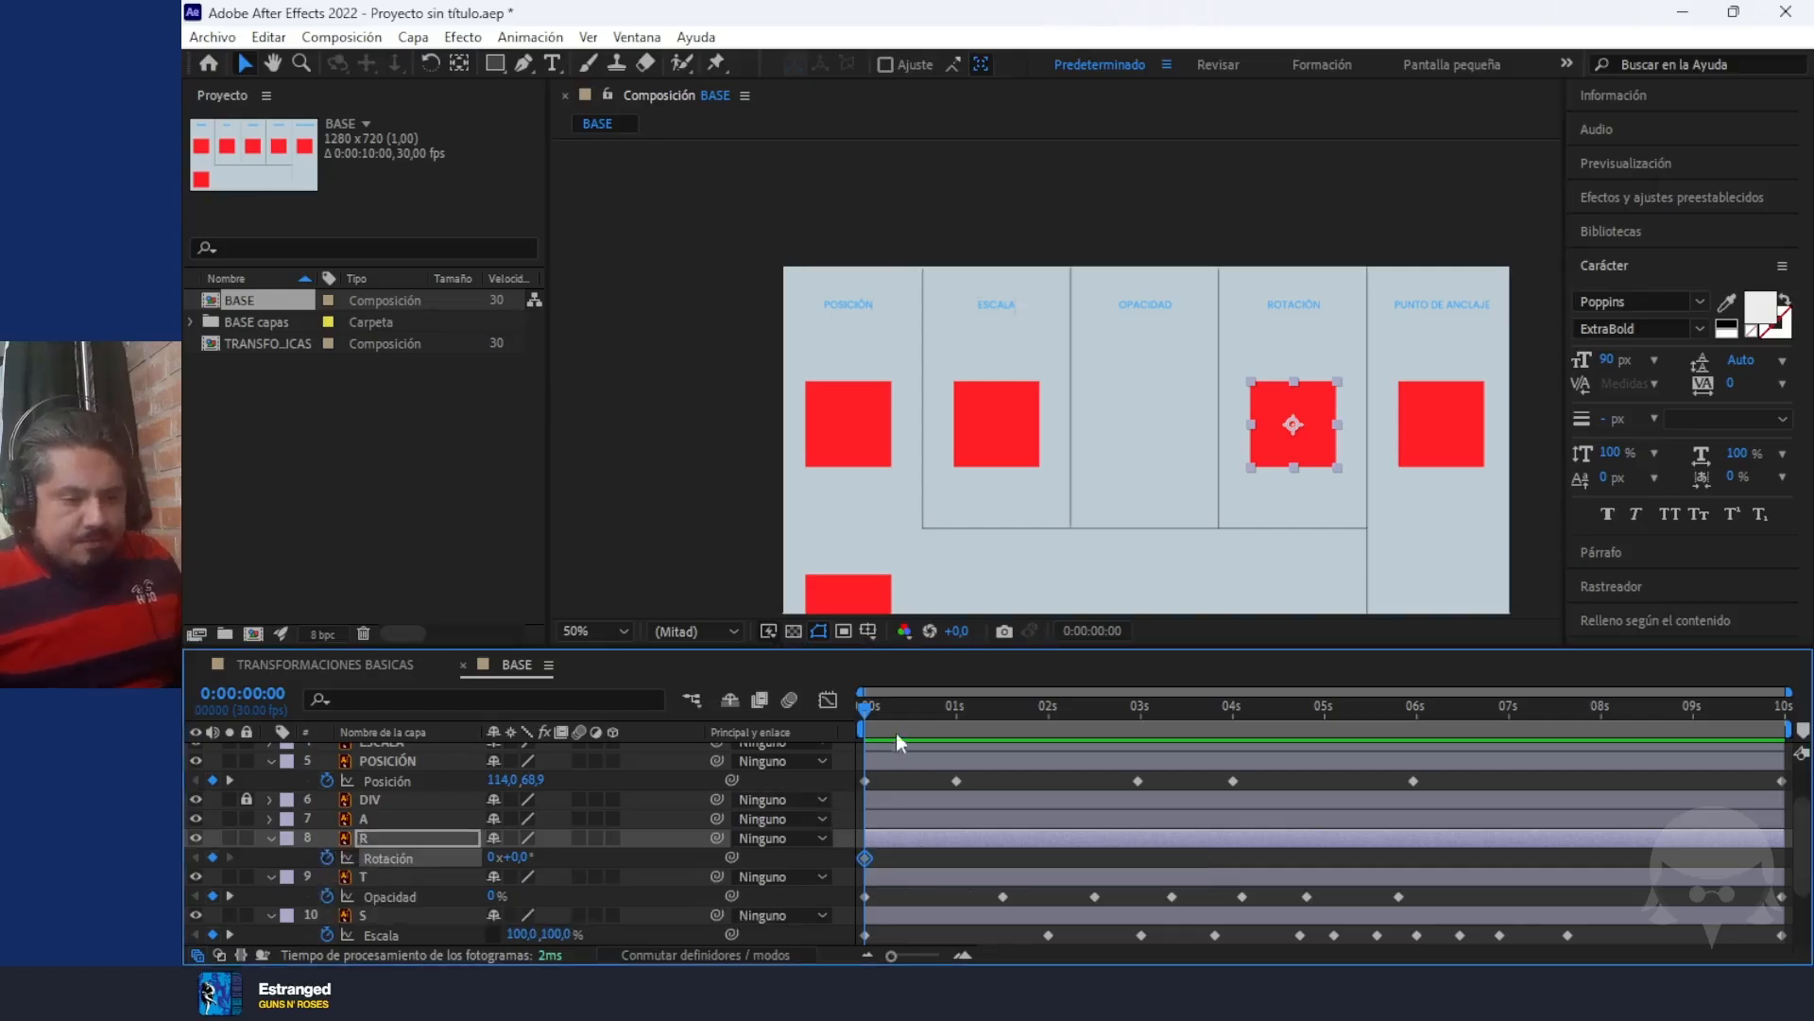
Add a Rotation keyframe of about 0x+255° to layer R at 0:00:09:29 and preview the spin
drag(866, 706, 1807, 870)
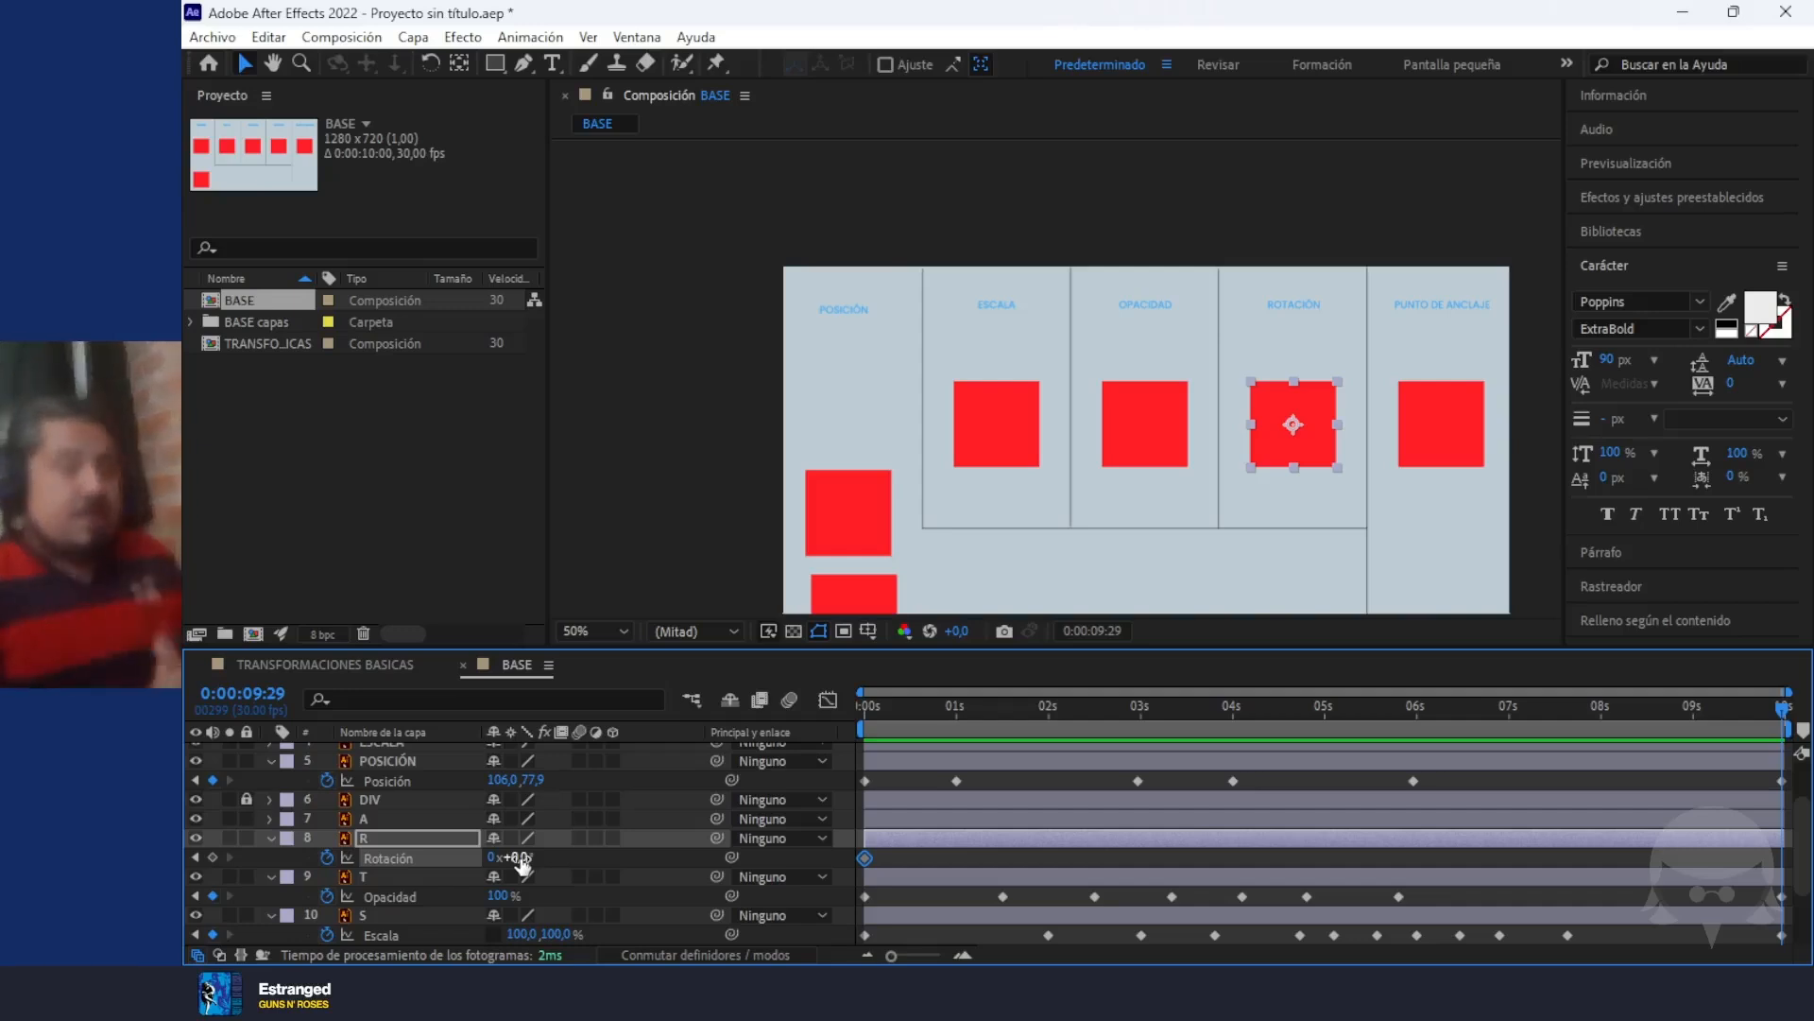
drag(520, 862, 812, 892)
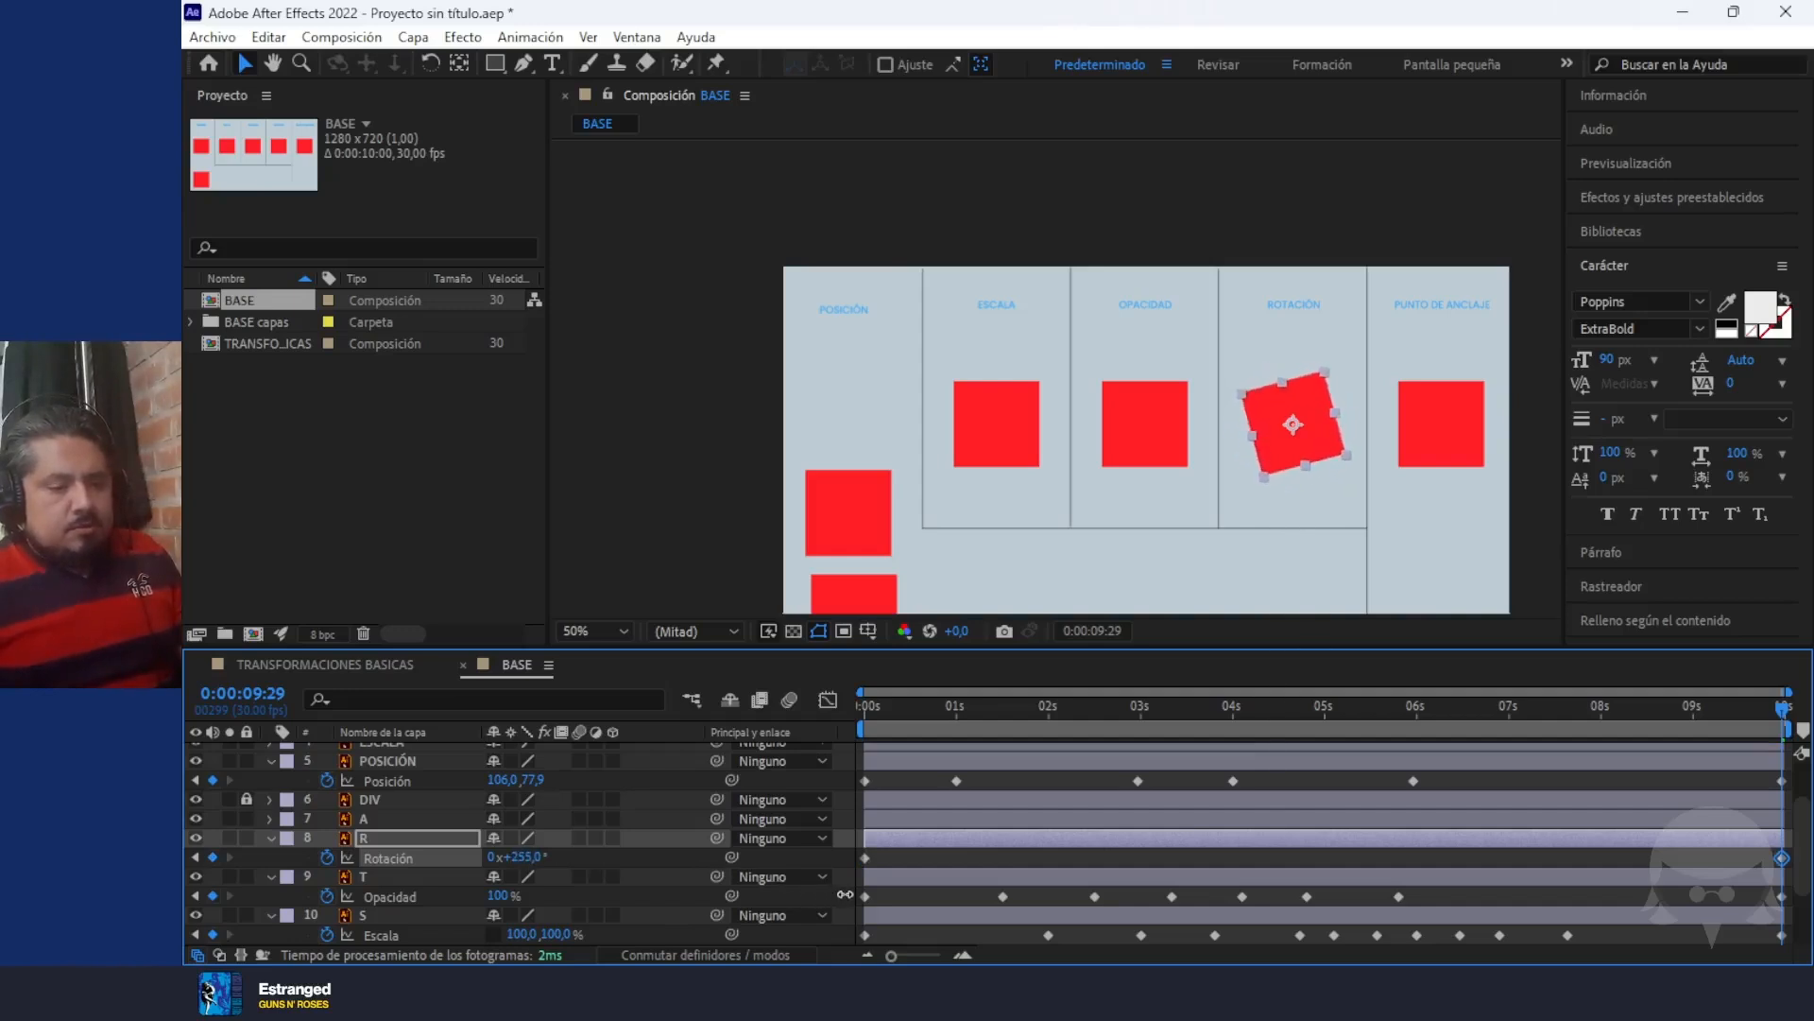
key(space)
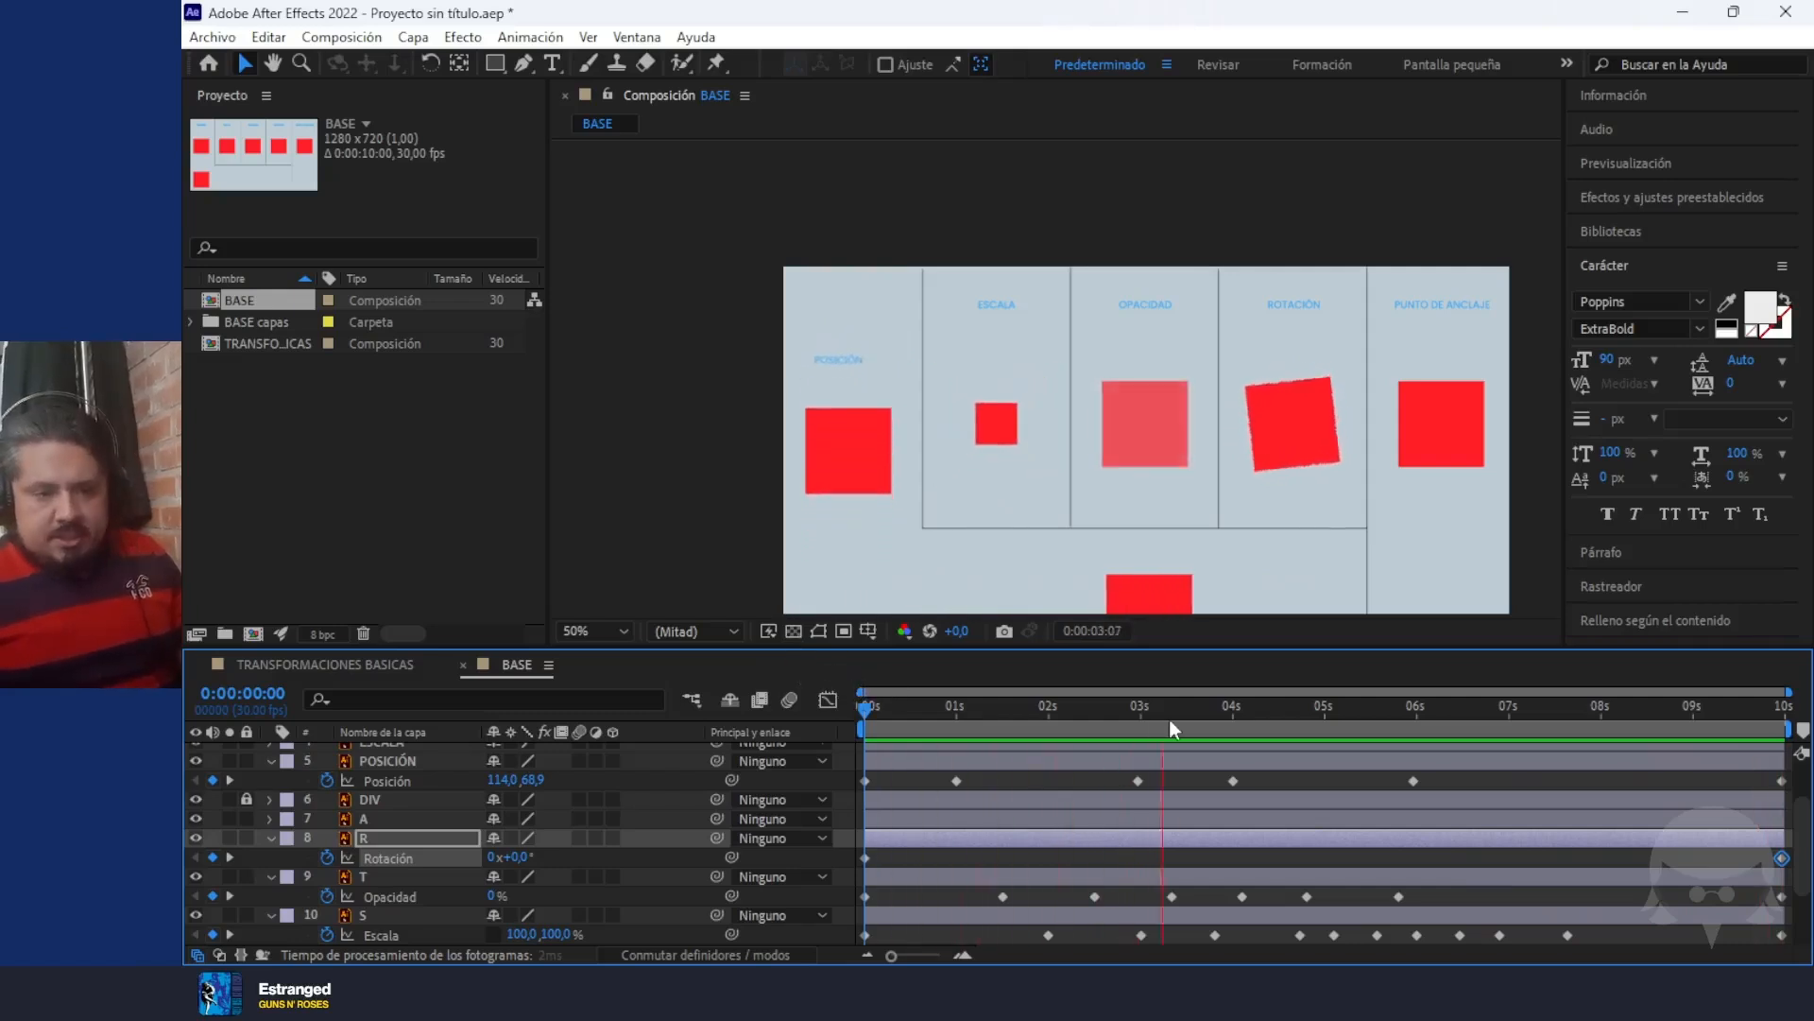
click(1194, 707)
drag(1153, 724, 650, 706)
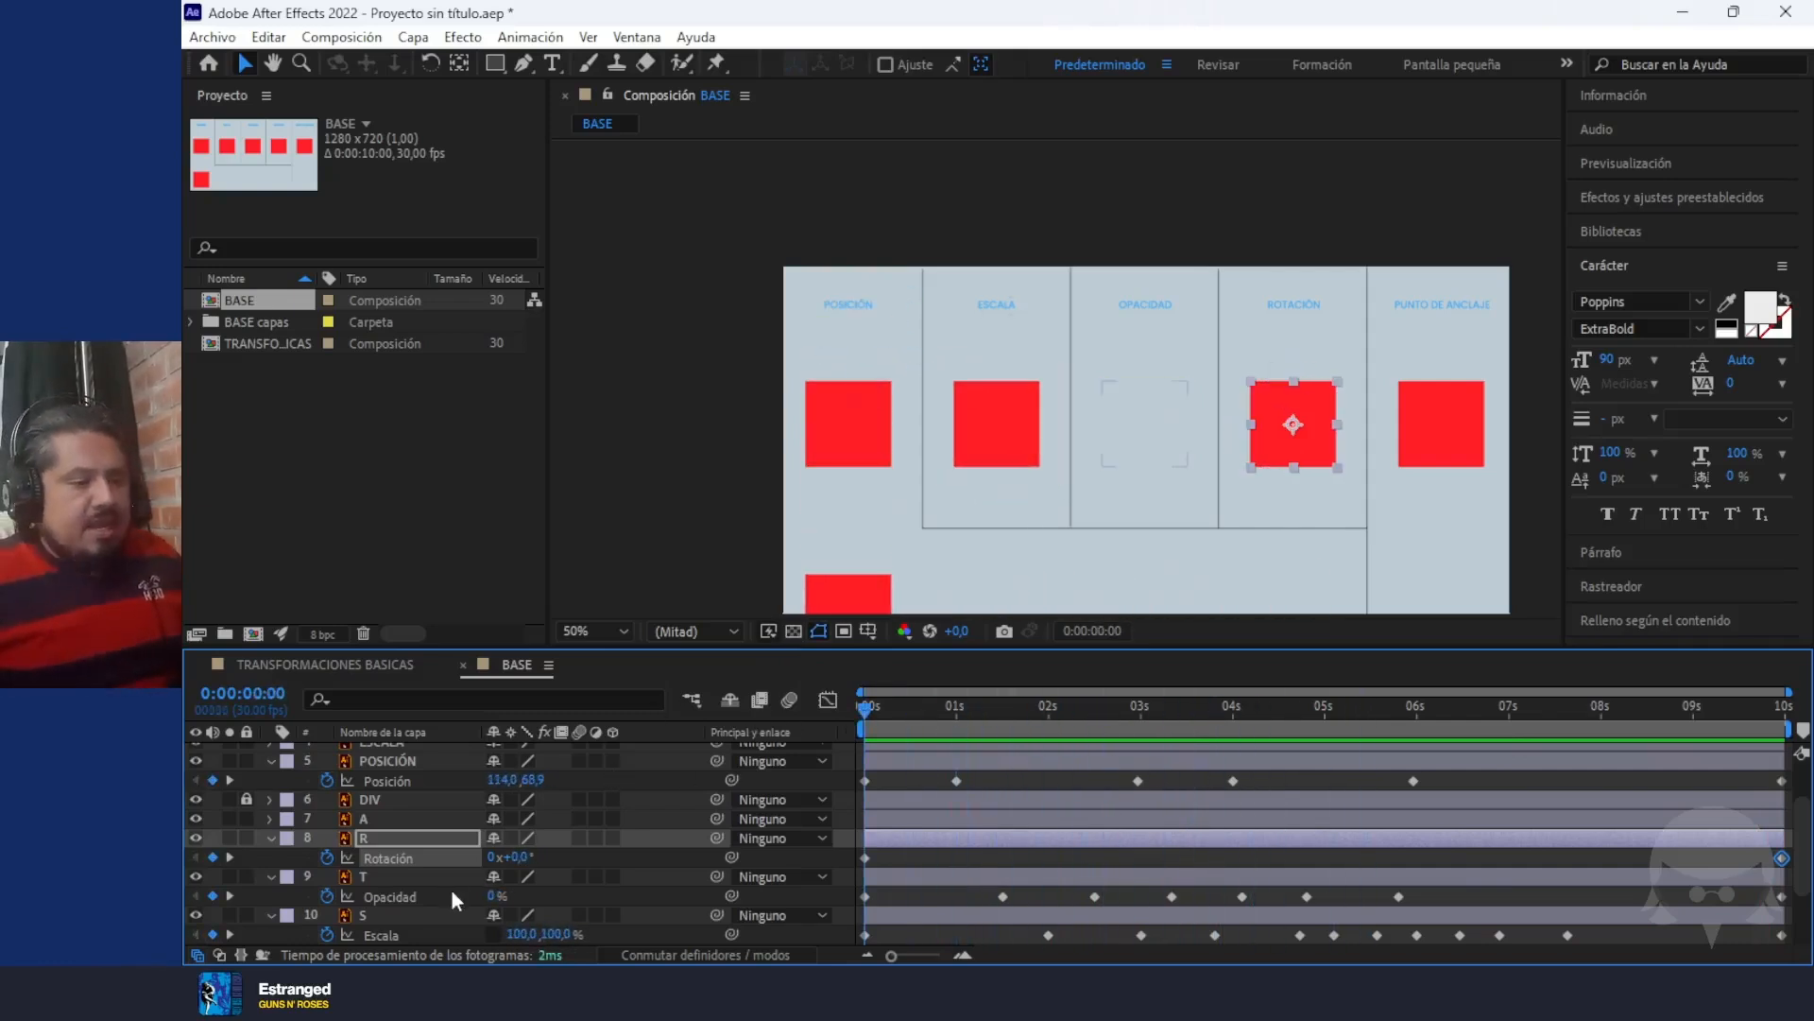
Start animating the Rotation of the ROTACIÓN text layer with a 0° keyframe at 0:00:00:00
click(1304, 304)
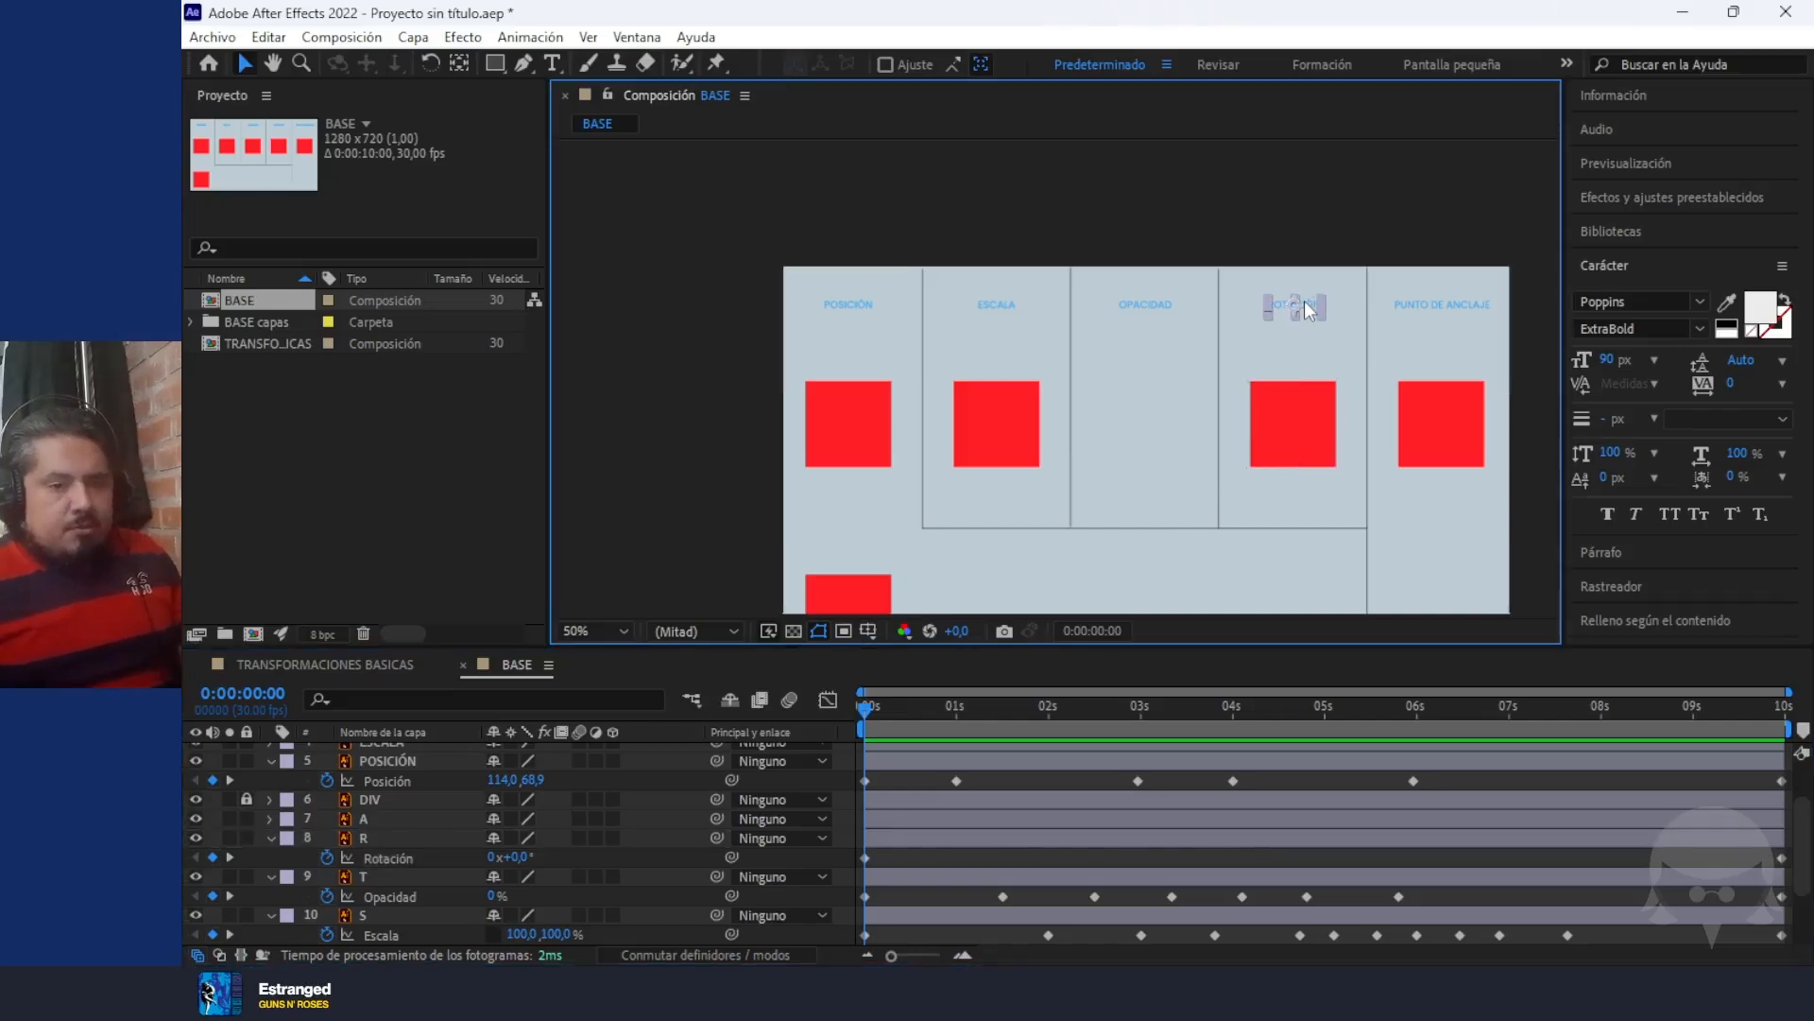
key(r)
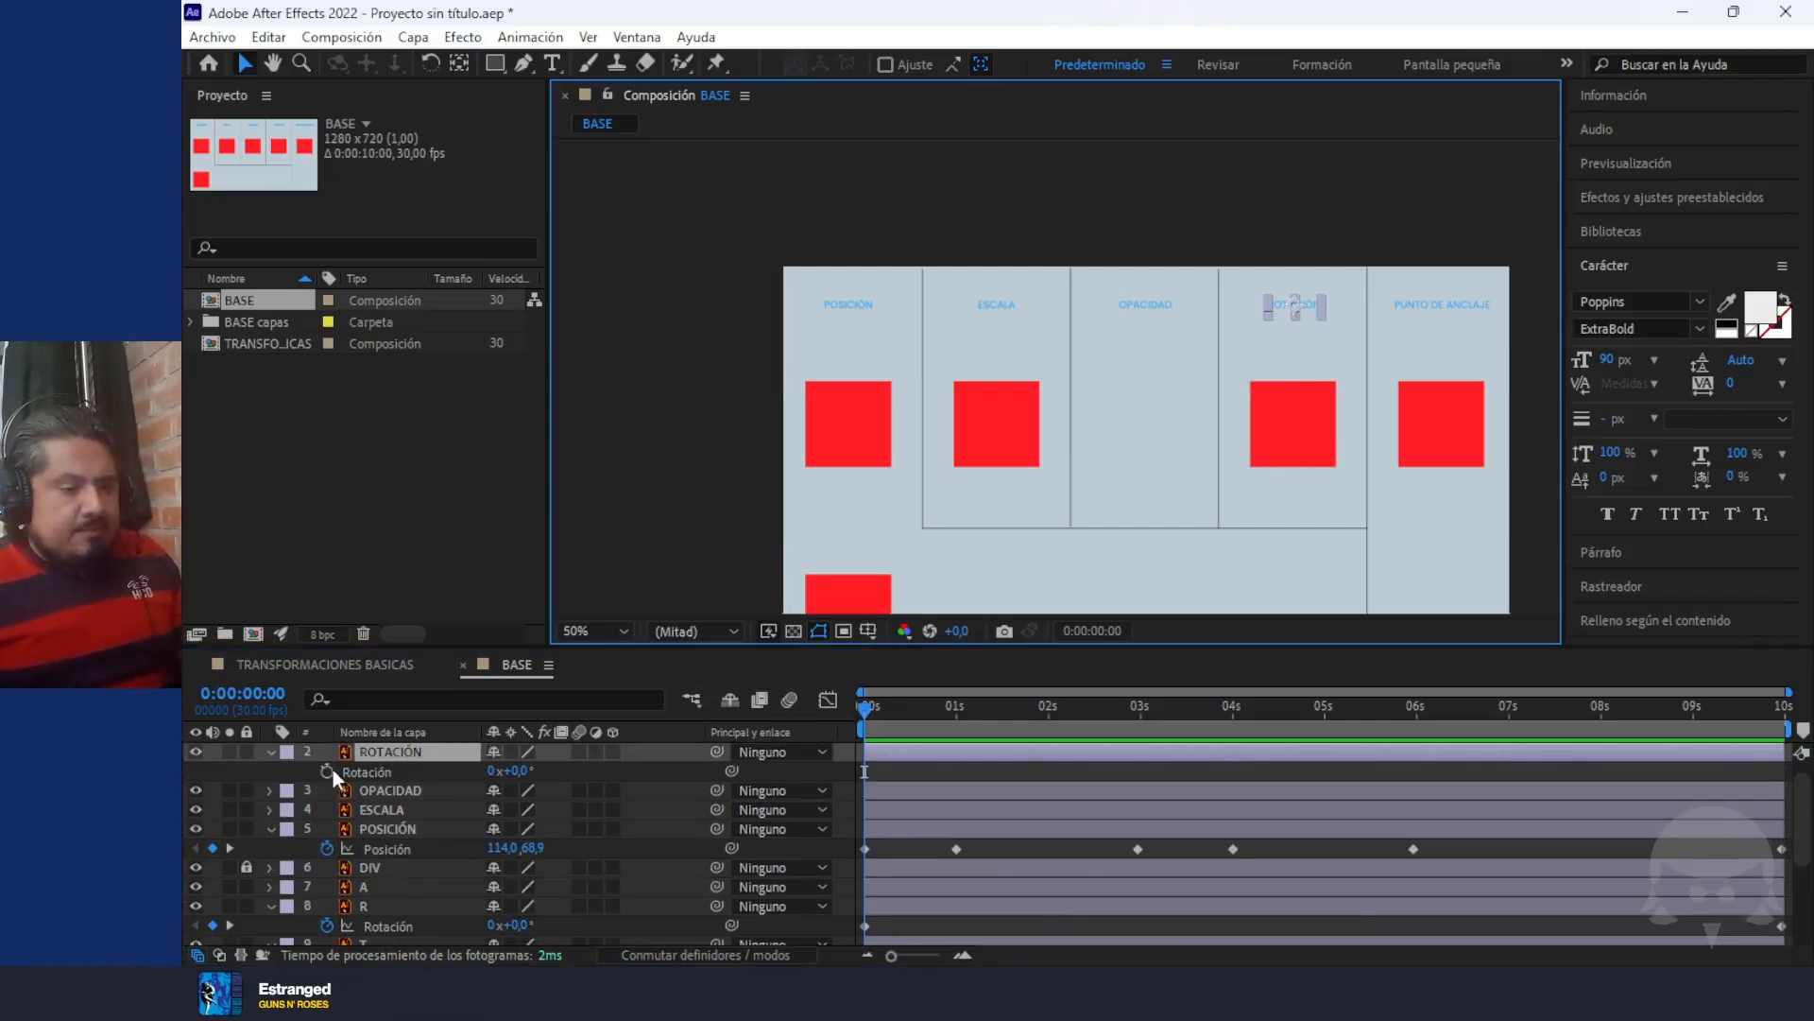
mouse_move(869, 709)
mouse_down()
mouse_move(898, 709)
mouse_move(850, 710)
mouse_up()
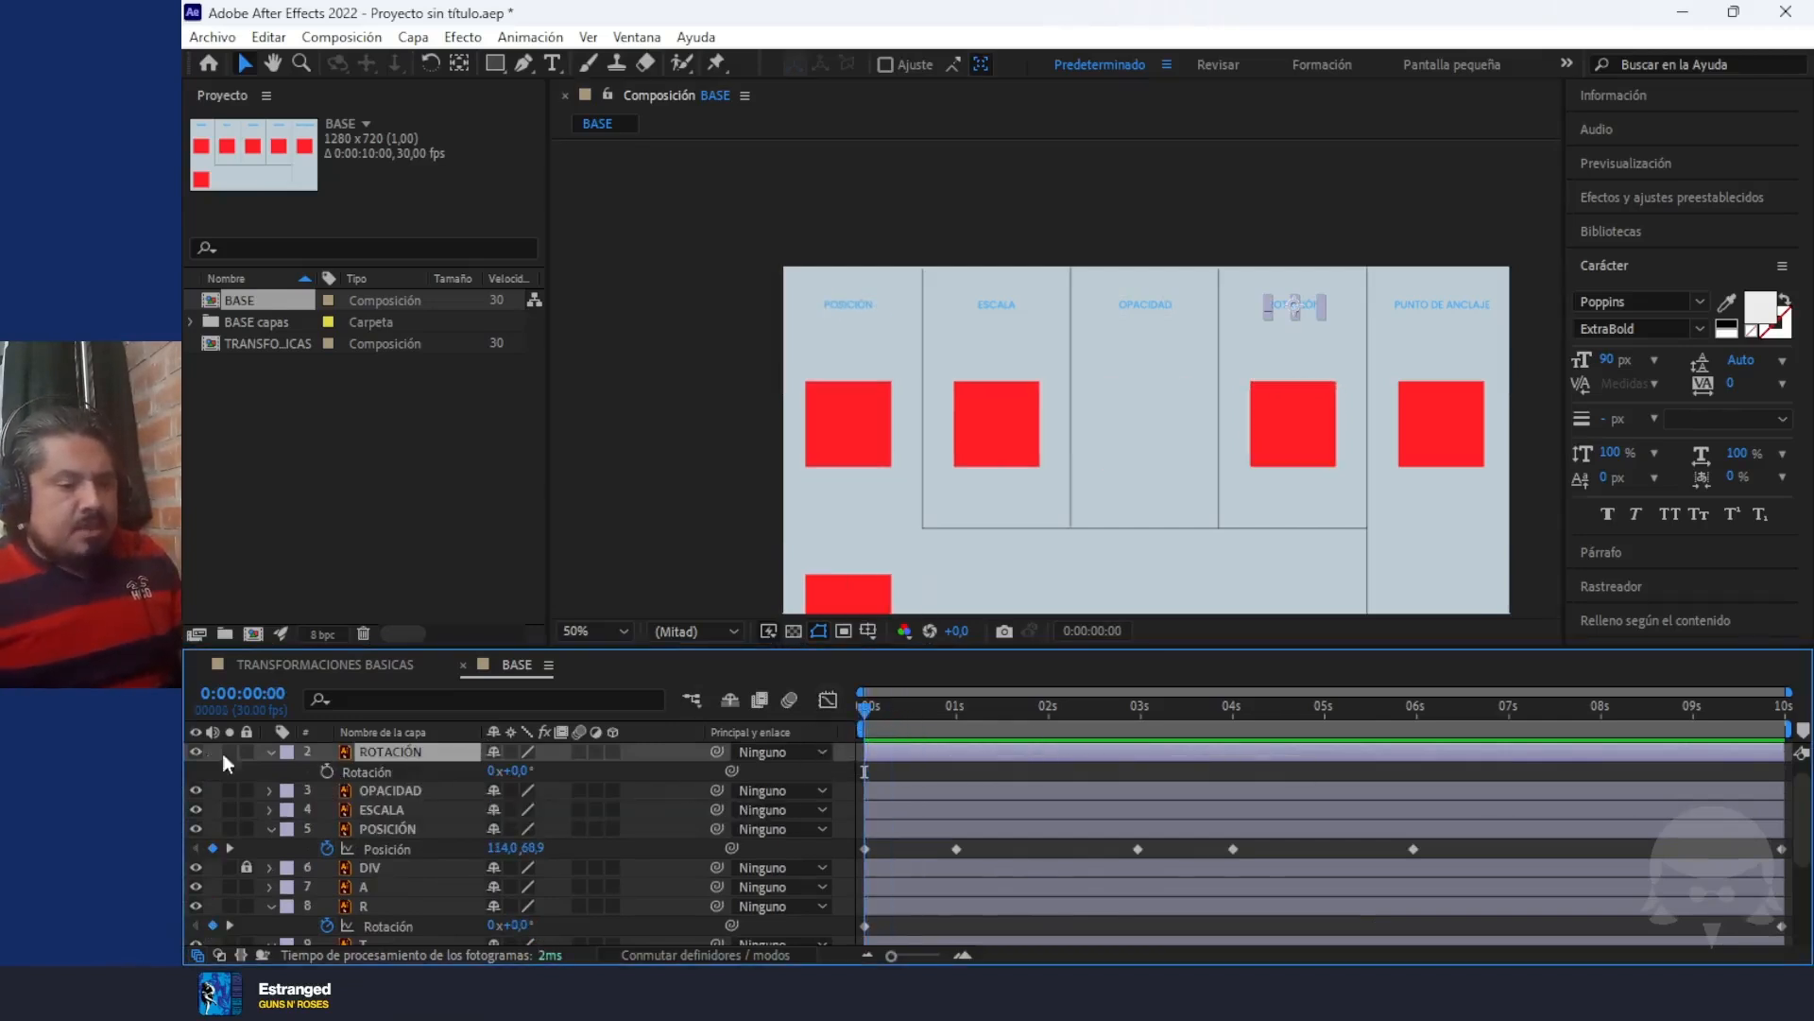
click(327, 770)
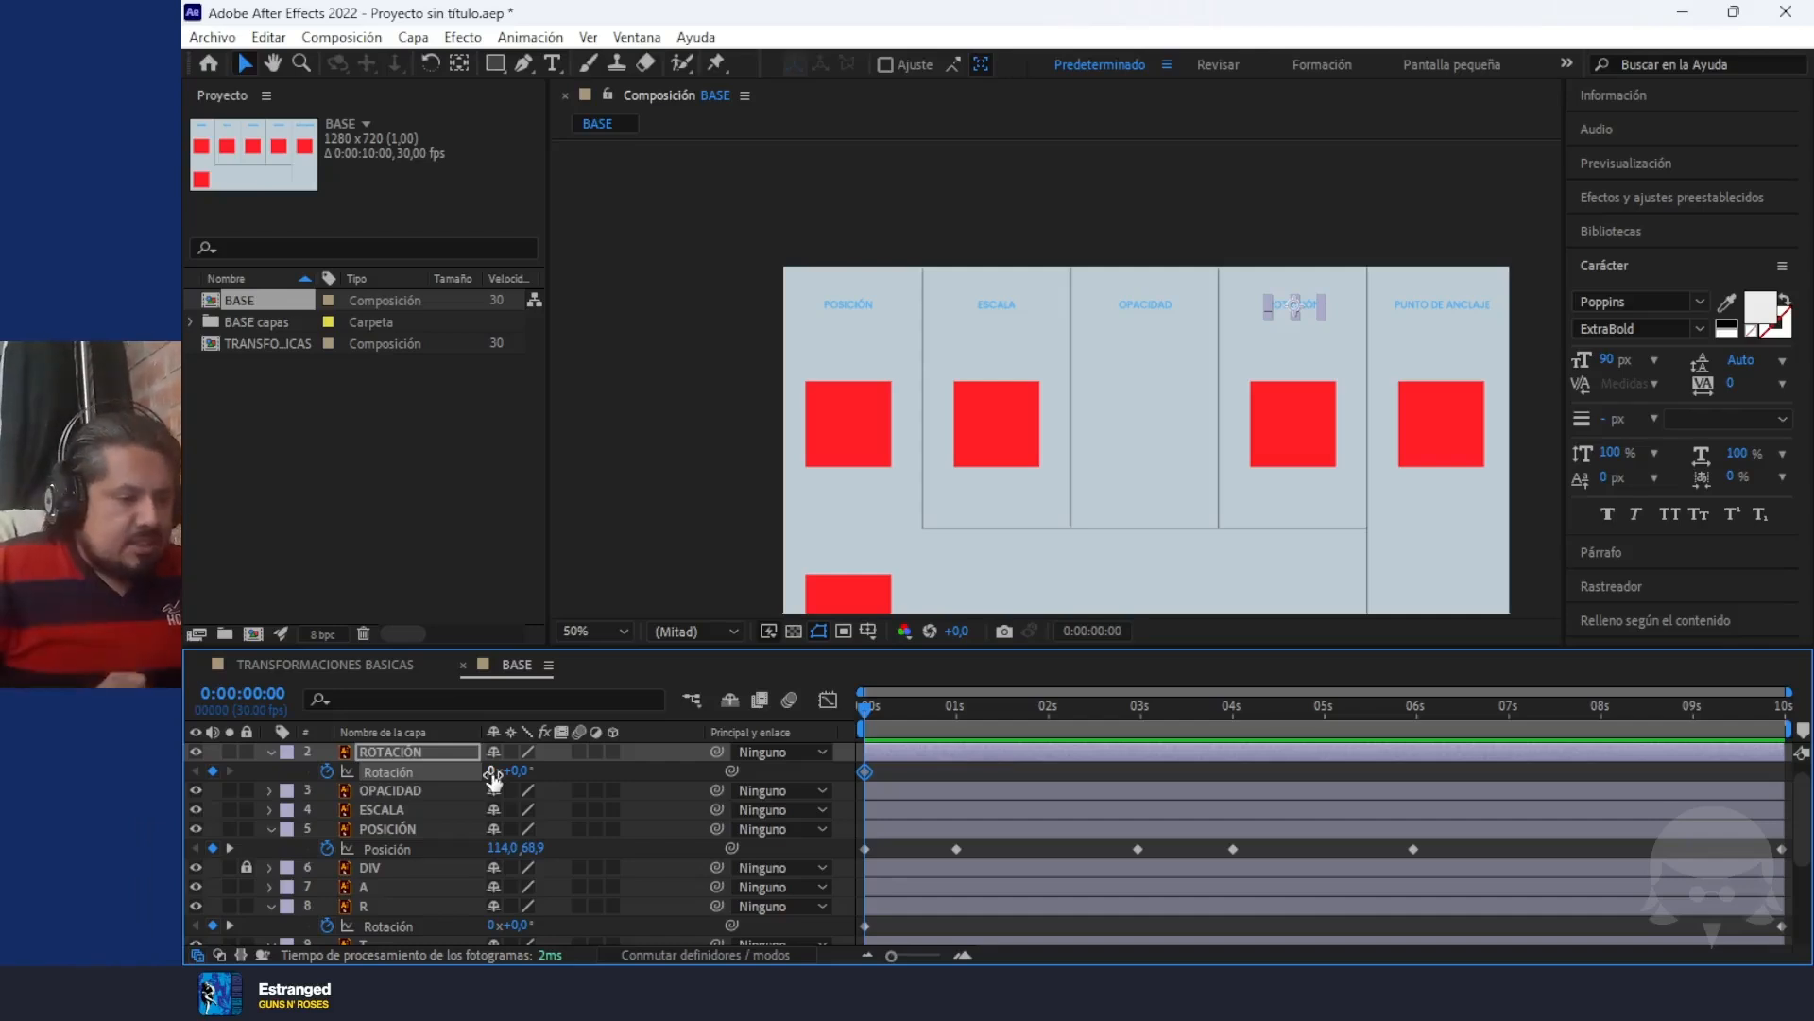
click(492, 771)
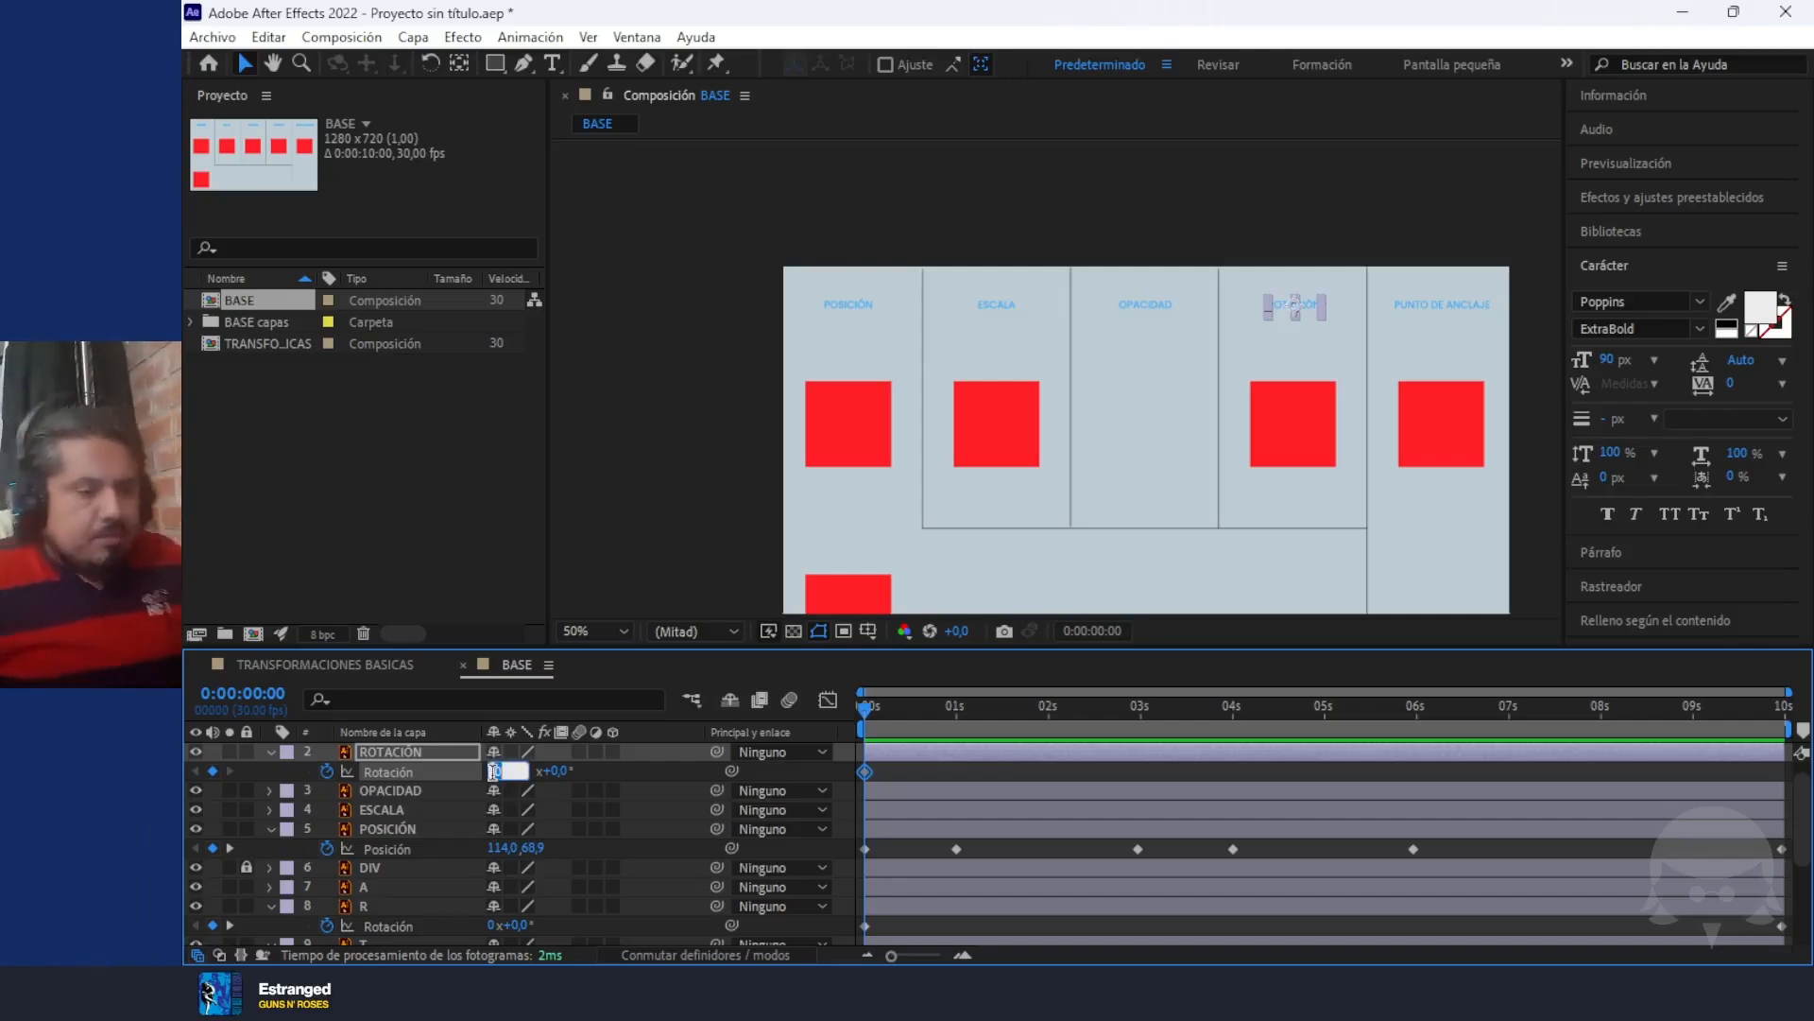
Add a Rotation keyframe of 4 full turns to the ROTACIÓN text layer at 0:00:09:29 and preview the animation
drag(871, 707, 1789, 756)
click(492, 771)
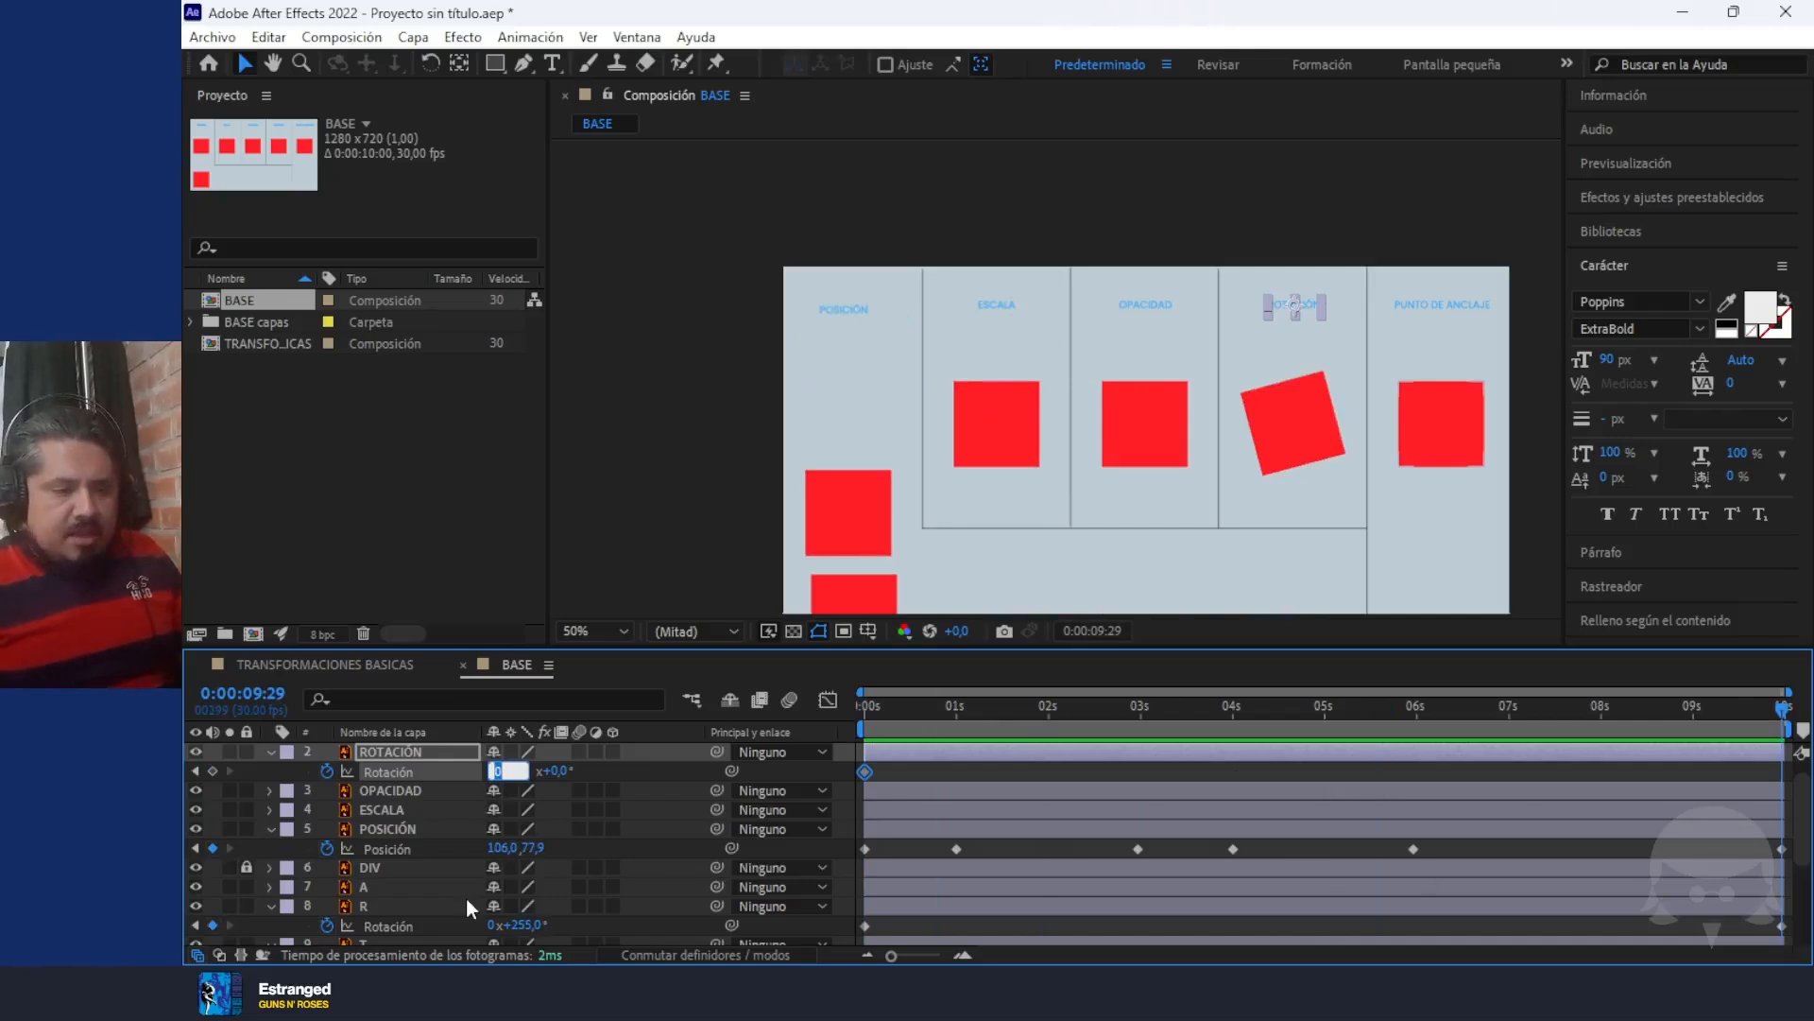
text(4)
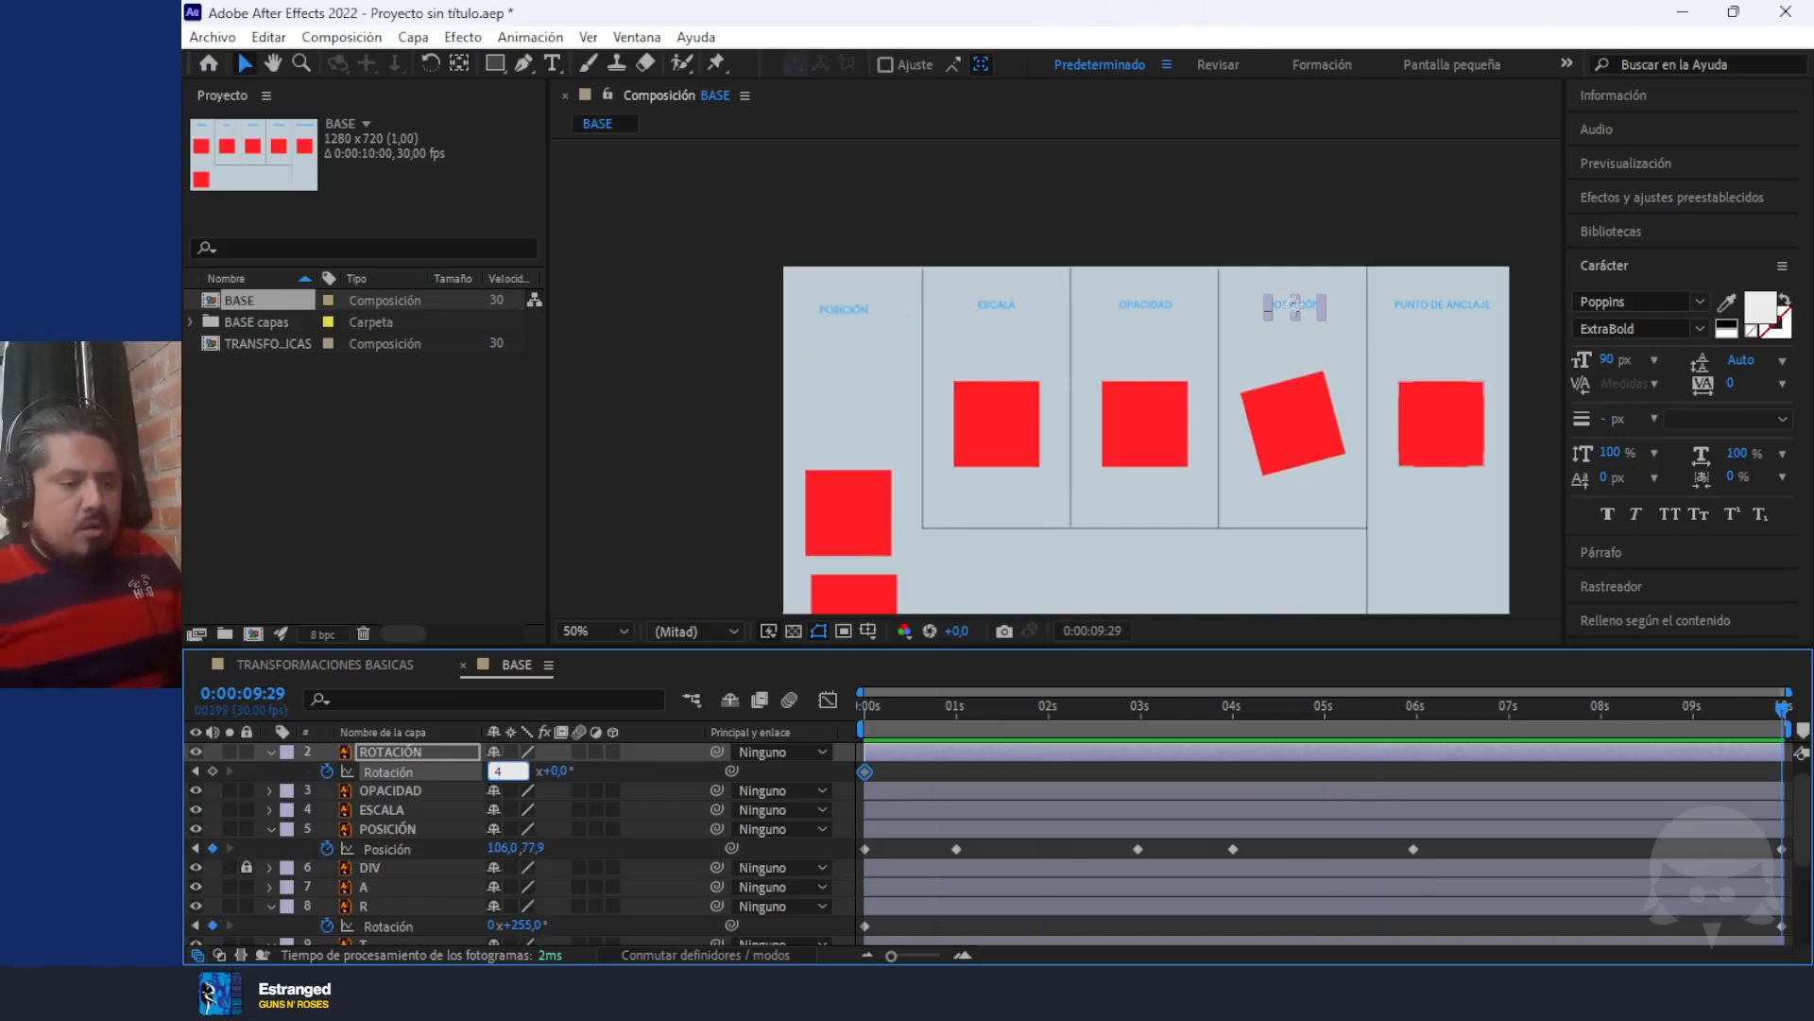
click(576, 542)
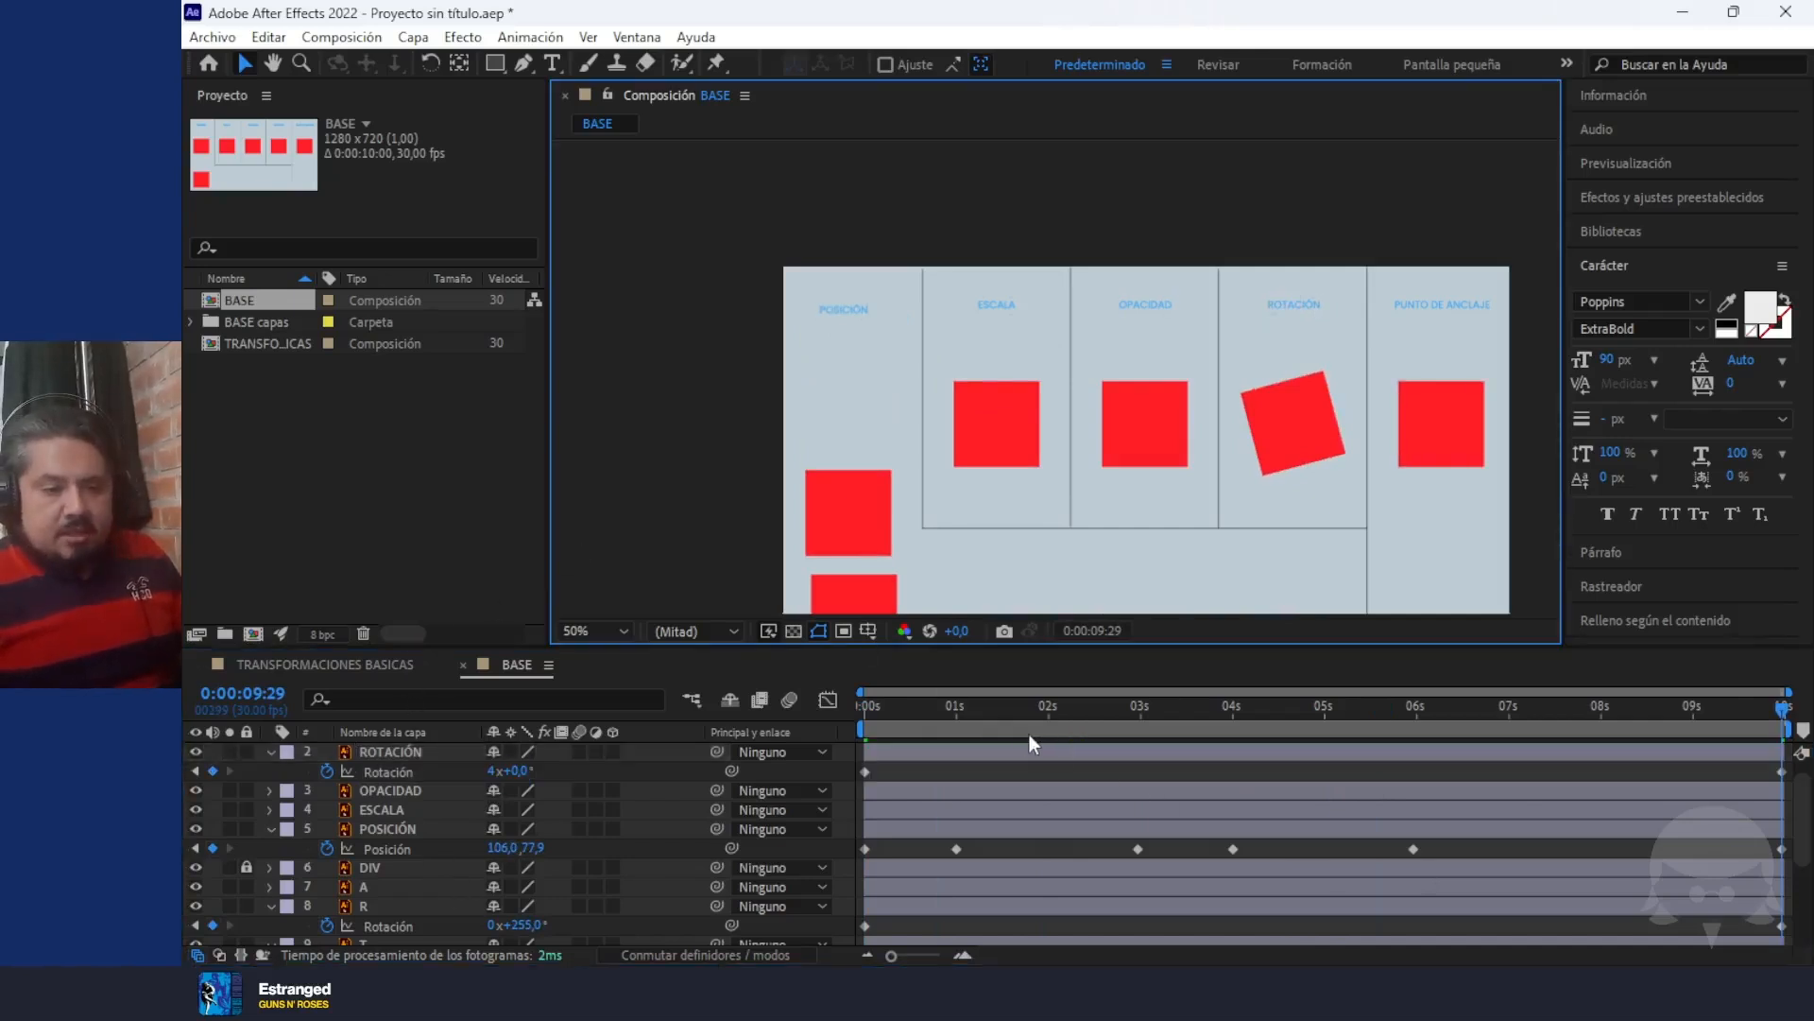
key(space)
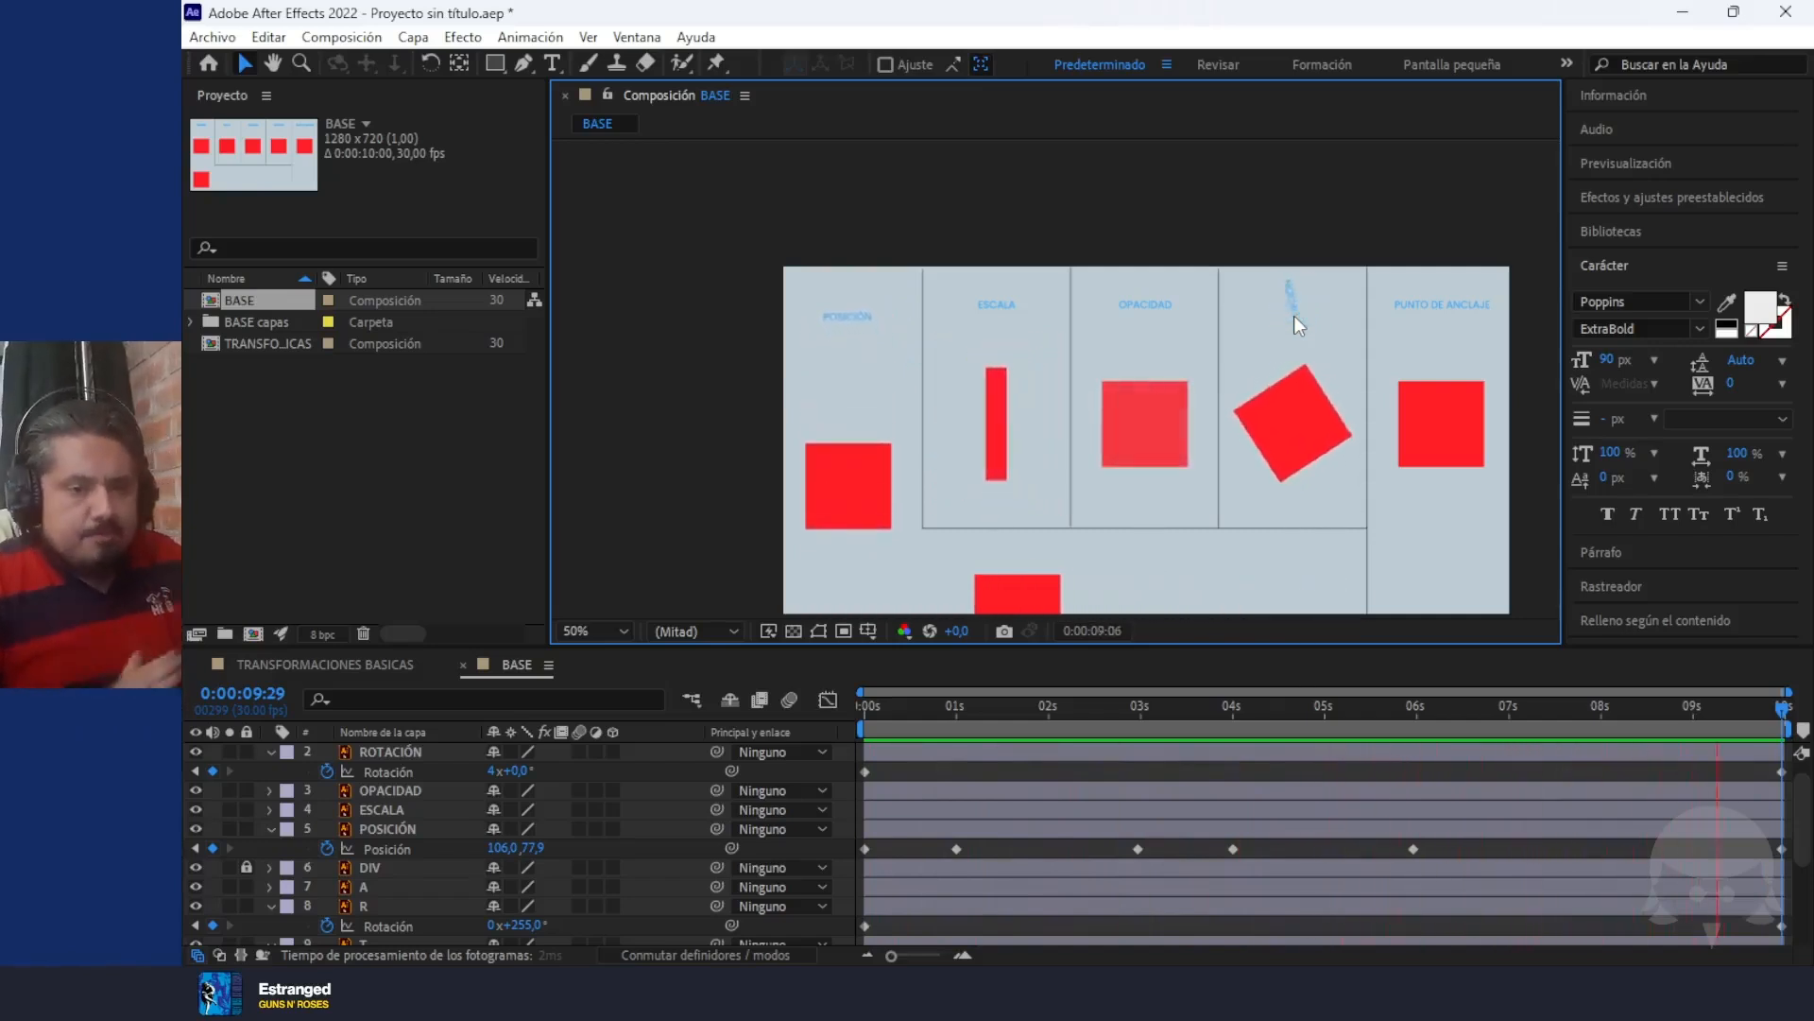
key(space)
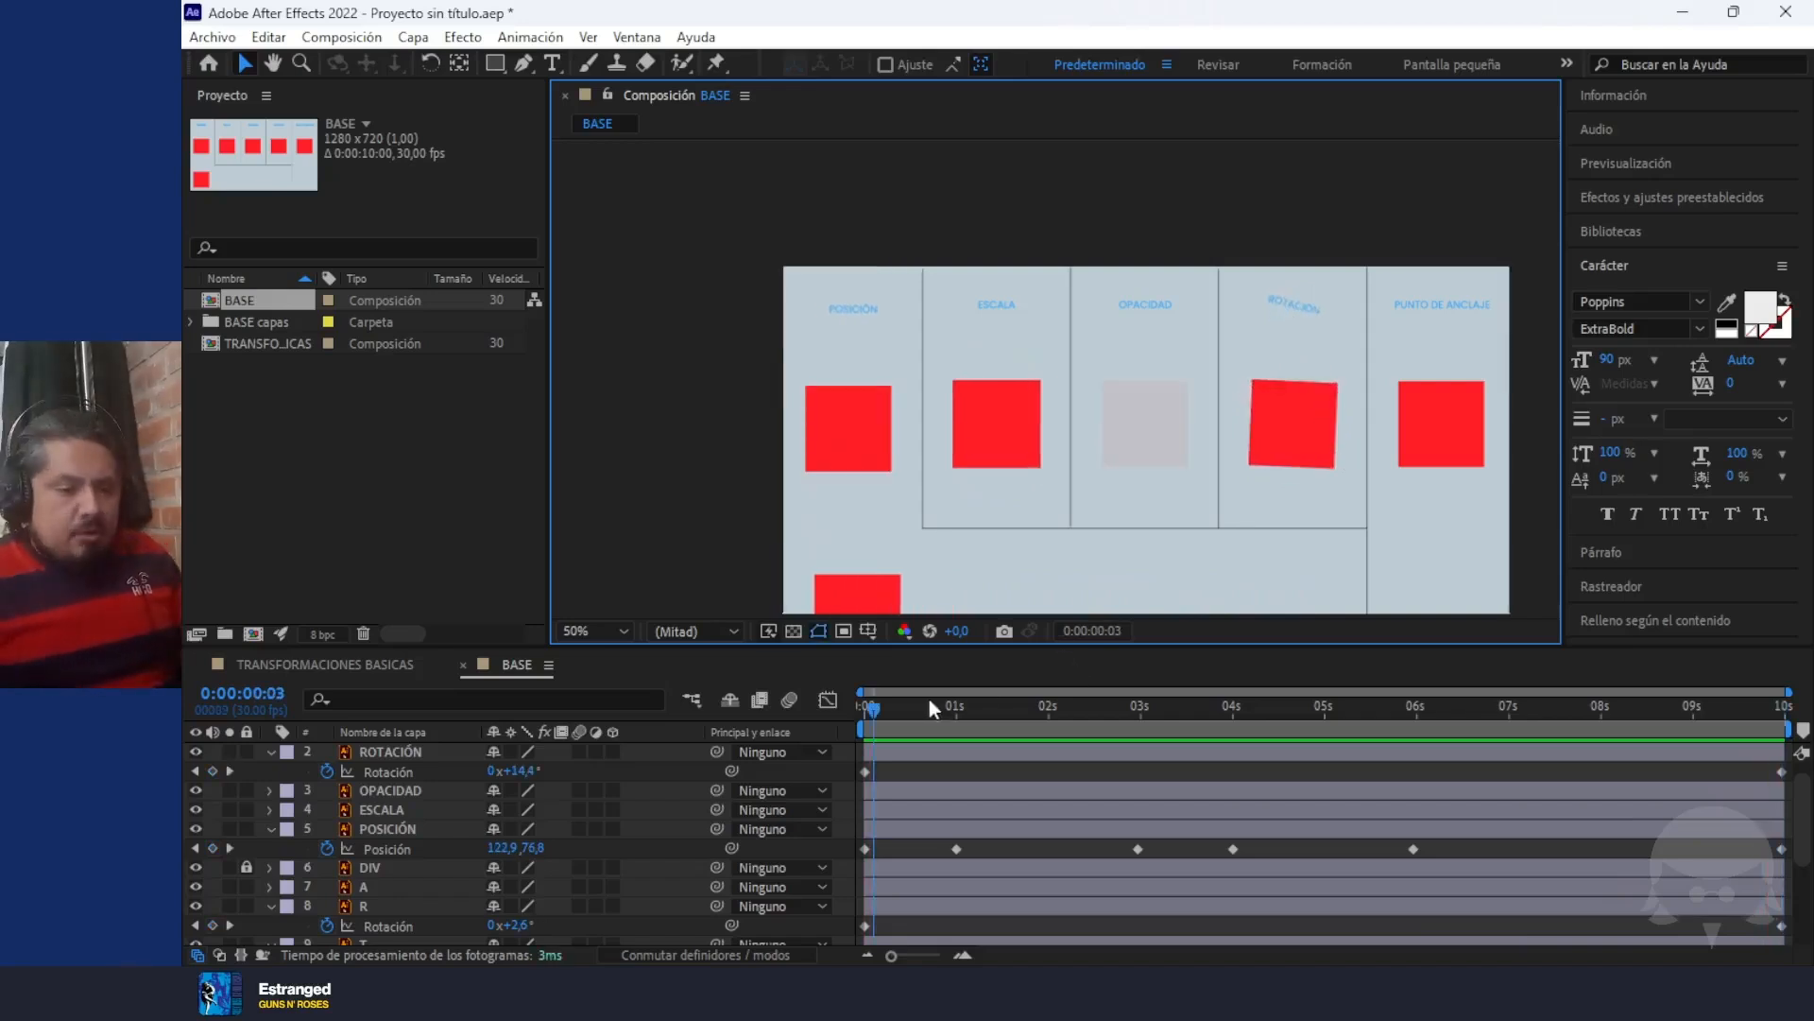
At 0:00:00:00, select layer A, the red square under PUNTO DE ANCLAJE, and reveal its Anchor Point property
mouse_move(882, 707)
mouse_down()
mouse_move(1507, 713)
mouse_move(1393, 780)
mouse_move(807, 731)
mouse_move(1374, 747)
mouse_move(853, 705)
mouse_up()
click(1408, 419)
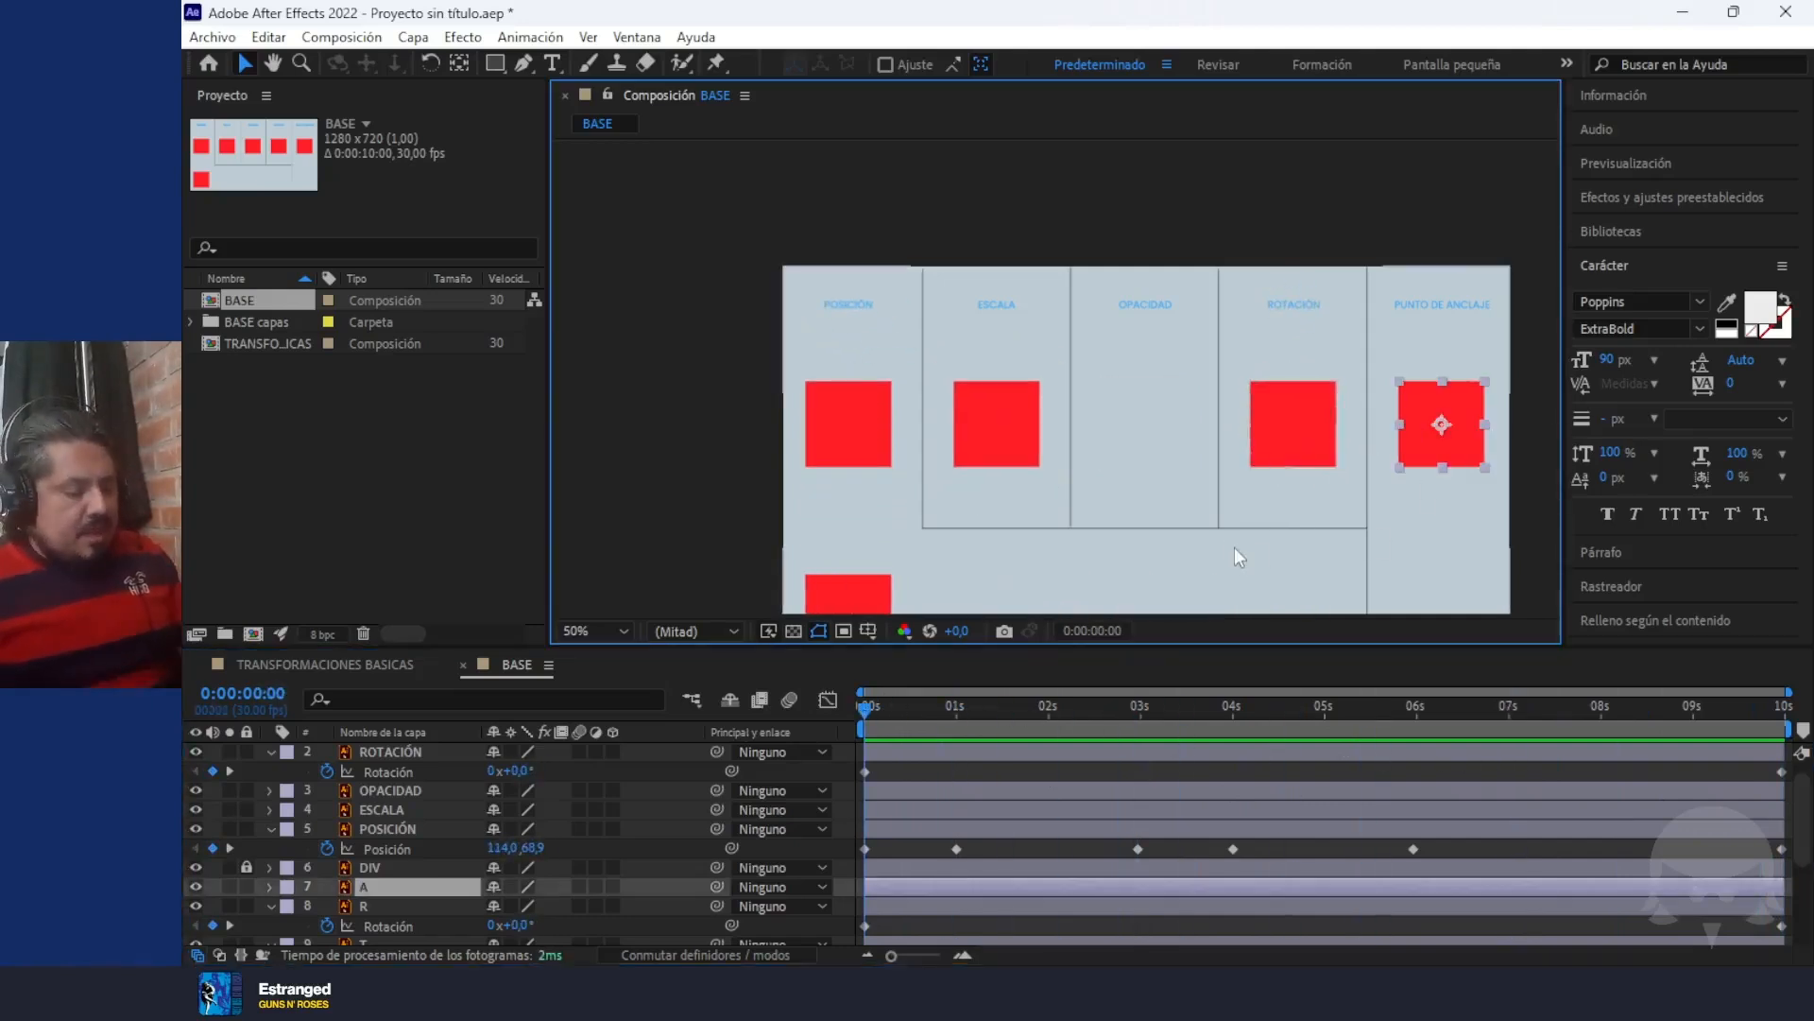
key(a)
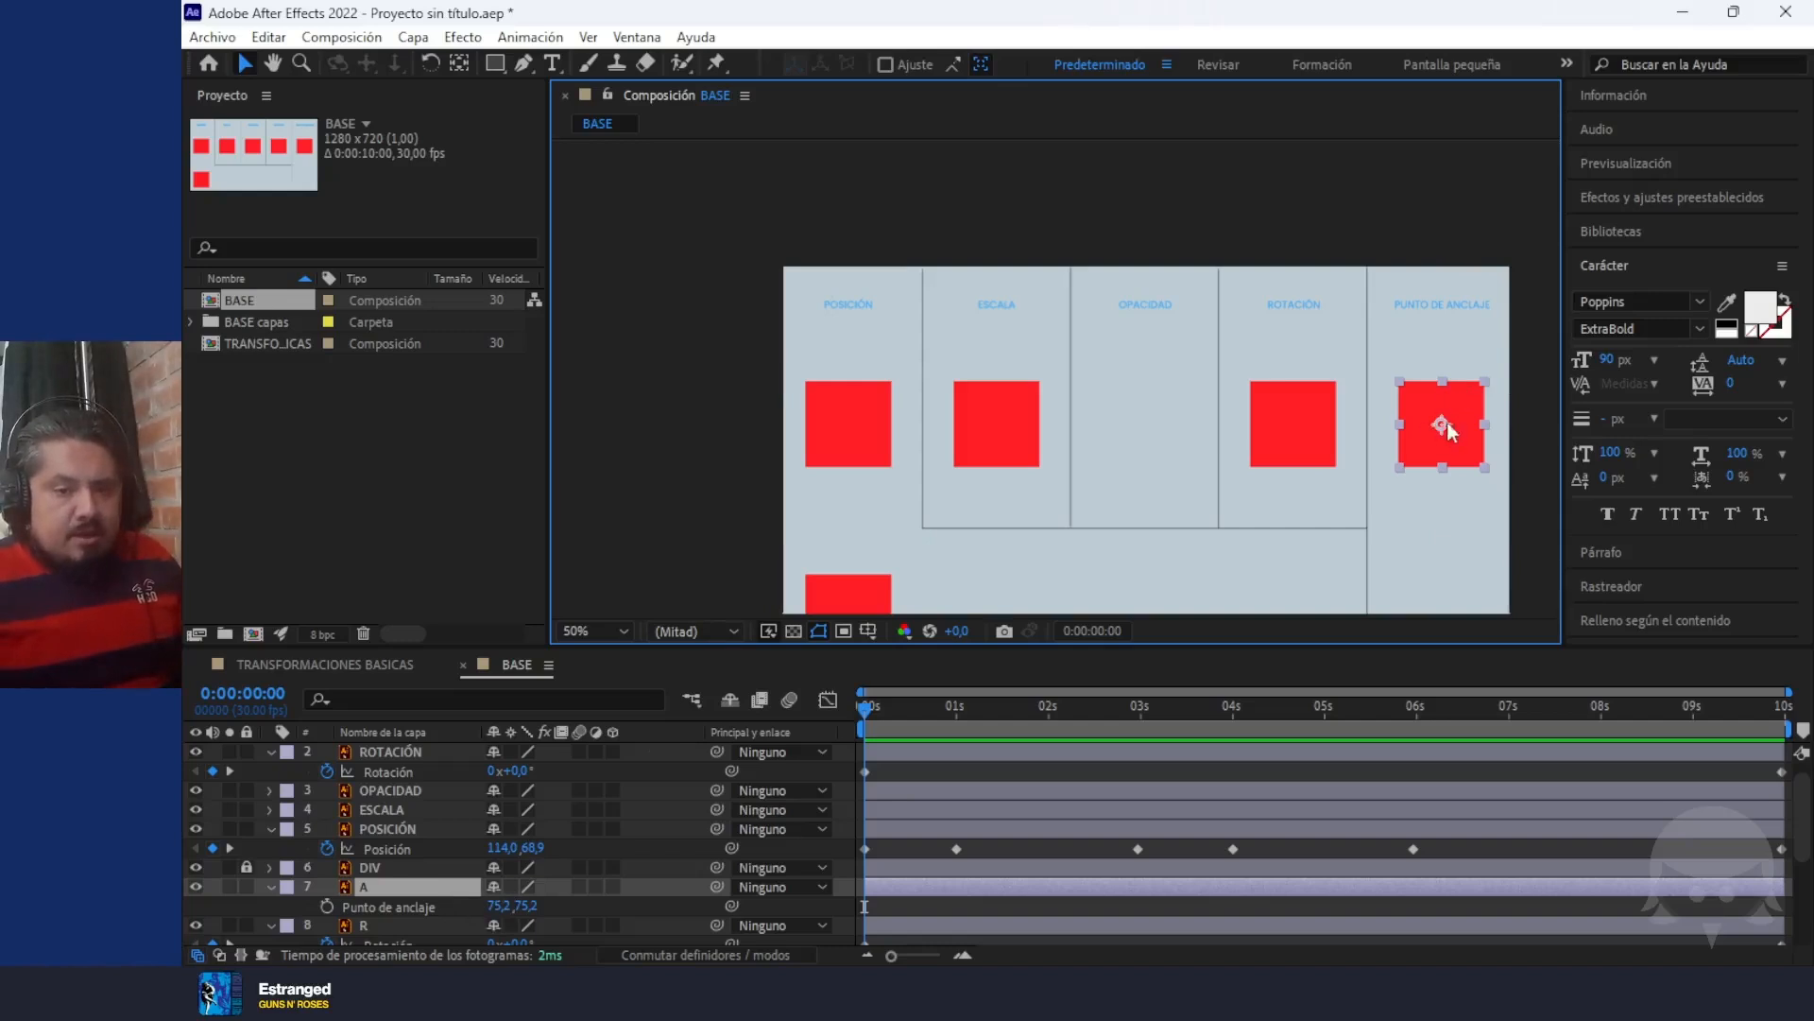
key(period)
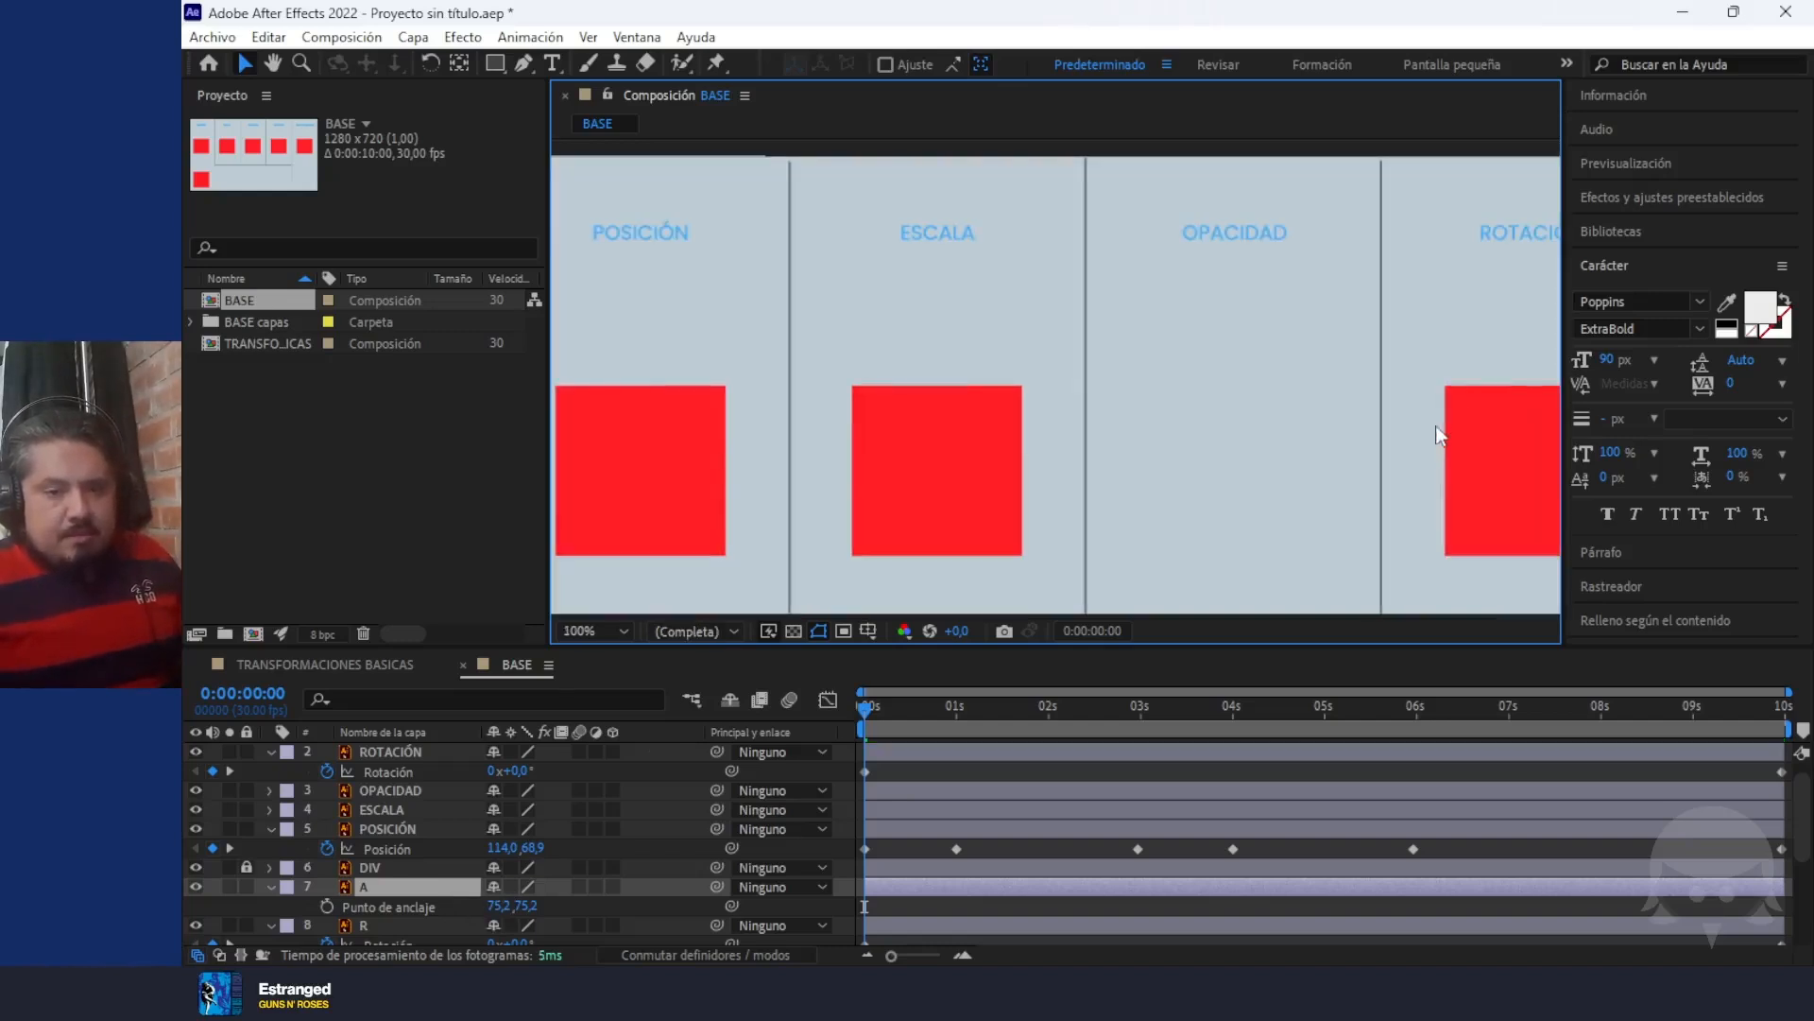
key(h)
drag(1398, 416, 982, 371)
scroll(1340, 425, up, 1)
key(space)
drag(1438, 445, 871, 359)
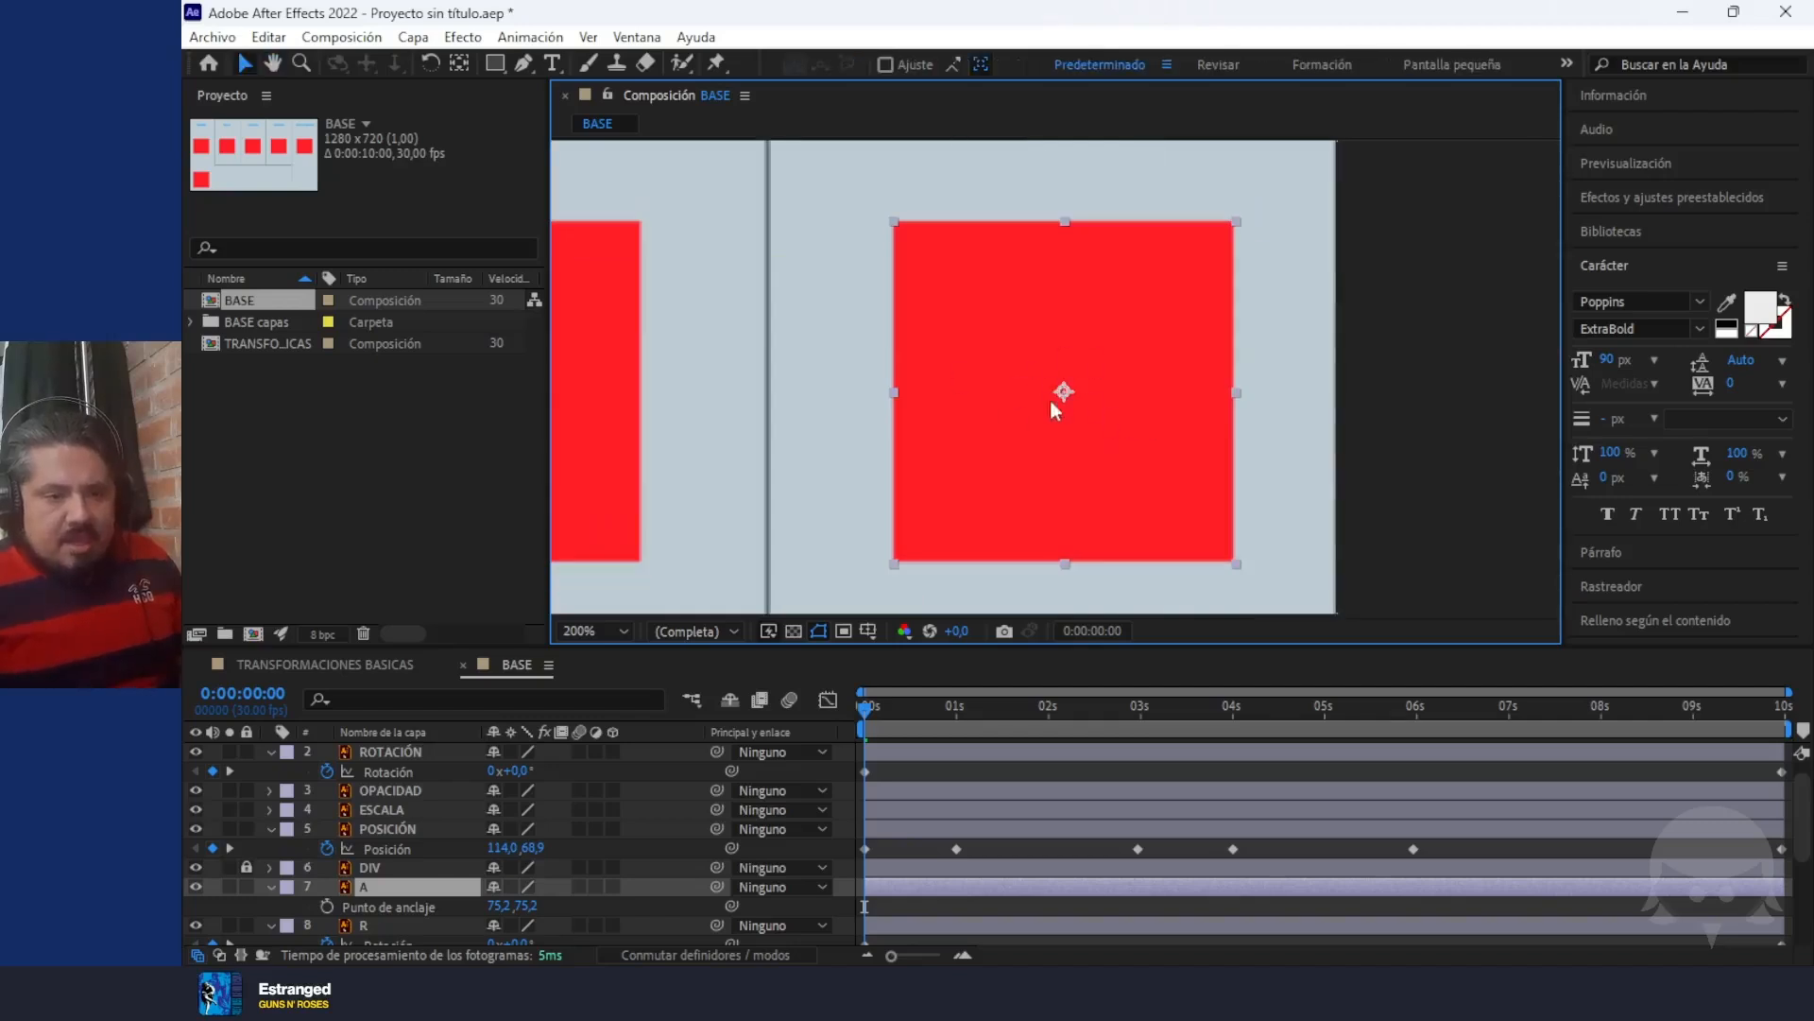
key(comma)
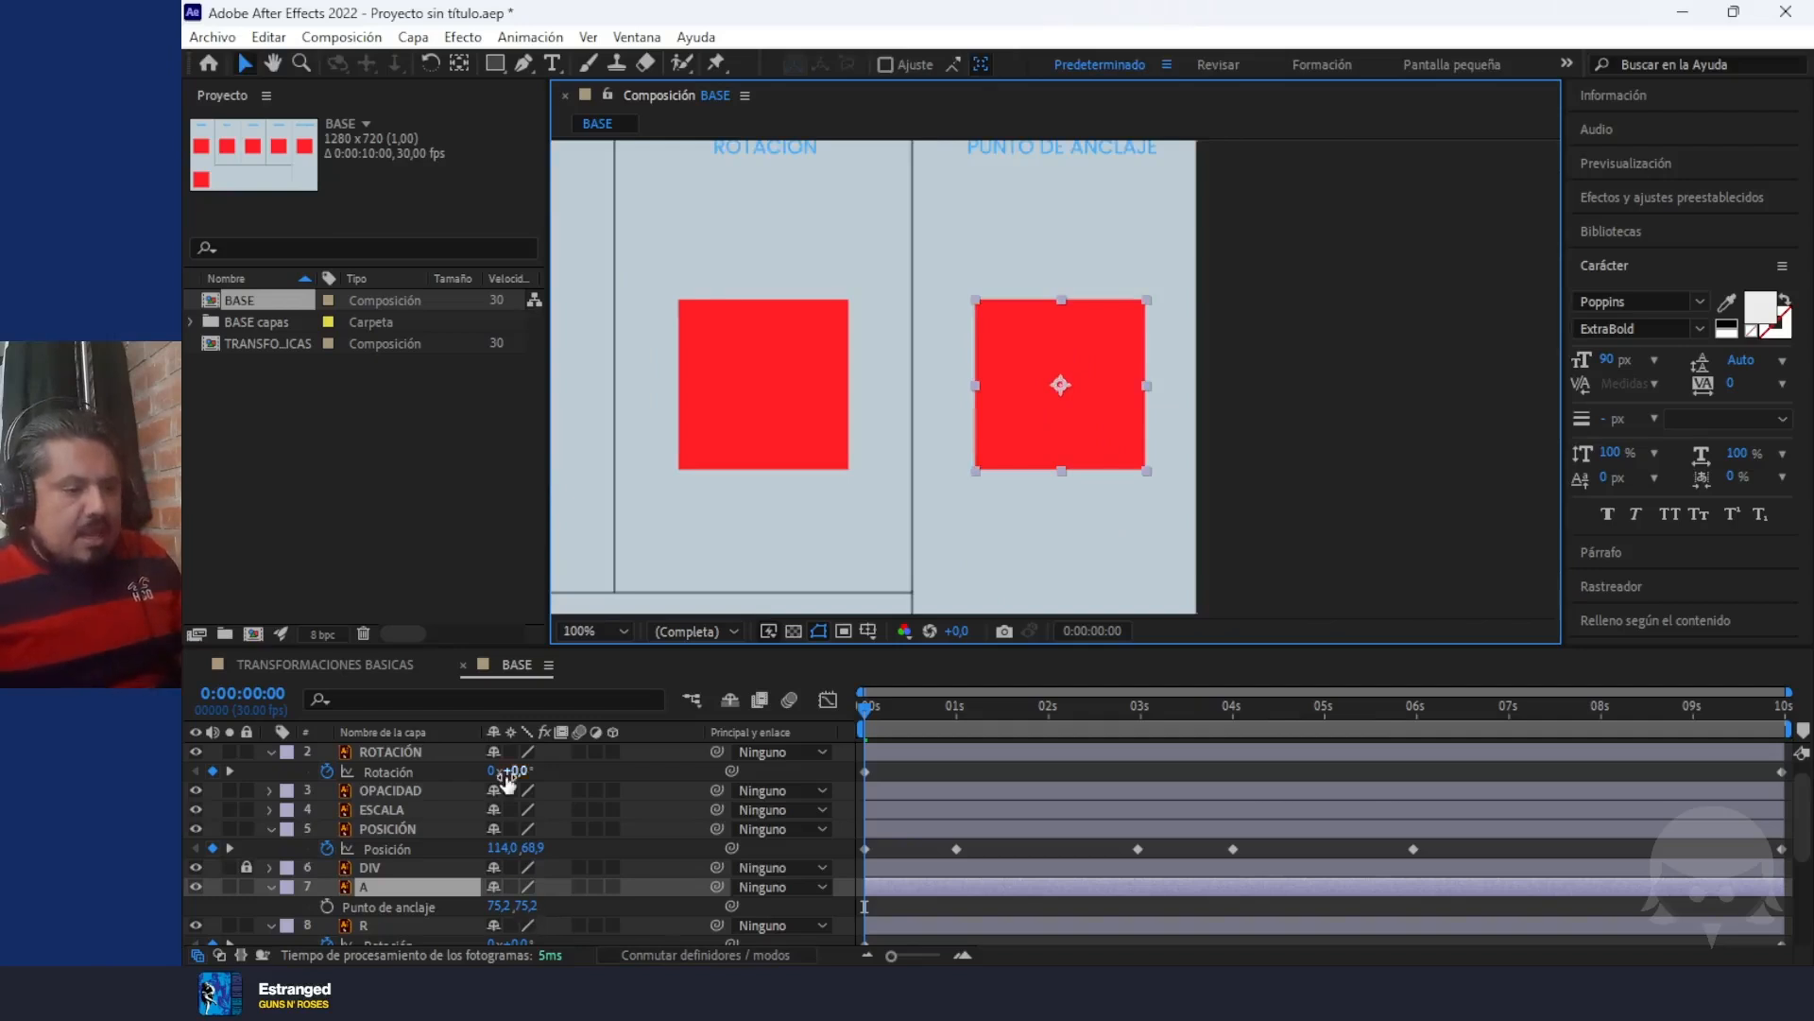
Try an Anchor Point X of 153,2 and, separately, a Rotation of 97° on layer A, undoing each test
drag(495, 905, 595, 920)
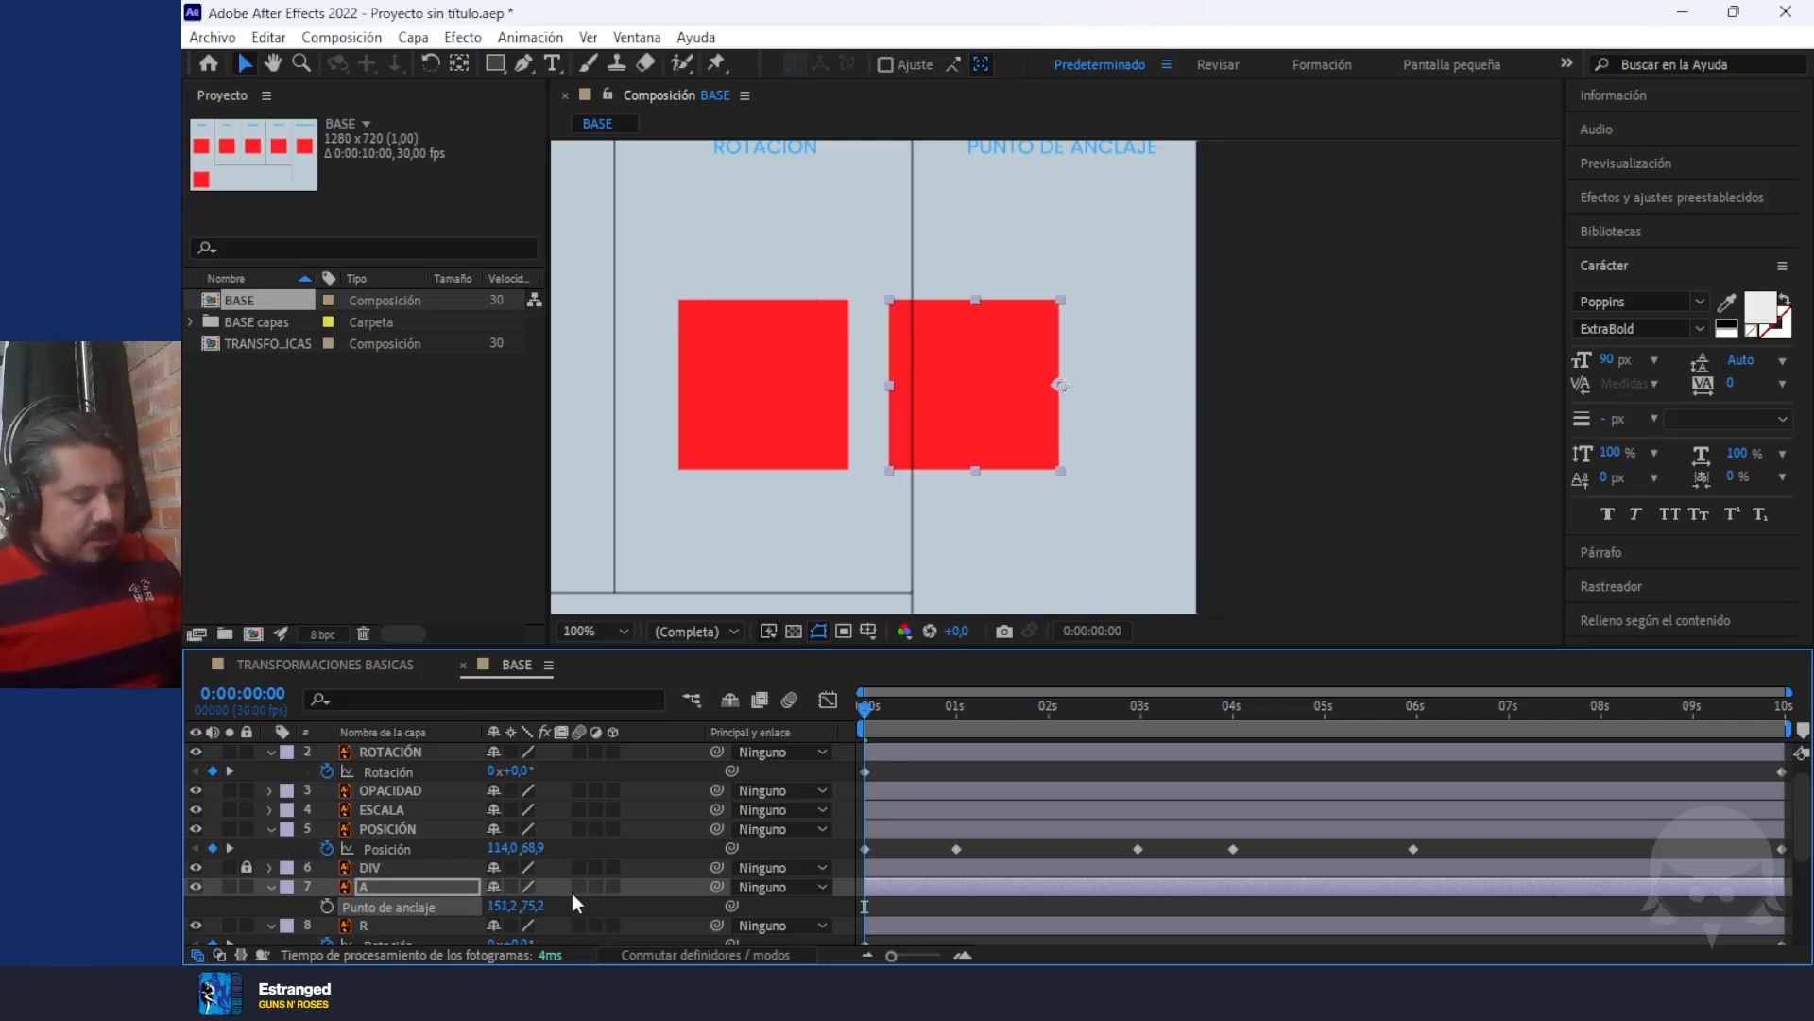
key(ctrl+z)
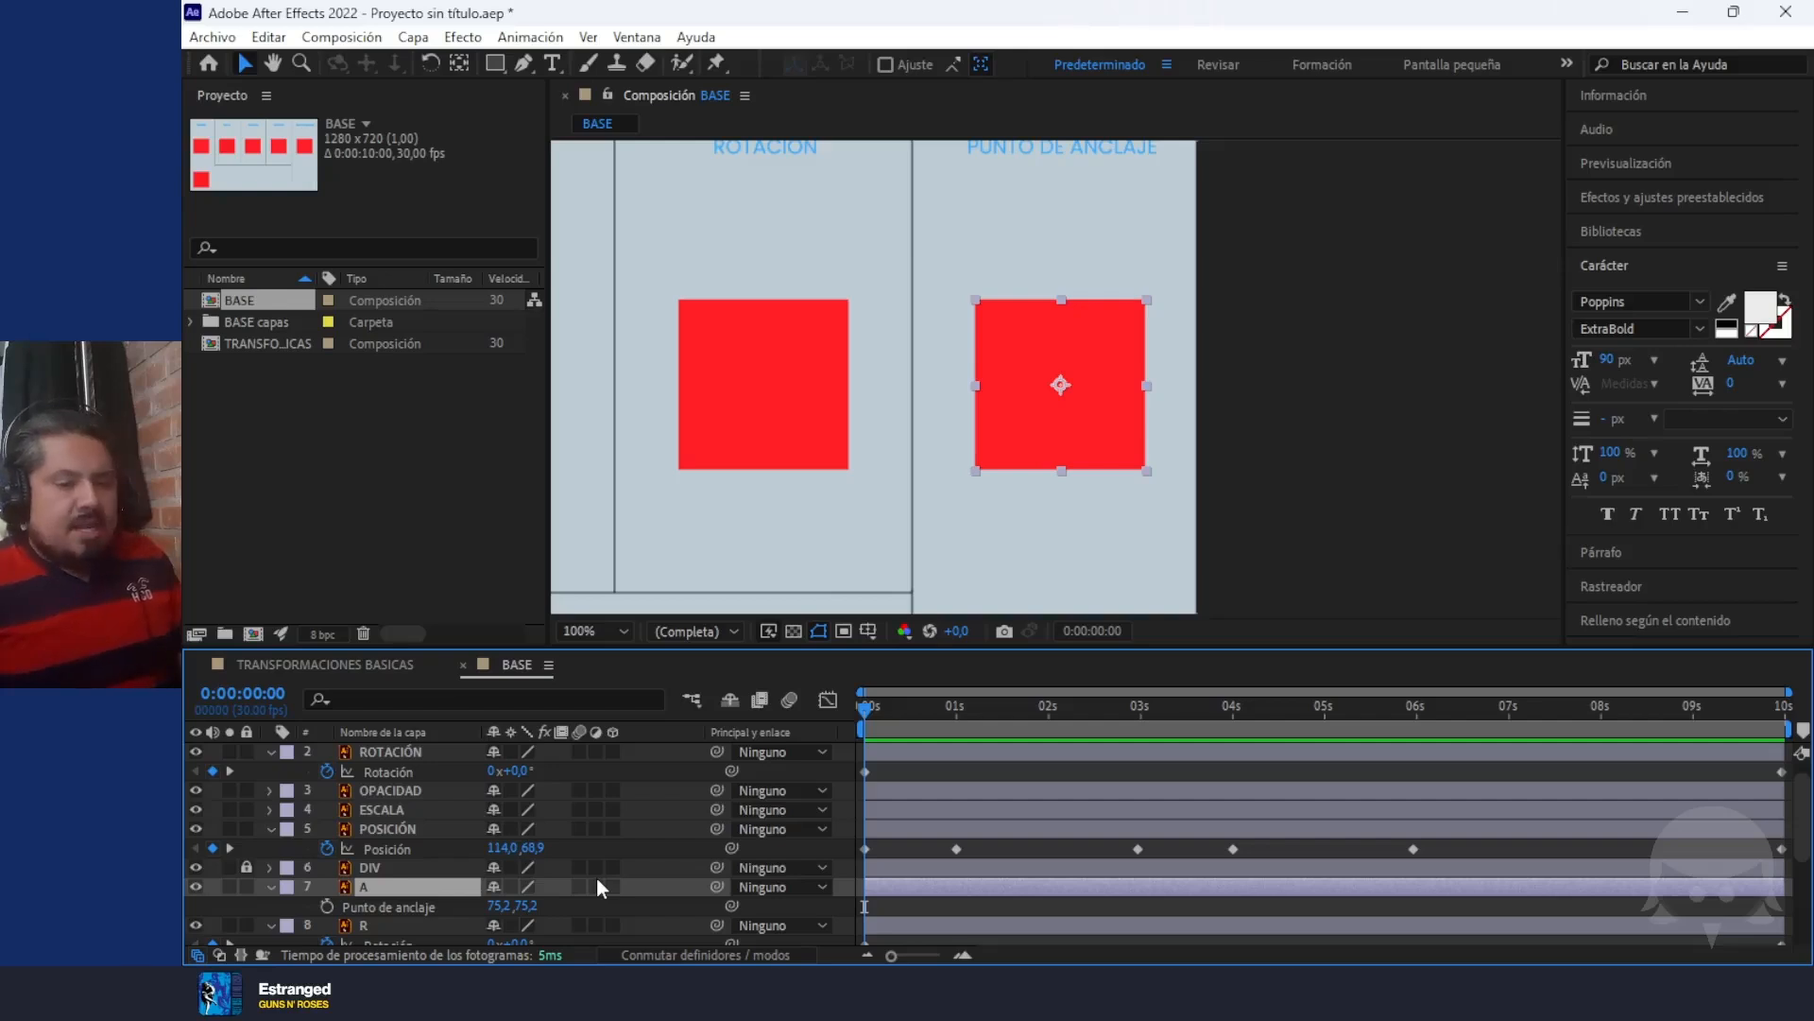
key(shift+r)
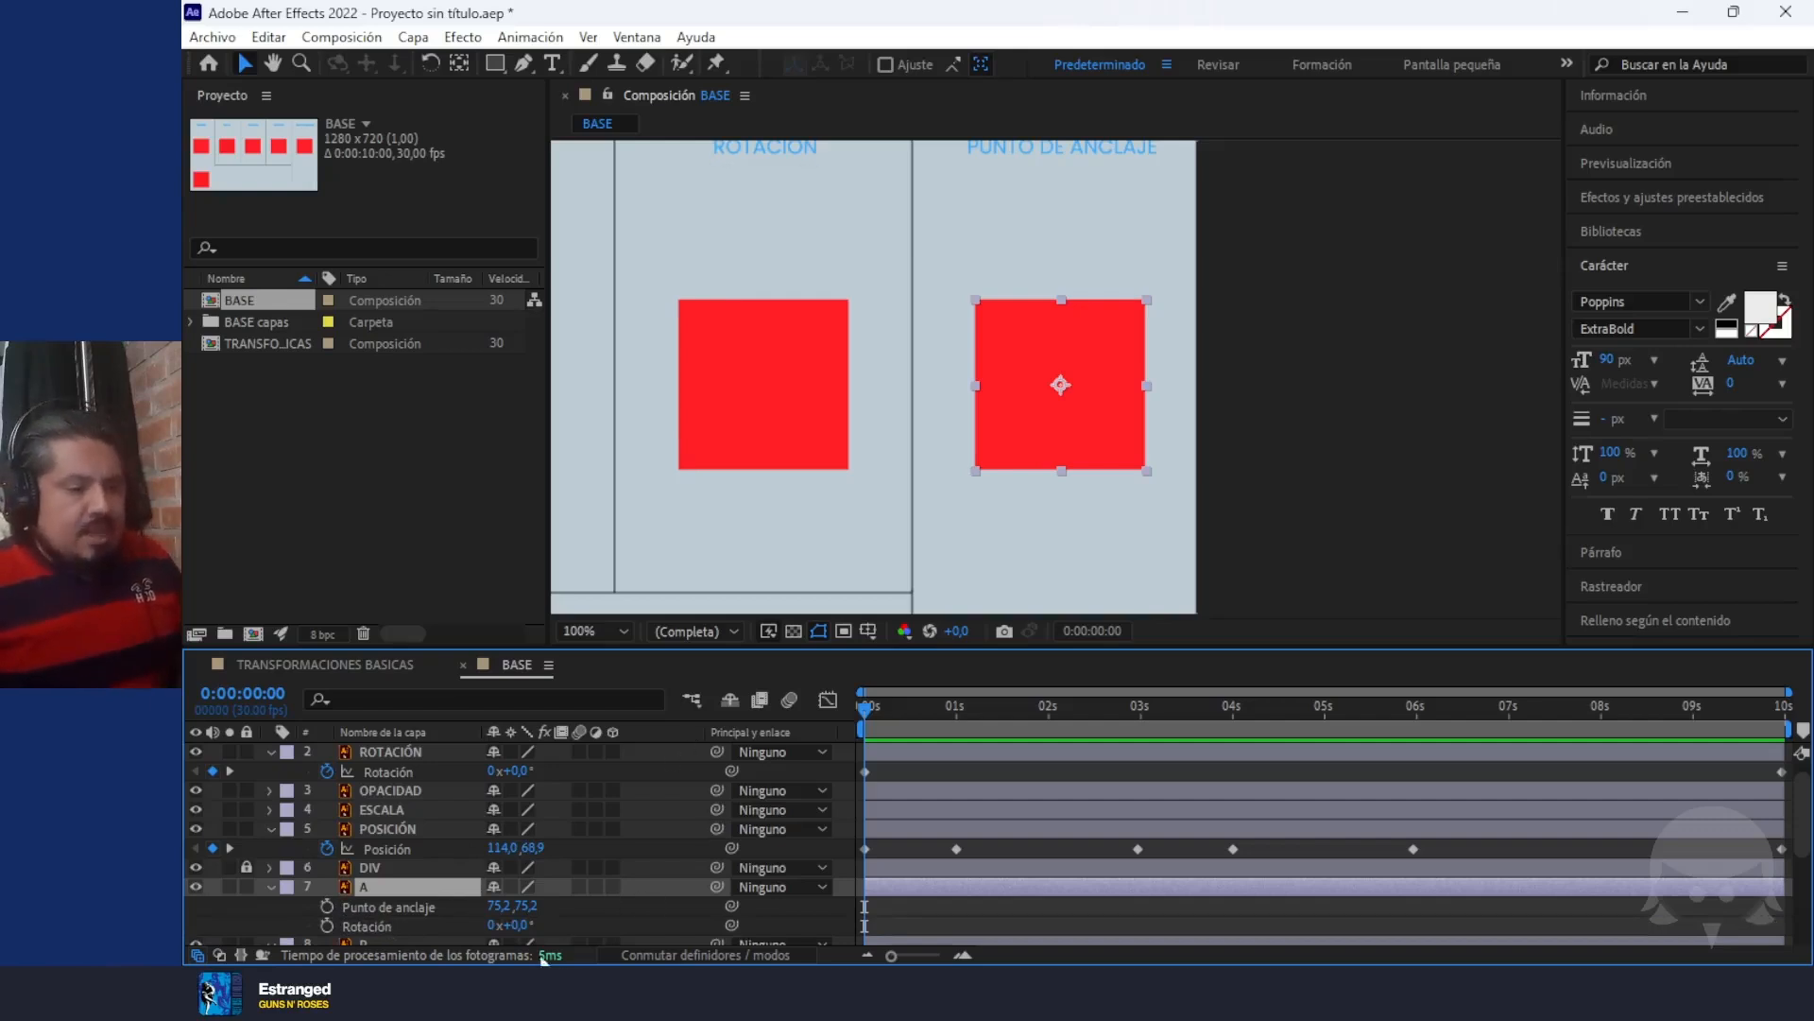
drag(518, 924, 650, 945)
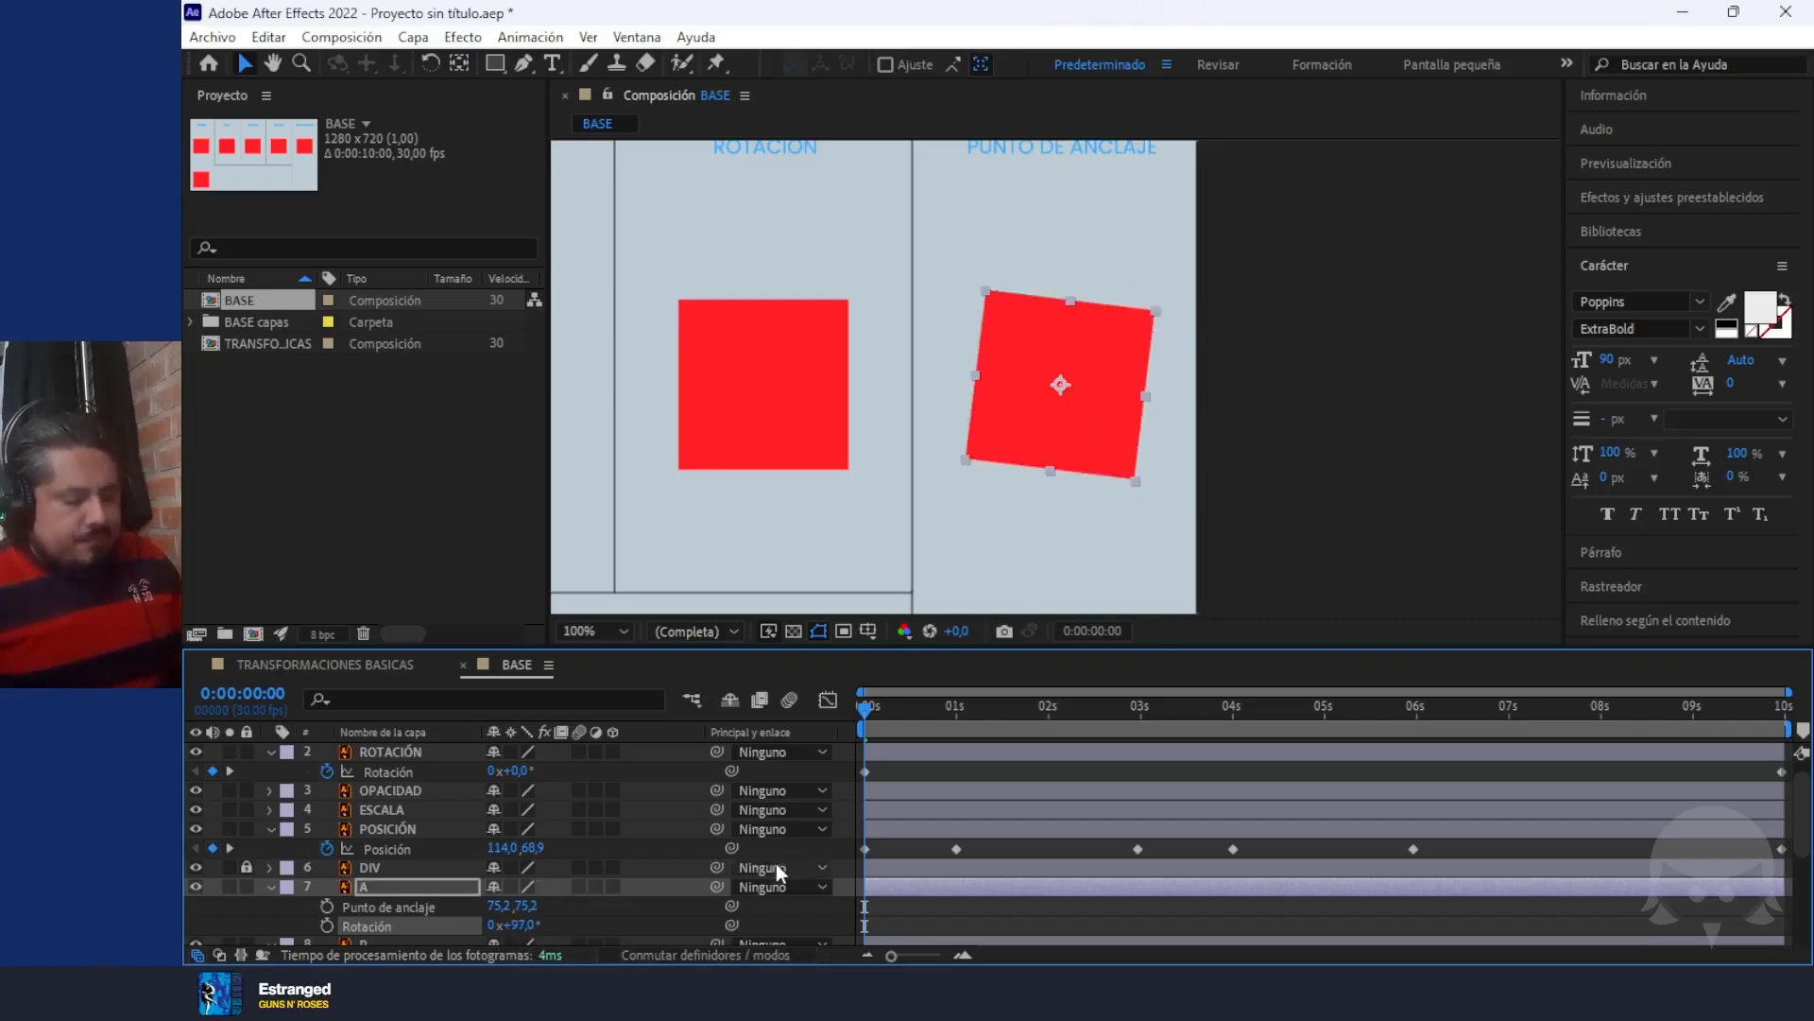
key(ctrl+z)
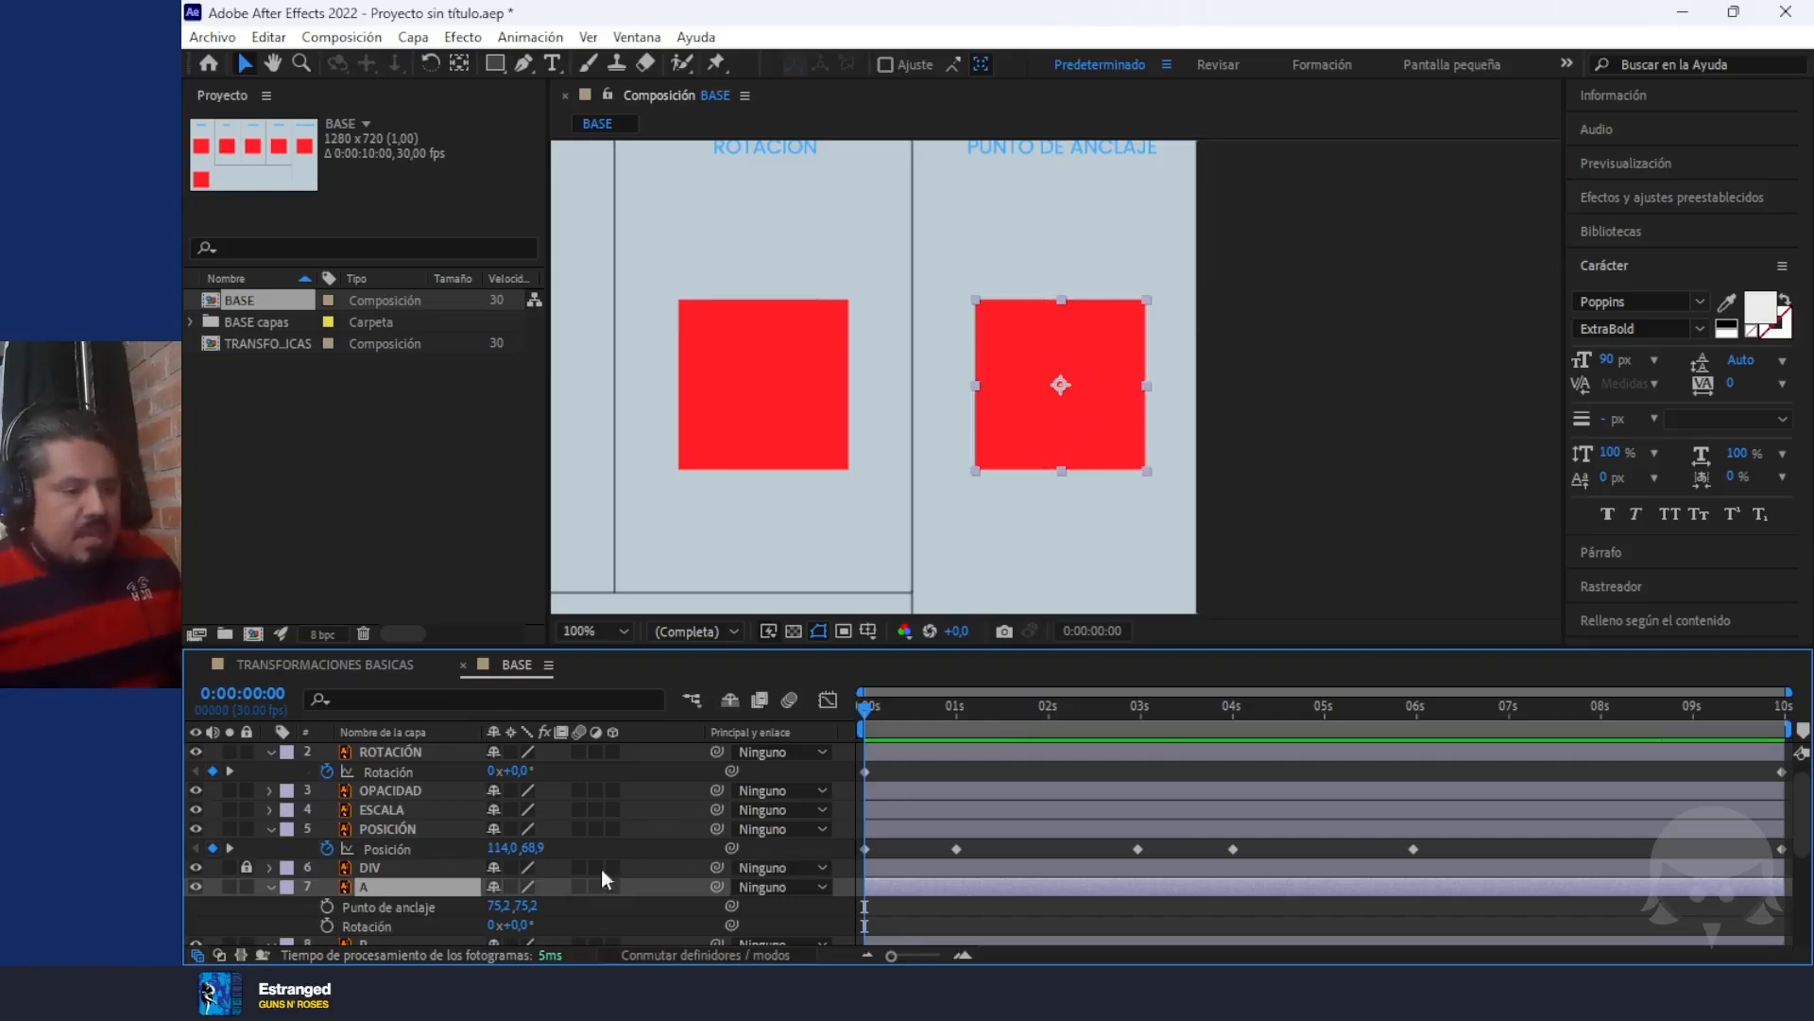
Try rotating layer A to -16° around an Anchor Point of 149,2, 75,2, and undo both changes
drag(493, 905, 586, 914)
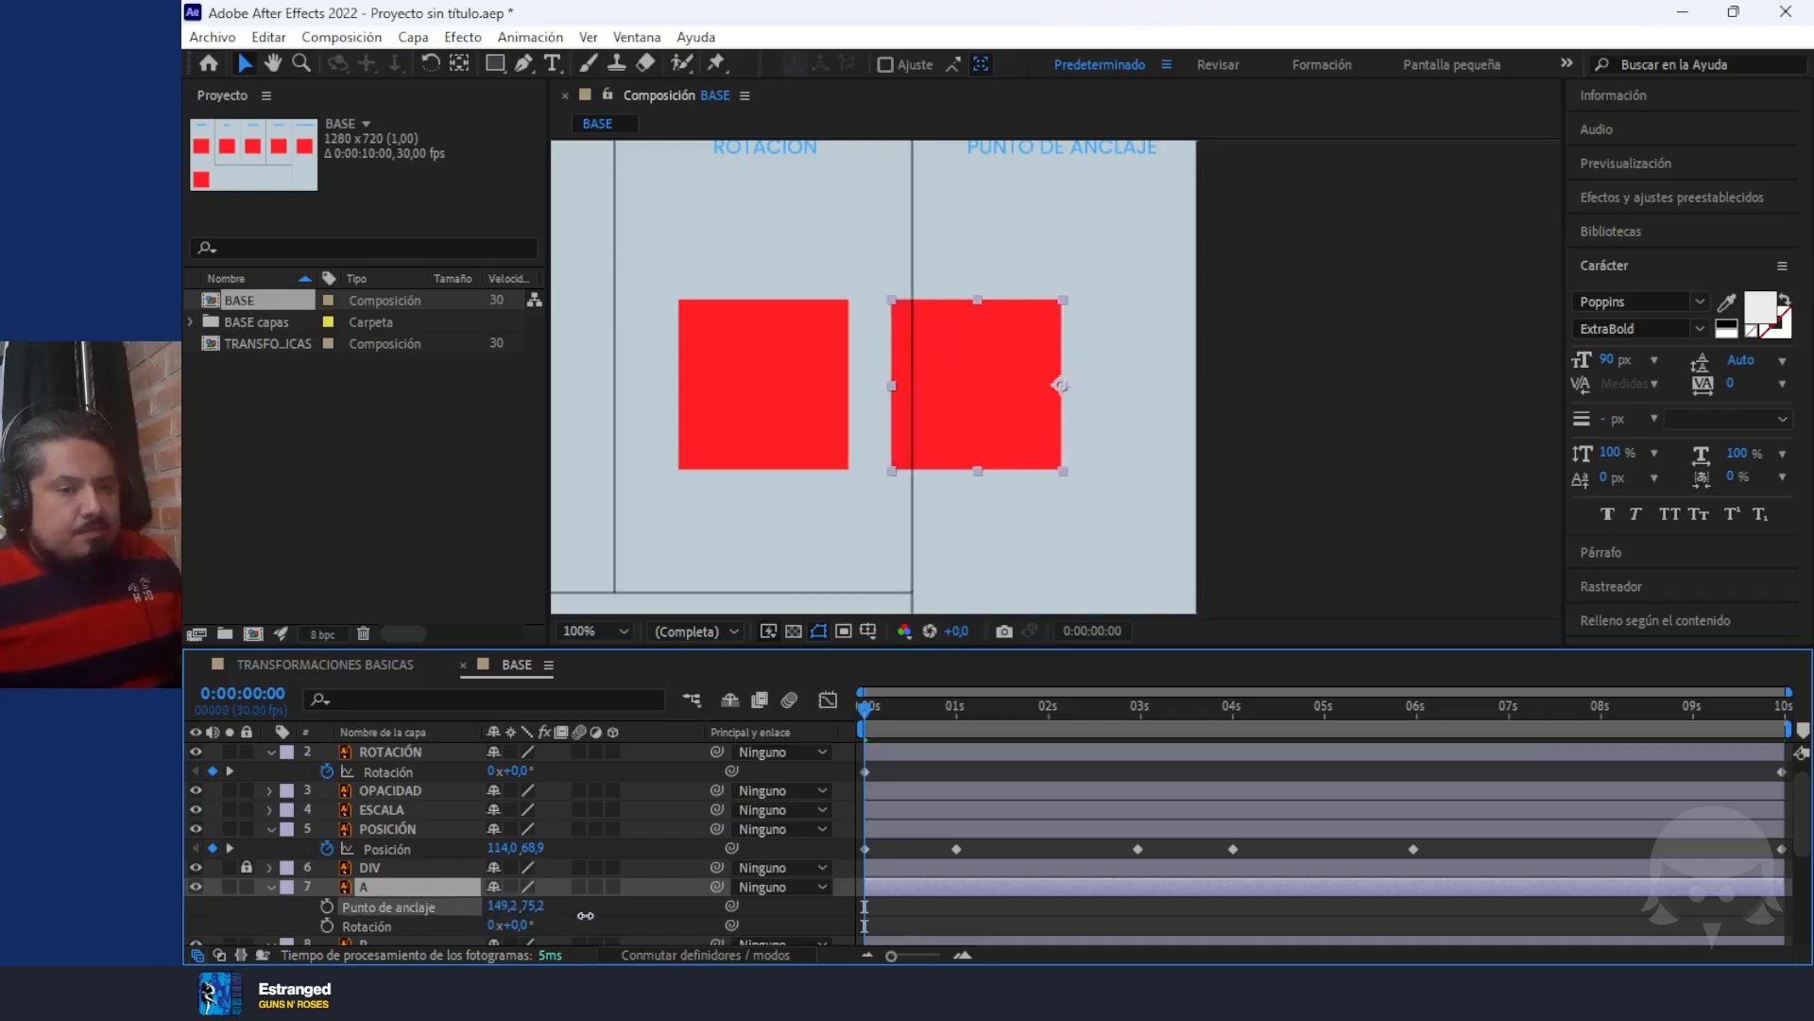
mouse_move(510, 924)
mouse_down()
mouse_move(633, 925)
mouse_move(489, 924)
mouse_move(553, 924)
mouse_move(515, 924)
mouse_up()
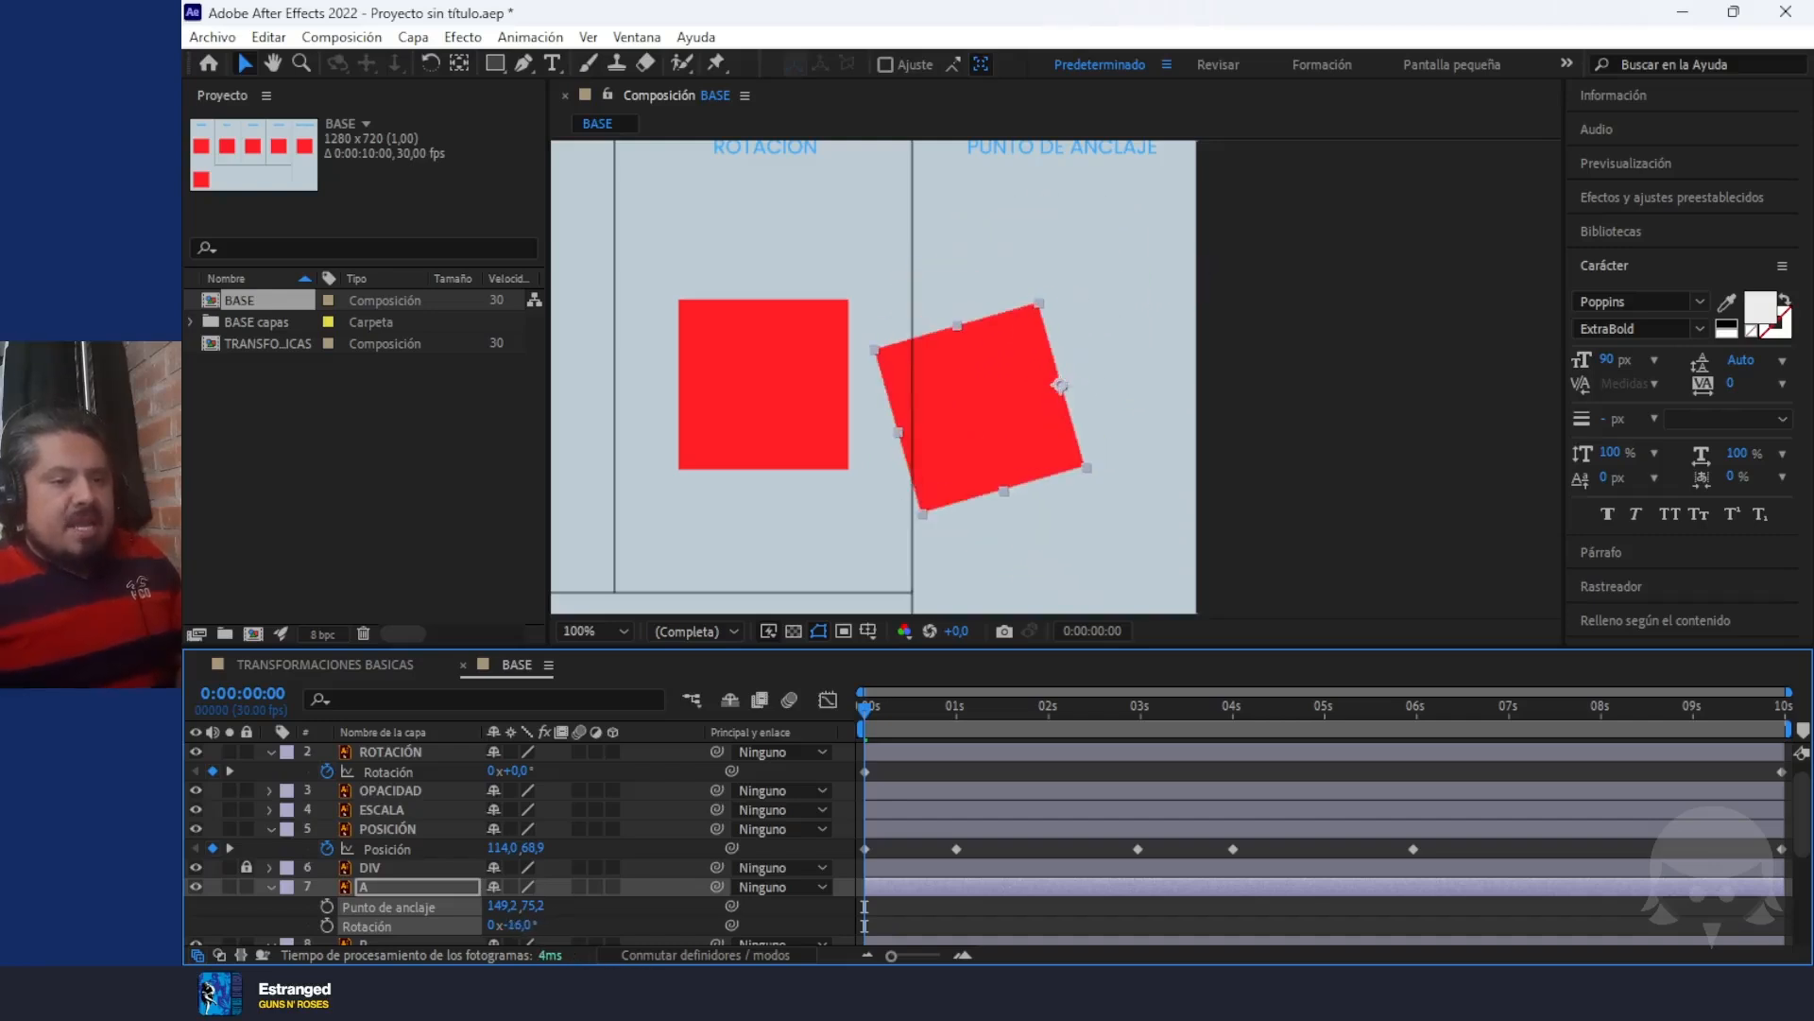
key(ctrl+z)
key(ctrl+z)
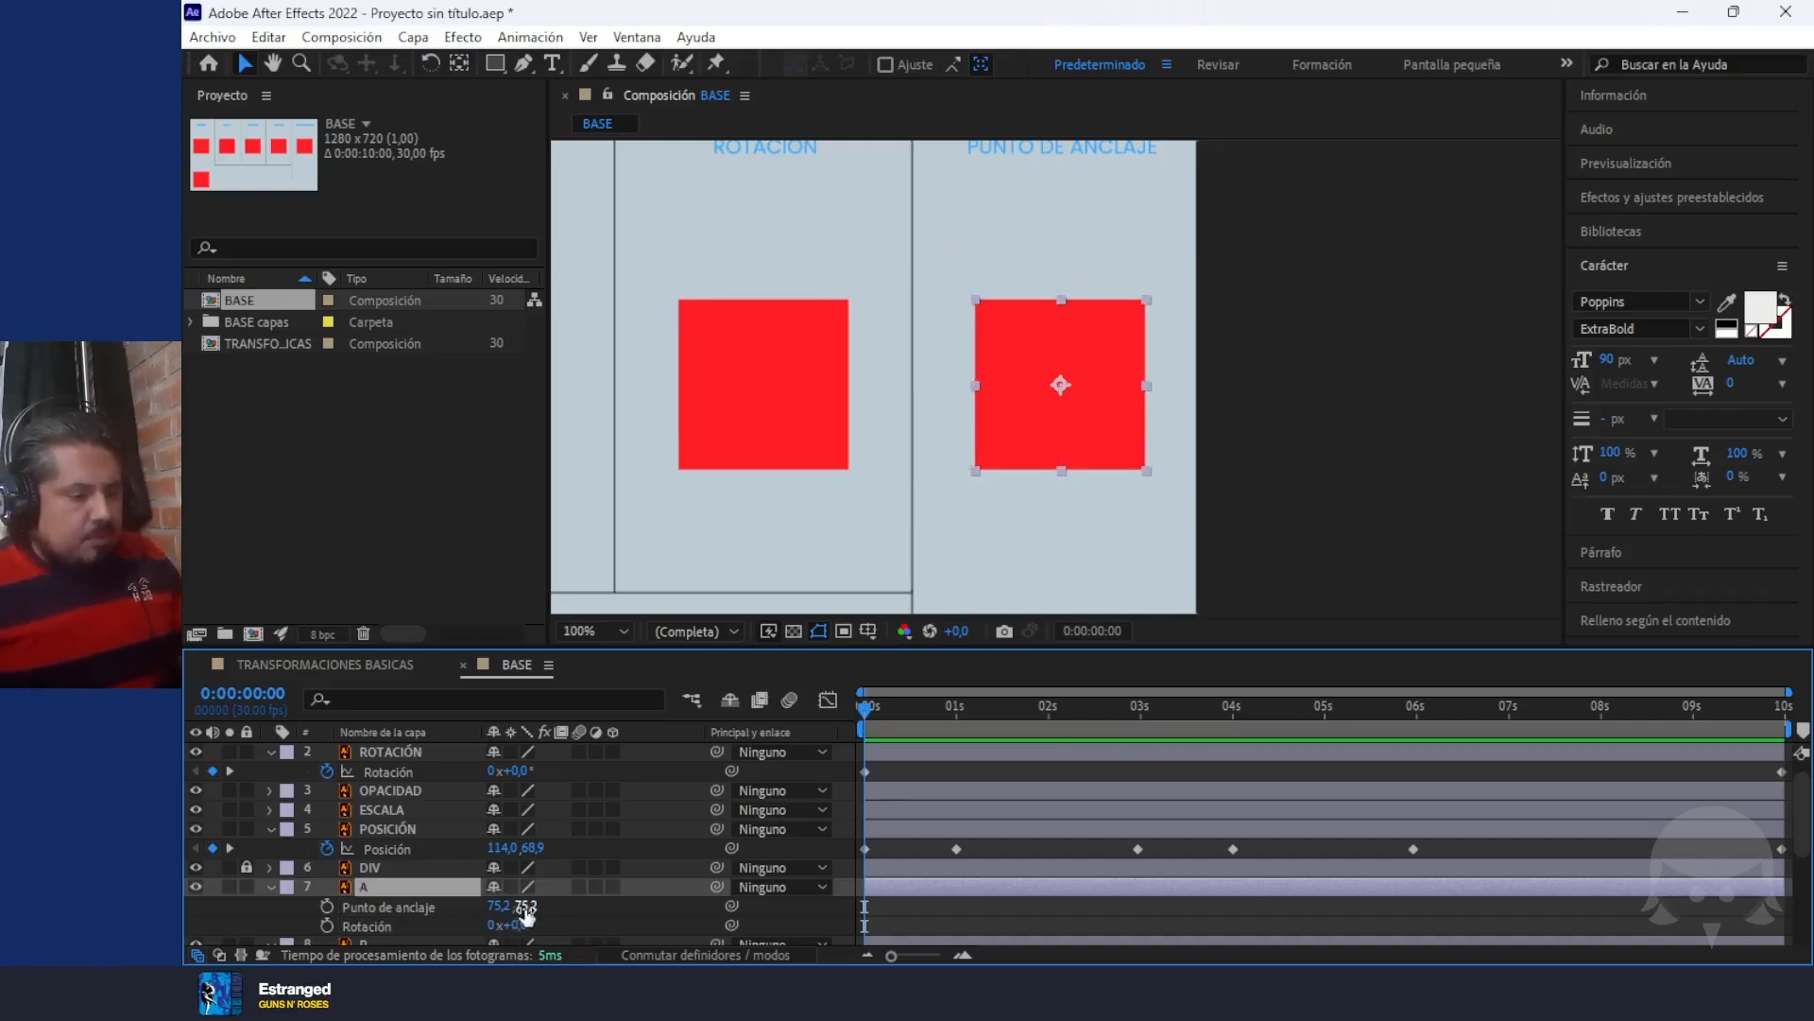
Test layer A's Anchor Point Y at 40,2 and at 151,2, try scaling the square from the latter, and undo the changes
mouse_move(525, 905)
mouse_down()
mouse_move(409, 912)
mouse_move(718, 915)
mouse_move(513, 939)
mouse_up()
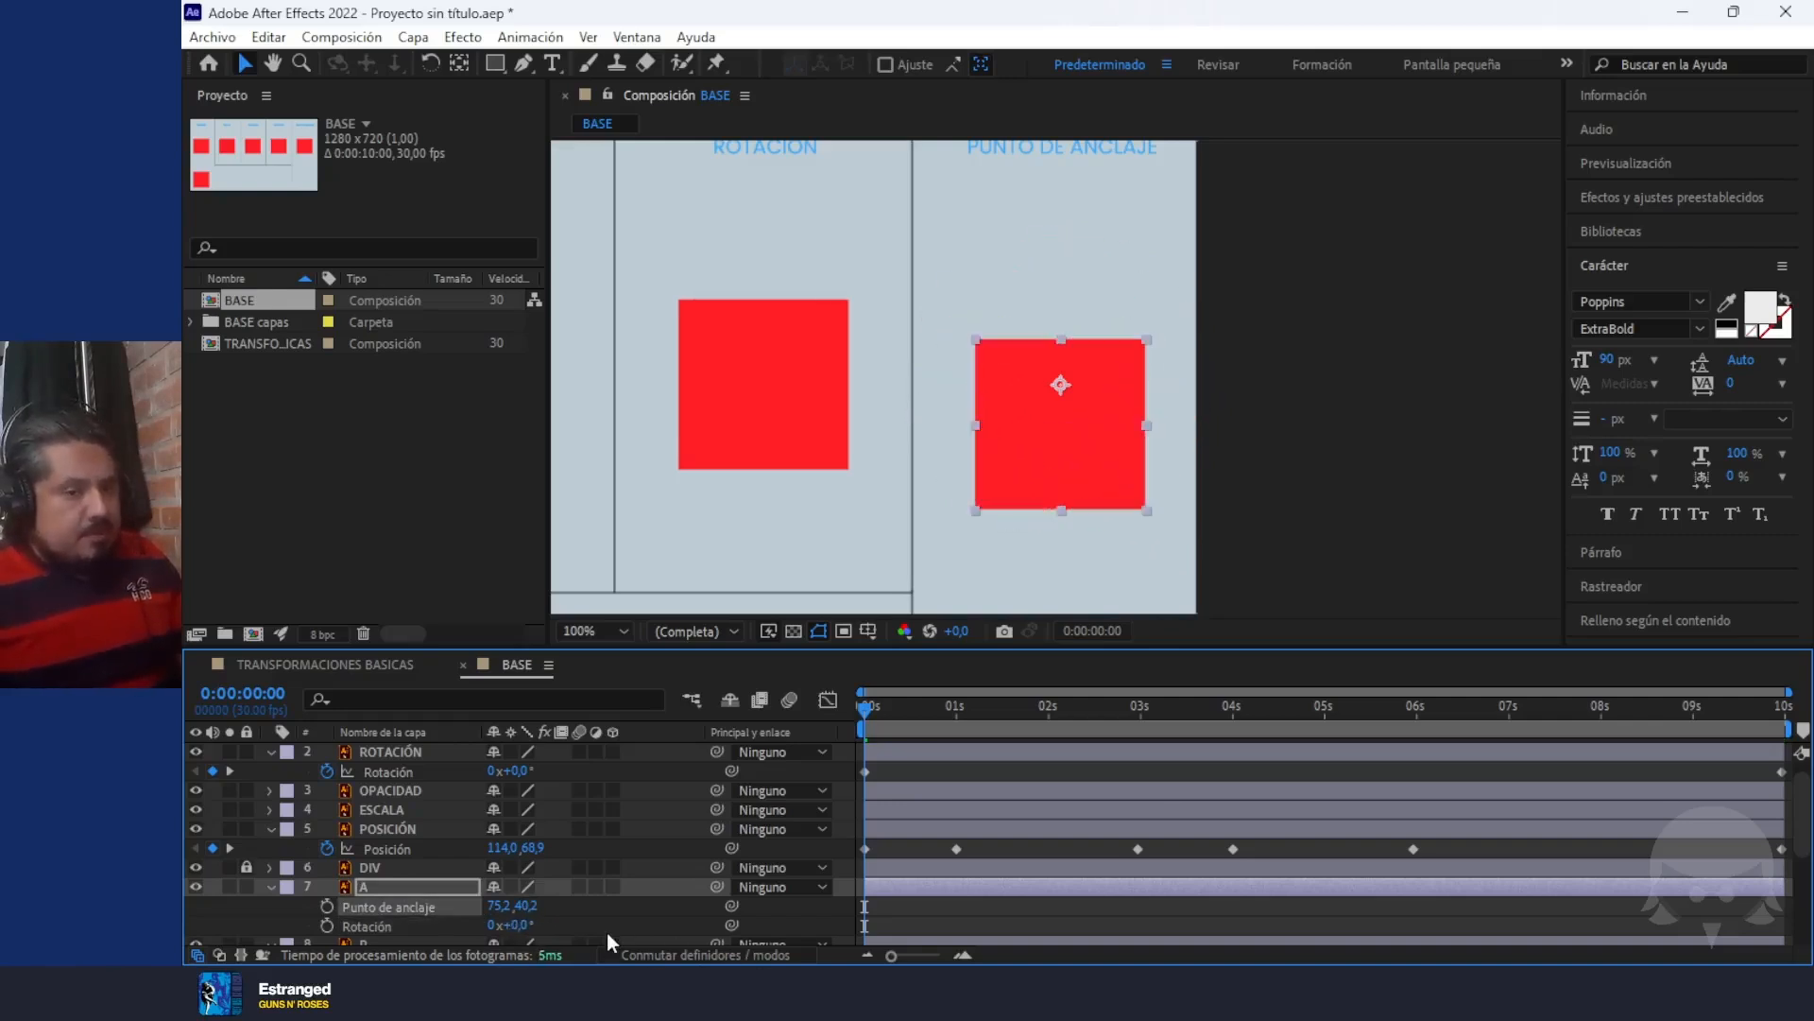
key(ctrl+z)
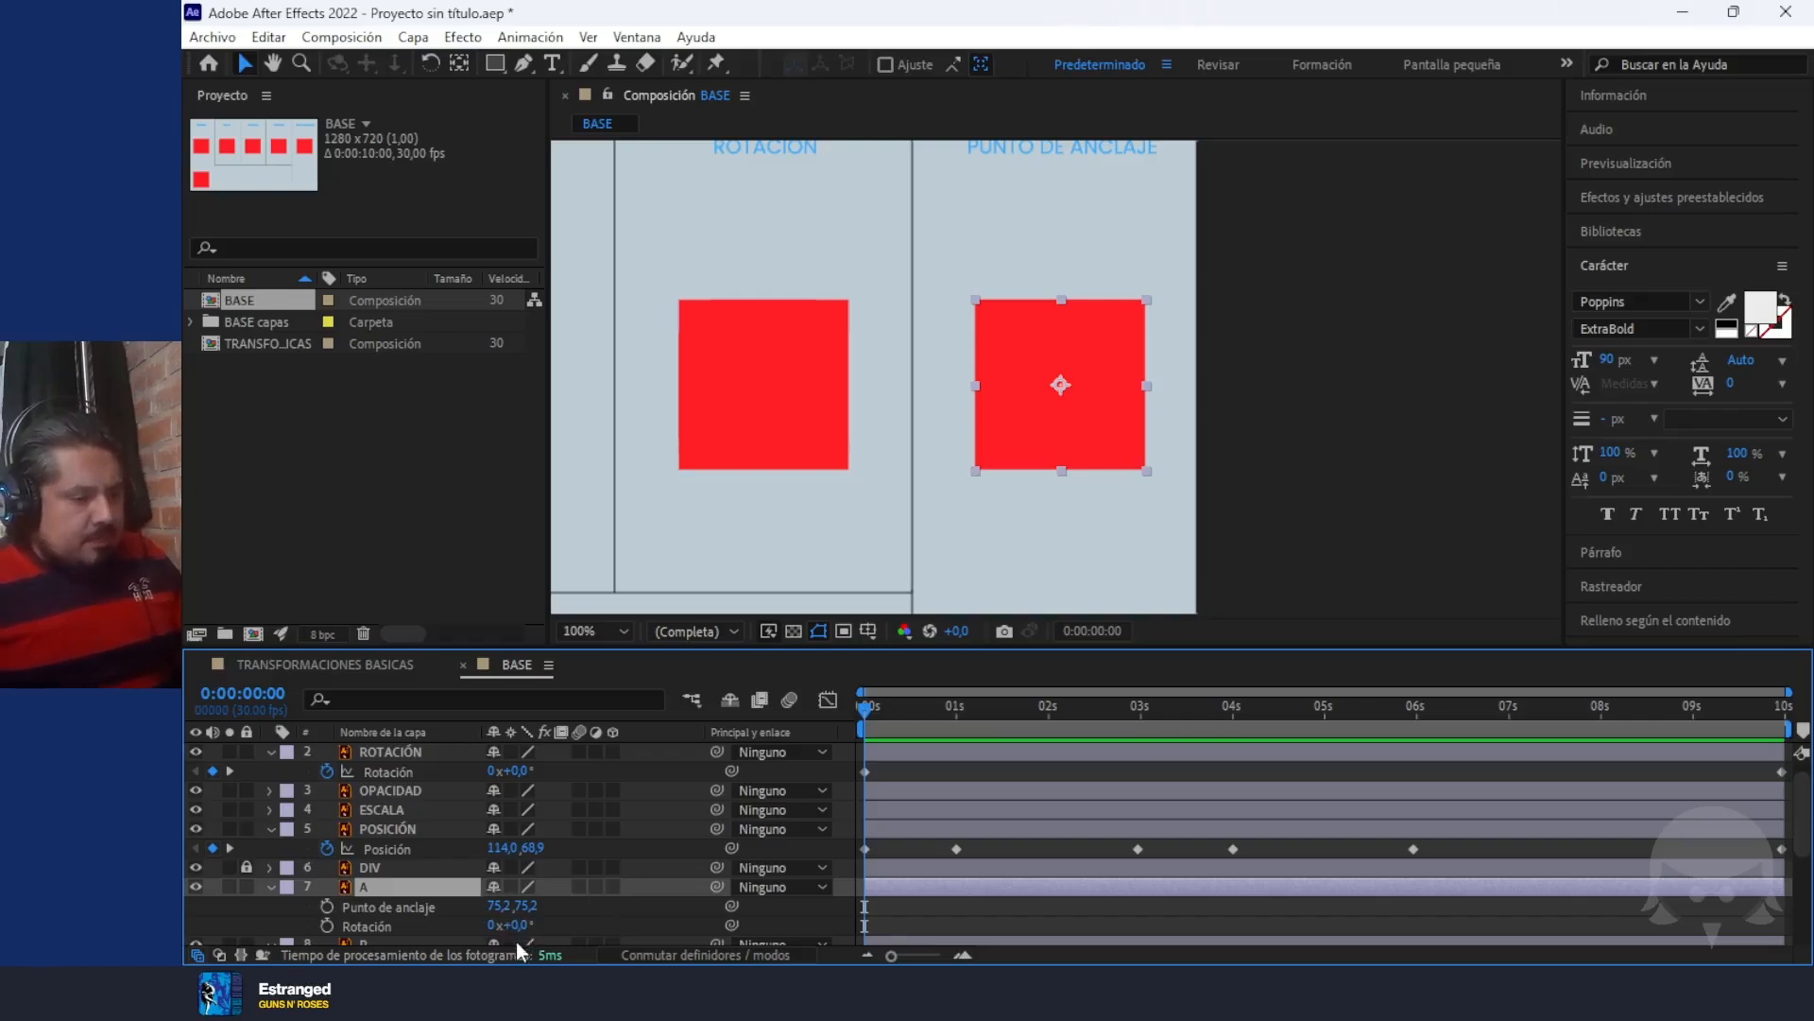
drag(525, 906, 567, 954)
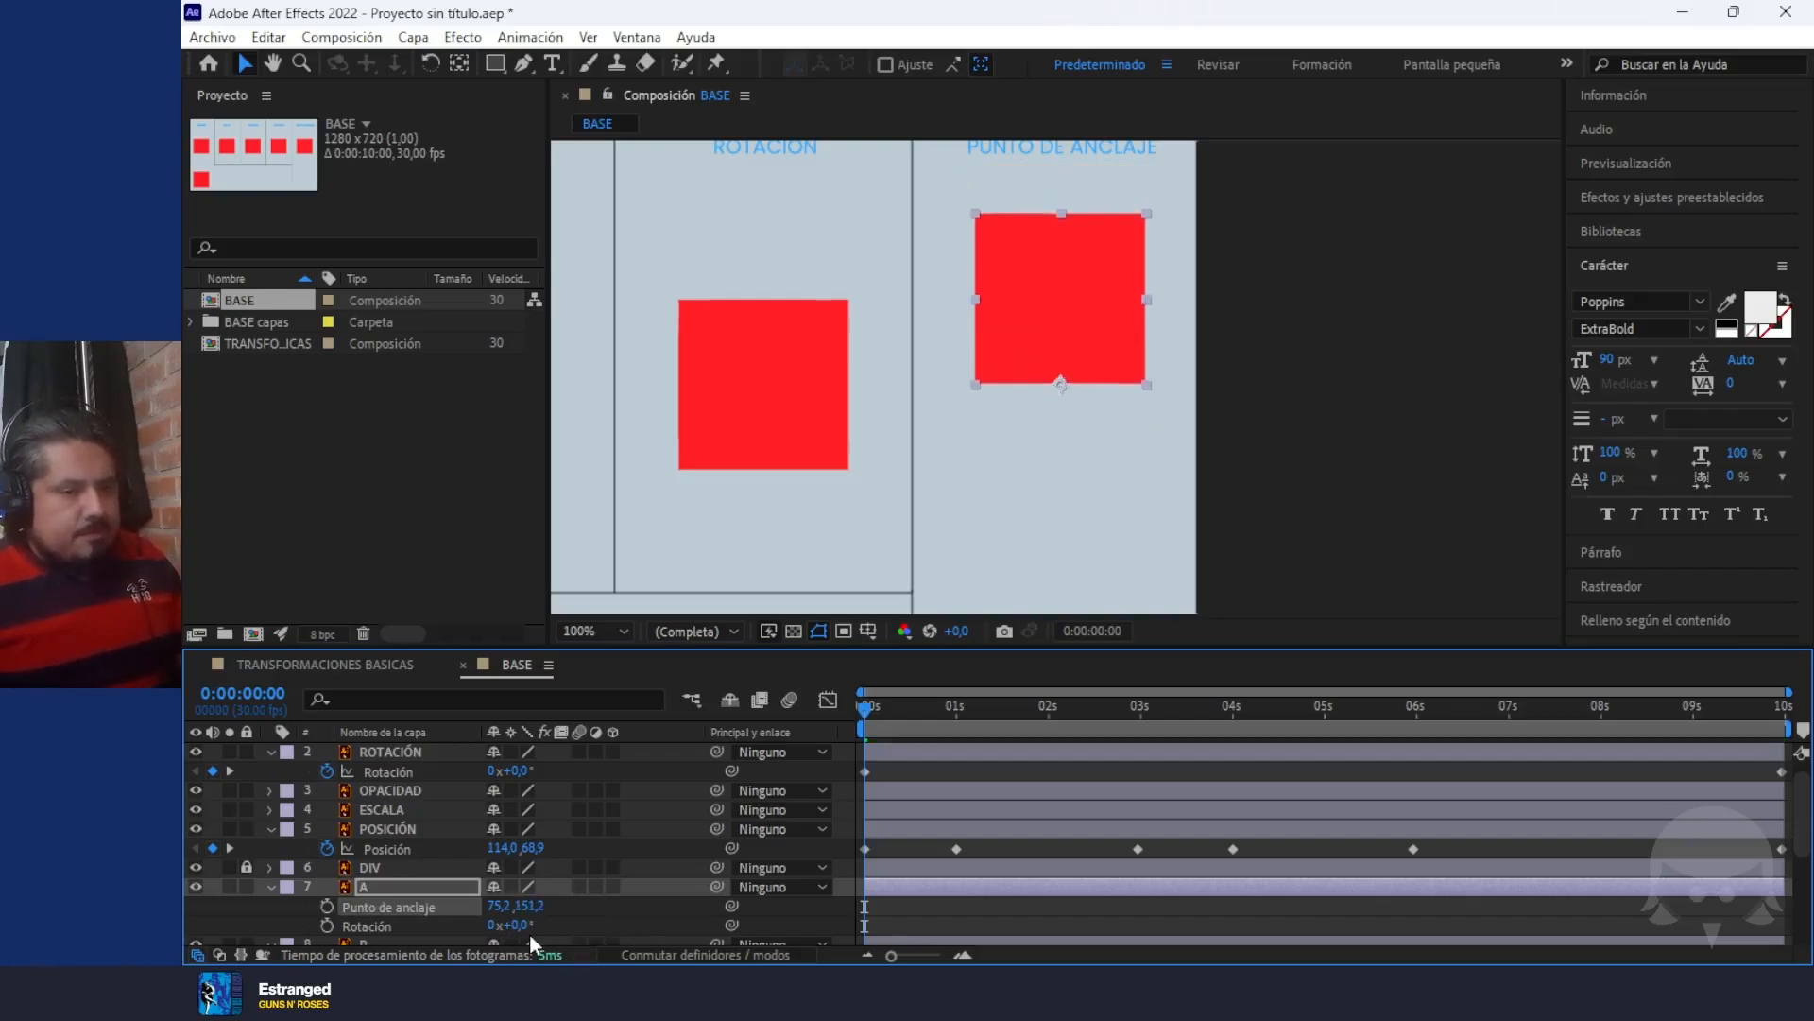
key(shift+s)
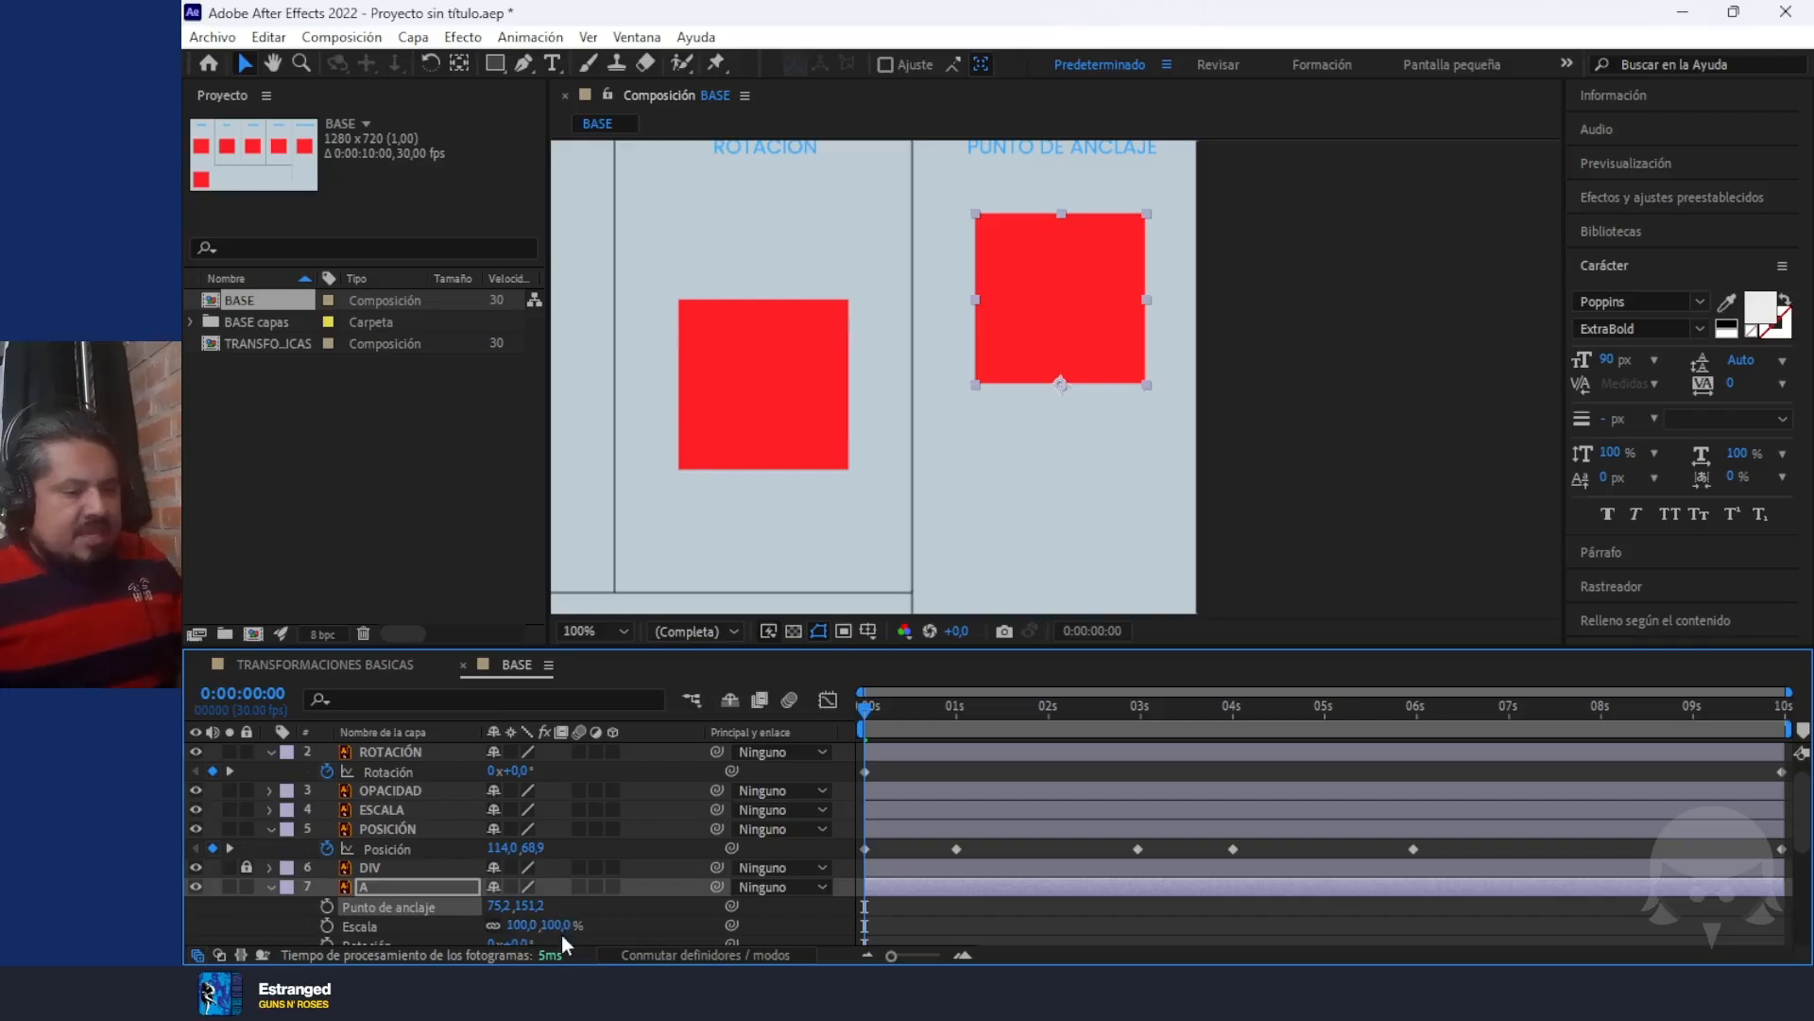
drag(563, 934, 523, 931)
key(ctrl+z)
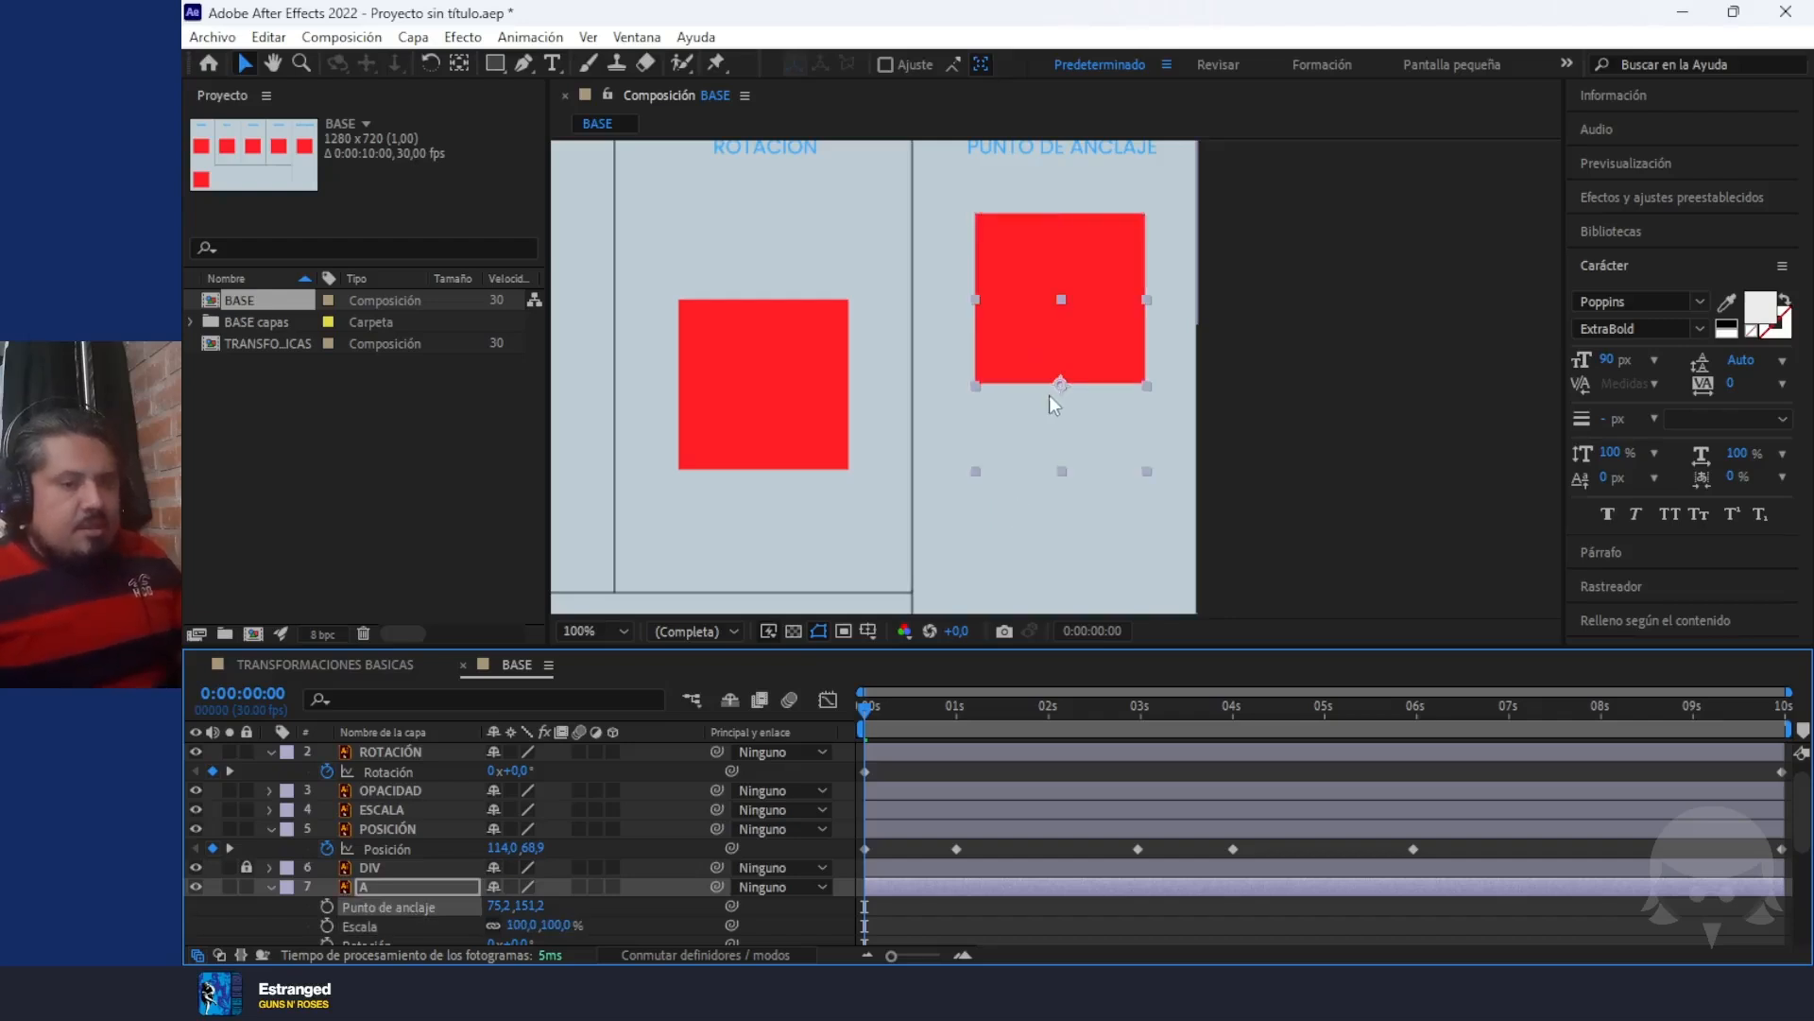
key(ctrl+z)
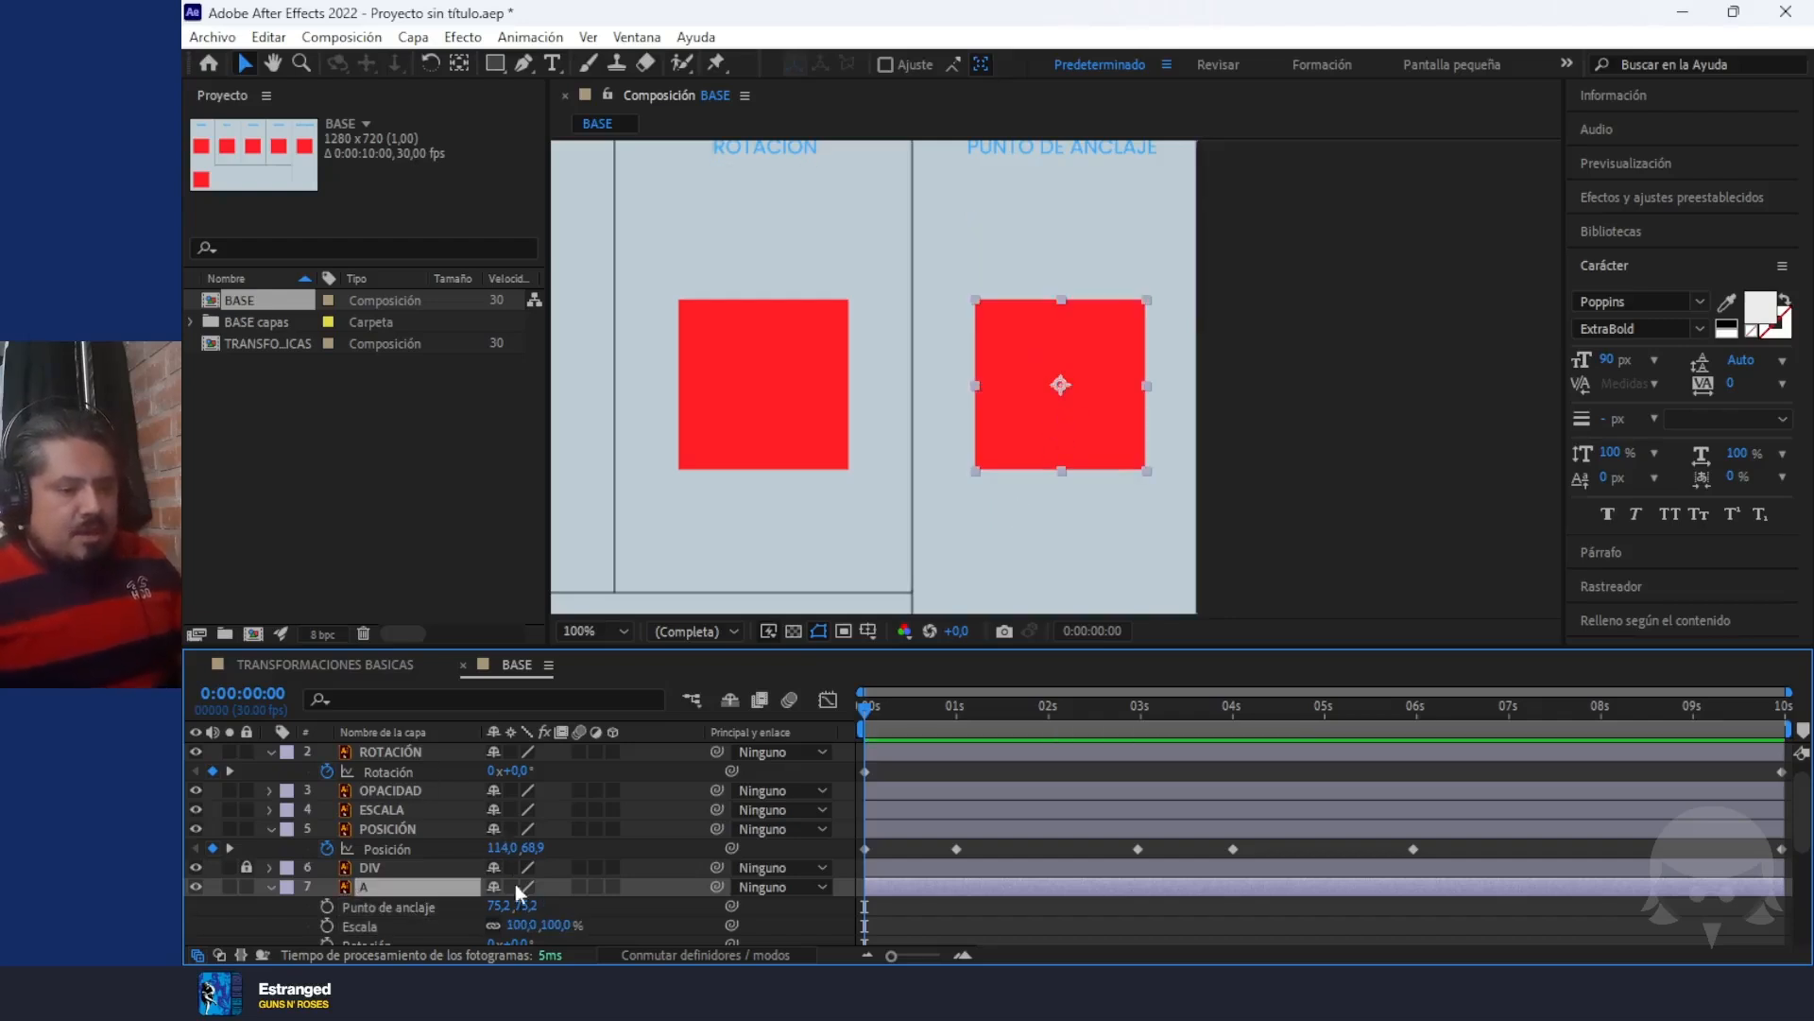
Test layer A's Scale and an Anchor Point Y of 149,2, and restore the anchor to the square's centre
drag(555, 926, 572, 959)
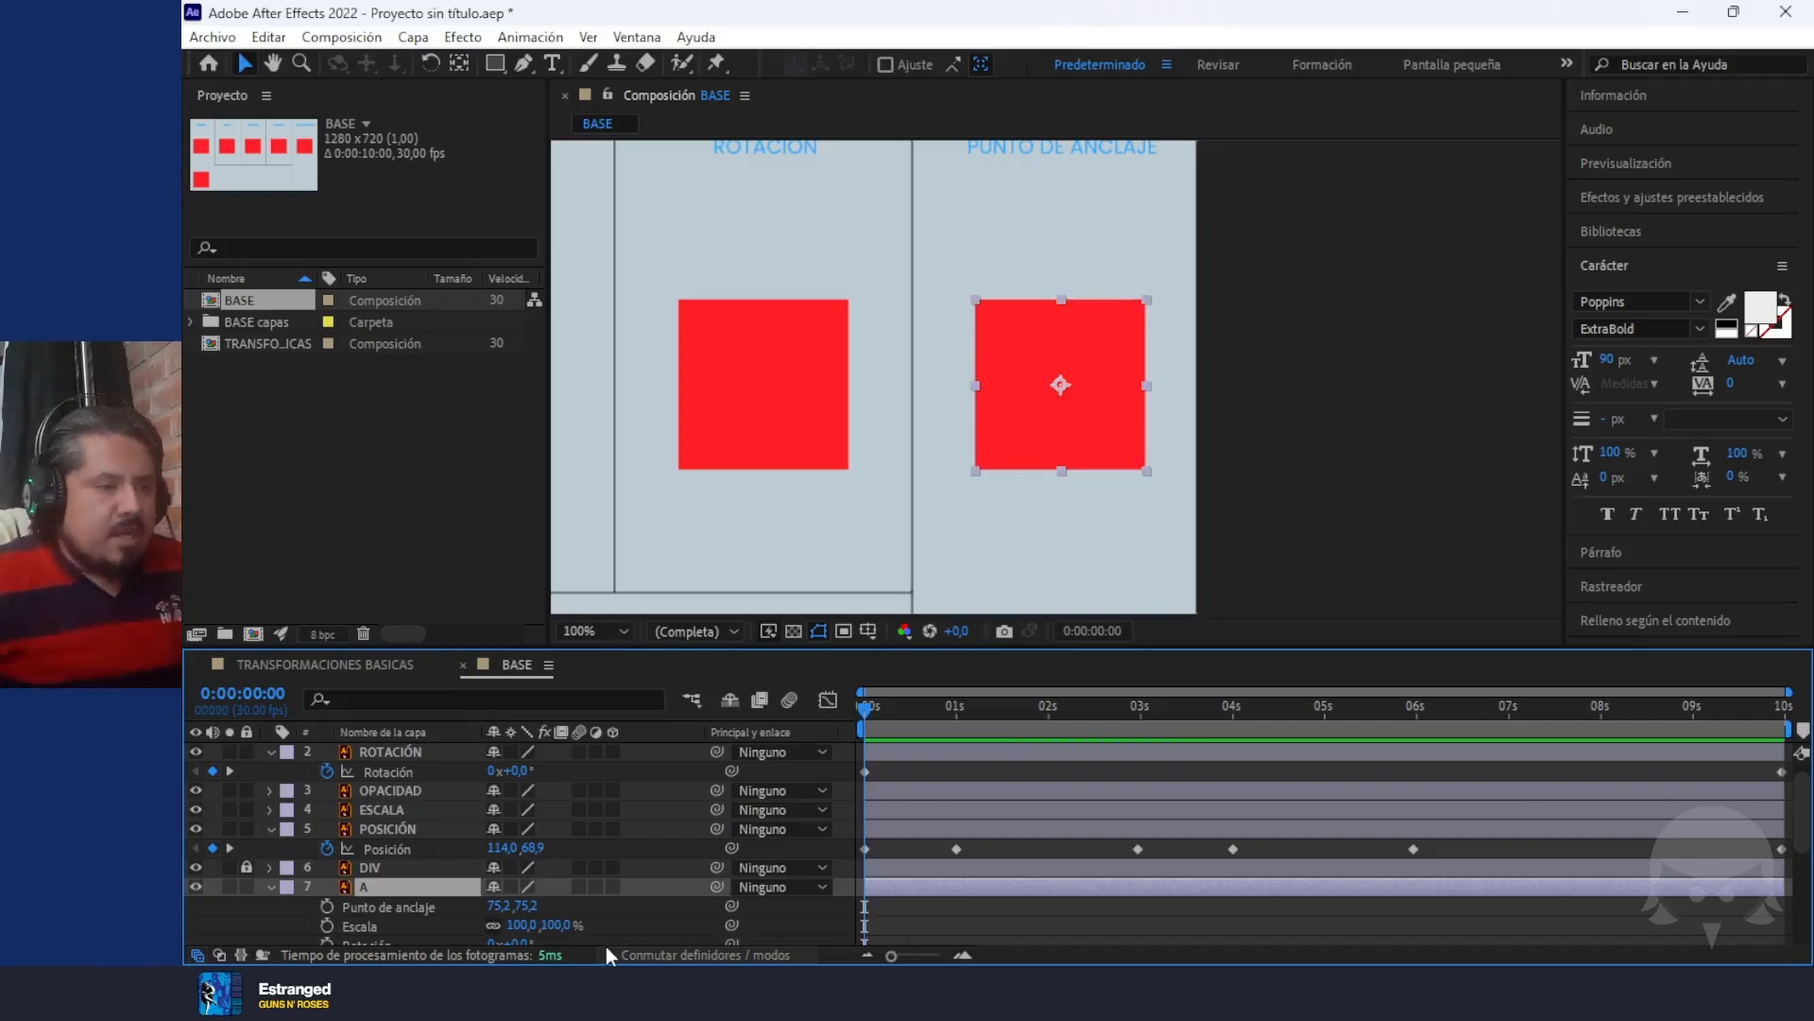
drag(540, 899, 574, 929)
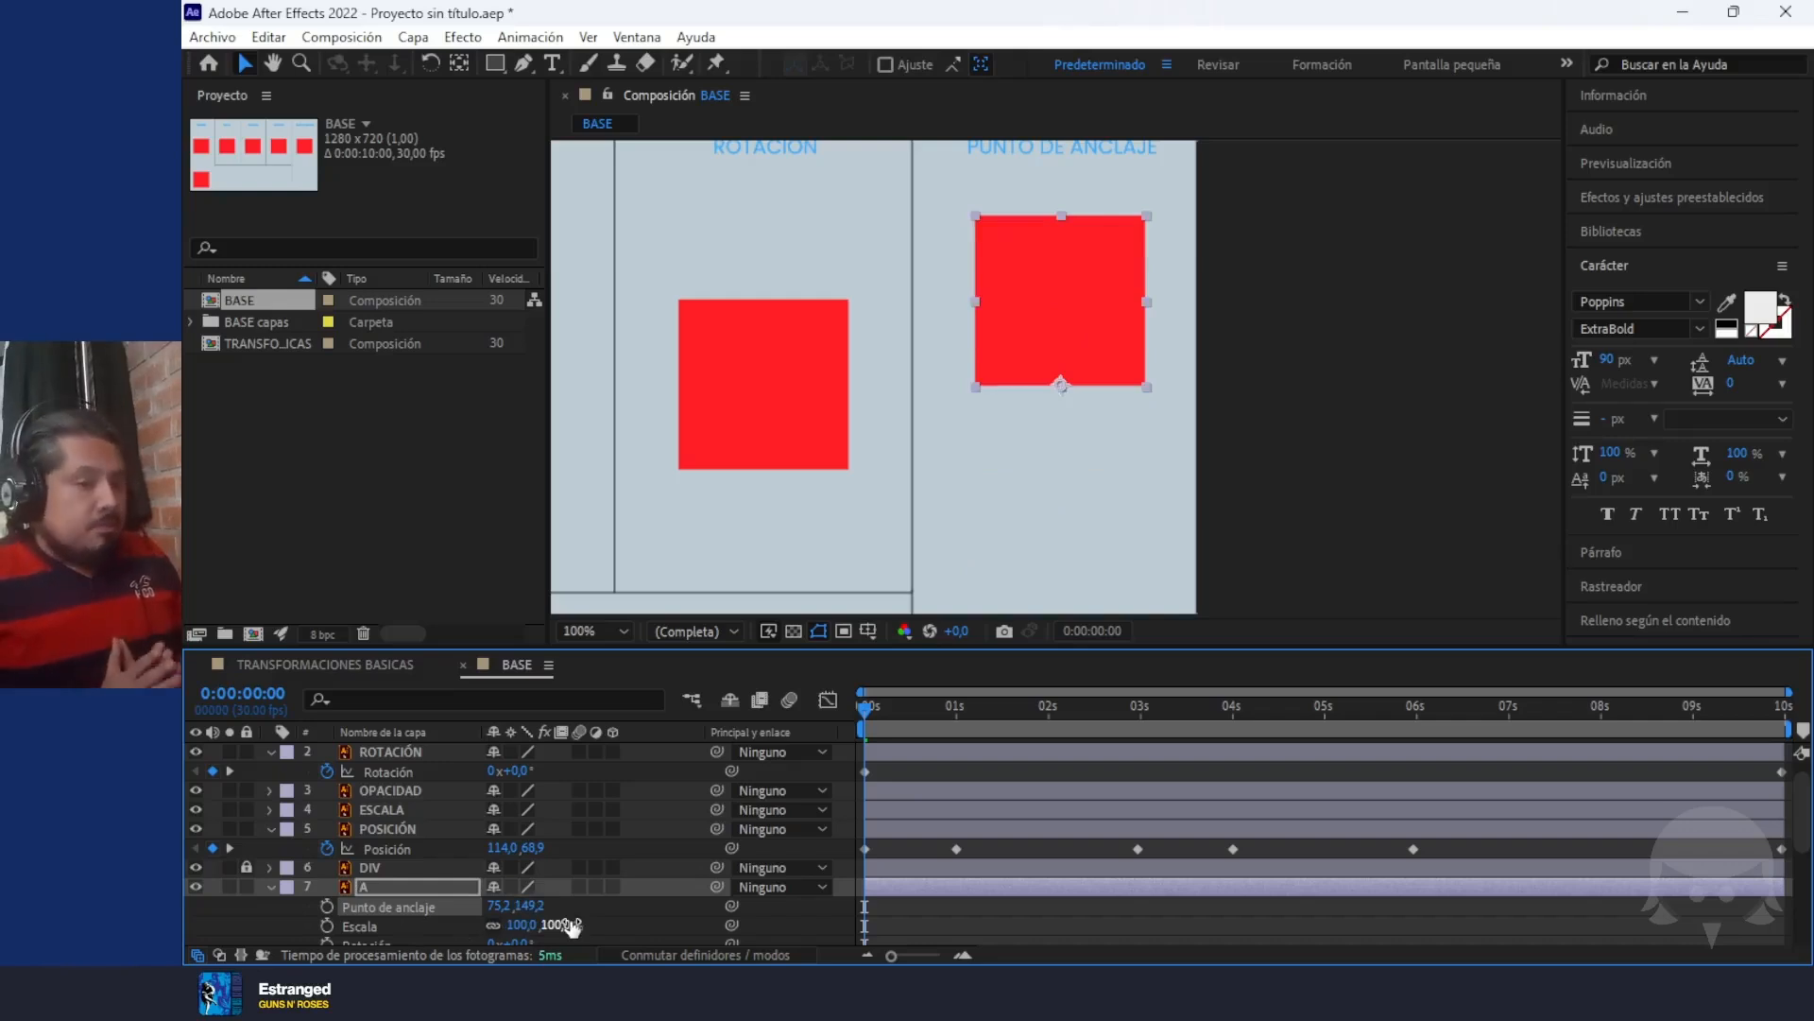
key(ctrl+alt+Home)
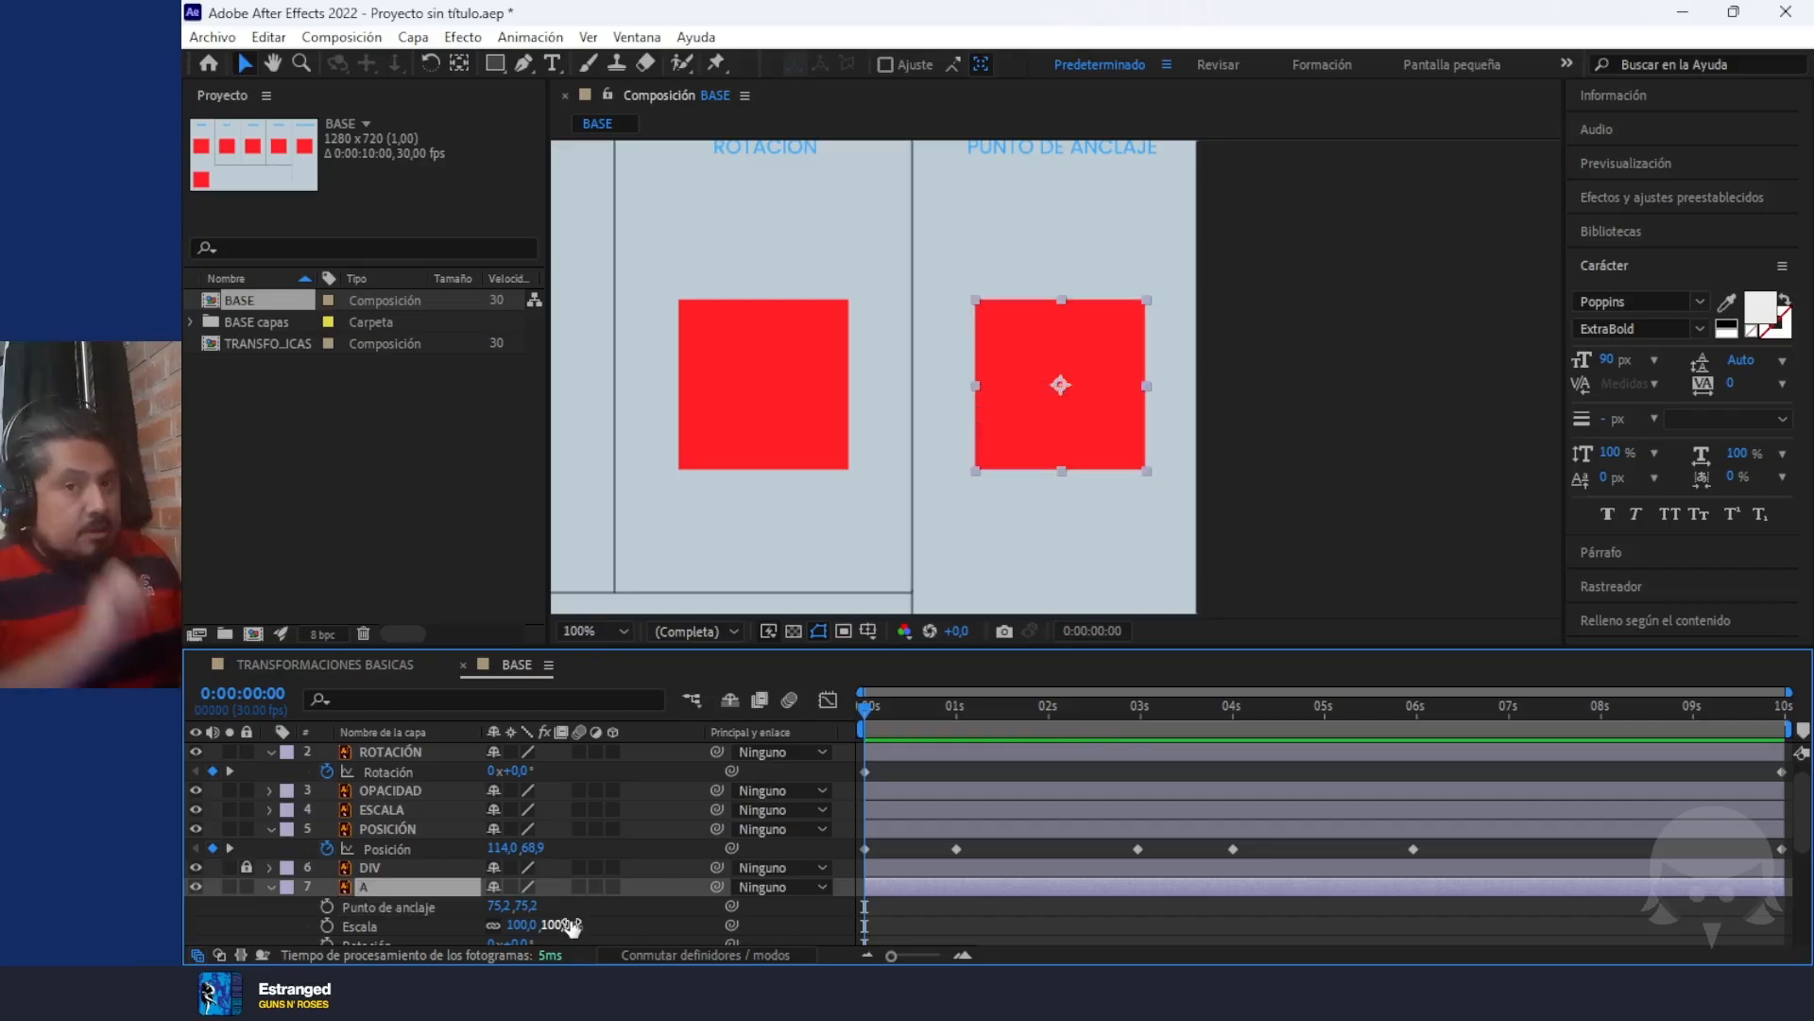
Use the Pan Behind tool to move layer A's anchor point to about 79,2, 150,2 on the square's lower edge
click(454, 66)
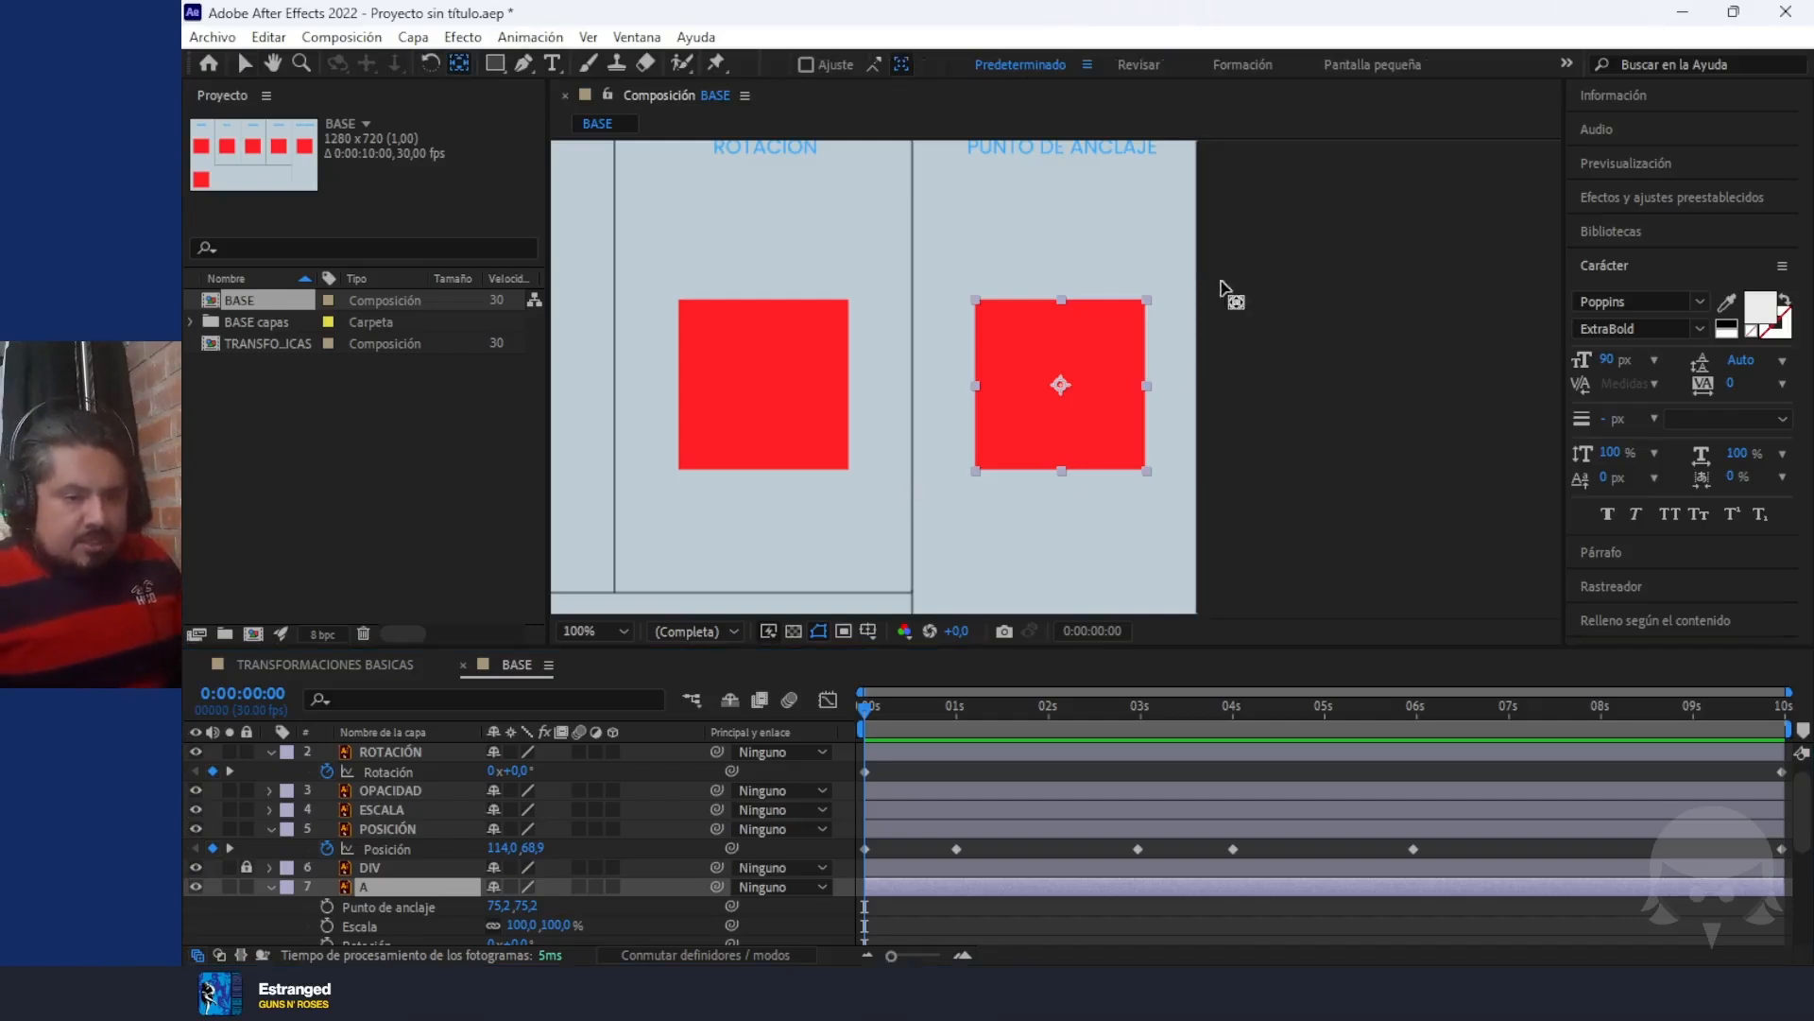
drag(1061, 384, 1063, 461)
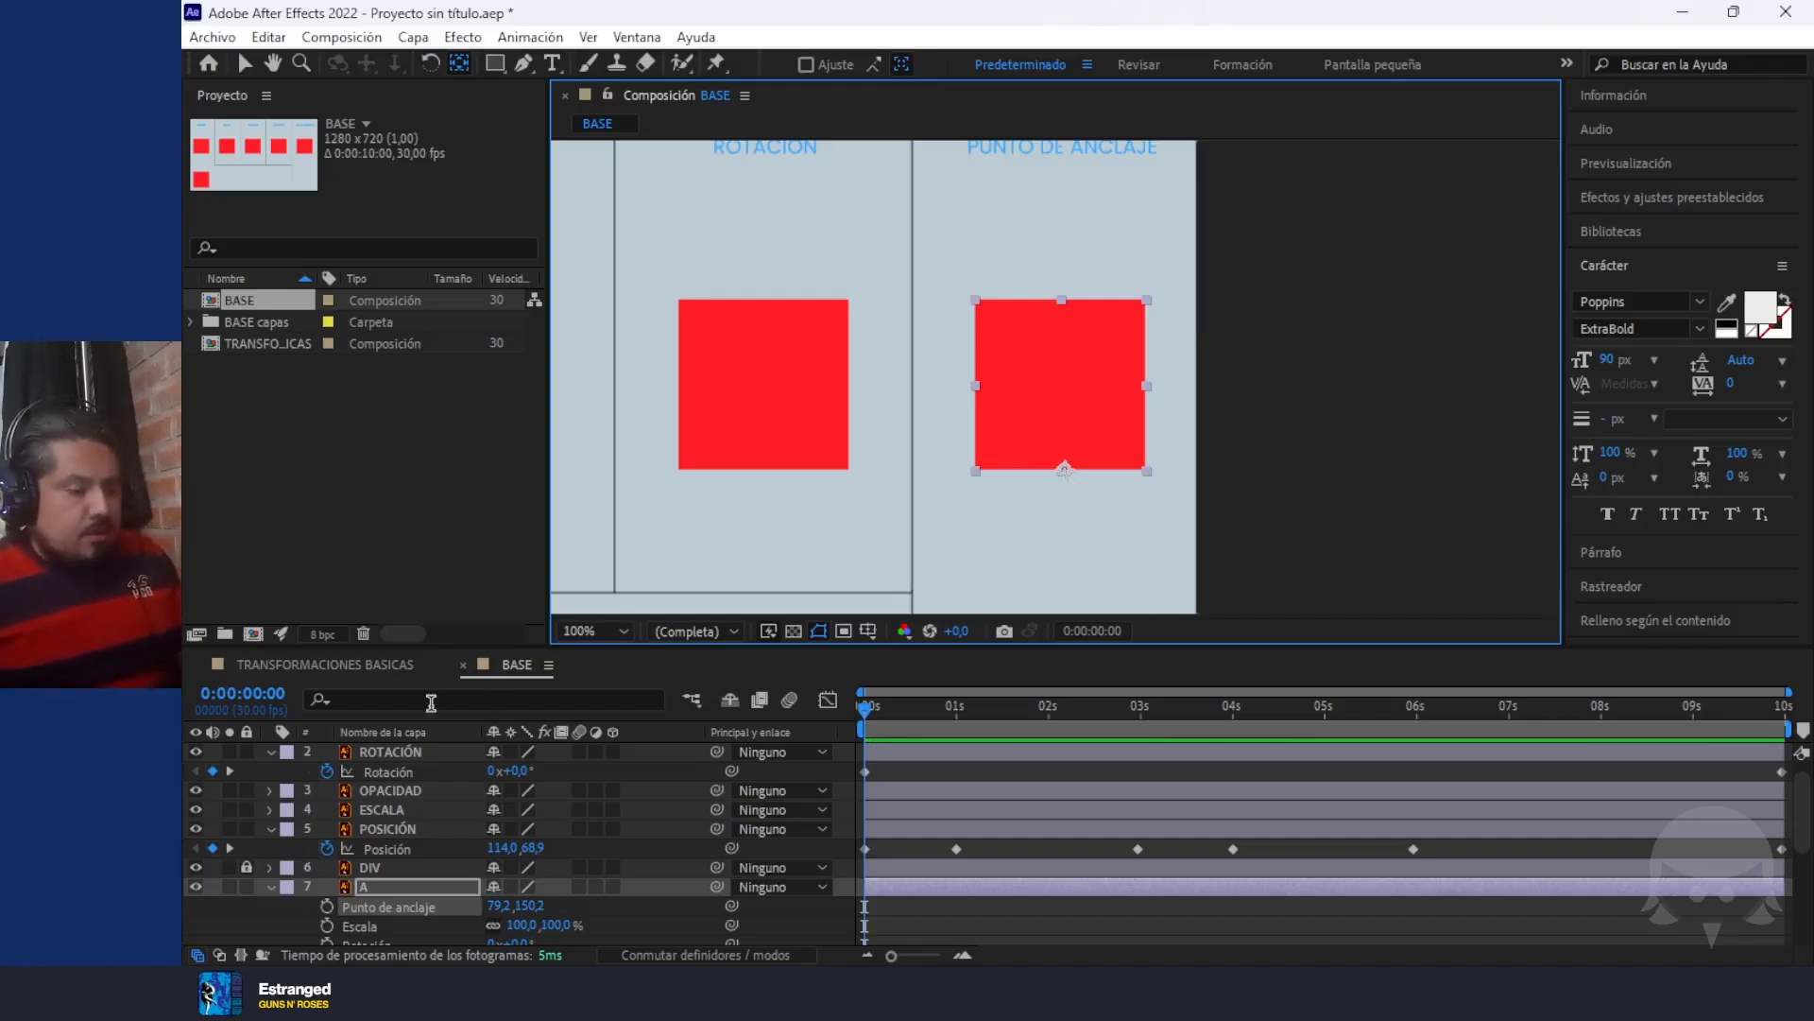
Set layer A's Scale to 35% and its Rotation to about 316° around the moved anchor point
scroll(539, 907, down, 2)
drag(526, 889, 789, 882)
Preview the whole BASE composition and dismiss the message notification covering the timeline
scroll(964, 484, down, 4)
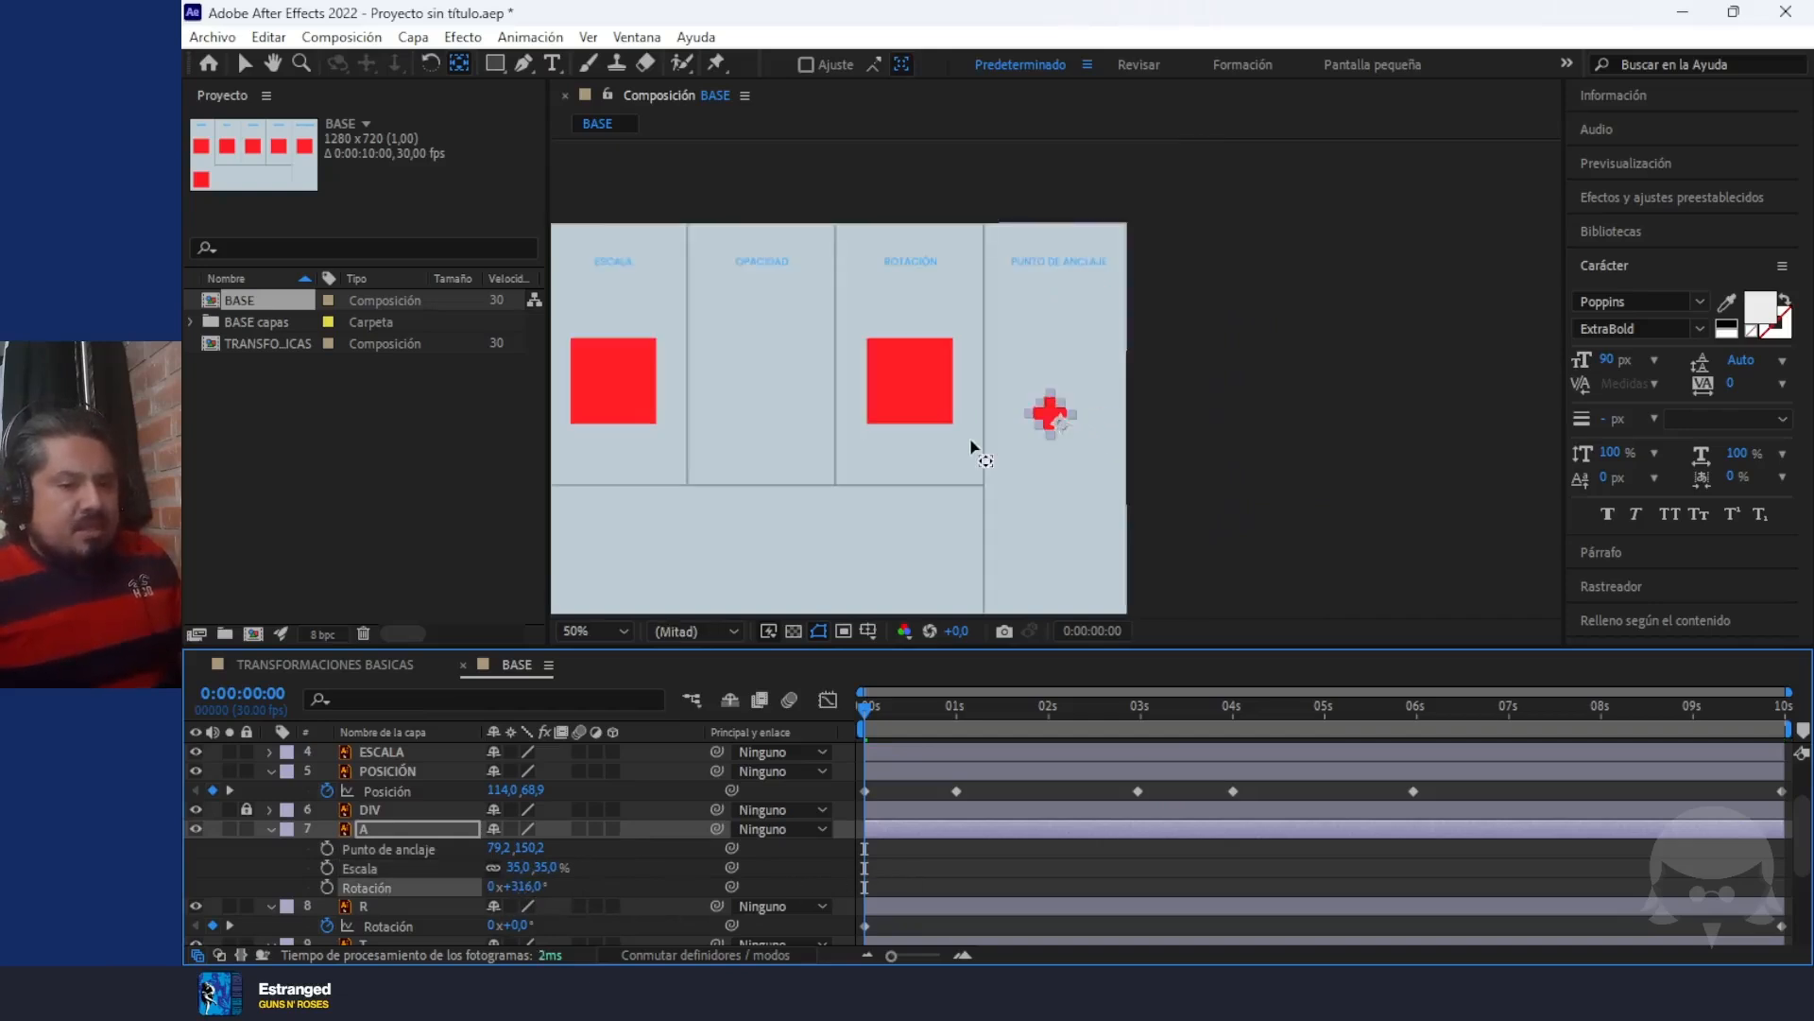
key(space)
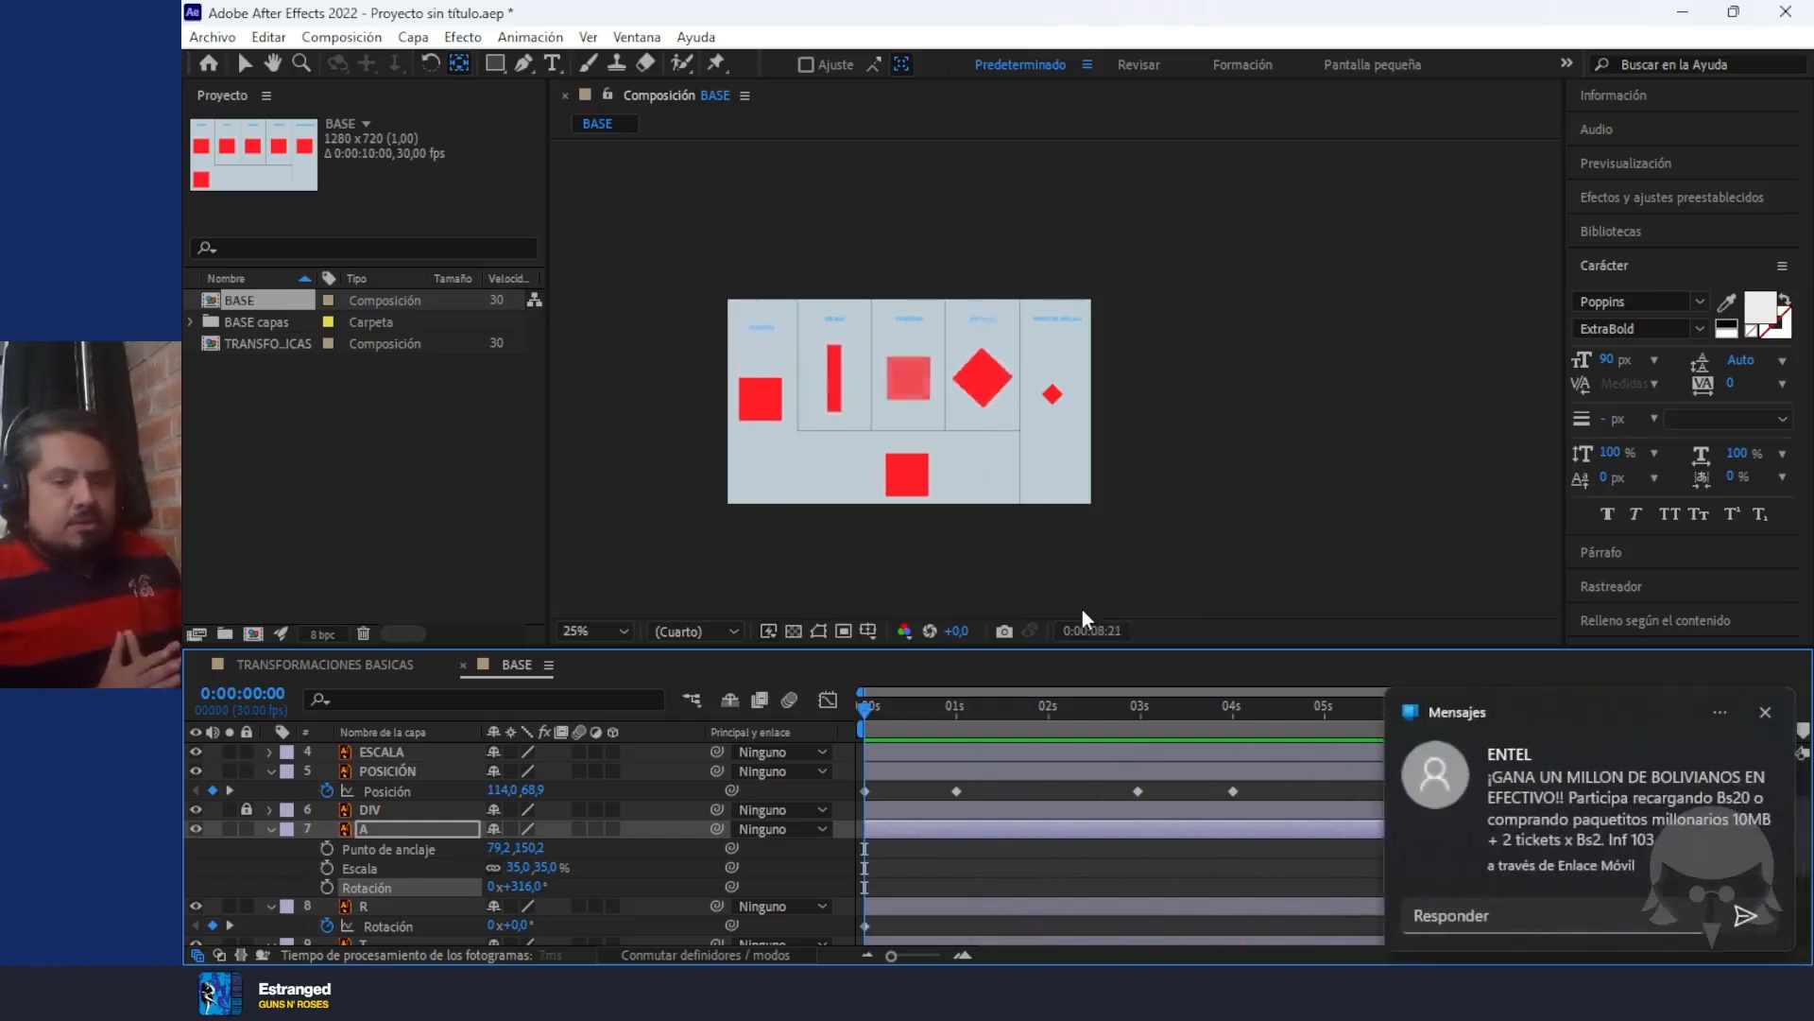
click(1763, 710)
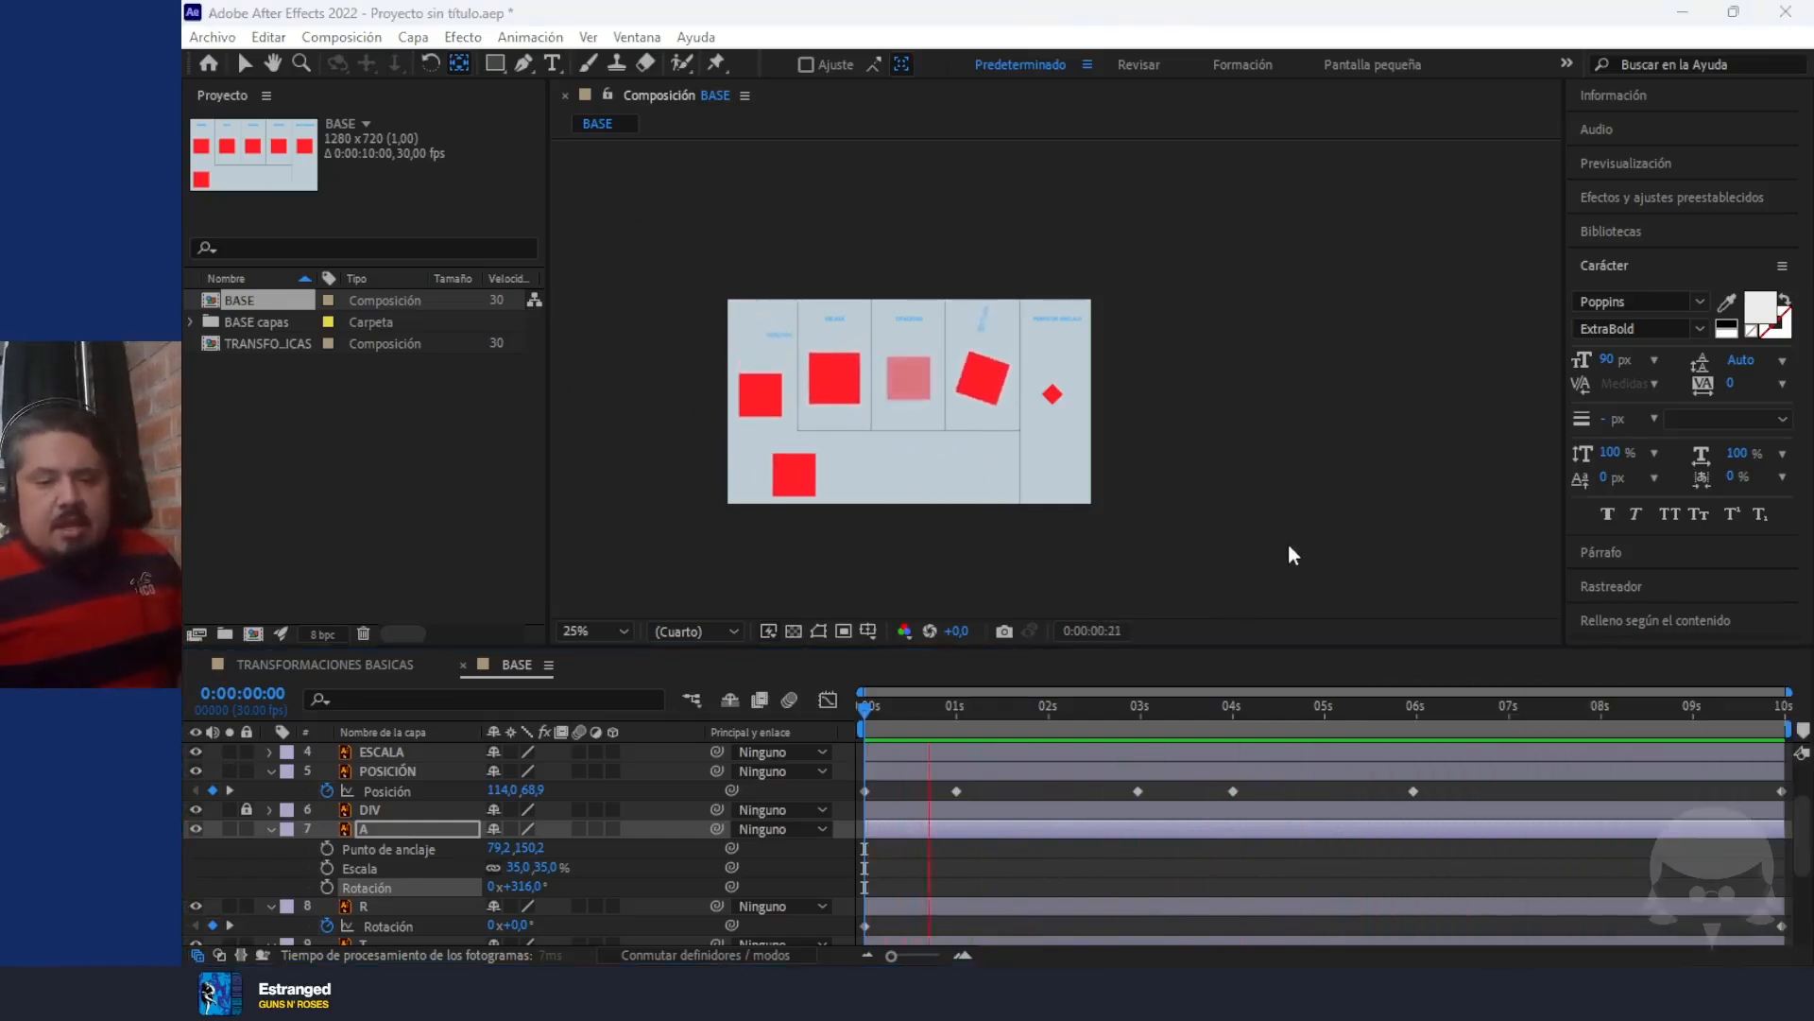